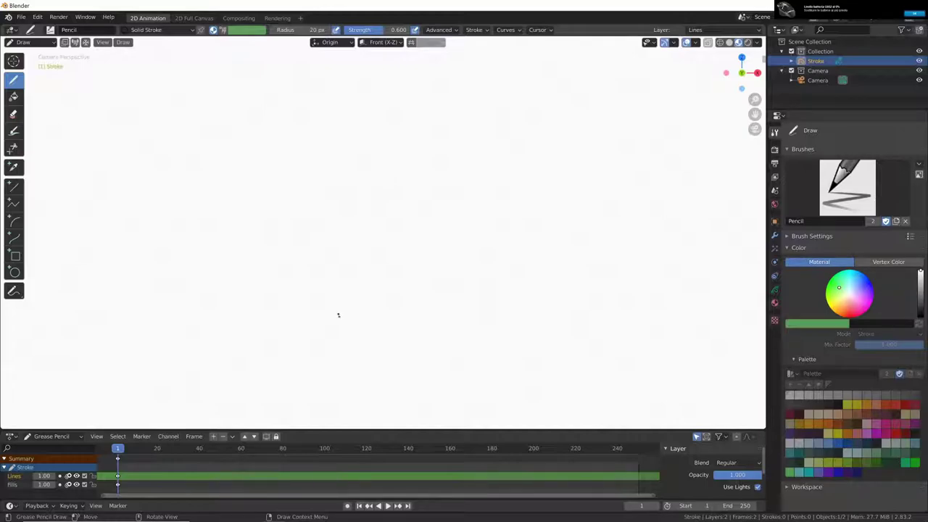
# Drag the Dope Sheet's top border upward so the Lines and Fills channels have more height.
pyautogui.click(339, 428)
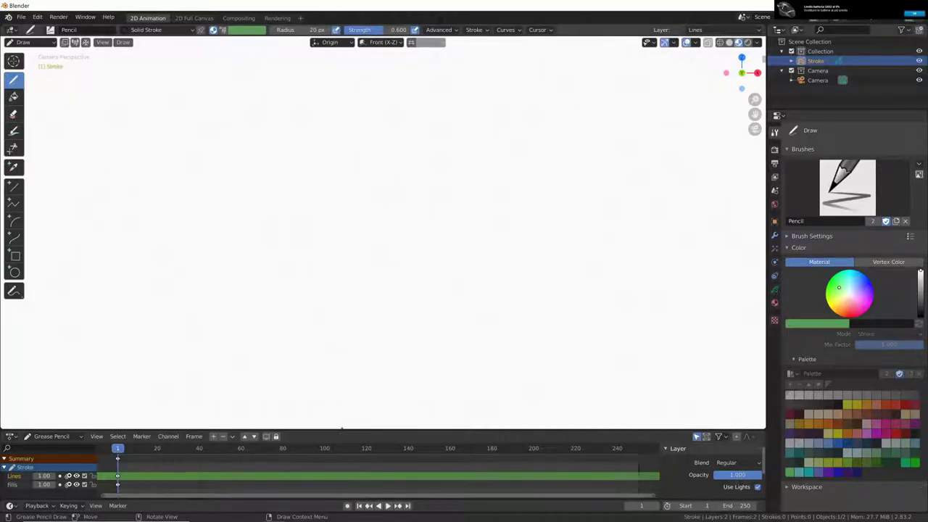
pyautogui.moveTo(341, 430); pyautogui.dragTo(343, 400)
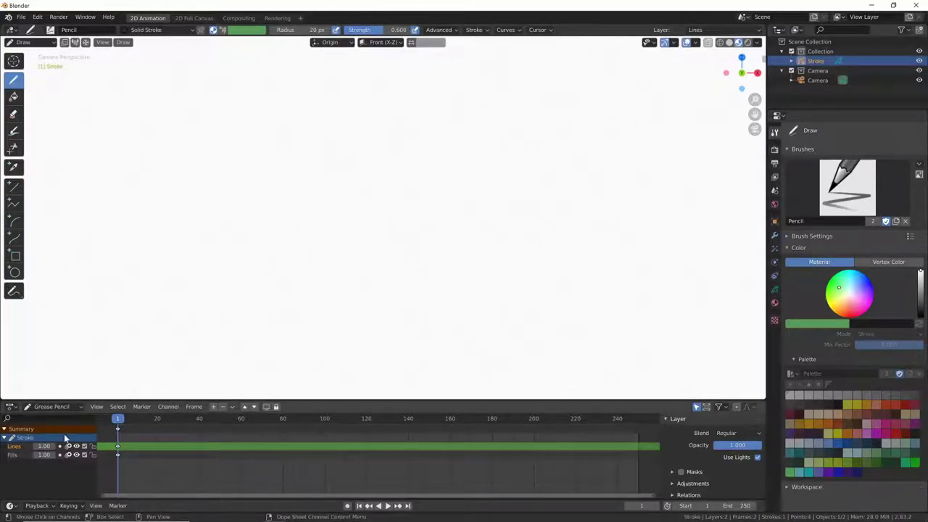
pyautogui.click(18, 407)
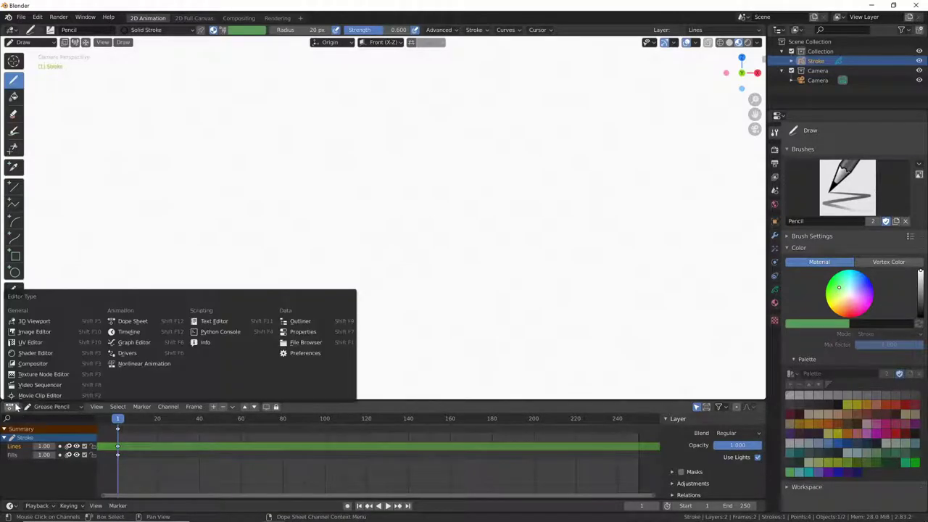
pyautogui.click(143, 326)
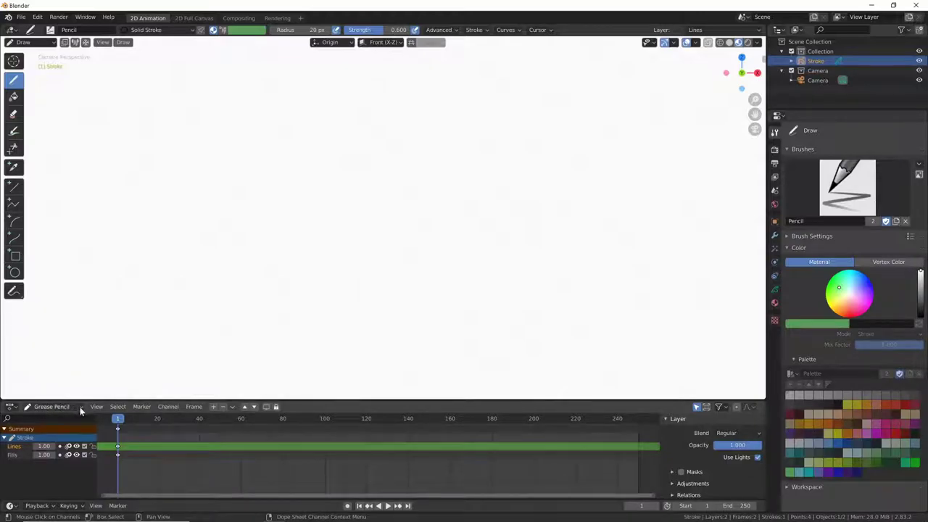
pyautogui.click(80, 407)
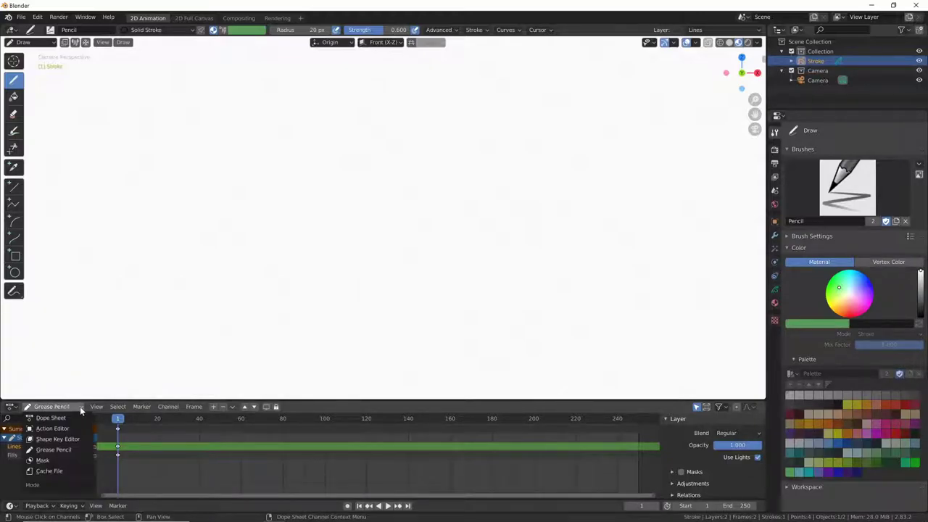
pyautogui.click(61, 449)
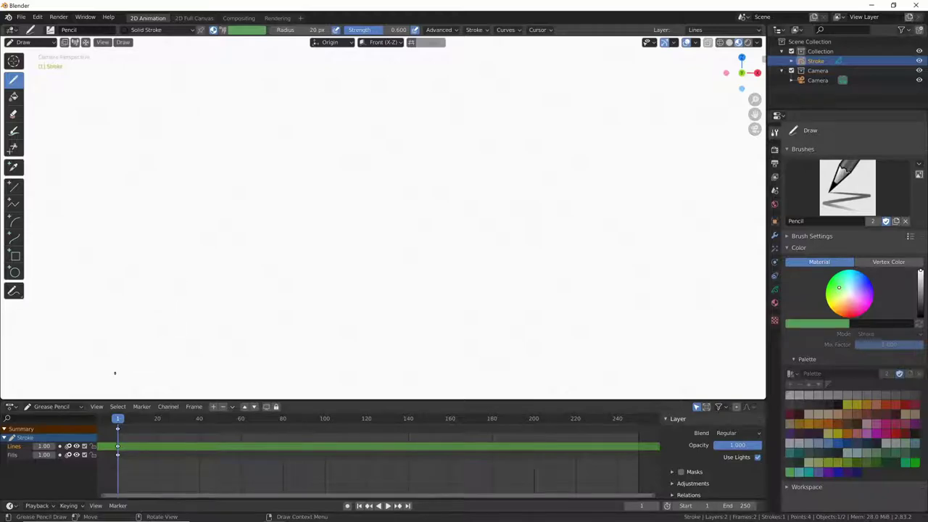
# Draw the trunk sides, wavy canopy, branch loops and grass line, then scrub ahead in the timeline.
pyautogui.moveTo(114, 372)
pyautogui.mouseDown()
pyautogui.moveTo(157, 207)
pyautogui.moveTo(148, 308)
pyautogui.mouseUp()
pyautogui.moveTo(189, 216); pyautogui.dragTo(189, 234)
pyautogui.moveTo(188, 285); pyautogui.dragTo(206, 356)
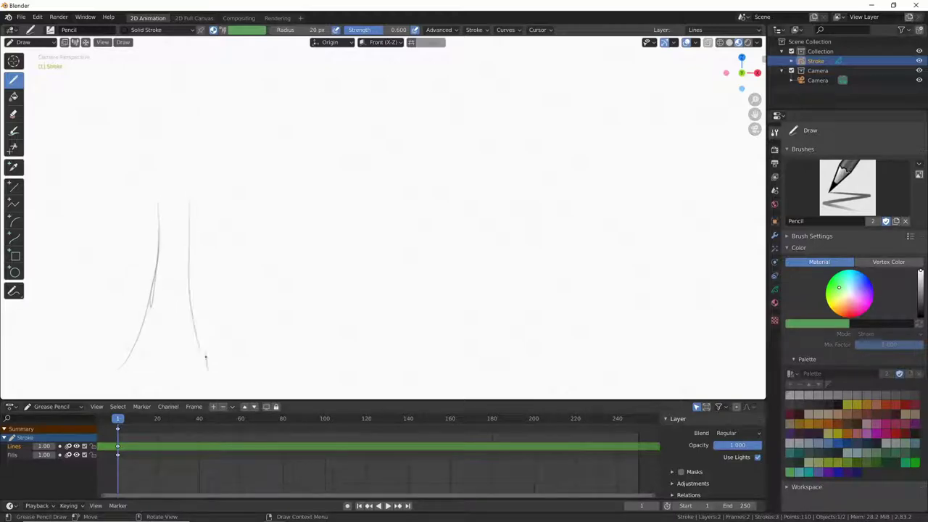
pyautogui.moveTo(149, 196)
pyautogui.mouseDown()
pyautogui.moveTo(280, 73)
pyautogui.moveTo(300, 170)
pyautogui.moveTo(243, 229)
pyautogui.moveTo(191, 212)
pyautogui.moveTo(181, 193)
pyautogui.moveTo(195, 216)
pyautogui.mouseUp()
pyautogui.moveTo(108, 114)
pyautogui.mouseDown()
pyautogui.moveTo(111, 157)
pyautogui.moveTo(193, 187)
pyautogui.mouseUp()
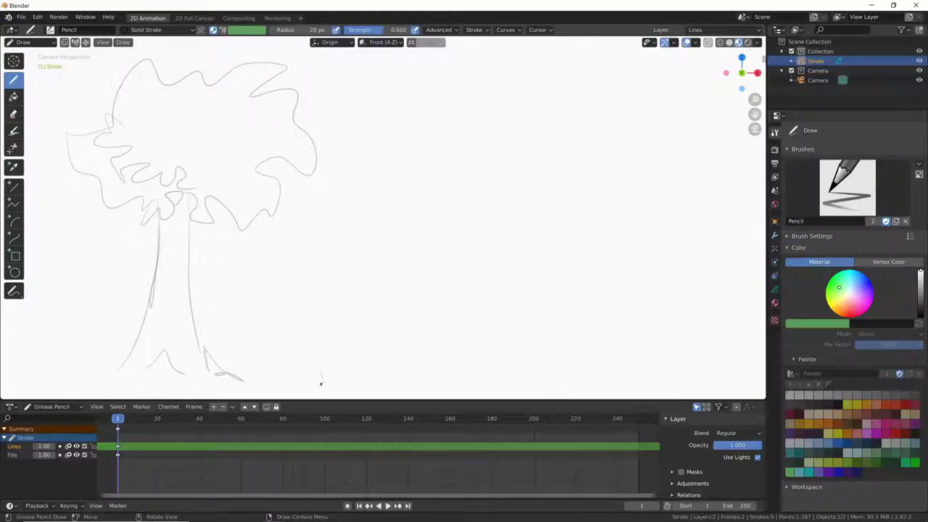
pyautogui.moveTo(40, 340); pyautogui.dragTo(340, 335)
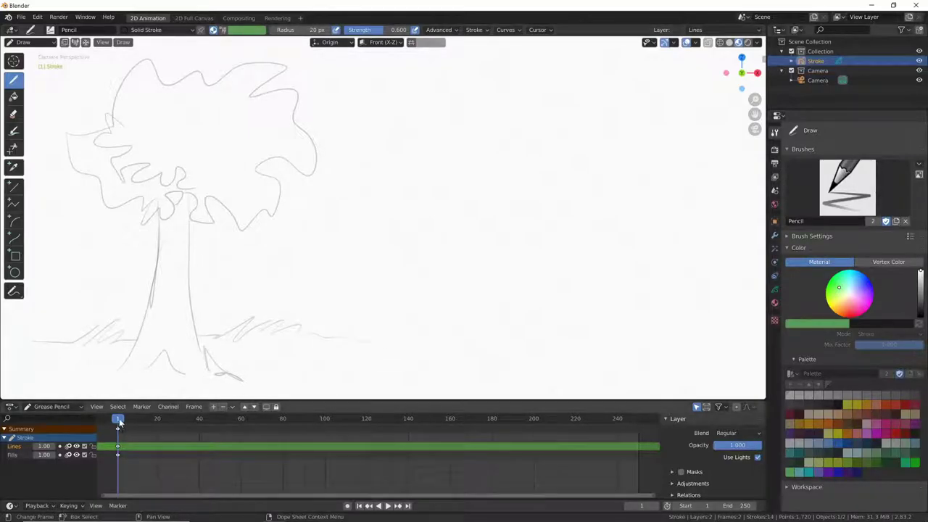
pyautogui.moveTo(120, 423); pyautogui.dragTo(142, 432)
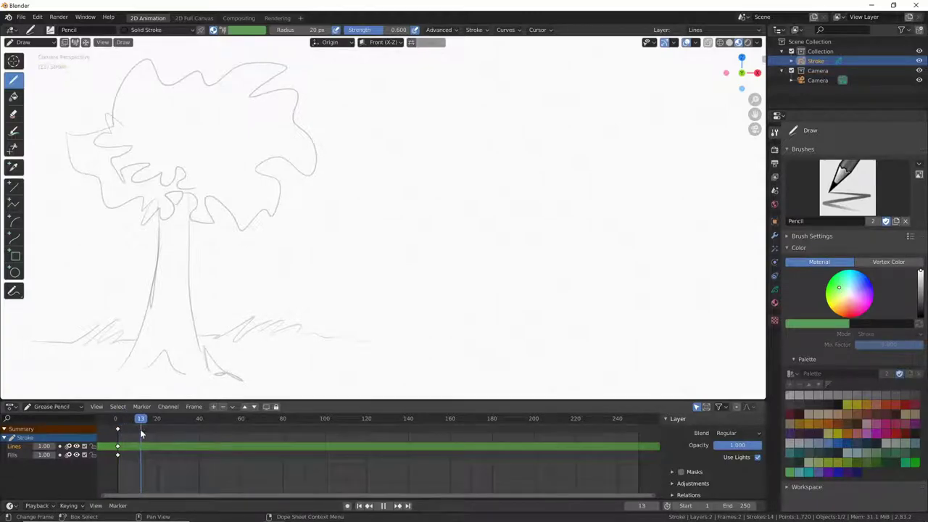
# Stop playback on frame 10 and draw new jagged wavy strokes to create a keyframe there.
pyautogui.press('Escape')
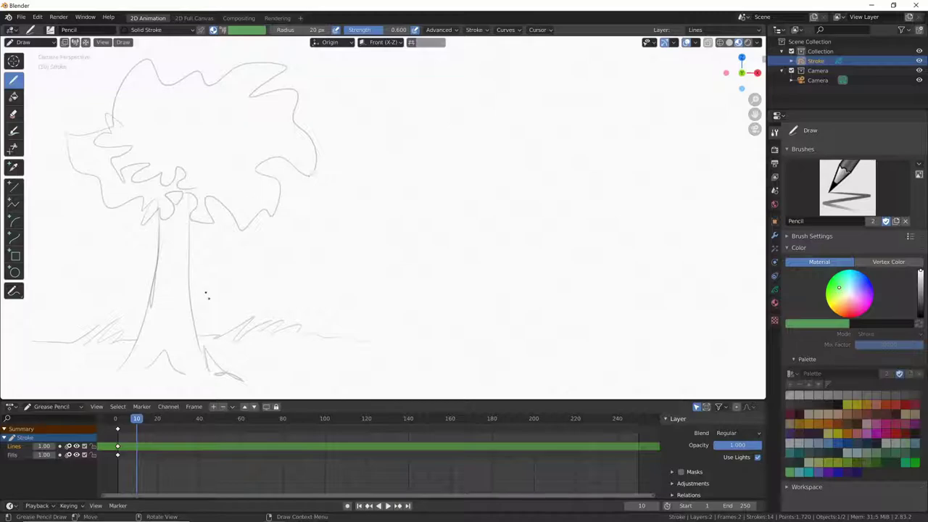
pyautogui.moveTo(310, 326)
pyautogui.mouseDown()
pyautogui.moveTo(336, 291)
pyautogui.moveTo(441, 349)
pyautogui.mouseUp()
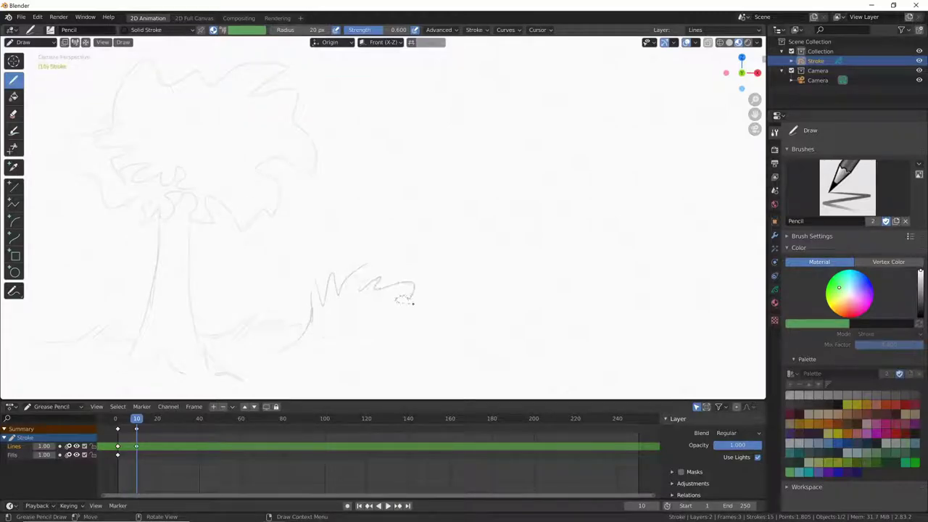
pyautogui.moveTo(306, 292)
pyautogui.mouseDown()
pyautogui.moveTo(289, 319)
pyautogui.moveTo(303, 336)
pyautogui.mouseUp()
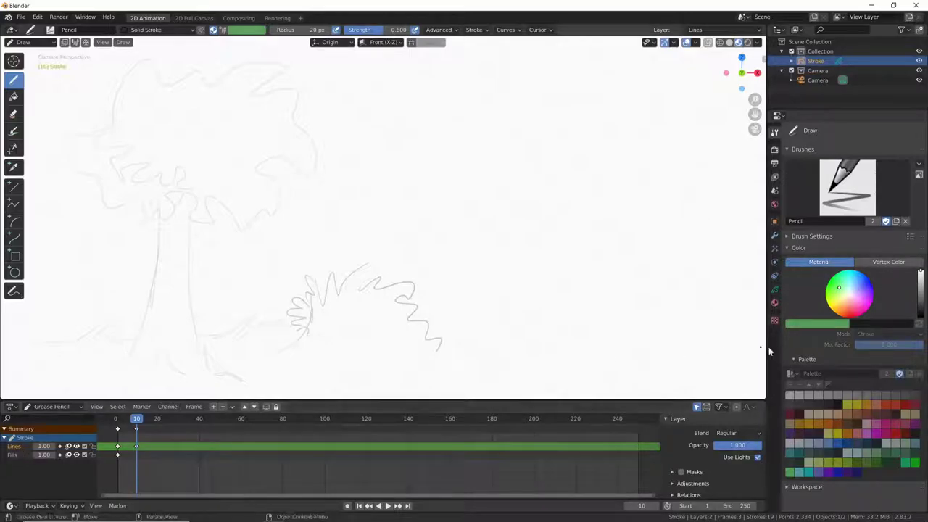
# Make Fills the active layer and fill the frame-10 jagged shape with the Solid Fill material.
pyautogui.click(775, 290)
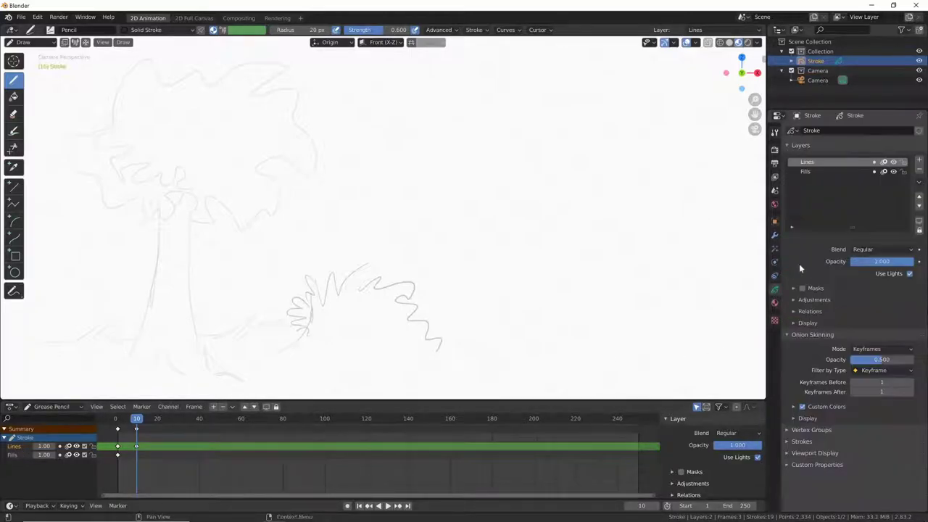
pyautogui.click(815, 171)
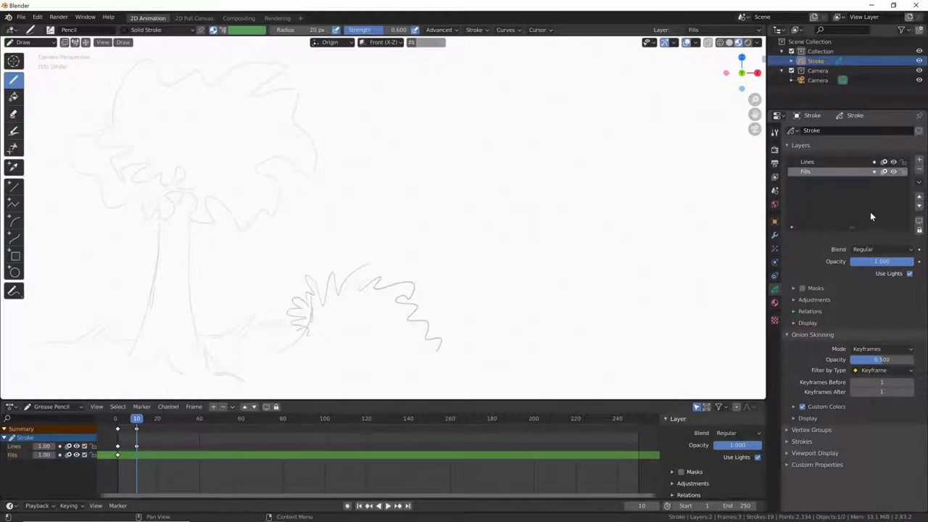
pyautogui.click(192, 32)
pyautogui.click(118, 70)
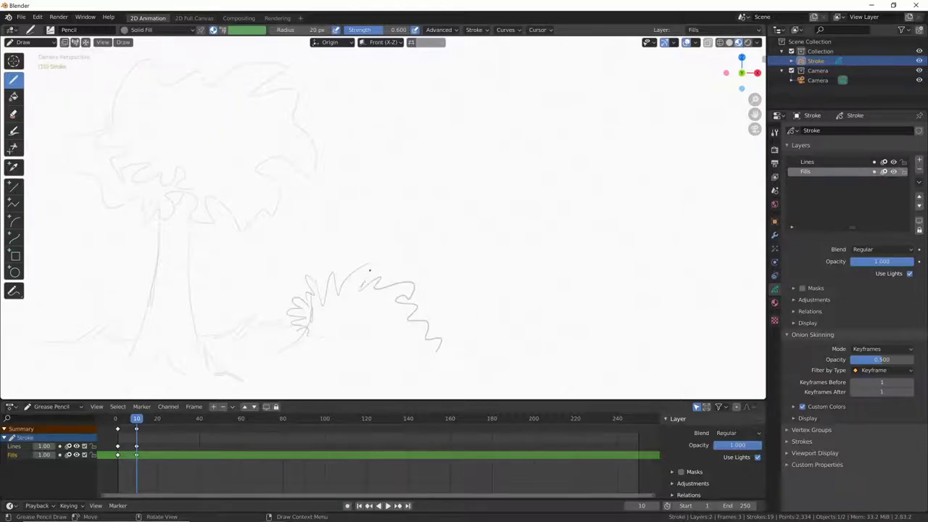
pyautogui.moveTo(369, 270)
pyautogui.mouseDown()
pyautogui.moveTo(316, 341)
pyautogui.moveTo(377, 276)
pyautogui.mouseUp()
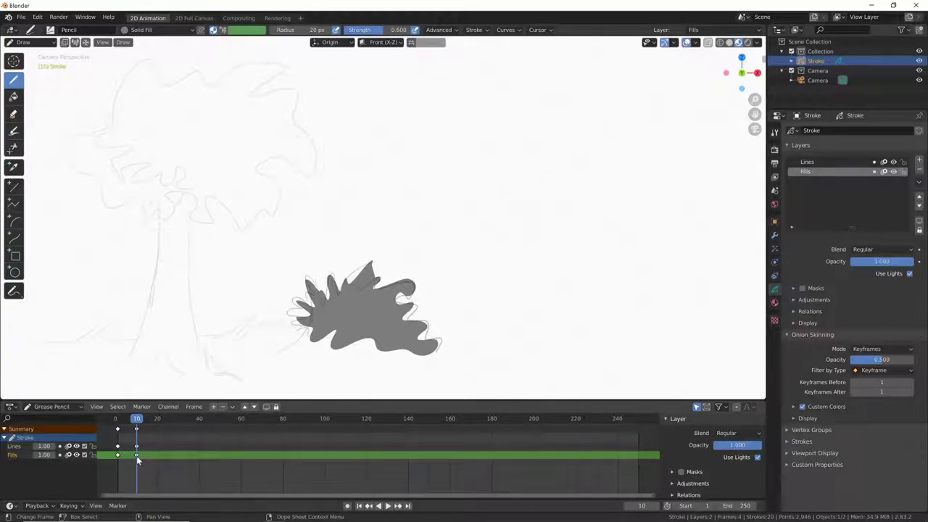
# At frame 20, paint a grey fill blob near the top of the tree.
pyautogui.moveTo(148, 421); pyautogui.dragTo(158, 421)
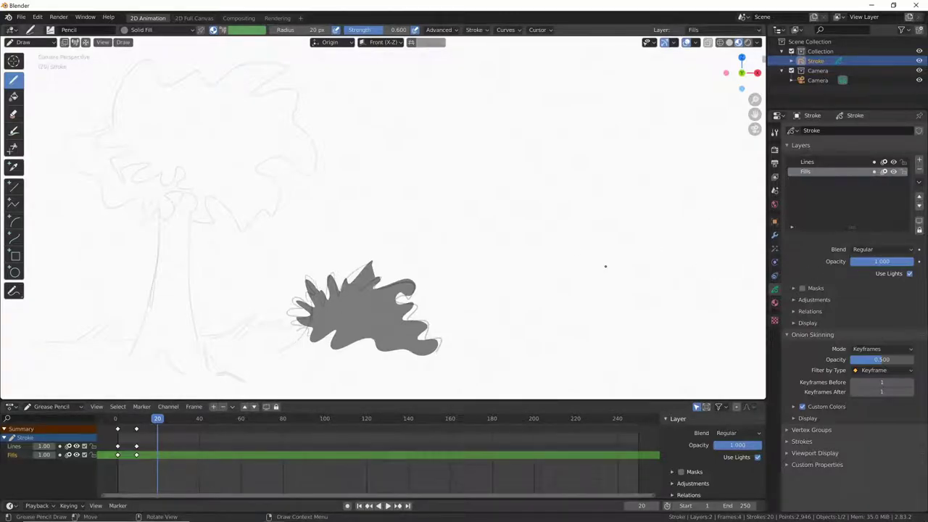
pyautogui.moveTo(199, 188)
pyautogui.mouseDown()
pyautogui.moveTo(170, 145)
pyautogui.moveTo(129, 177)
pyautogui.mouseUp()
pyautogui.moveTo(111, 133); pyautogui.dragTo(165, 187)
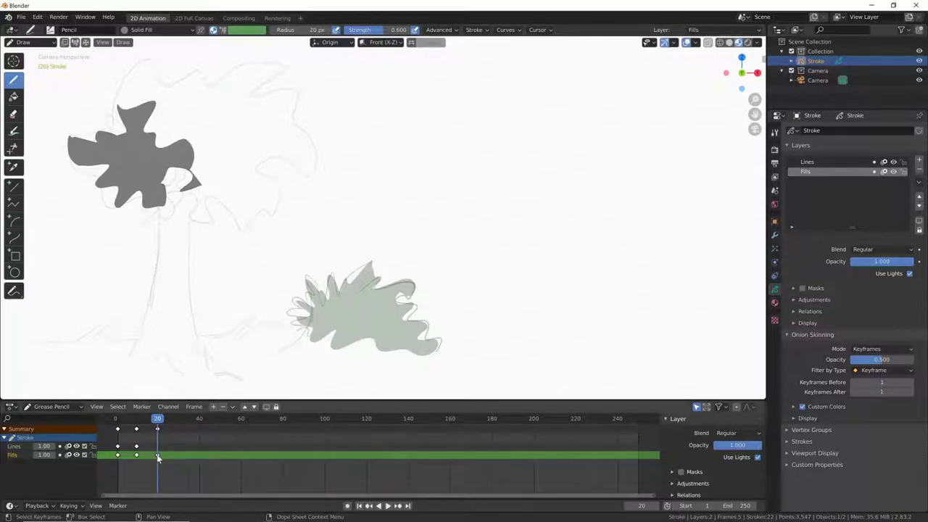
# Switch to the Lines layer with Solid Stroke material and outline the frame-20 grey blob.
pyautogui.click(833, 162)
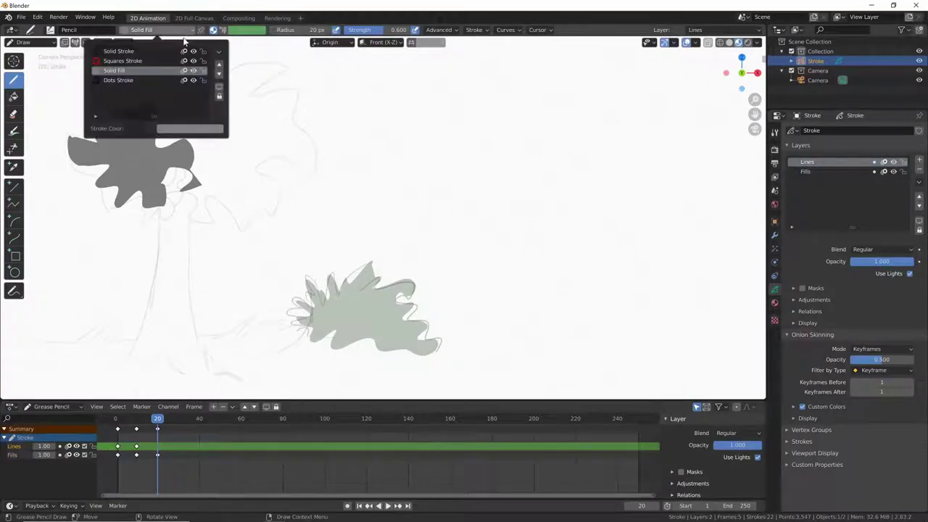
pyautogui.click(156, 30)
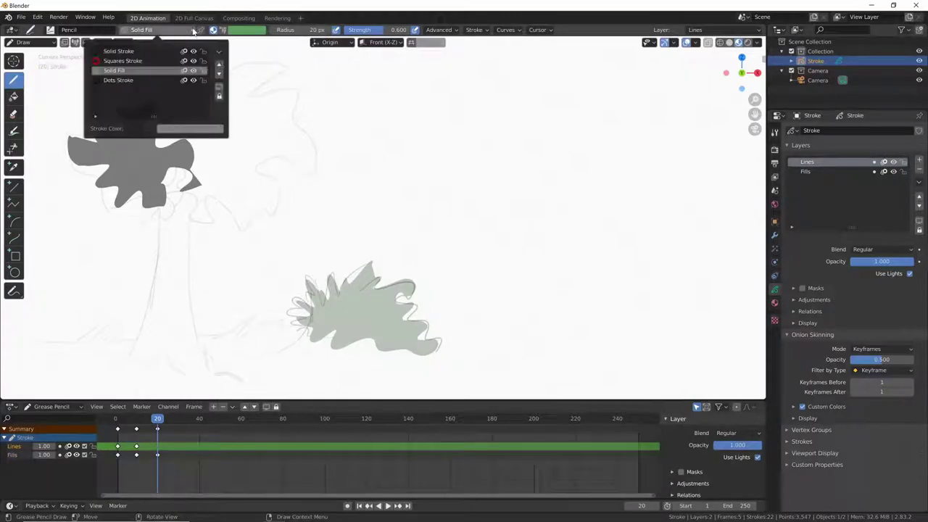
pyautogui.click(148, 50)
pyautogui.moveTo(134, 62)
pyautogui.mouseDown()
pyautogui.moveTo(84, 136)
pyautogui.moveTo(163, 214)
pyautogui.mouseUp()
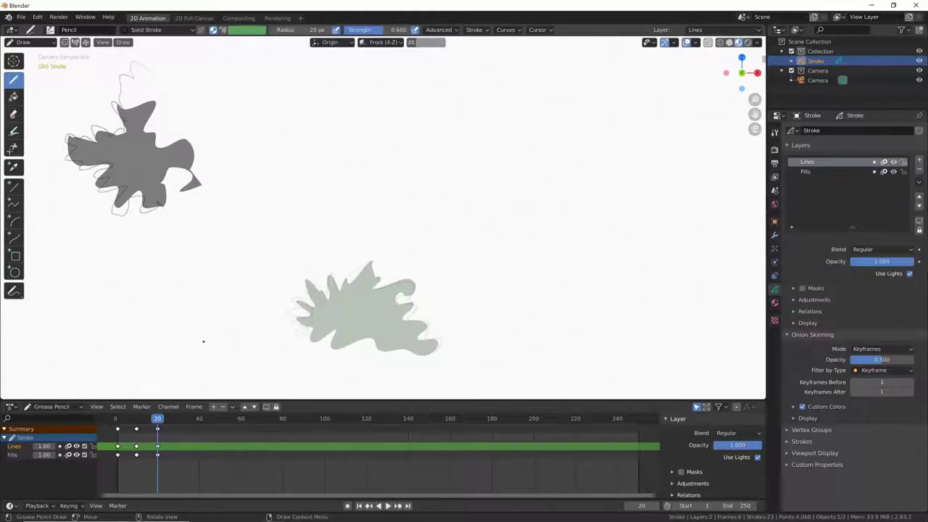
# Scrub and play the timeline to compare drawings, ending around frame 10.
pyautogui.moveTo(159, 420)
pyautogui.mouseDown()
pyautogui.moveTo(136, 430)
pyautogui.moveTo(160, 430)
pyautogui.moveTo(121, 435)
pyautogui.moveTo(158, 436)
pyautogui.moveTo(116, 445)
pyautogui.moveTo(157, 448)
pyautogui.mouseUp()
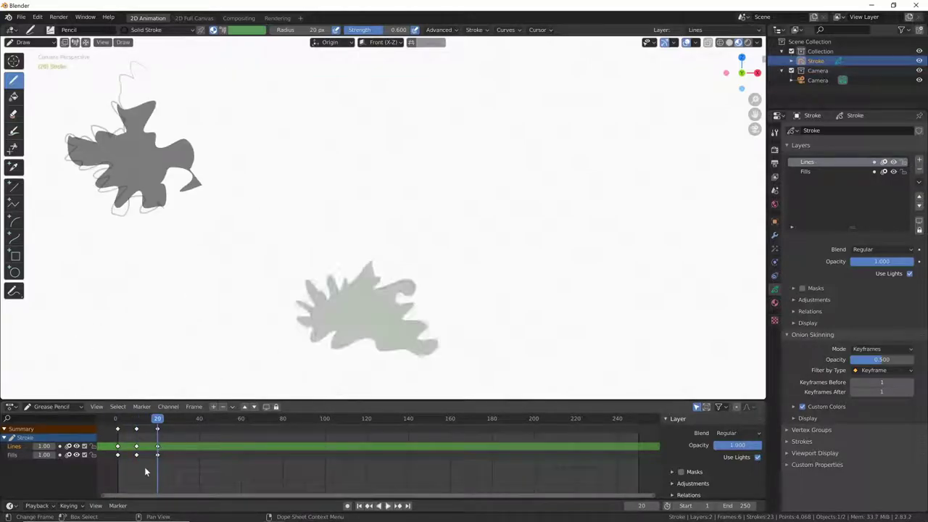
pyautogui.click(158, 424)
pyautogui.click(158, 424)
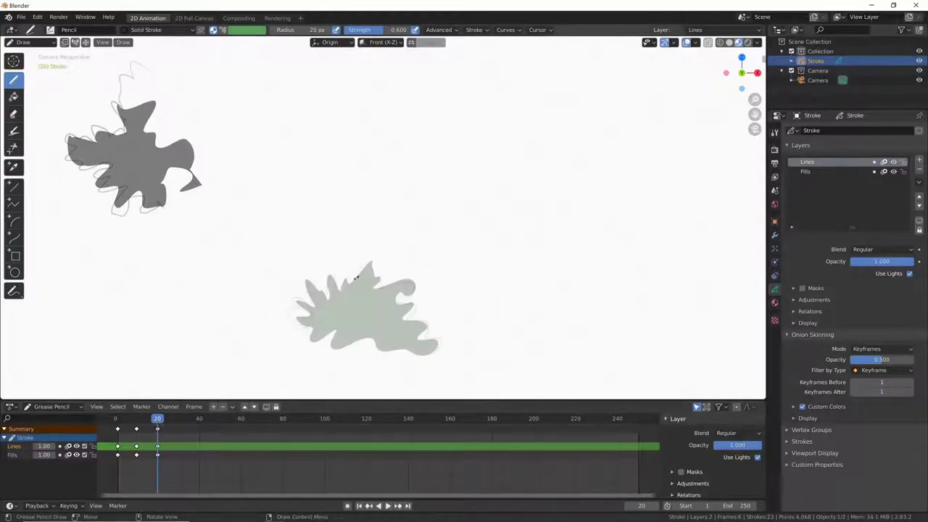
pyautogui.click(158, 424)
pyautogui.moveTo(158, 424); pyautogui.dragTo(136, 424)
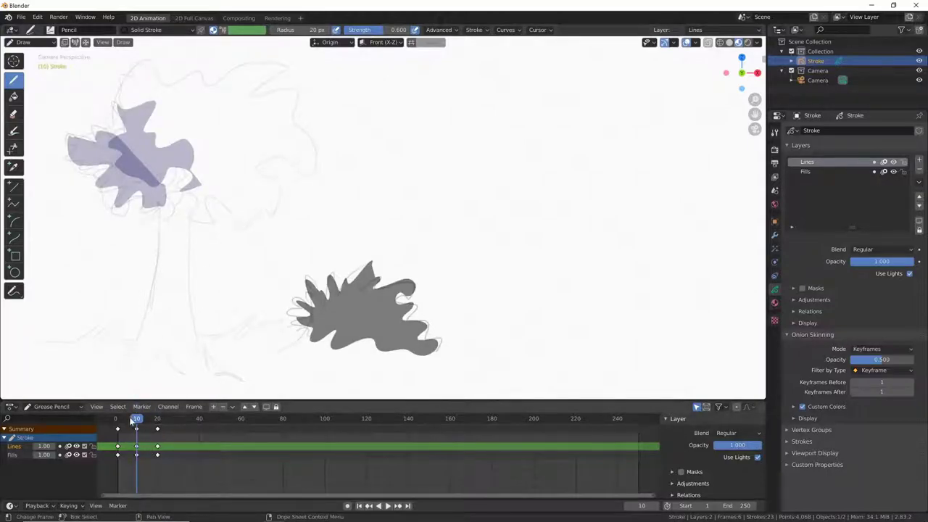
pyautogui.moveTo(136, 424); pyautogui.dragTo(136, 424)
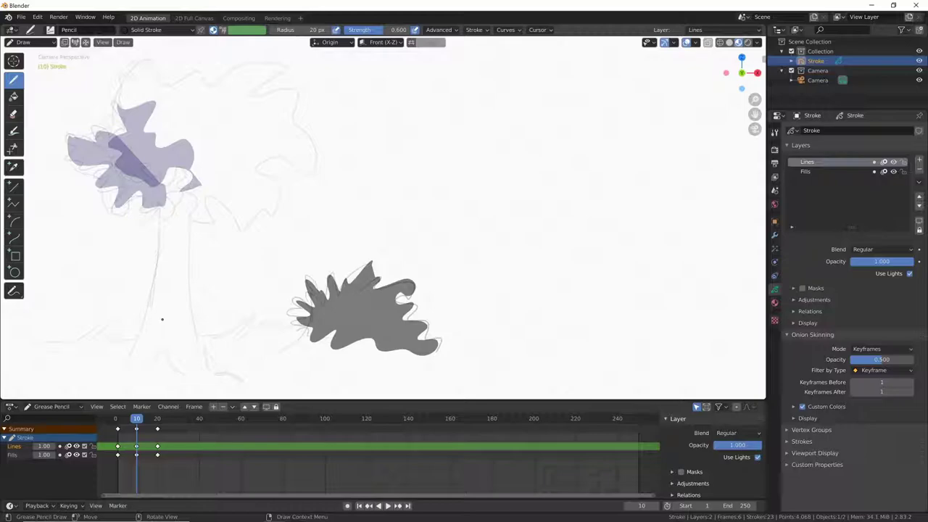
# Start a new 2D Animation file, discarding the unsaved changes.
pyautogui.click(21, 17)
pyautogui.moveTo(33, 27)
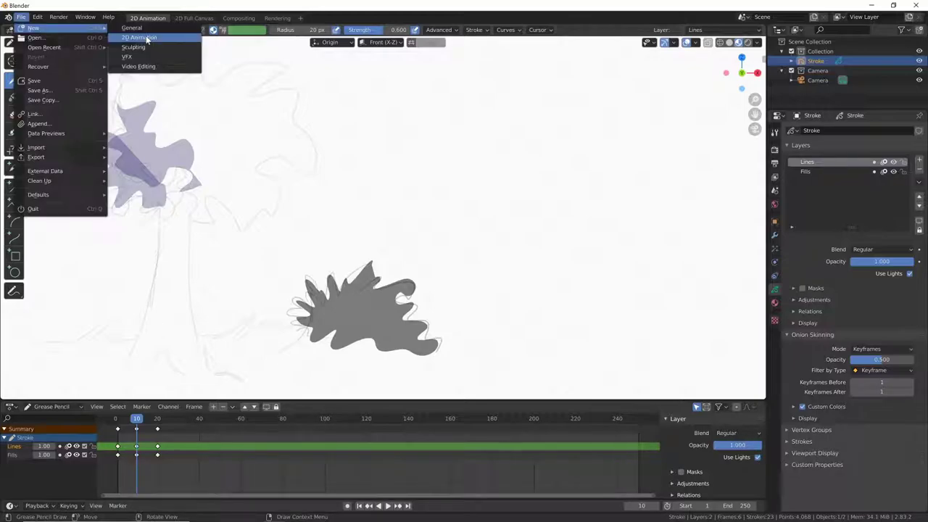
pyautogui.click(134, 36)
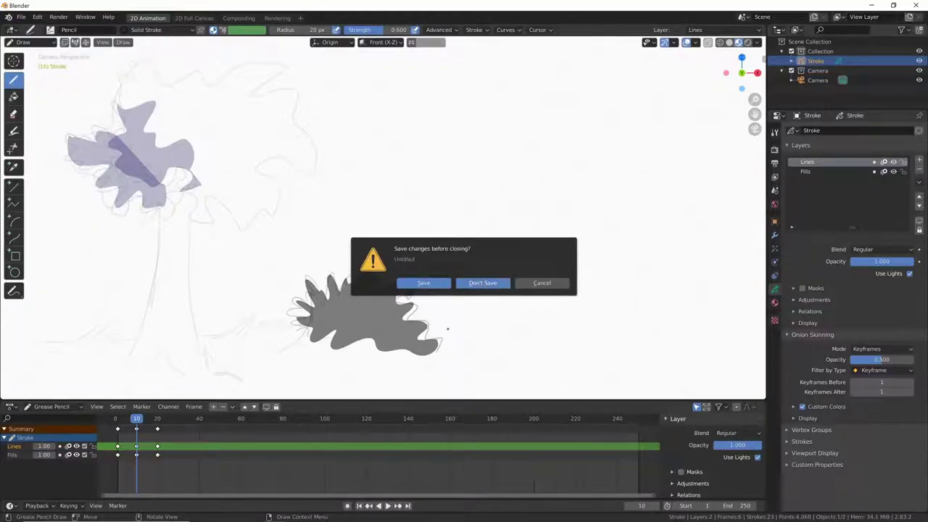
pyautogui.click(483, 283)
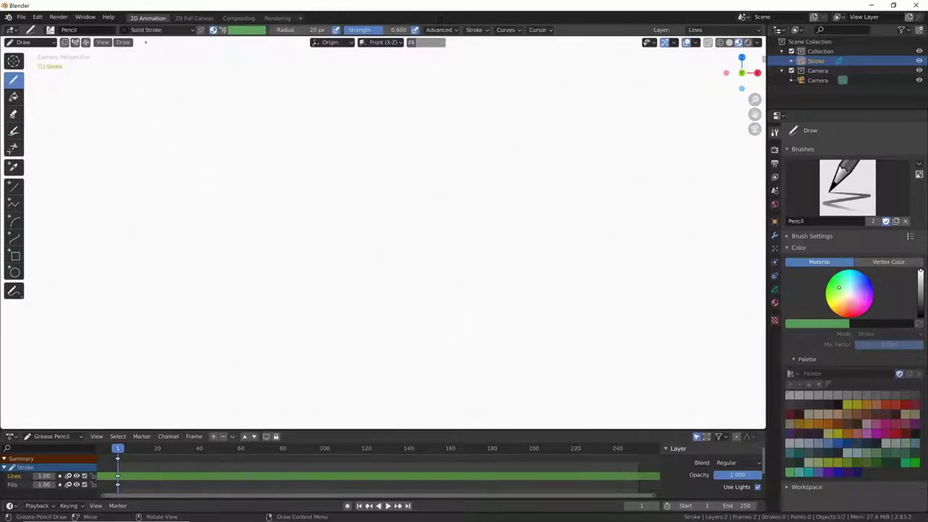
# Pick the Ink Pen brush and draw the ball's circle in the top-left at frame 1.
pyautogui.click(50, 29)
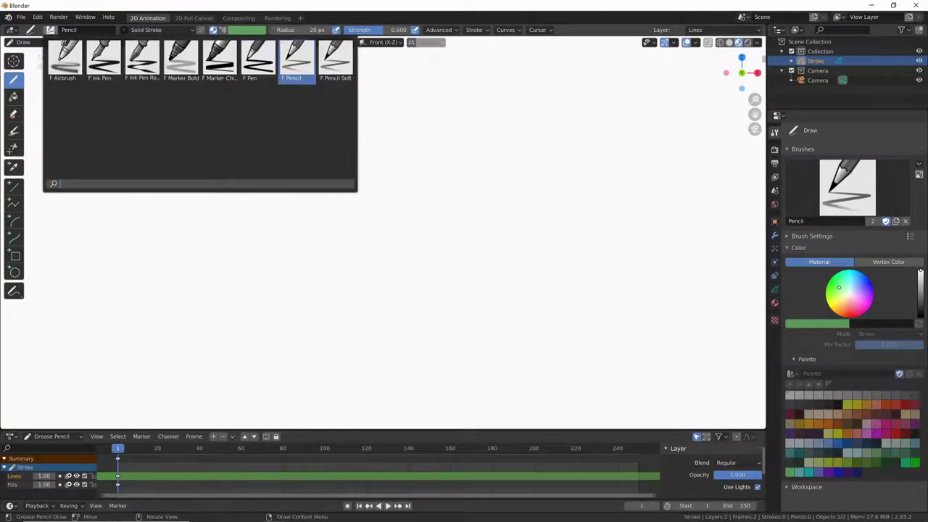
pyautogui.click(104, 58)
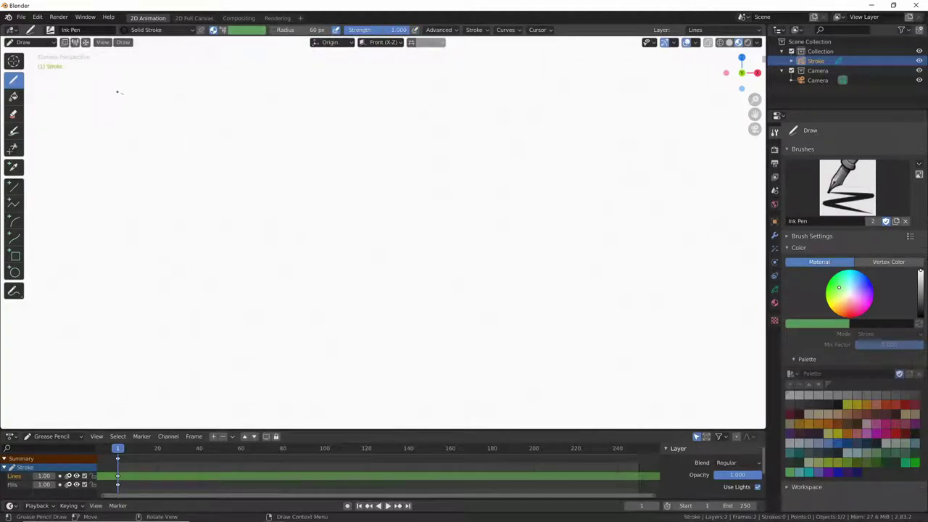
pyautogui.moveTo(118, 92); pyautogui.dragTo(143, 94)
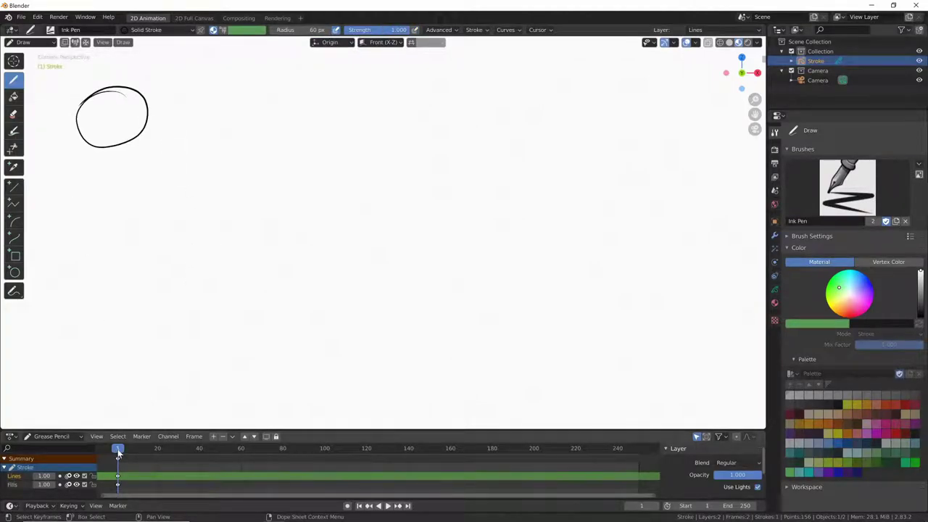
# Draw the falling ball at frames 10, 20 and 30, reaching the bottom at 30.
pyautogui.moveTo(118, 453); pyautogui.dragTo(138, 452)
pyautogui.moveTo(132, 168); pyautogui.dragTo(172, 143)
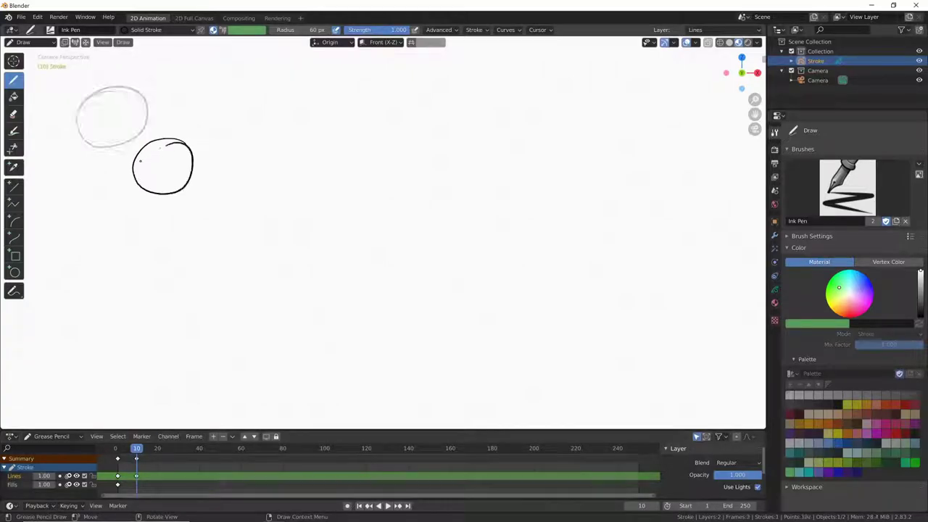
pyautogui.moveTo(138, 450); pyautogui.dragTo(158, 456)
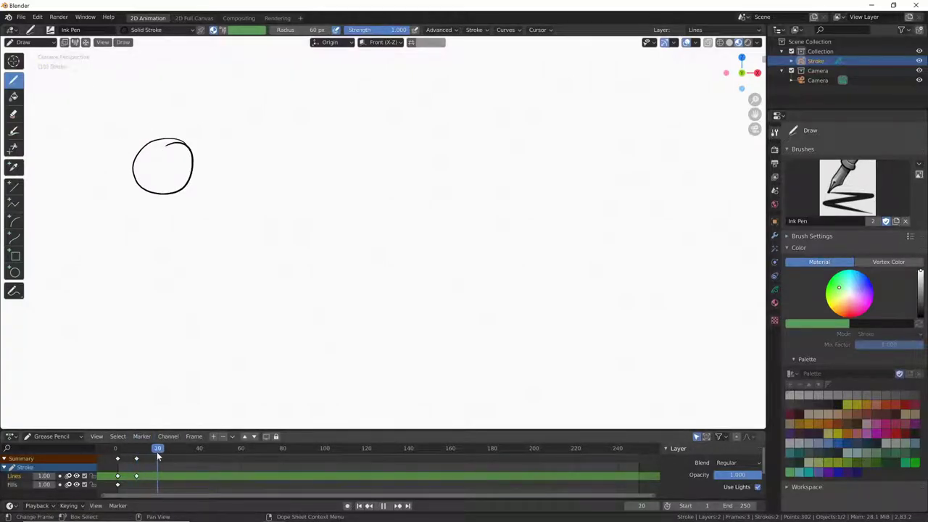
pyautogui.moveTo(249, 224)
pyautogui.mouseDown()
pyautogui.moveTo(212, 227)
pyautogui.moveTo(218, 232)
pyautogui.mouseUp()
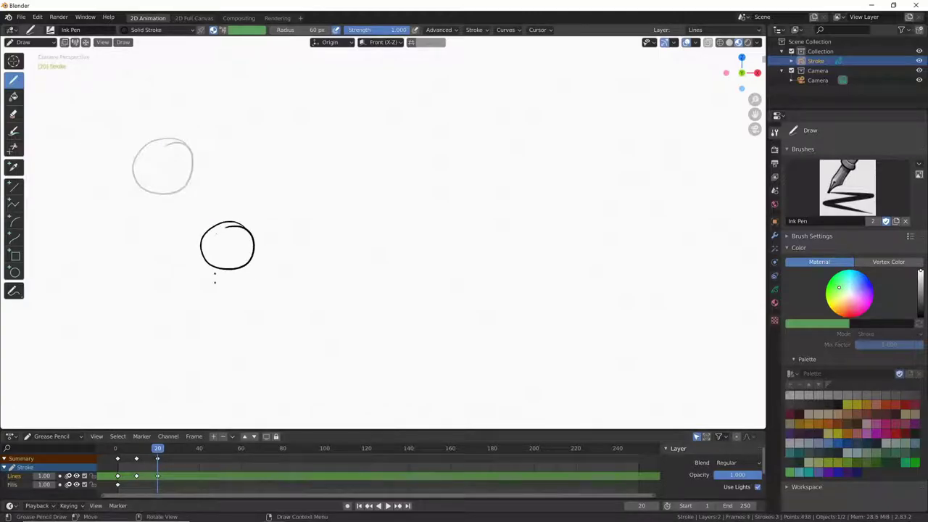
pyautogui.click(179, 451)
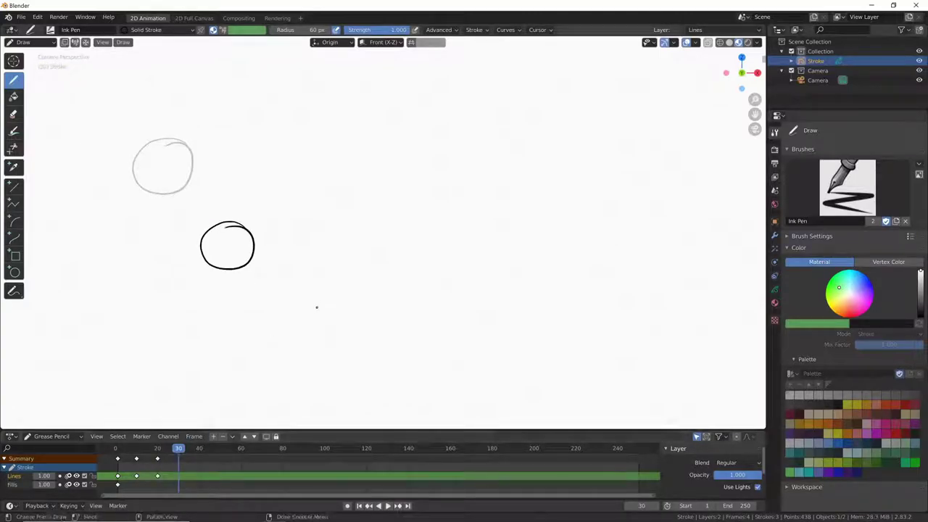
pyautogui.moveTo(329, 331); pyautogui.dragTo(341, 339)
# Draw the rebounding ball at frames 40, 50 and 60, rising to the top right.
pyautogui.press('space')
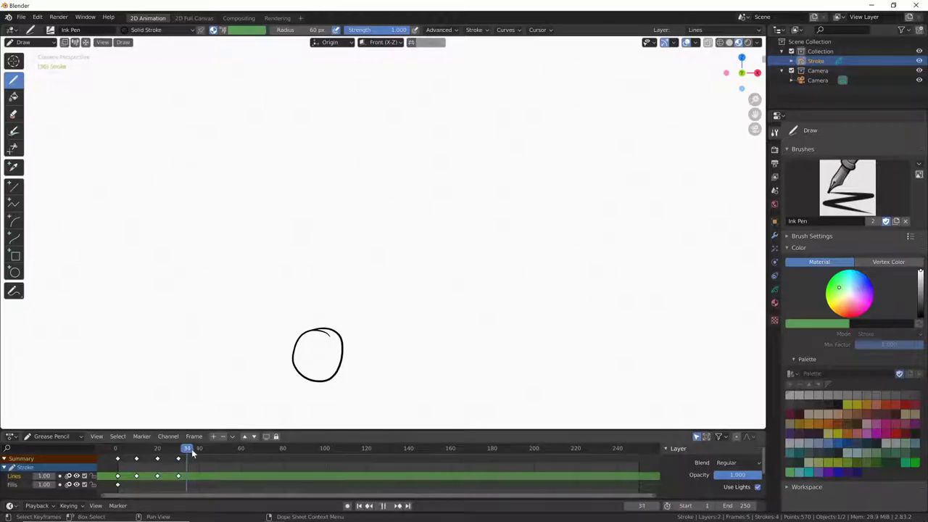
pyautogui.press('space')
pyautogui.moveTo(395, 250)
pyautogui.mouseDown()
pyautogui.moveTo(366, 248)
pyautogui.moveTo(378, 247)
pyautogui.mouseUp()
pyautogui.moveTo(199, 450); pyautogui.dragTo(220, 449)
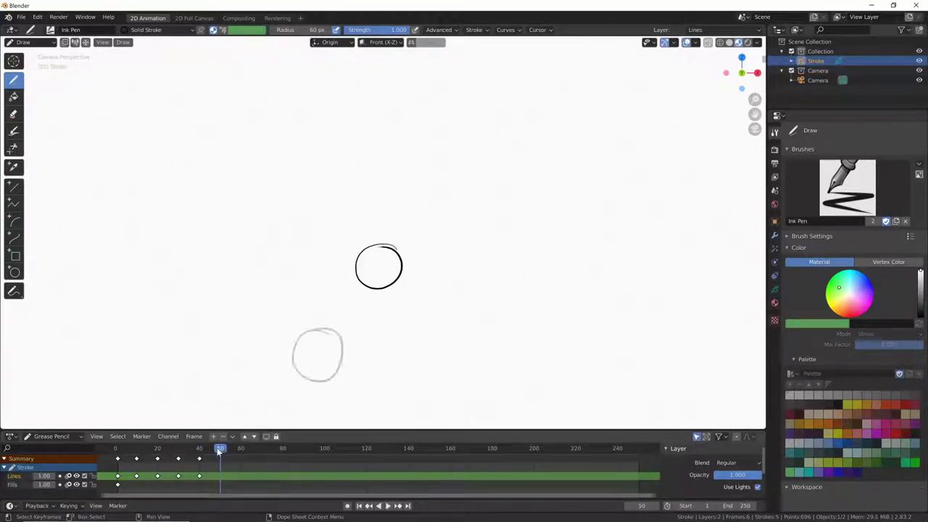
pyautogui.moveTo(456, 188)
pyautogui.mouseDown()
pyautogui.moveTo(424, 216)
pyautogui.moveTo(455, 187)
pyautogui.mouseUp()
pyautogui.press('Up')
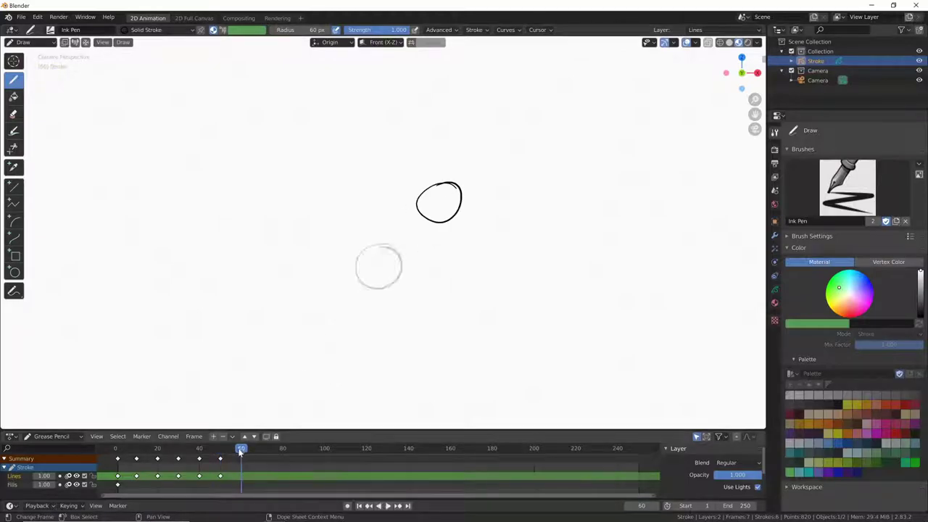
pyautogui.moveTo(502, 166)
pyautogui.mouseDown()
pyautogui.moveTo(462, 183)
pyautogui.moveTo(503, 165)
pyautogui.mouseUp()
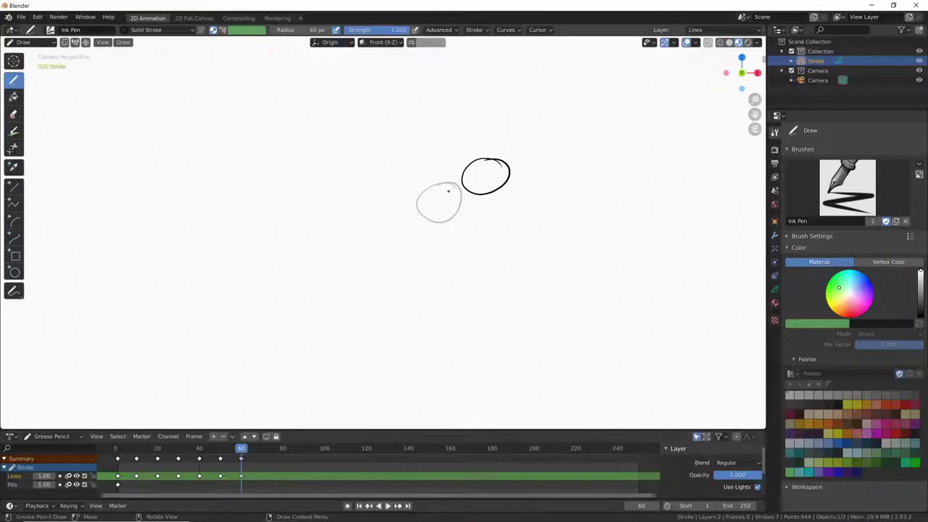
# Step back through the drawn keyframes to the first frame and frame 10 to check the arc.
pyautogui.moveTo(241, 450); pyautogui.dragTo(220, 455)
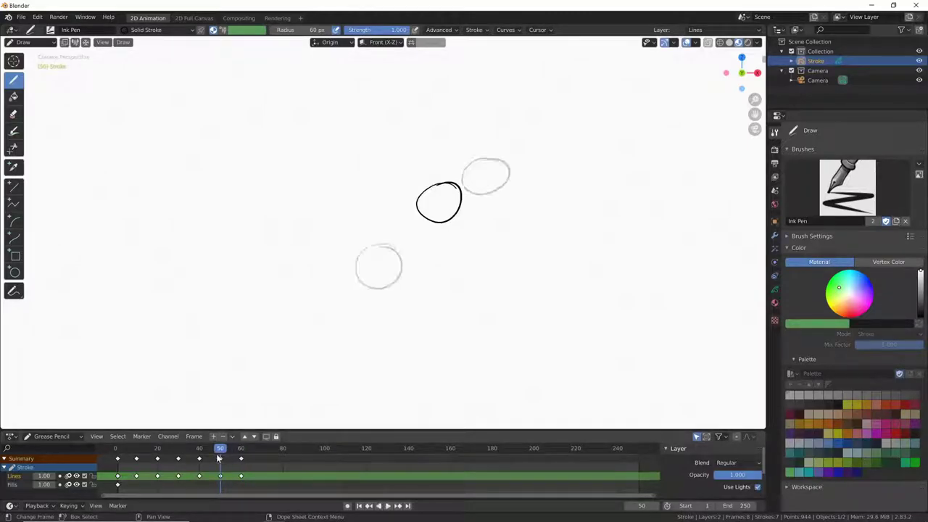
pyautogui.press('Down')
pyautogui.press('Down')
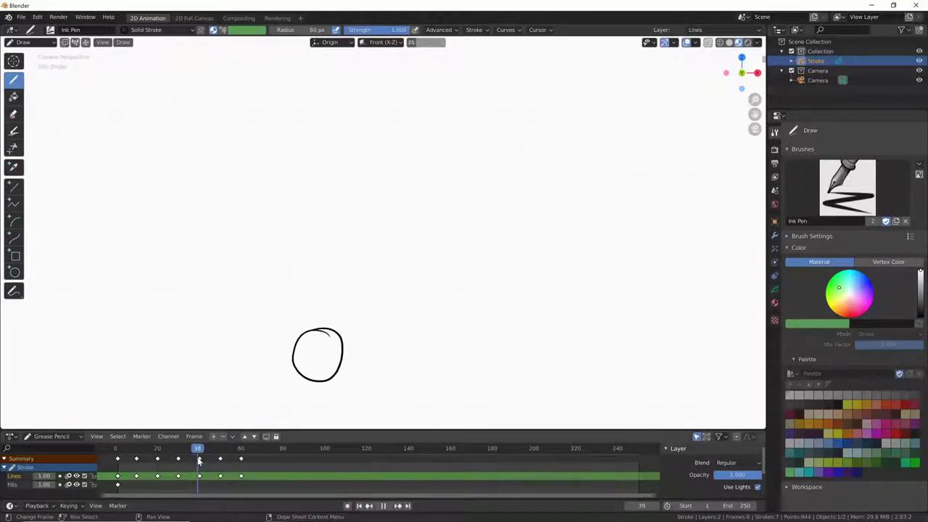
pyautogui.press('Up')
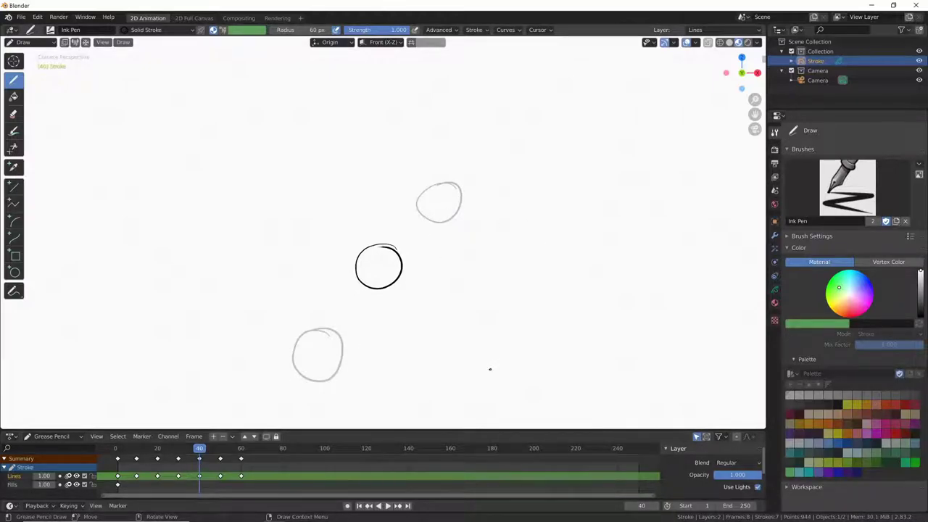
pyautogui.hotkey('shift', 'Left')
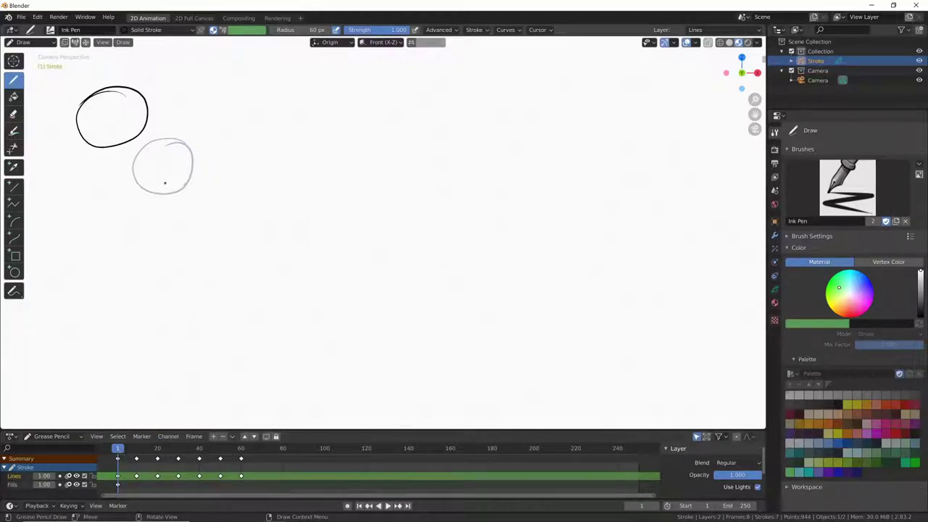
pyautogui.moveTo(117, 448); pyautogui.dragTo(134, 455)
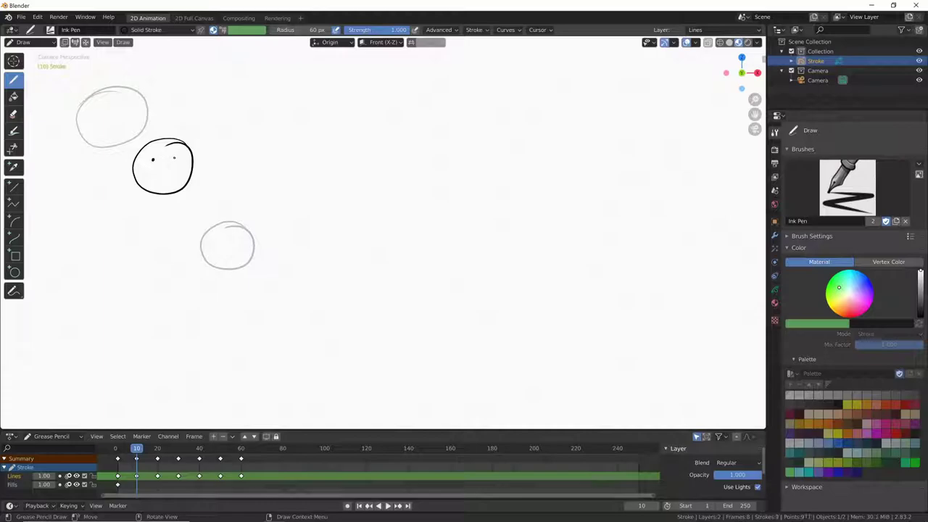
# Give the frame-20 ball an eye and the frame-30 ball an eye and a smile.
pyautogui.press('Up')
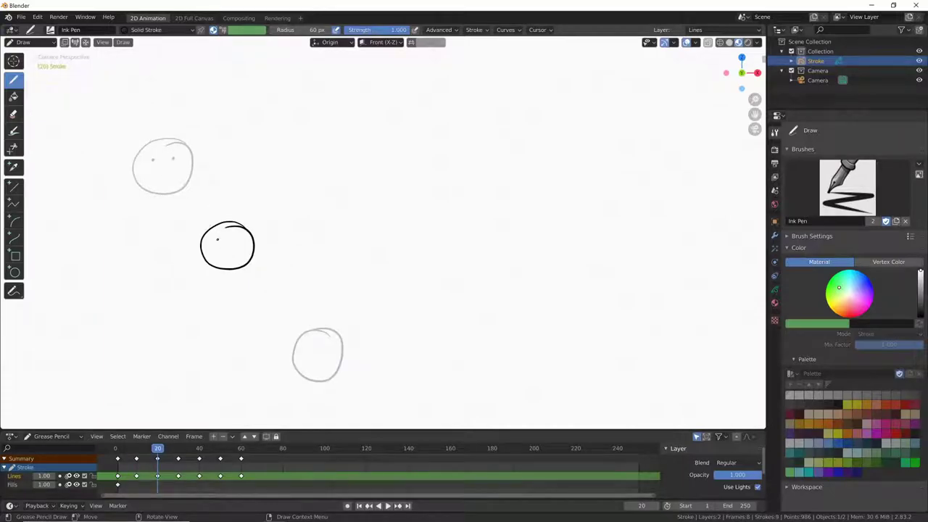
pyautogui.moveTo(217, 238); pyautogui.dragTo(218, 242)
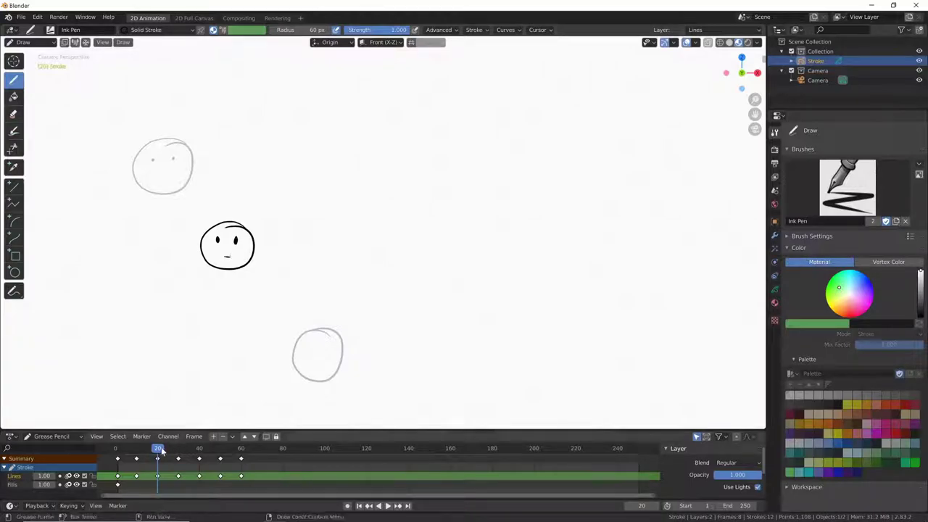
pyautogui.press('Up')
pyautogui.moveTo(306, 344); pyautogui.dragTo(310, 349)
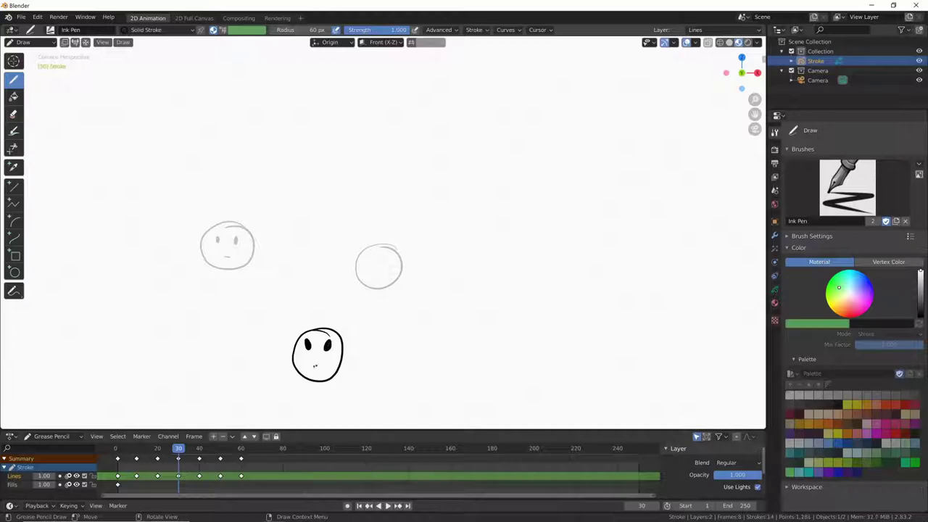
pyautogui.moveTo(301, 359); pyautogui.dragTo(332, 363)
# Add a second eye and mouth to the frame-60 ball, then play in reverse to review.
pyautogui.moveTo(179, 450); pyautogui.dragTo(201, 451)
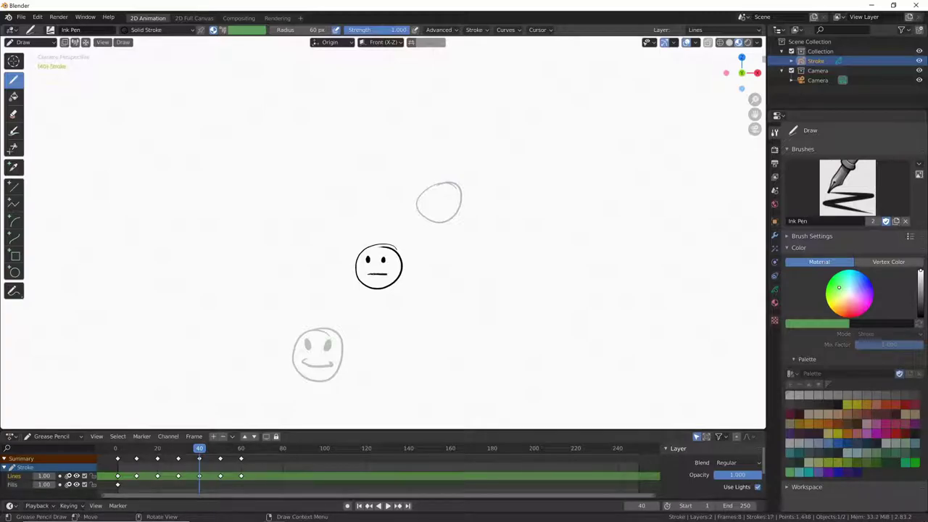
pyautogui.click(221, 448)
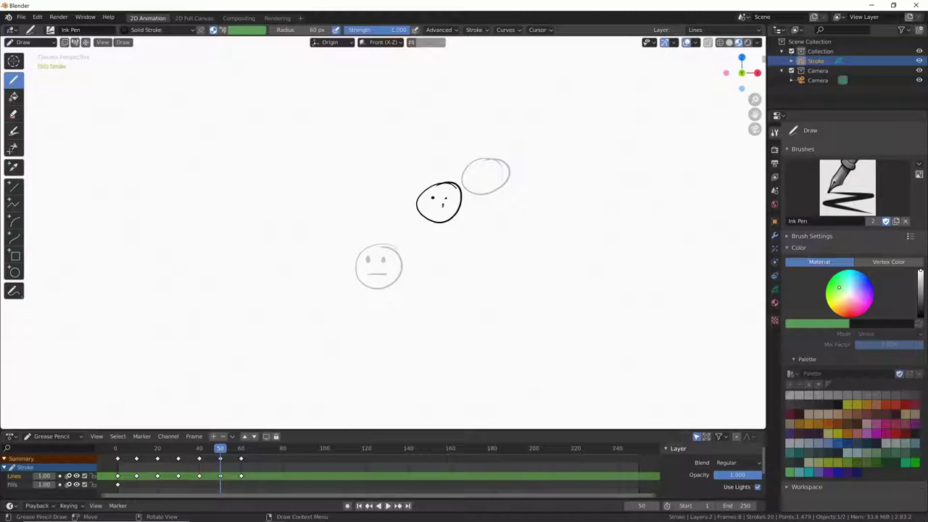
pyautogui.moveTo(220, 448); pyautogui.dragTo(240, 448)
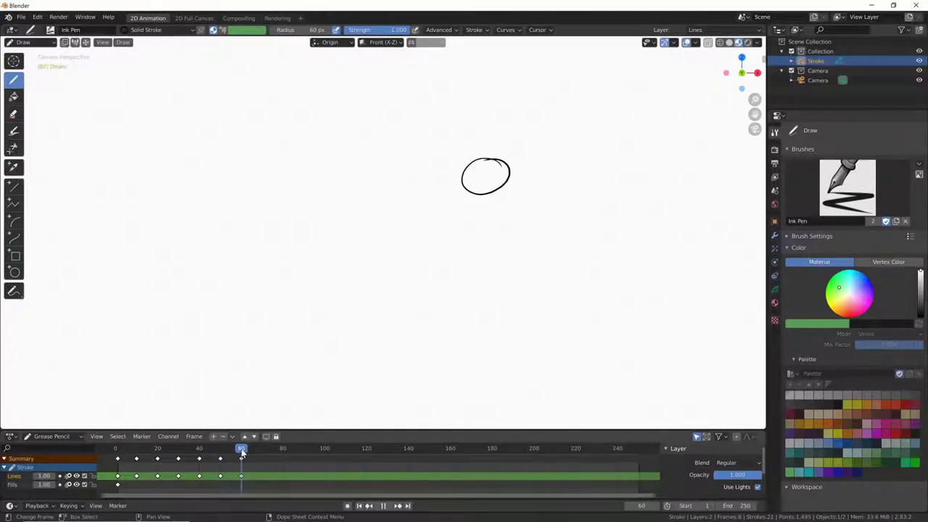
pyautogui.click(491, 170)
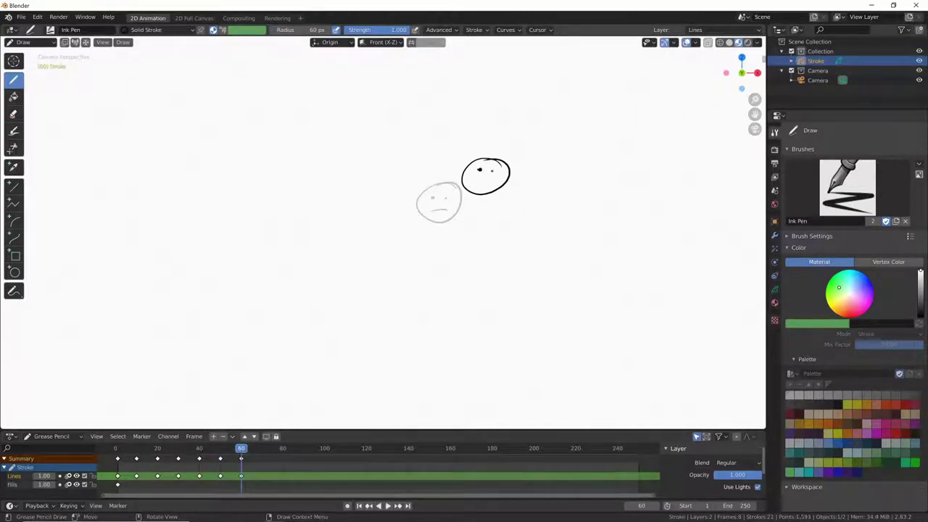
pyautogui.moveTo(476, 184); pyautogui.dragTo(490, 181)
pyautogui.hotkey('shift', 'ctrl', 'space')
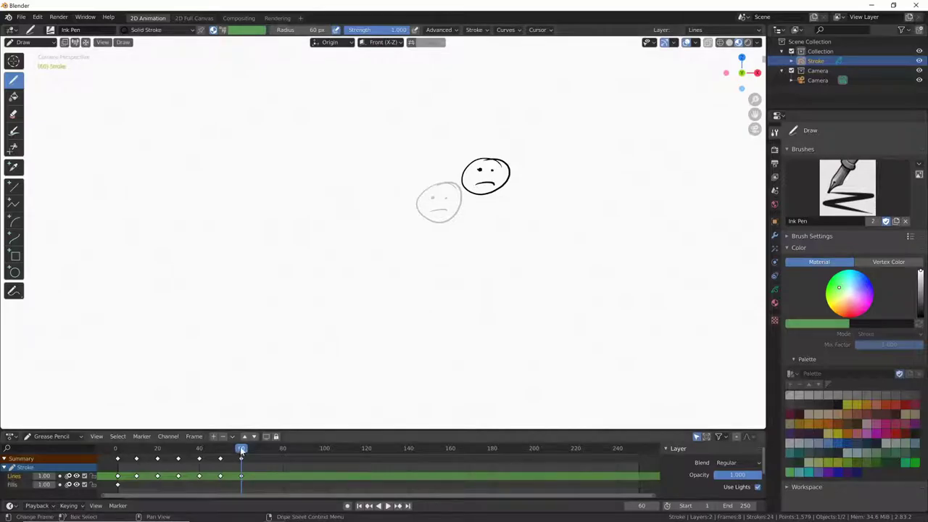
pyautogui.moveTo(109, 460)
pyautogui.mouseDown()
pyautogui.moveTo(145, 465)
pyautogui.moveTo(118, 461)
pyautogui.mouseUp()
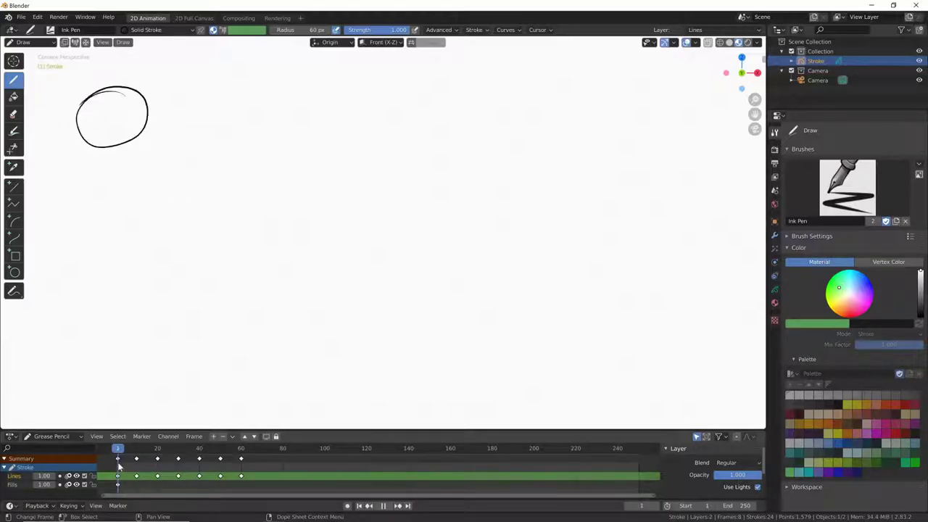
# Play, stop and rescrub the bouncing-ball animation from near the start, then stop it.
pyautogui.press('space')
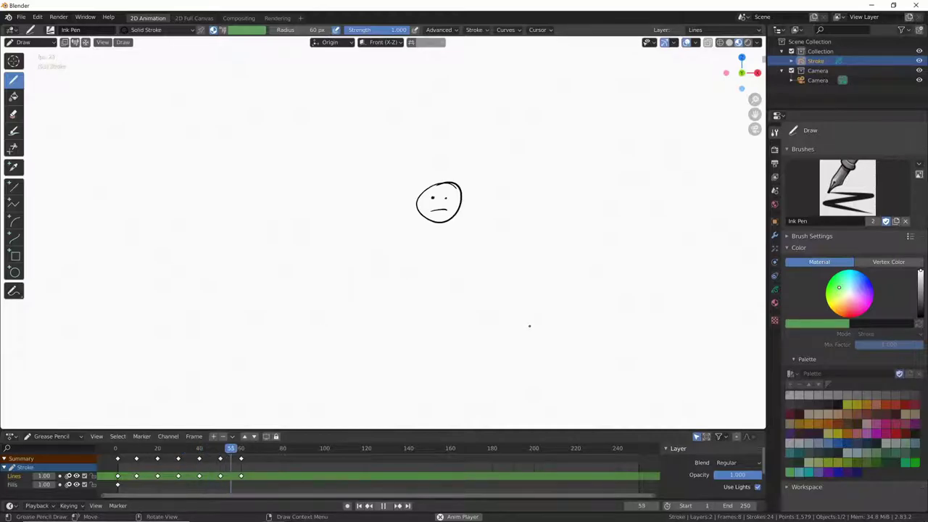
pyautogui.press('space')
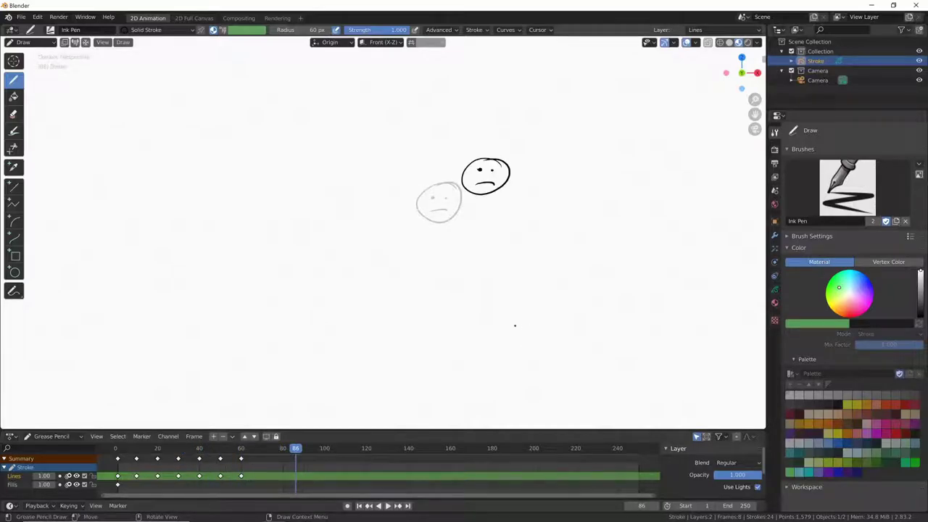
pyautogui.press('space')
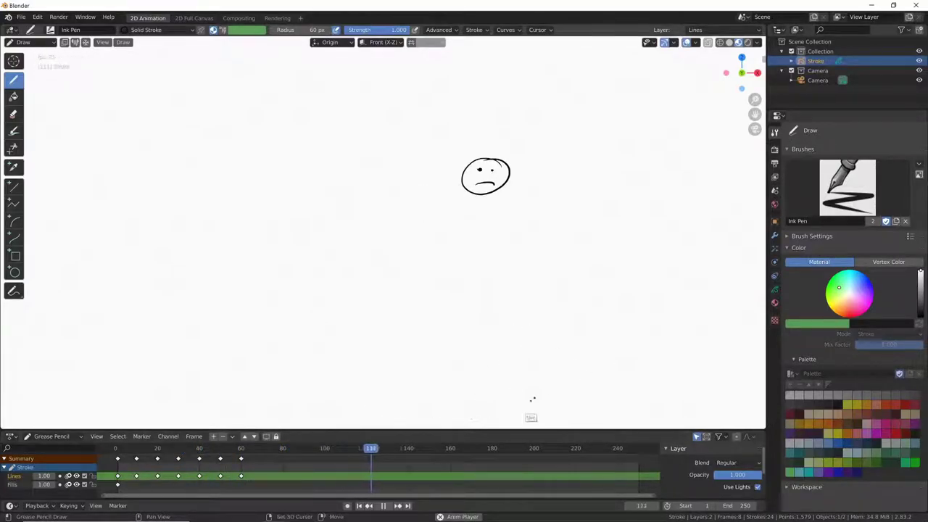
pyautogui.moveTo(384, 449); pyautogui.dragTo(133, 448)
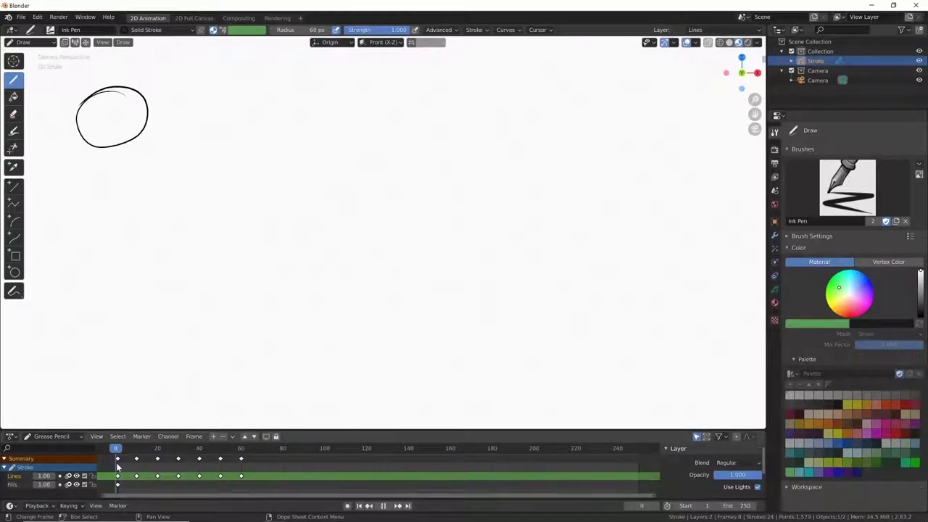
pyautogui.press('space')
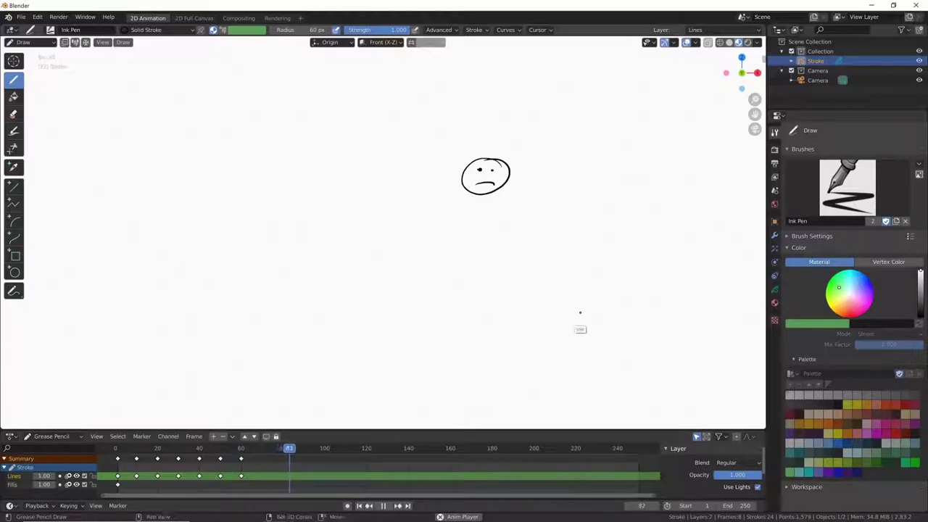
pyautogui.press('space')
# Visit frames 9, 11 and finally 20 in the timeline to view the onion-skinned drawings.
pyautogui.click(134, 467)
pyautogui.click(137, 463)
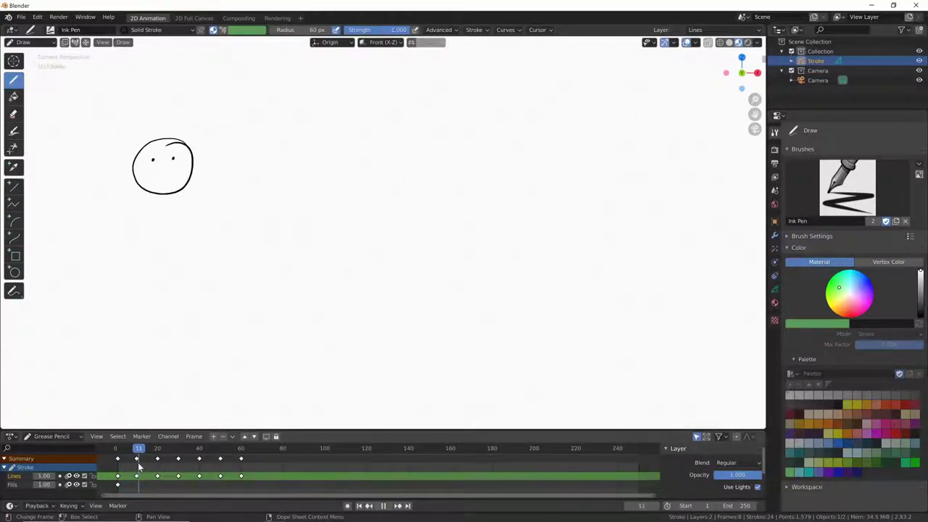
pyautogui.click(157, 460)
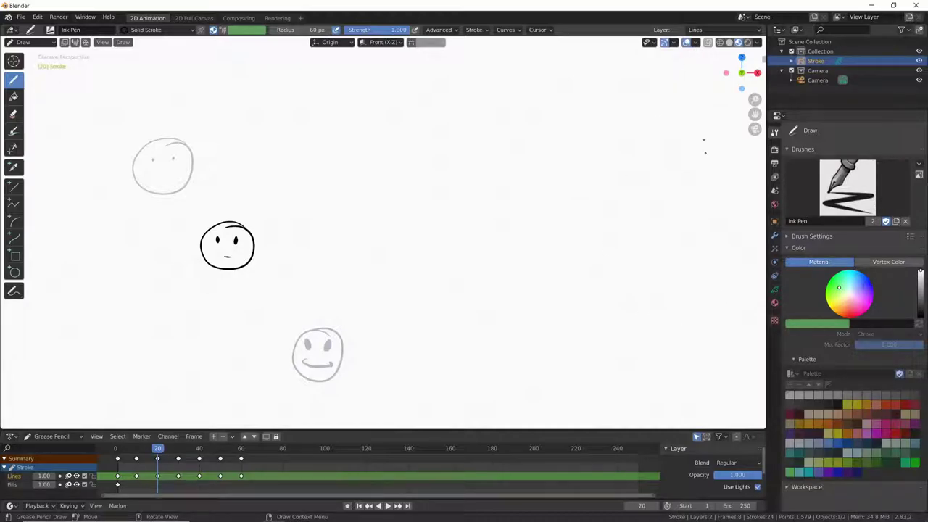
# Toggle viewport overlays and Onion Skin off and back on, then show Stroke's Object Data properties.
pyautogui.click(687, 44)
pyautogui.click(687, 44)
pyautogui.click(687, 43)
pyautogui.click(695, 45)
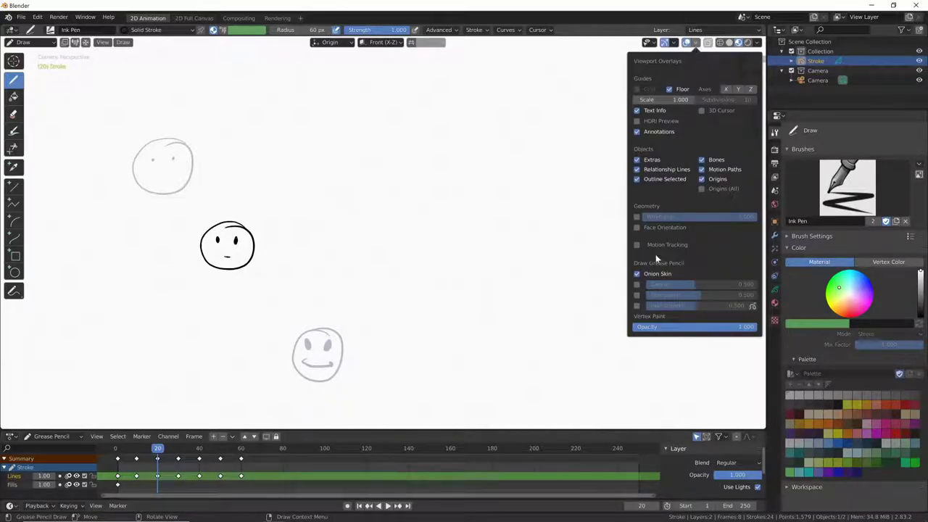
pyautogui.click(637, 274)
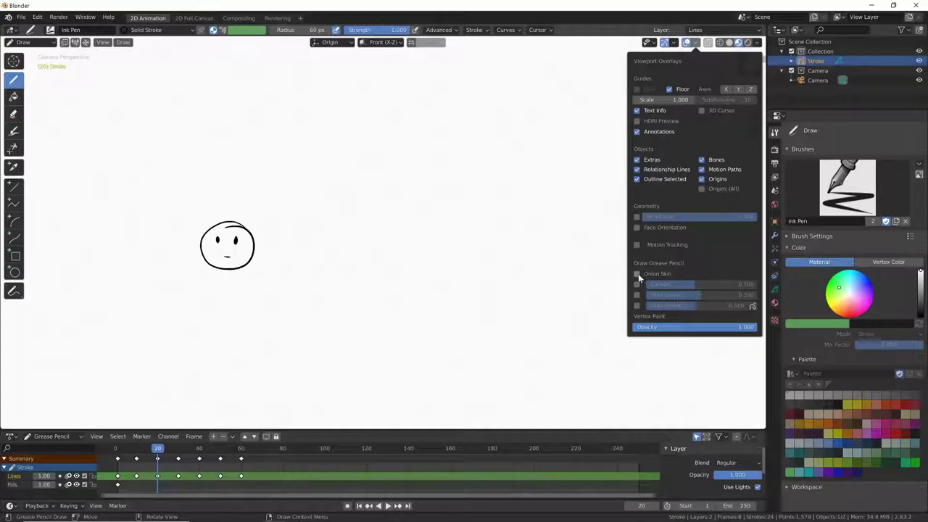
pyautogui.click(638, 274)
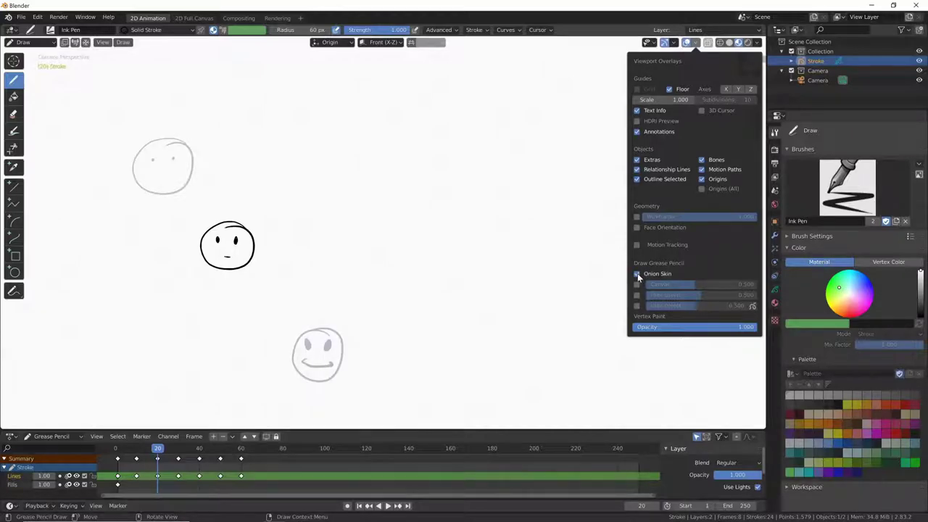
pyautogui.click(775, 289)
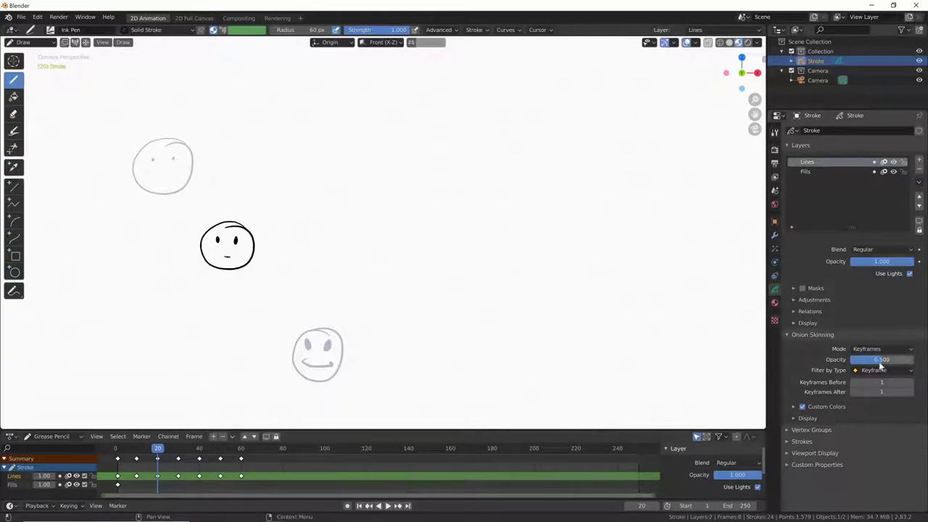
# Set onion skinning to 2 keyframes before and after, with ghost opacity lowered to about 0.43.
pyautogui.moveTo(881, 367); pyautogui.dragTo(873, 360)
pyautogui.click(898, 373)
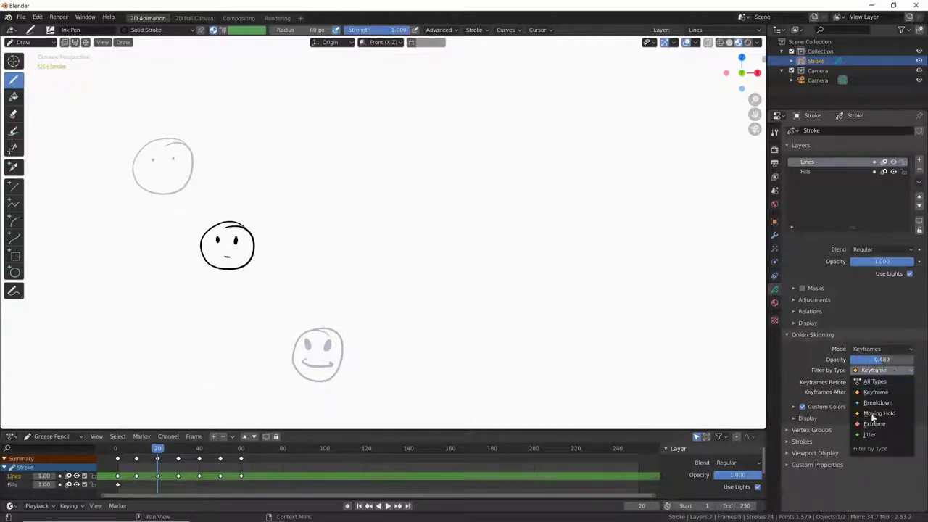
pyautogui.click(916, 372)
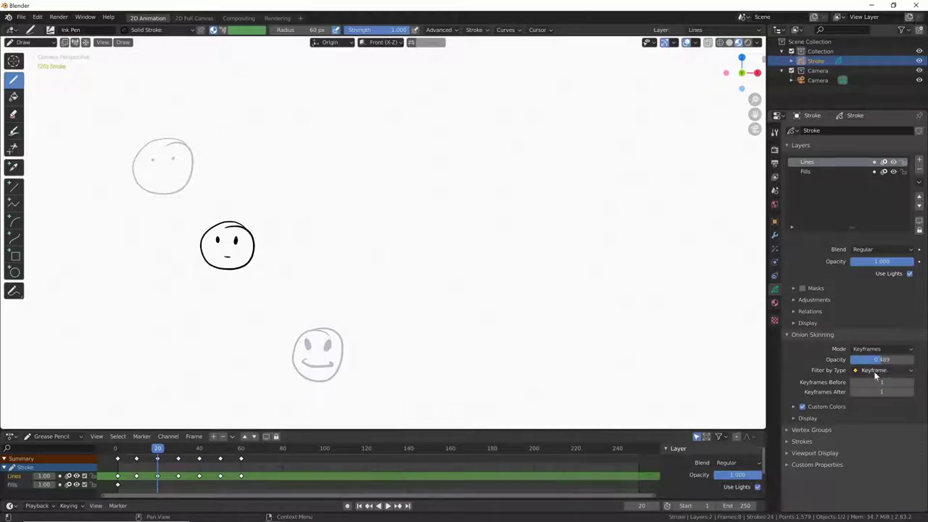
pyautogui.click(911, 383)
pyautogui.click(911, 393)
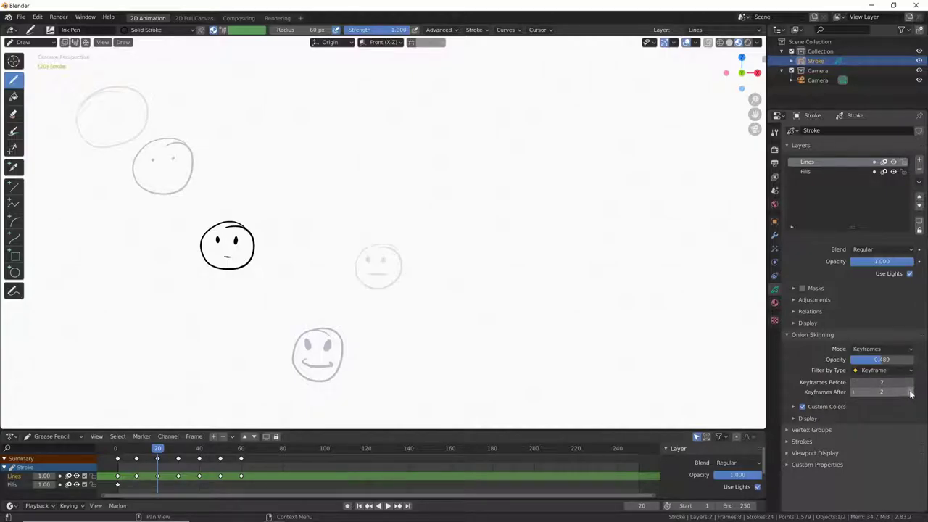
pyautogui.moveTo(876, 361); pyautogui.dragTo(870, 361)
# Set onion-skin Keyframes After to 1 and change the before-ghost custom colour to red.
pyautogui.moveTo(855, 395); pyautogui.dragTo(846, 386)
pyautogui.click(794, 409)
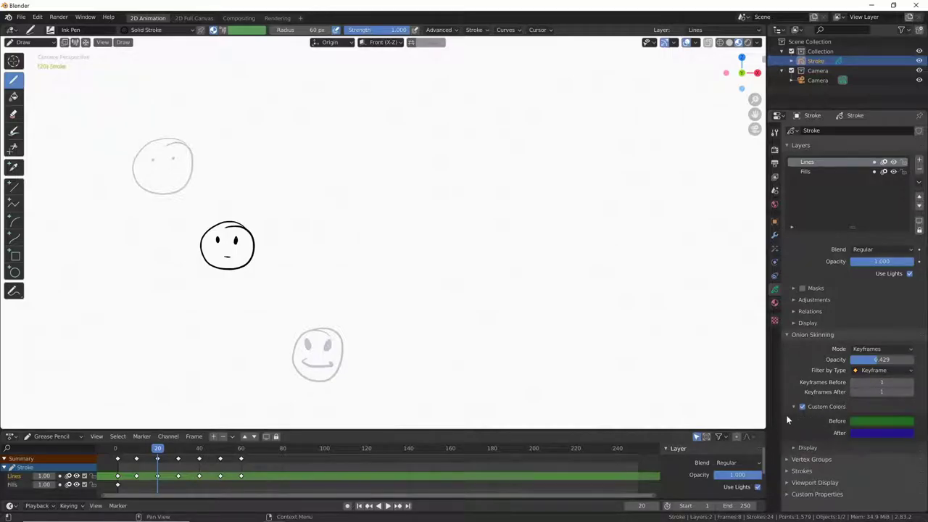
pyautogui.click(872, 425)
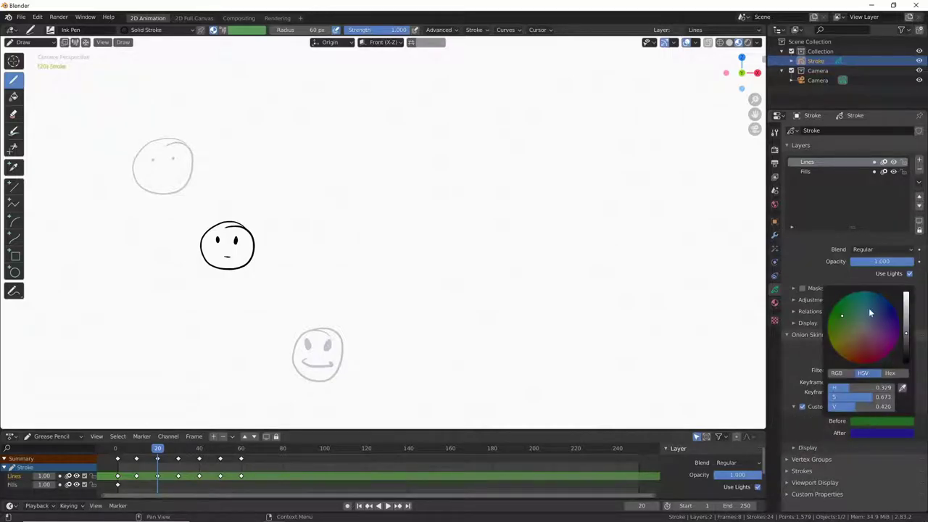
pyautogui.moveTo(906, 338)
pyautogui.mouseDown()
pyautogui.moveTo(906, 307)
pyautogui.moveTo(864, 355)
pyautogui.mouseUp()
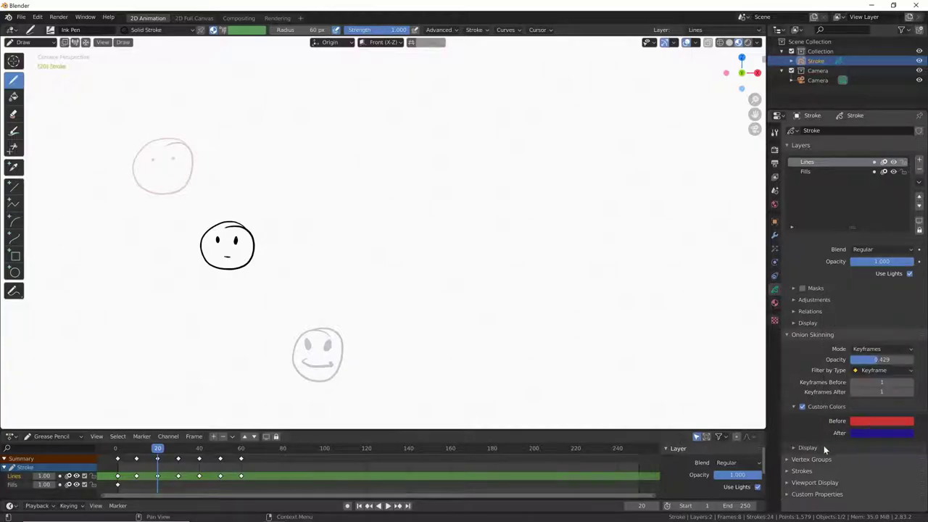
# Turn on onion-skin Fade and raise Keyframes After to four ghosts.
pyautogui.click(790, 448)
pyautogui.click(910, 475)
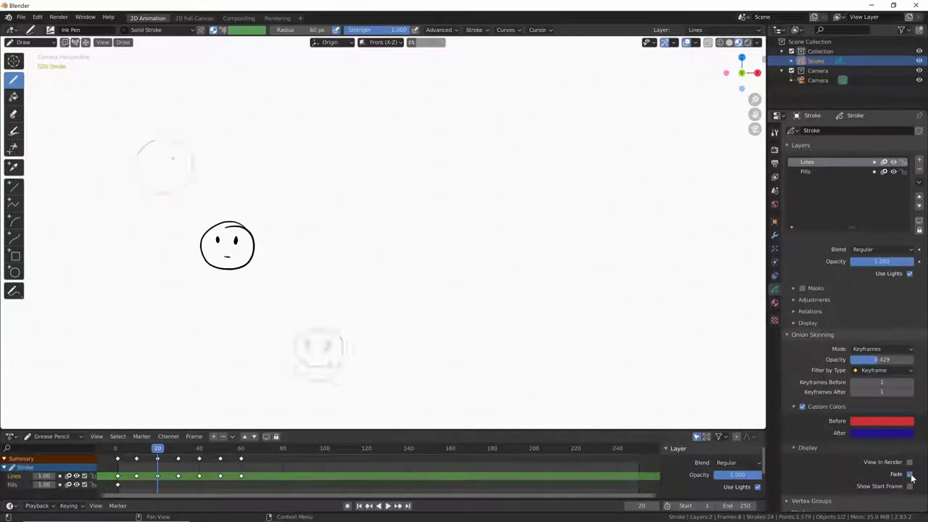
pyautogui.click(910, 475)
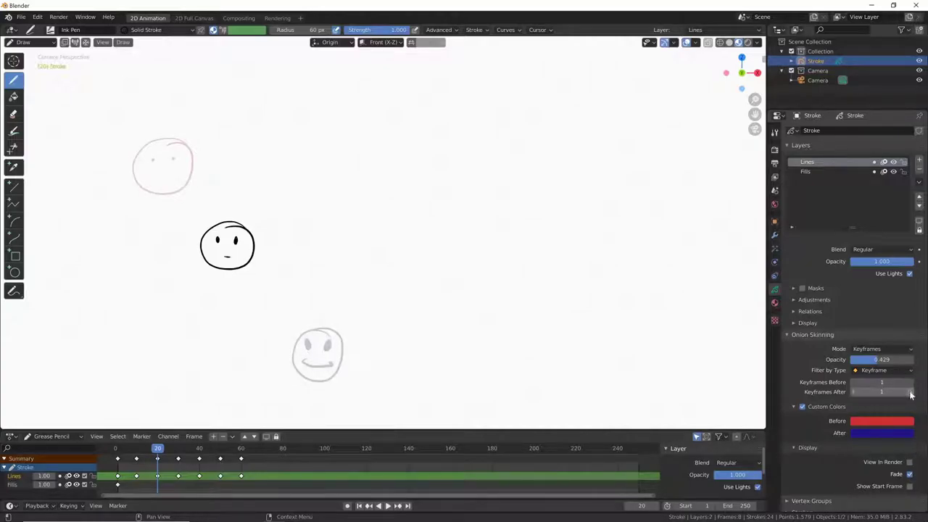
pyautogui.click(912, 393)
pyautogui.click(912, 393)
pyautogui.click(912, 393)
# Toggle ghost fading on and off to compare, leaving Fade enabled.
pyautogui.click(910, 475)
pyautogui.click(910, 475)
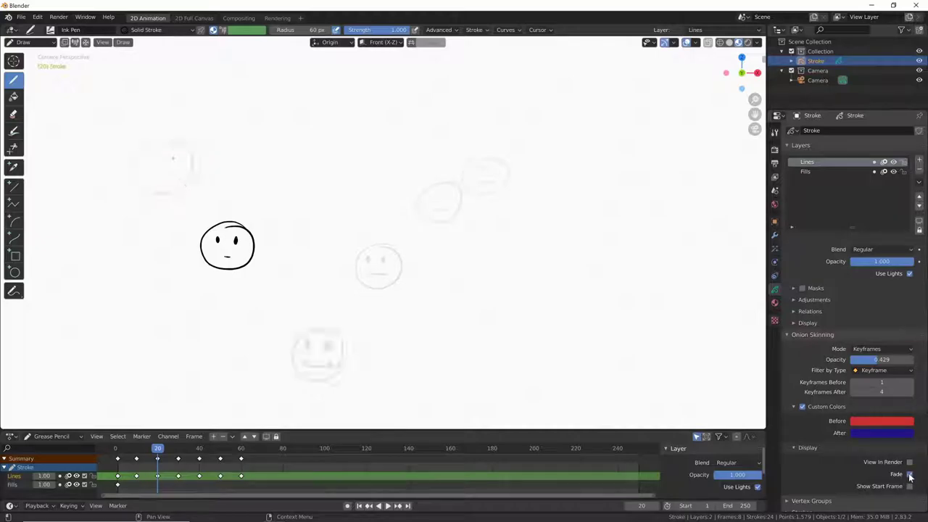
pyautogui.click(910, 475)
pyautogui.click(910, 475)
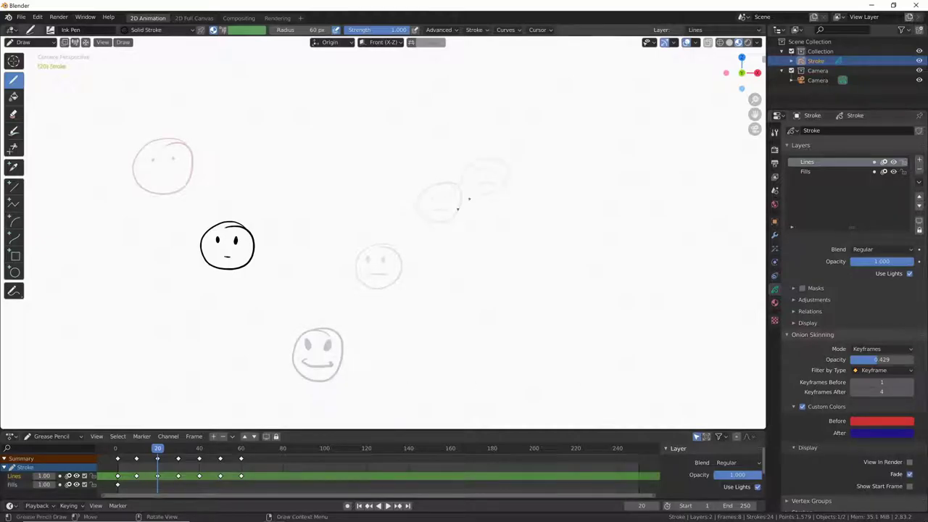
pyautogui.click(910, 473)
pyautogui.click(910, 471)
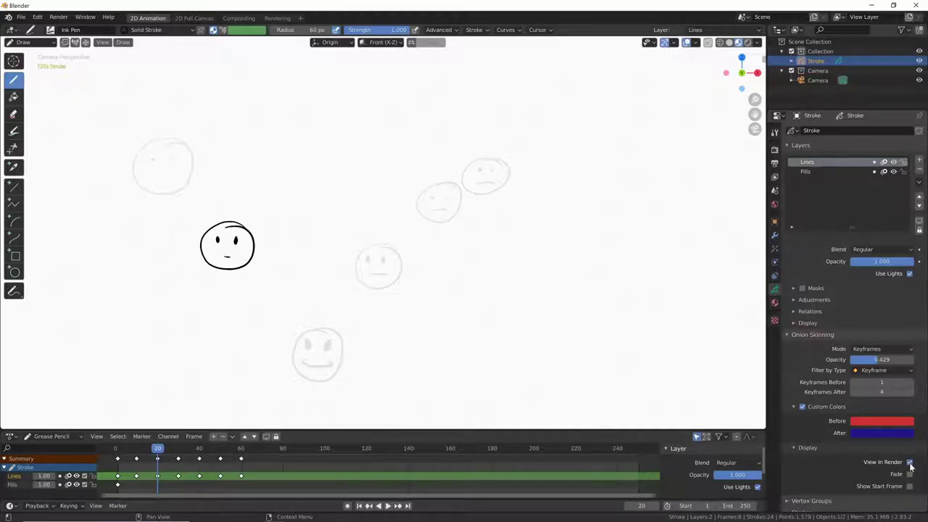
pyautogui.click(910, 474)
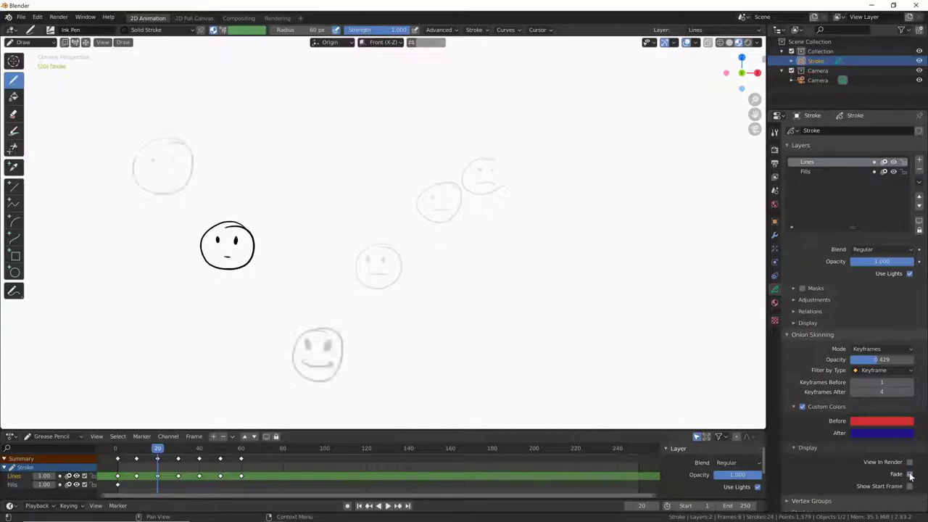
# Turn off Custom Colors and set Keyframes After back to one ghost.
pyautogui.click(797, 447)
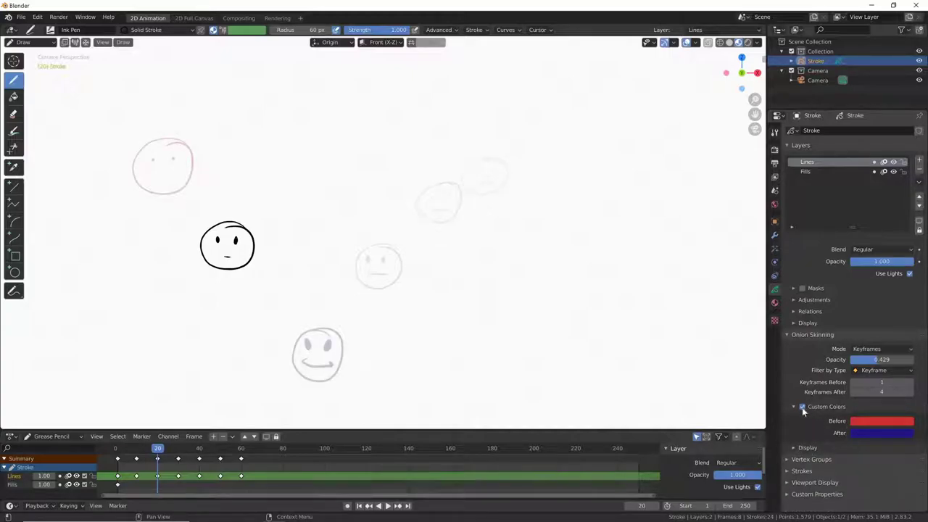
pyautogui.click(802, 407)
pyautogui.click(793, 406)
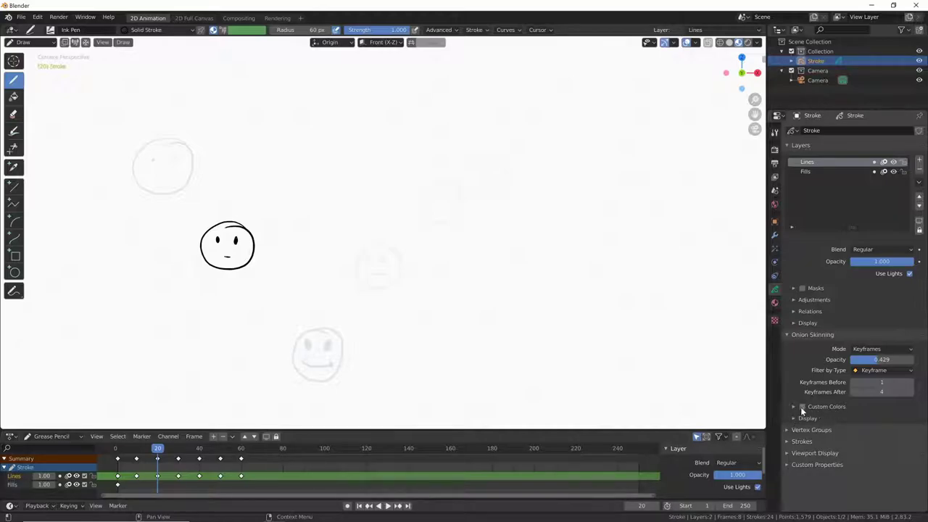
pyautogui.click(854, 392)
pyautogui.click(853, 391)
pyautogui.click(853, 391)
pyautogui.hotkey('ctrl', 'z')
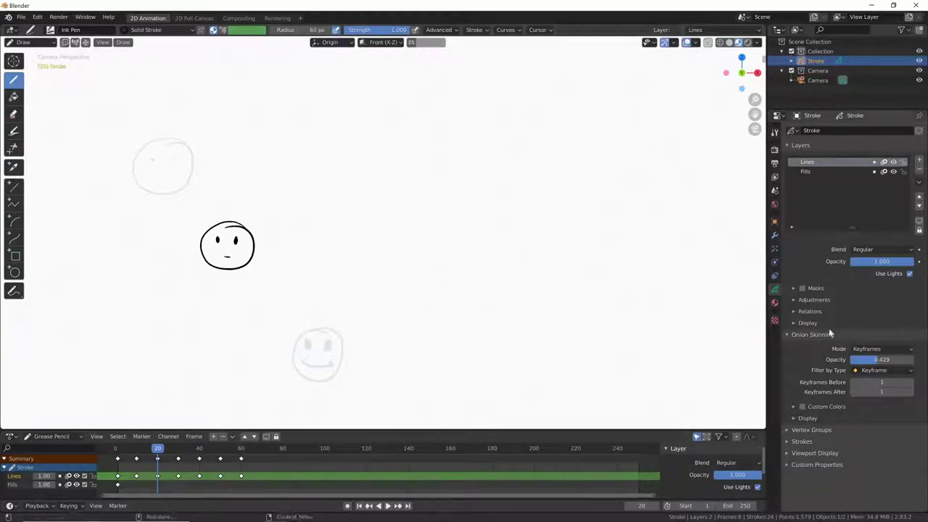
# From frame 1, box-select the keyframes from frame 20 to 60 and scale them about 3x.
pyautogui.click(118, 464)
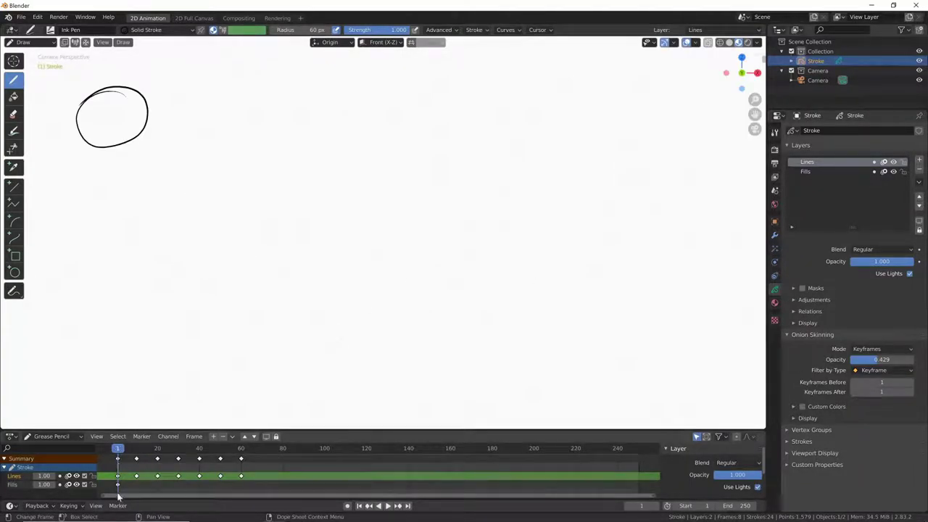
pyautogui.moveTo(112, 492); pyautogui.dragTo(257, 454)
pyautogui.press('s')
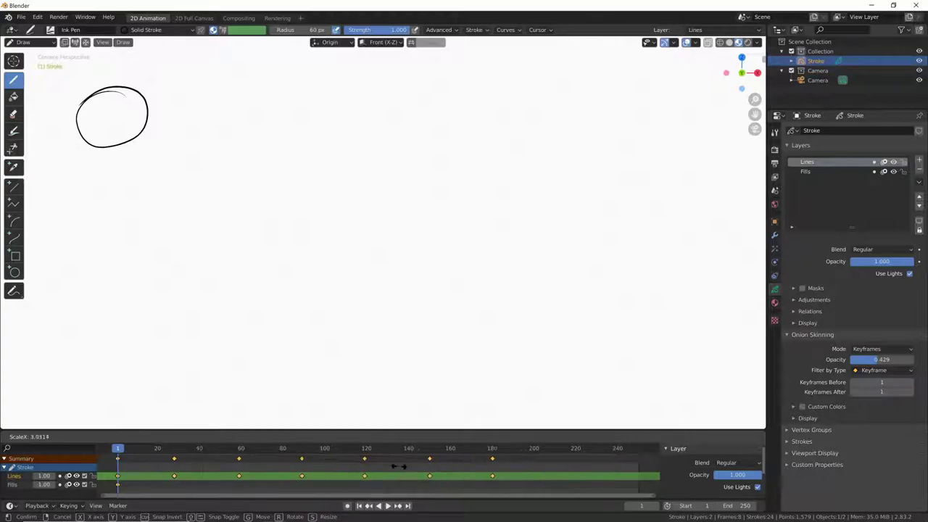
pyautogui.click(421, 475)
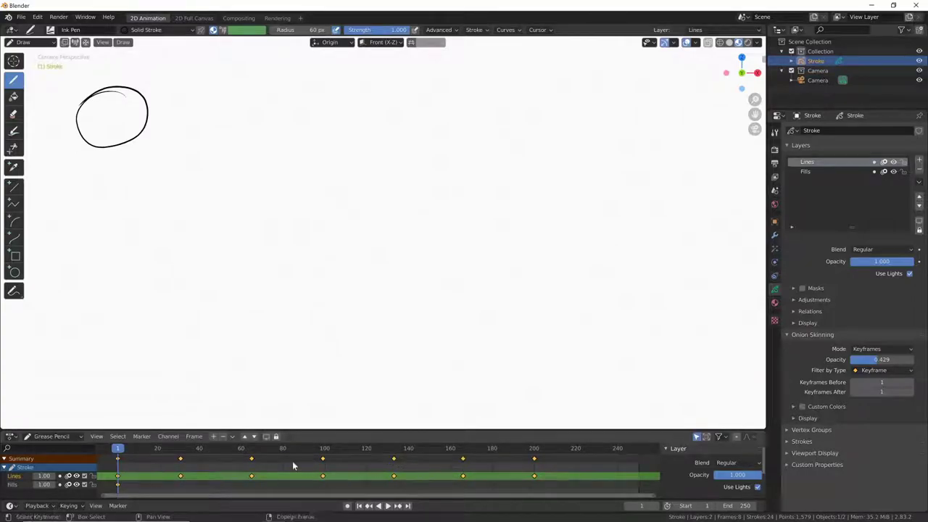
# Play the retimed bounce and scrub back to the early frames.
pyautogui.press('space')
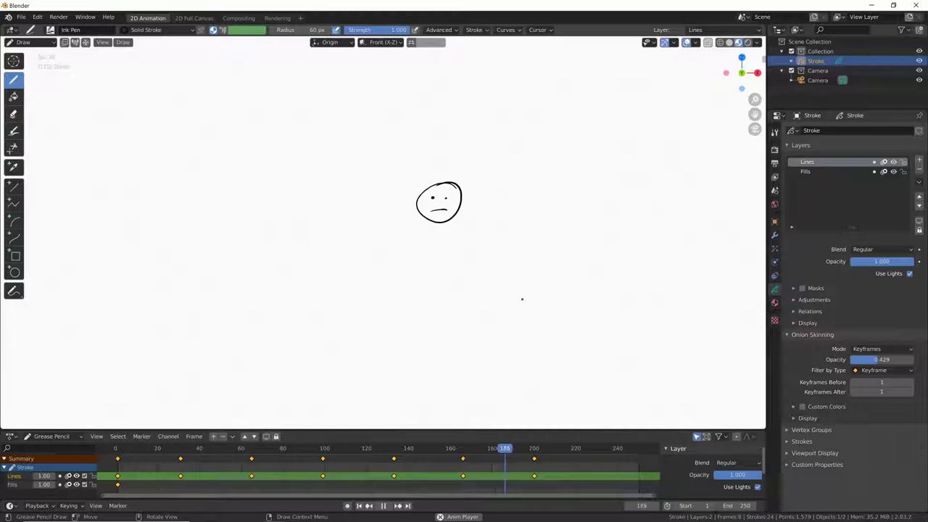
pyautogui.press('space')
pyautogui.press('space')
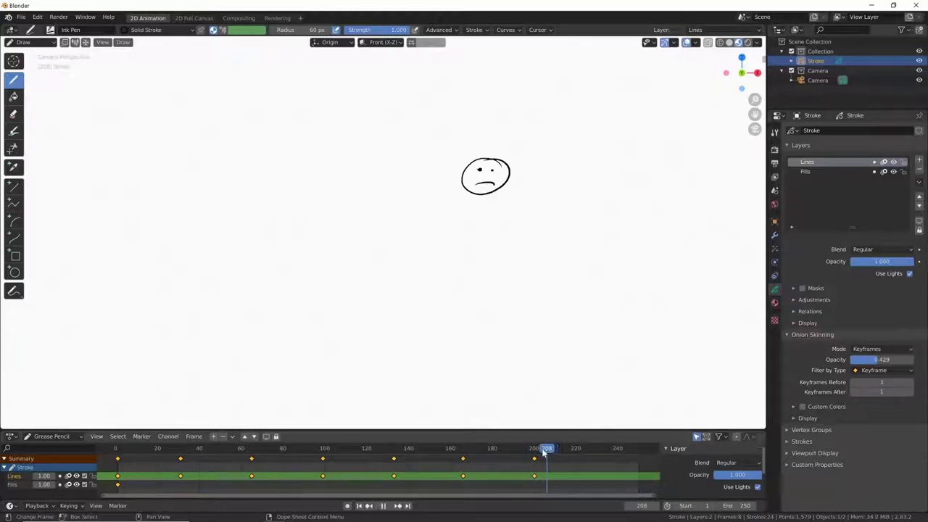
pyautogui.moveTo(551, 448)
pyautogui.mouseDown()
pyautogui.moveTo(150, 475)
pyautogui.moveTo(118, 462)
pyautogui.moveTo(179, 459)
pyautogui.moveTo(149, 464)
pyautogui.mouseUp()
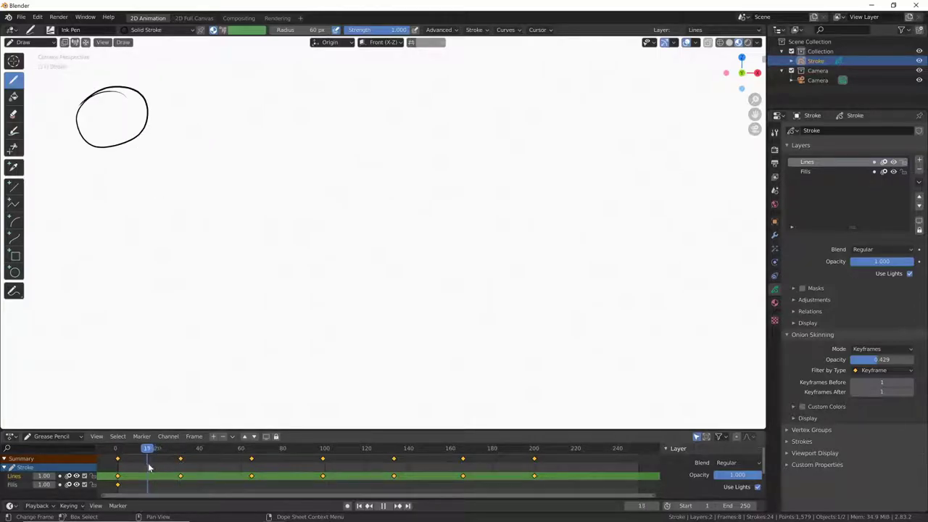
# Draw an in-between ball outline at frame 16 and a new face circle at frame 49.
pyautogui.press('space')
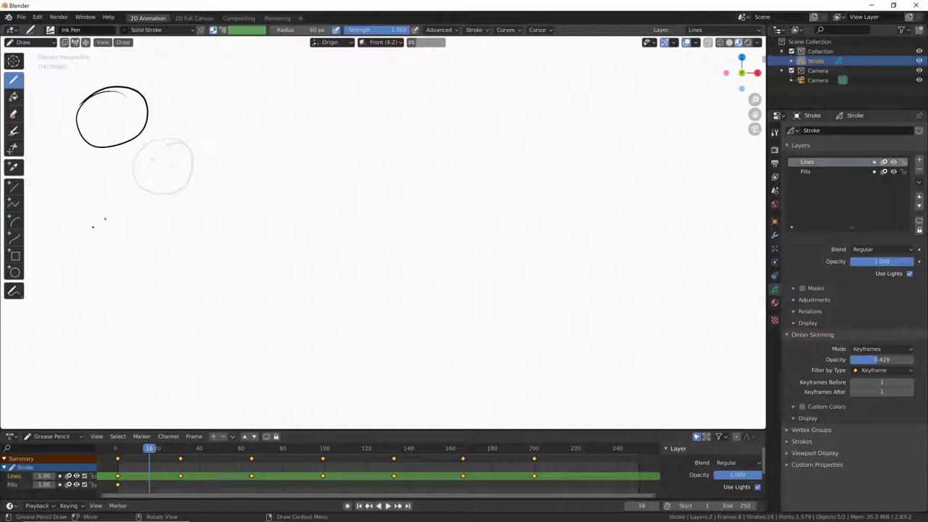
pyautogui.moveTo(155, 115); pyautogui.dragTo(146, 125)
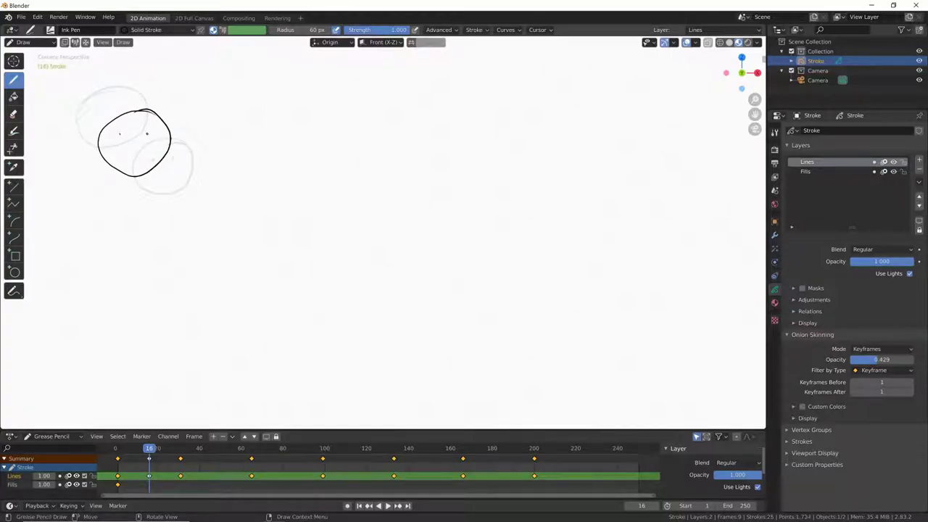
pyautogui.hotkey('shift', 'Left')
pyautogui.press('space')
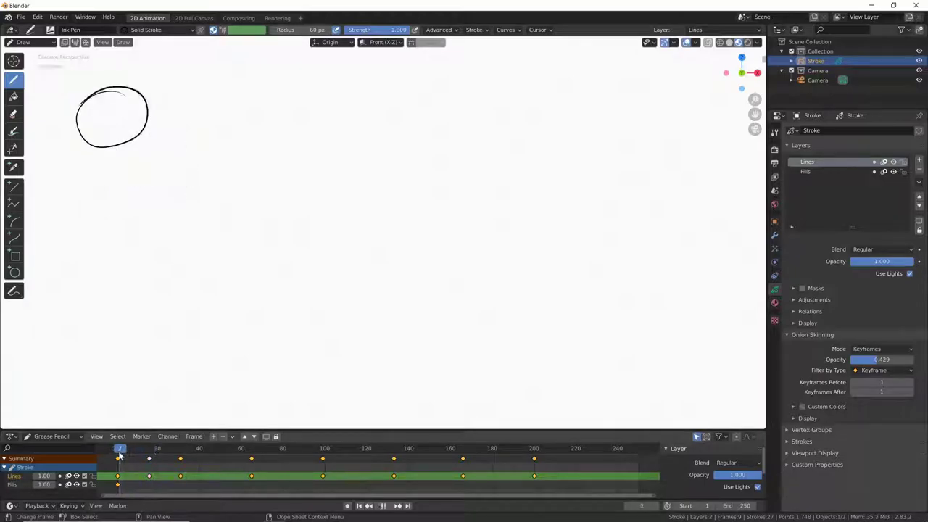
pyautogui.moveTo(154, 455); pyautogui.dragTo(218, 471)
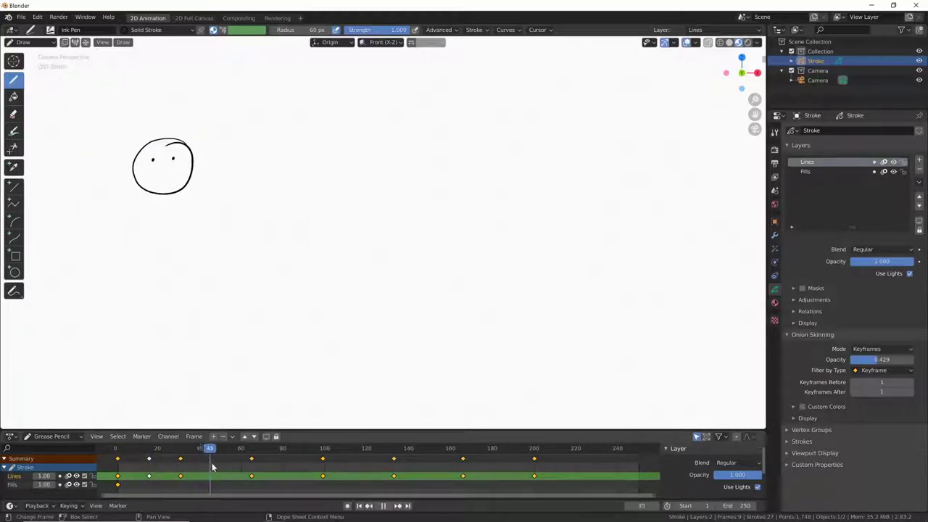
pyautogui.press('space')
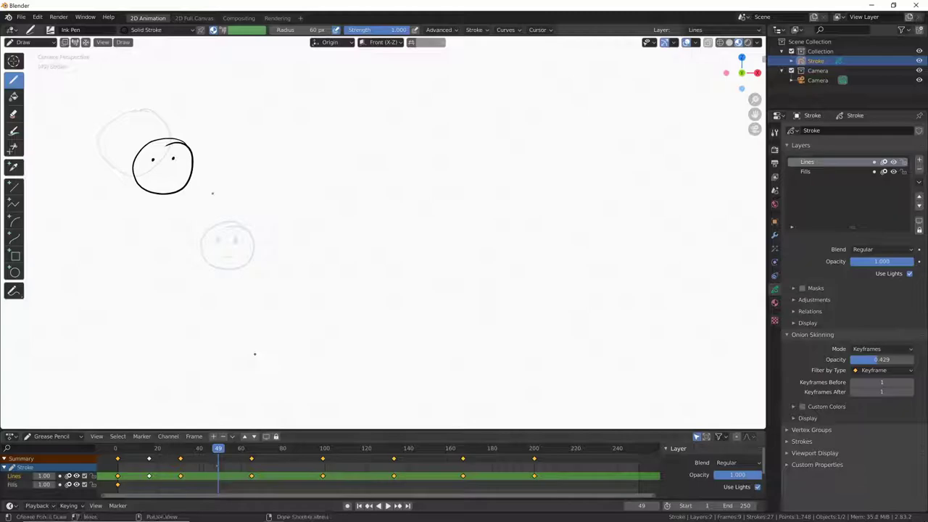
pyautogui.moveTo(198, 187); pyautogui.dragTo(191, 182)
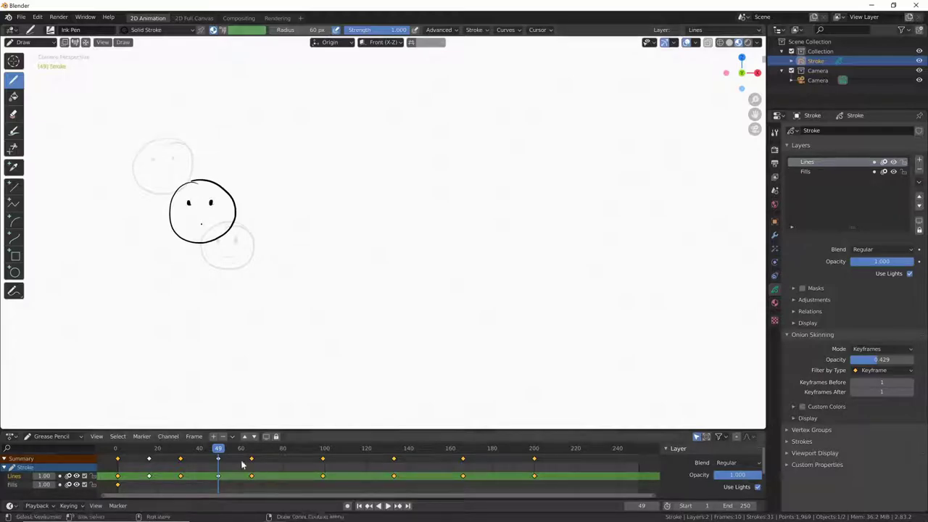
# Draw a squashed oval face at frame 83, then replay from the start to check timing.
pyautogui.press('space')
pyautogui.press('space')
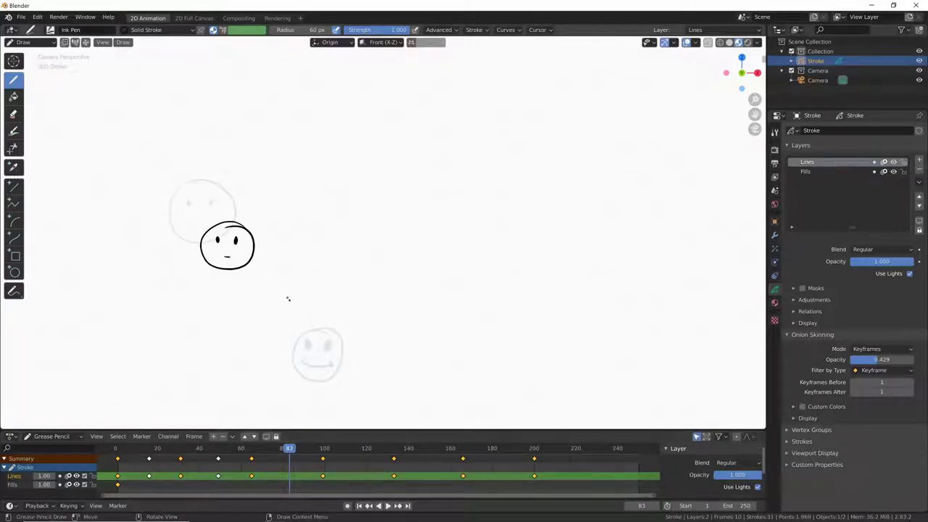
pyautogui.moveTo(288, 294)
pyautogui.mouseDown()
pyautogui.moveTo(268, 340)
pyautogui.moveTo(297, 288)
pyautogui.moveTo(283, 287)
pyautogui.mouseUp()
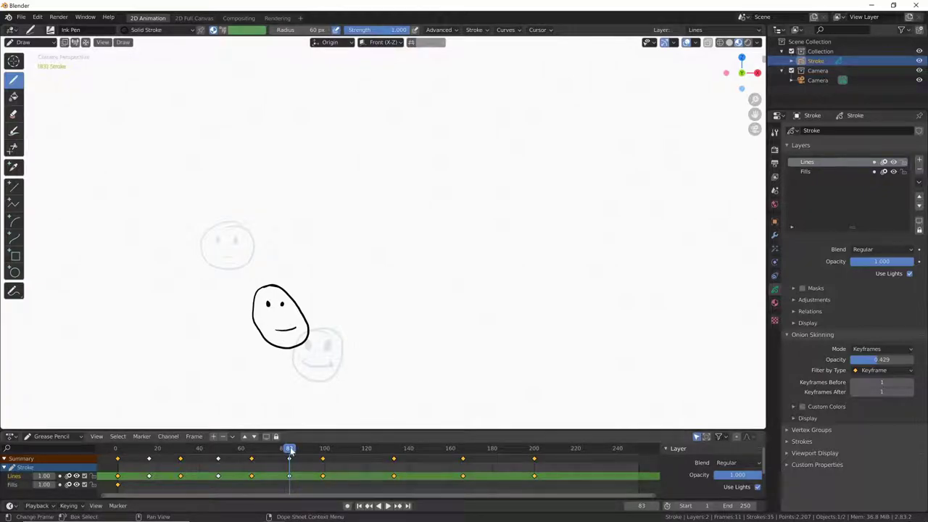
pyautogui.moveTo(289, 451); pyautogui.dragTo(119, 462)
pyautogui.press('space')
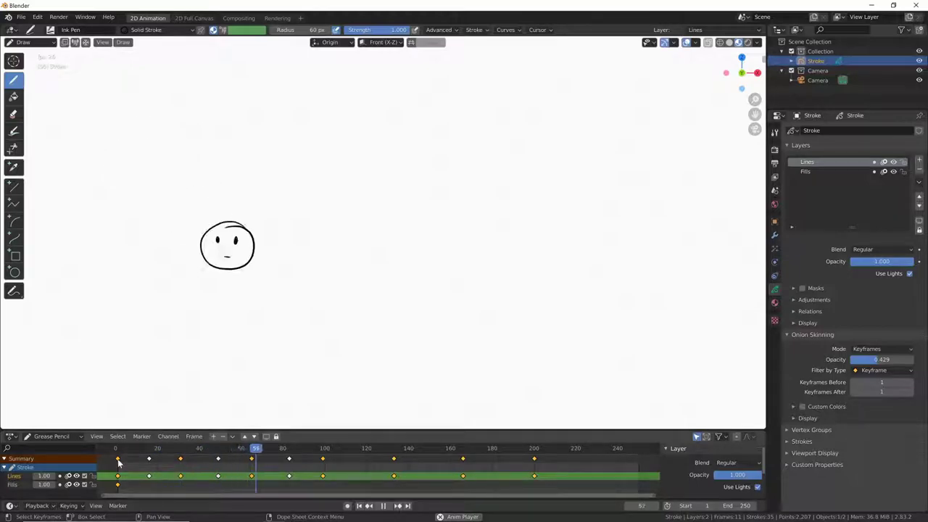
# Switch to the Solid Fill material and make Fills the active layer.
pyautogui.press('Escape')
pyautogui.click(775, 302)
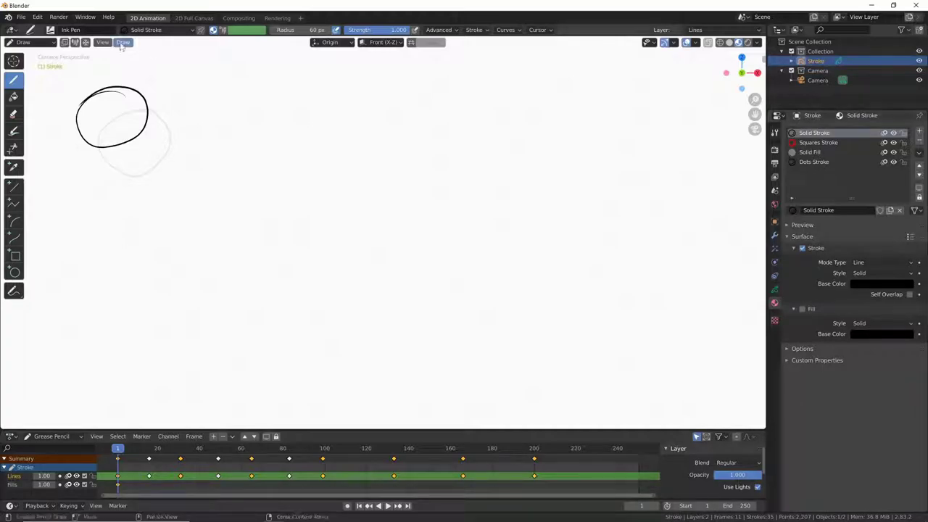
pyautogui.click(191, 31)
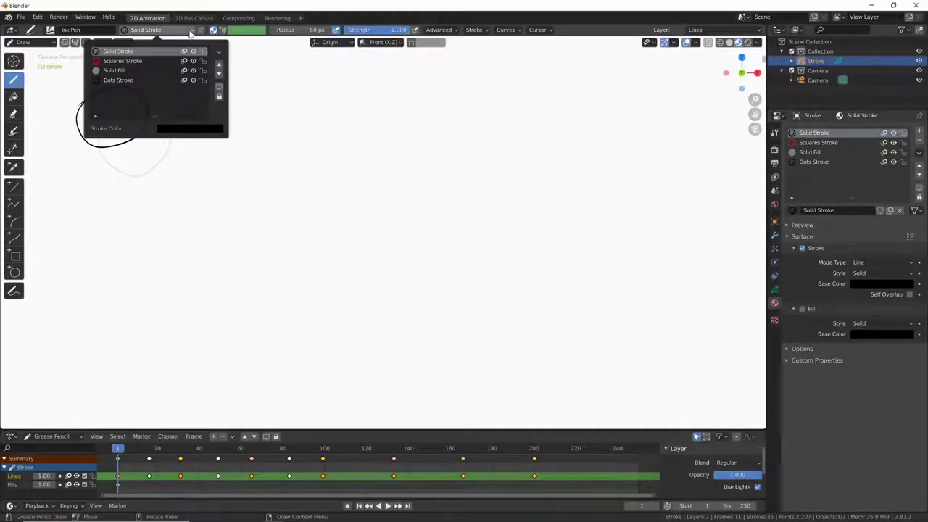
pyautogui.click(116, 71)
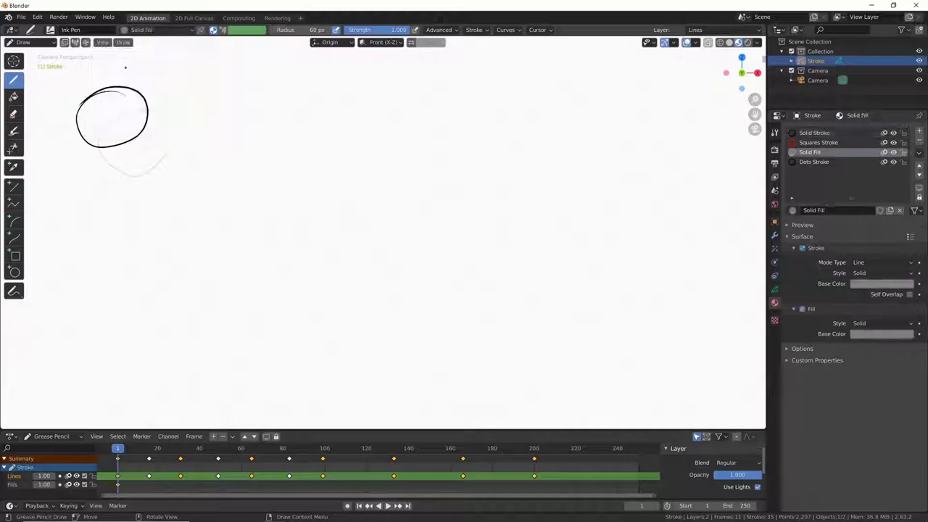
pyautogui.click(775, 289)
pyautogui.click(810, 172)
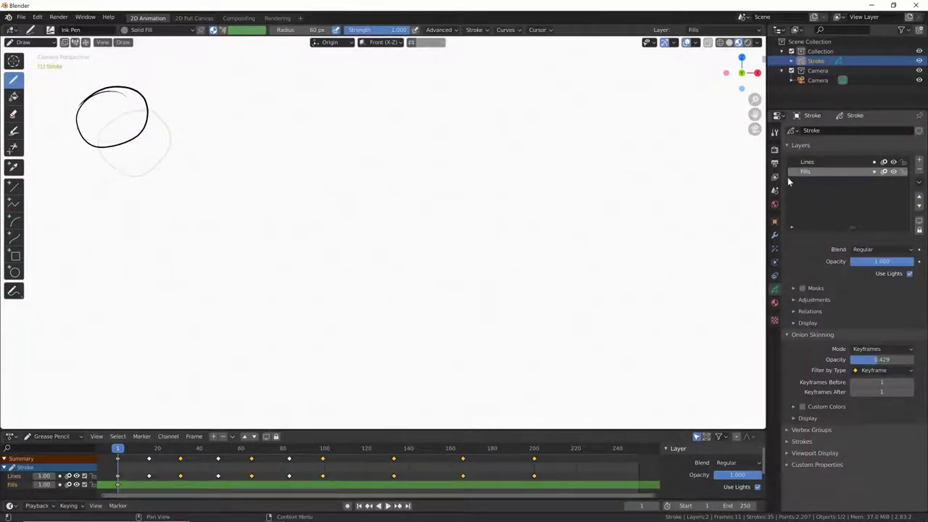
# Paint grey lower-left shading on the faces at frames 1, 16, 31 and 83.
pyautogui.moveTo(99, 91)
pyautogui.mouseDown()
pyautogui.moveTo(85, 142)
pyautogui.moveTo(124, 141)
pyautogui.mouseUp()
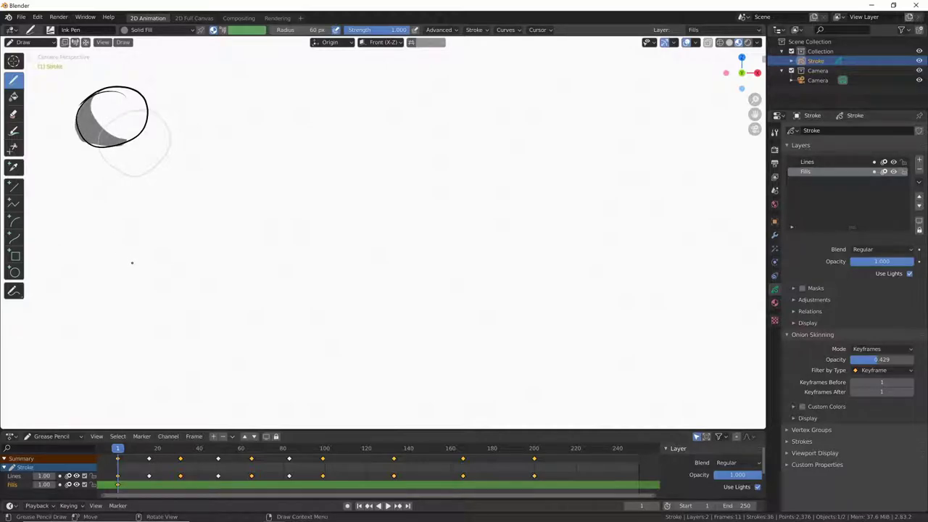
pyautogui.moveTo(119, 451); pyautogui.dragTo(149, 454)
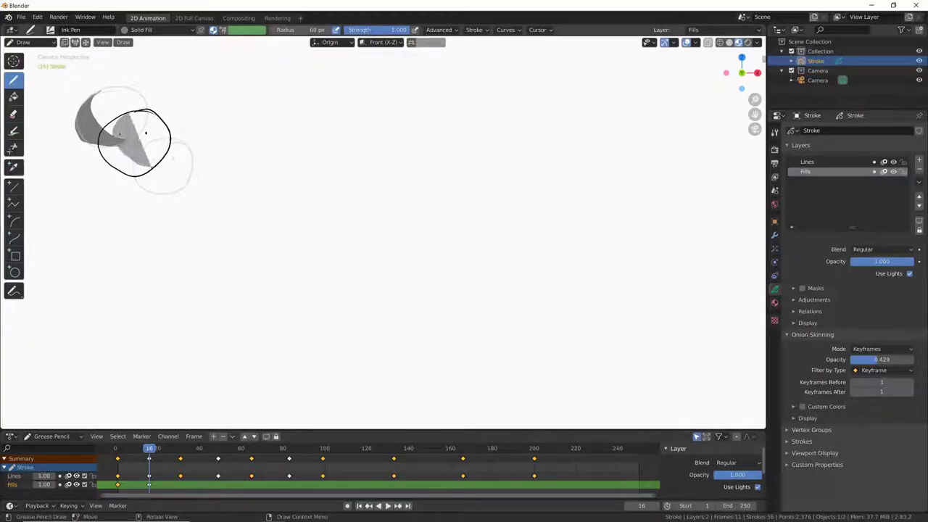
pyautogui.moveTo(108, 123); pyautogui.dragTo(151, 168)
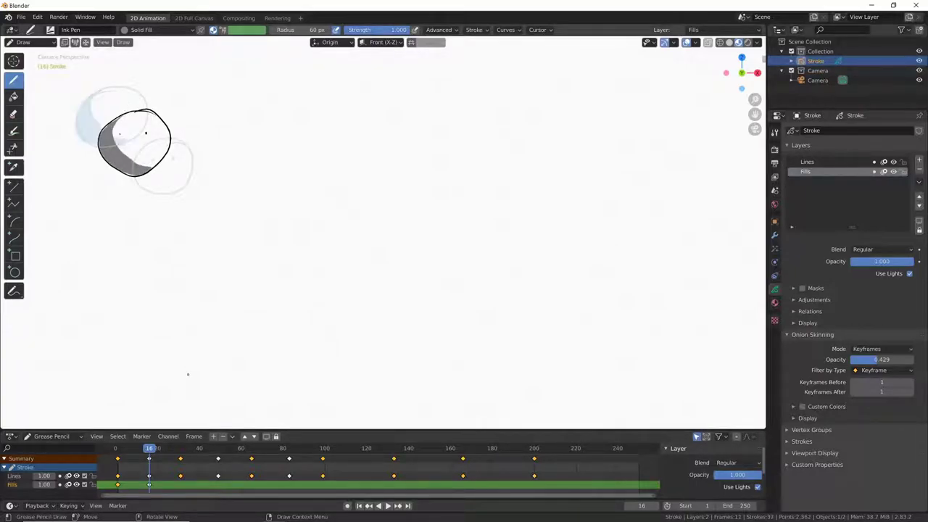
pyautogui.press('space')
pyautogui.press('space')
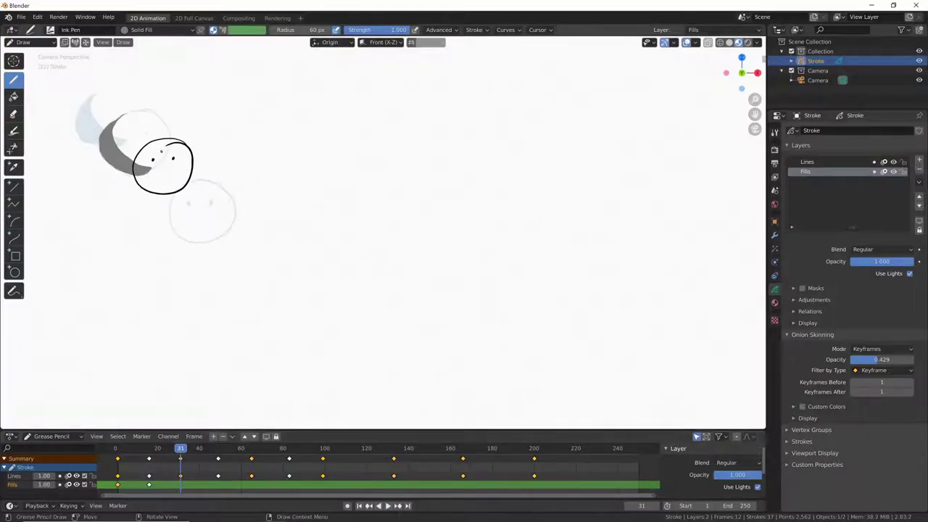
pyautogui.moveTo(149, 143); pyautogui.dragTo(174, 187)
pyautogui.press('space')
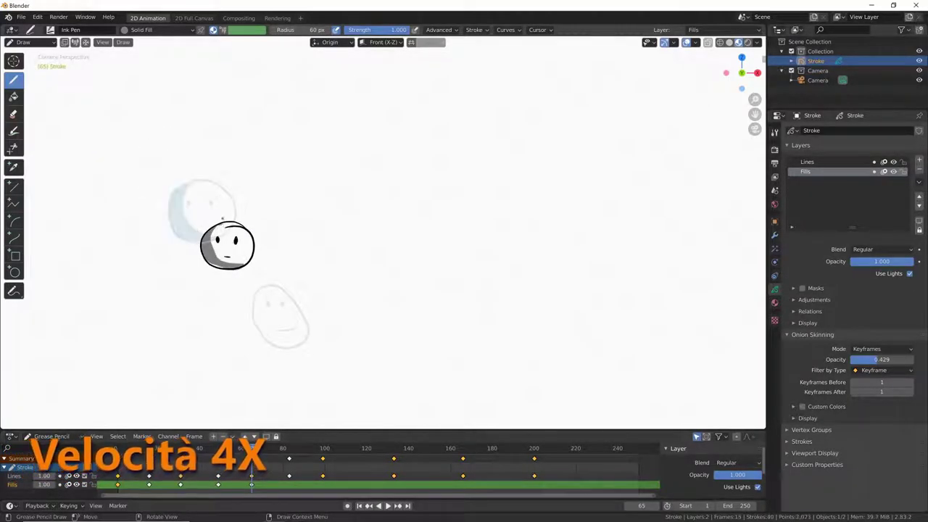
pyautogui.press('Up')
pyautogui.moveTo(261, 297); pyautogui.dragTo(287, 341)
# Shade the faces at frames 132 and 166, then play the shaded animation.
pyautogui.press('space')
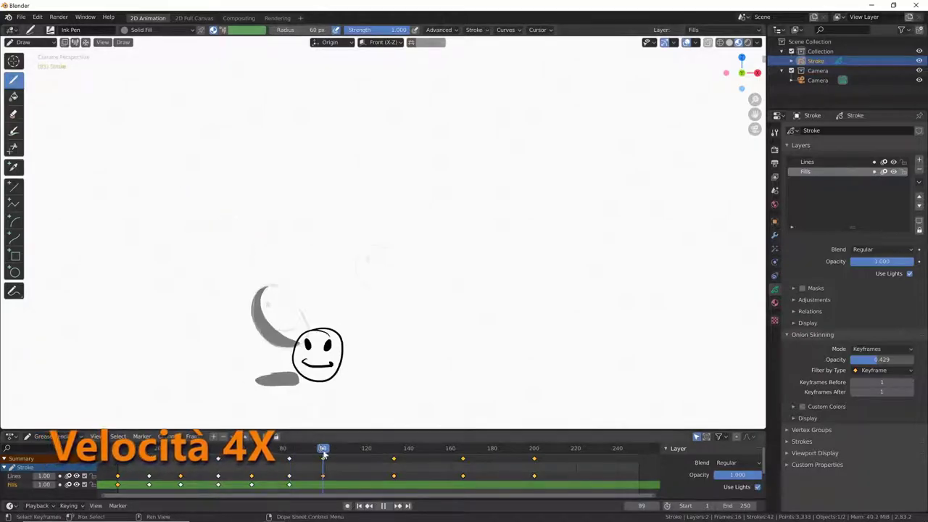
pyautogui.press('space')
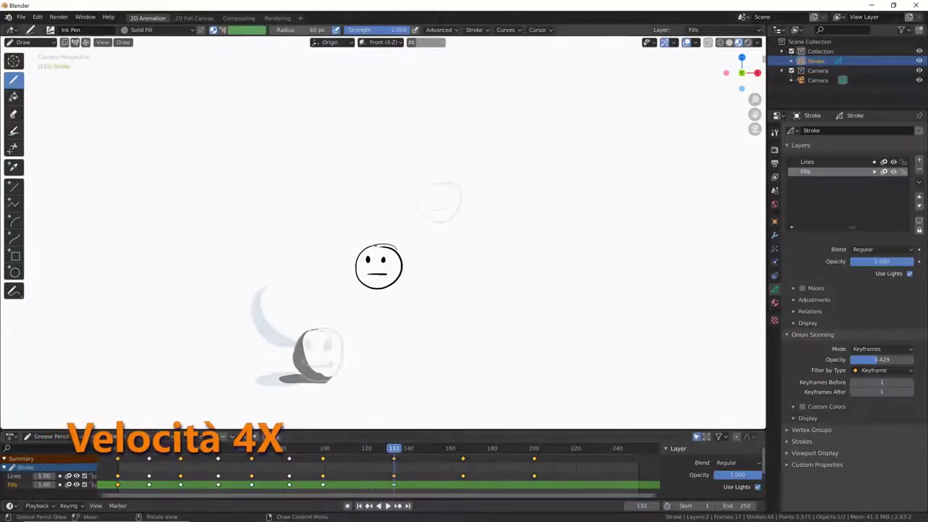
pyautogui.moveTo(362, 263); pyautogui.dragTo(372, 283)
pyautogui.press('Up')
pyautogui.moveTo(423, 199); pyautogui.dragTo(433, 218)
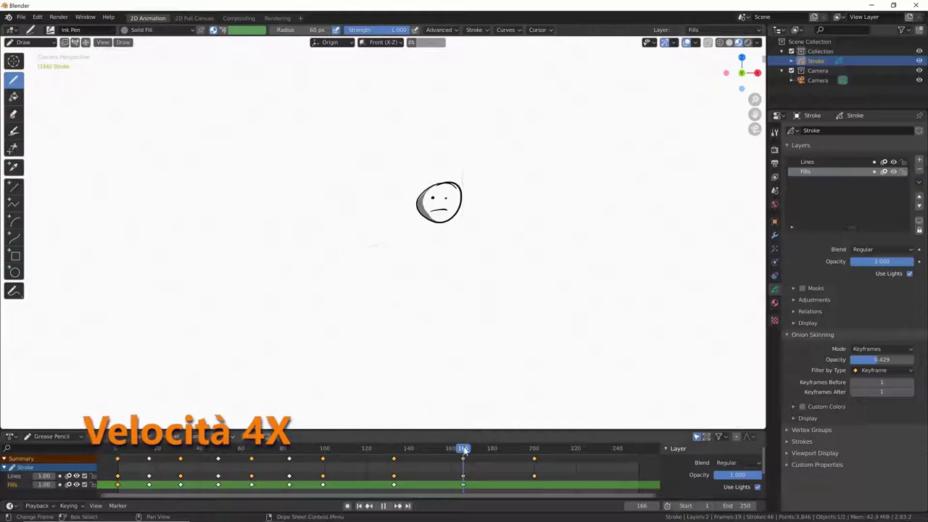
pyautogui.press('space')
pyautogui.moveTo(165, 451); pyautogui.dragTo(114, 450)
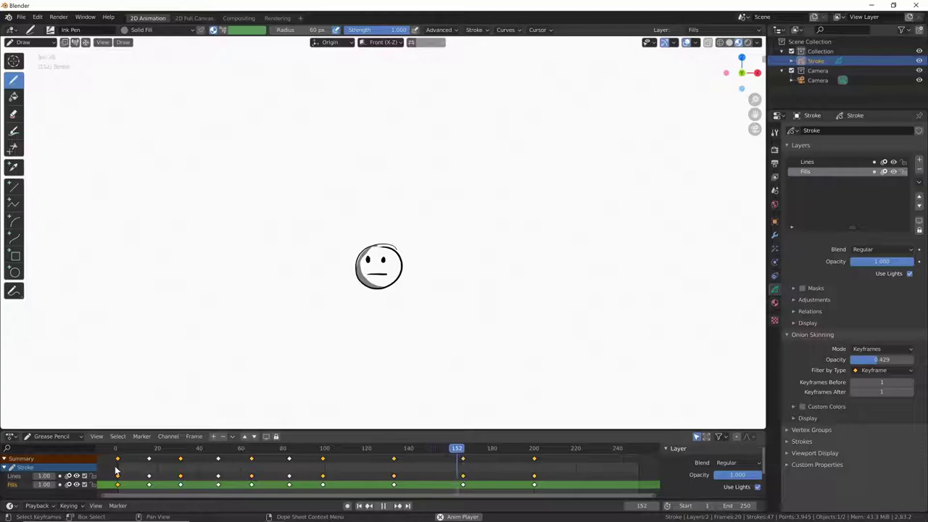
# Review the animation by scrubbing and playing to frame 184, then make Lines the active layer.
pyautogui.press('space')
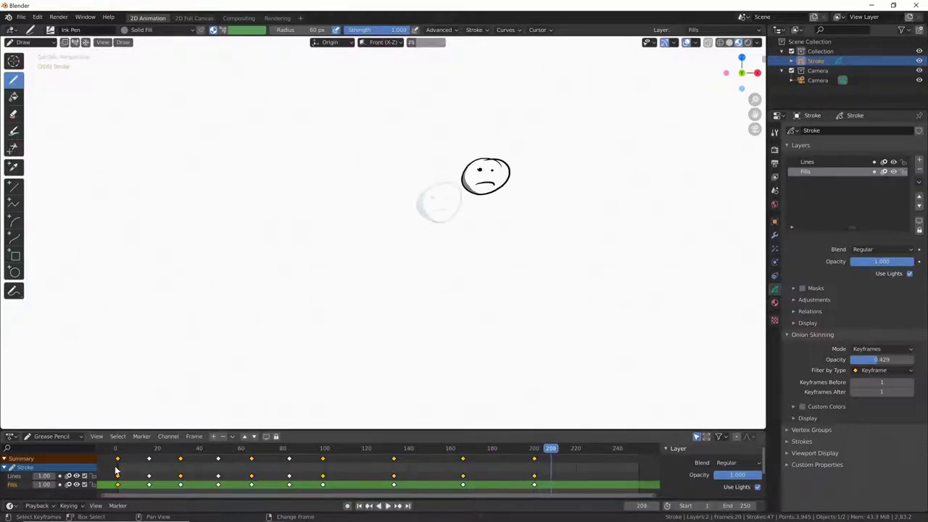
pyautogui.moveTo(539, 452)
pyautogui.mouseDown()
pyautogui.moveTo(154, 471)
pyautogui.moveTo(330, 483)
pyautogui.moveTo(534, 481)
pyautogui.moveTo(455, 481)
pyautogui.moveTo(464, 475)
pyautogui.mouseUp()
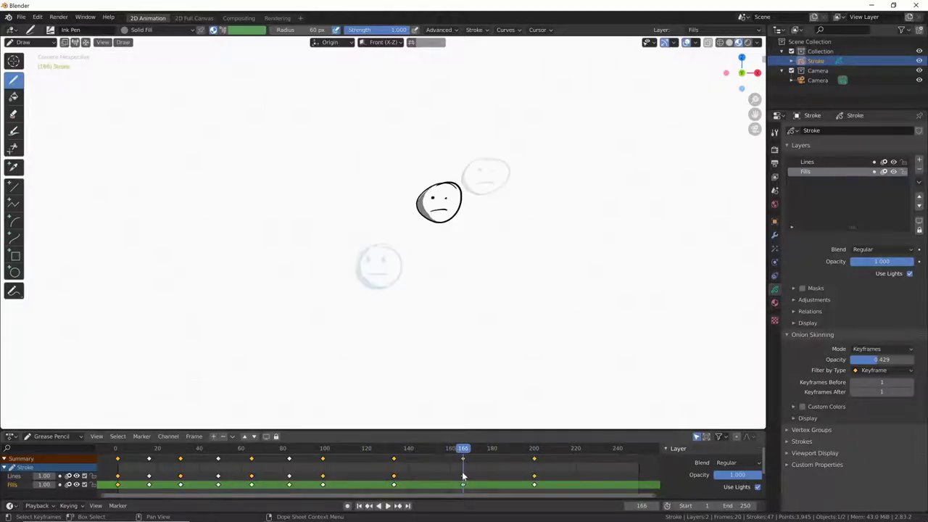
pyautogui.press('space')
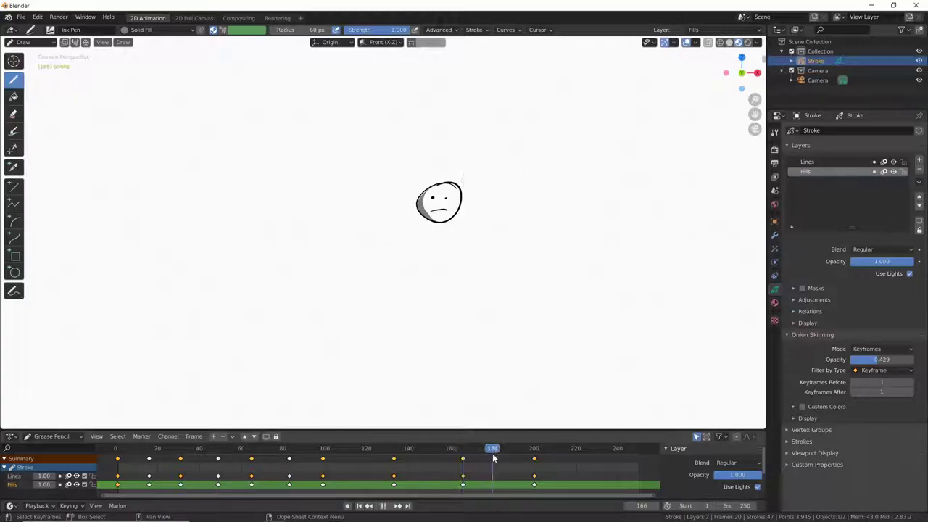
pyautogui.press('space')
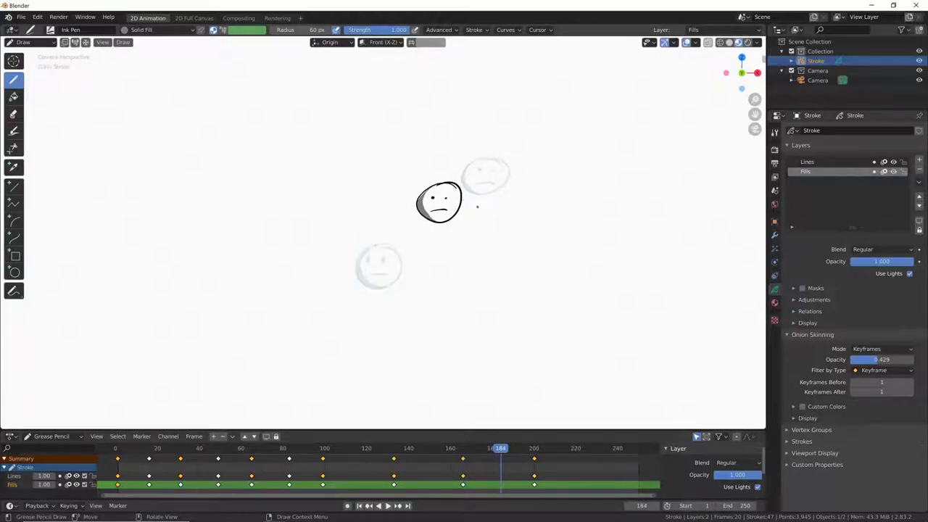
pyautogui.click(821, 161)
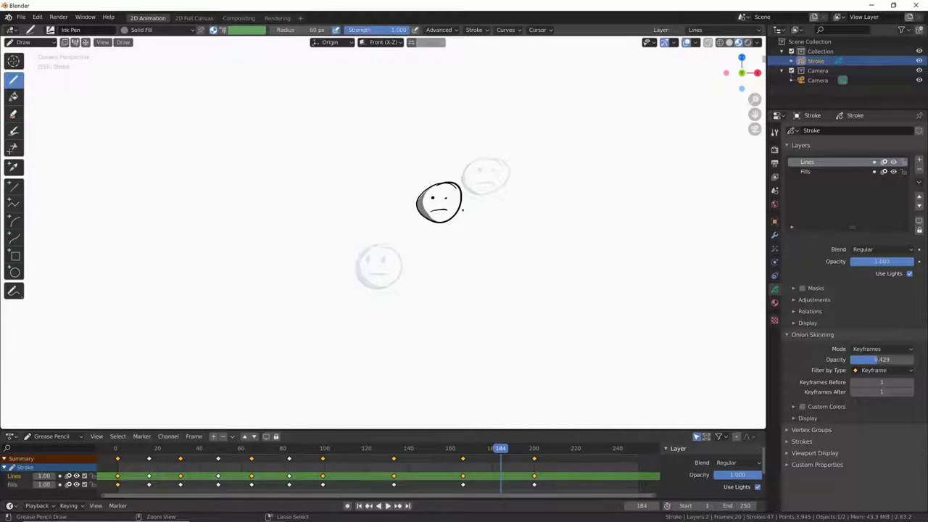
# Enter Edit Mode, set interpolation to Interpolate All Layers, and keep Linear sequence easing.
pyautogui.hotkey('ctrl', 'Tab')
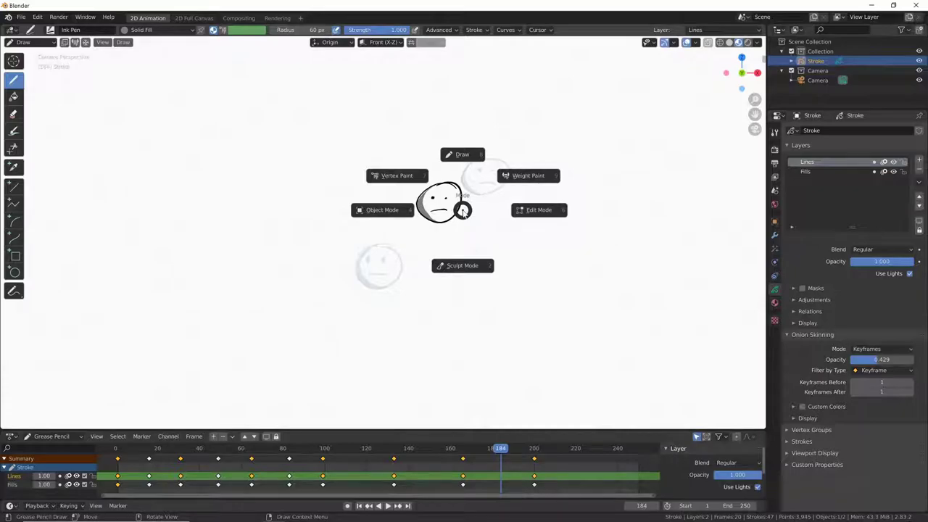
pyautogui.click(539, 215)
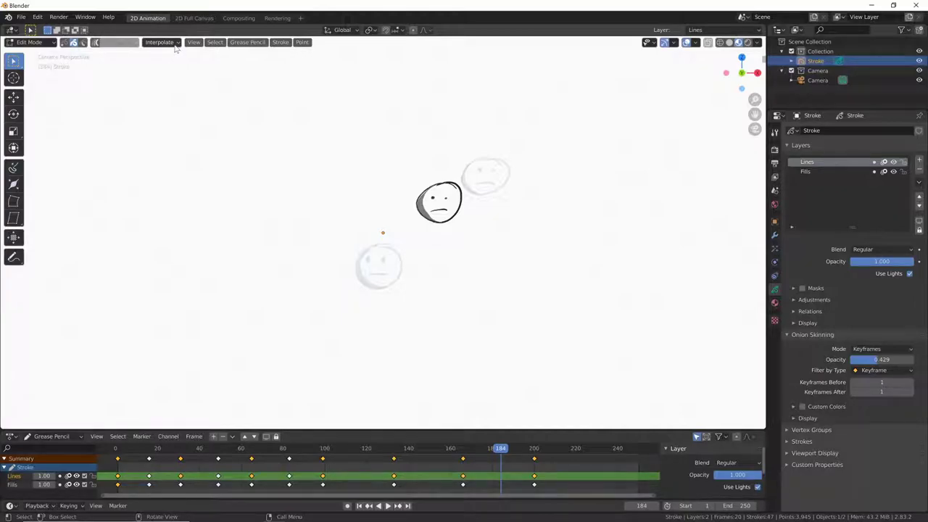
pyautogui.click(180, 45)
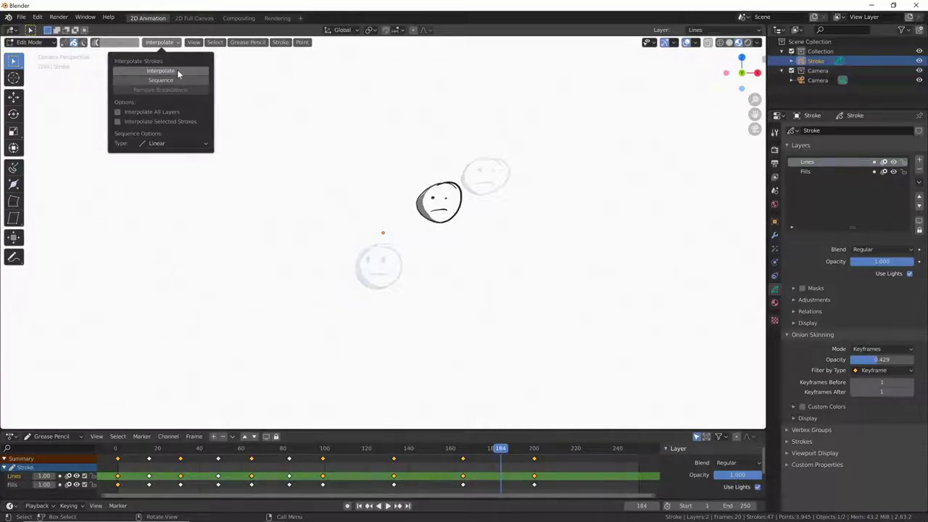
pyautogui.click(118, 111)
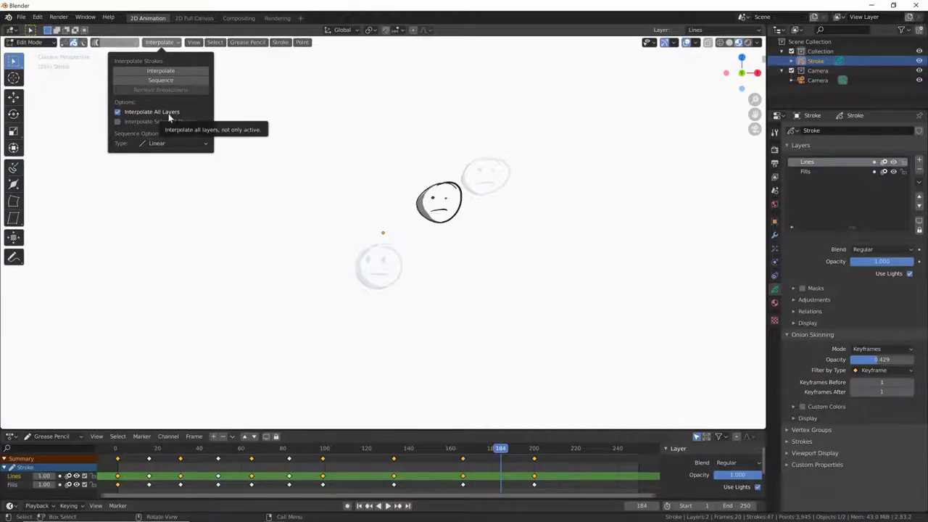
pyautogui.click(204, 146)
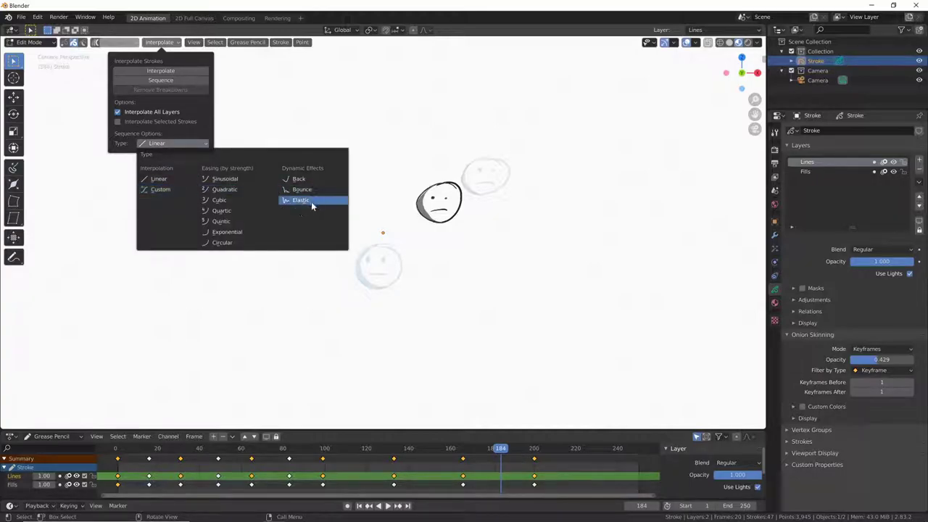
pyautogui.click(191, 142)
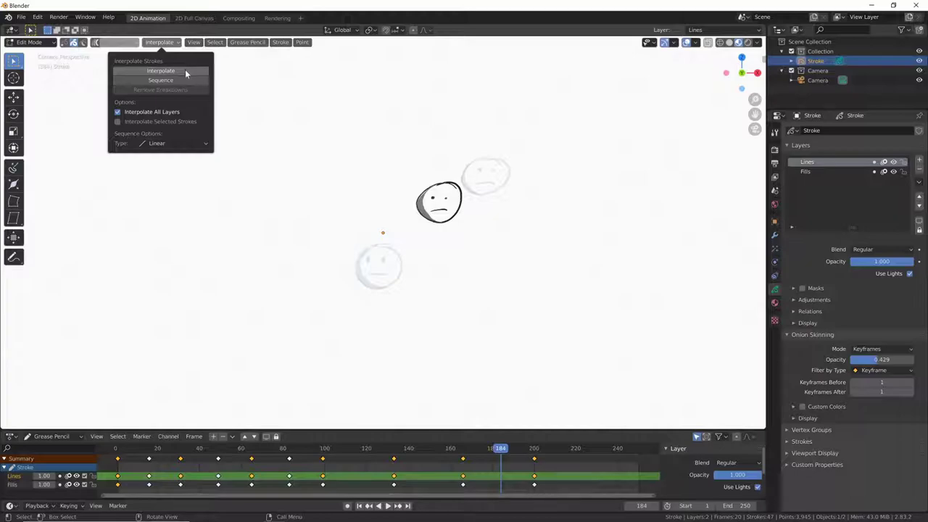
# Interpolate an in-between at frame 184 on all layers, then scrub and play to check it.
pyautogui.click(184, 70)
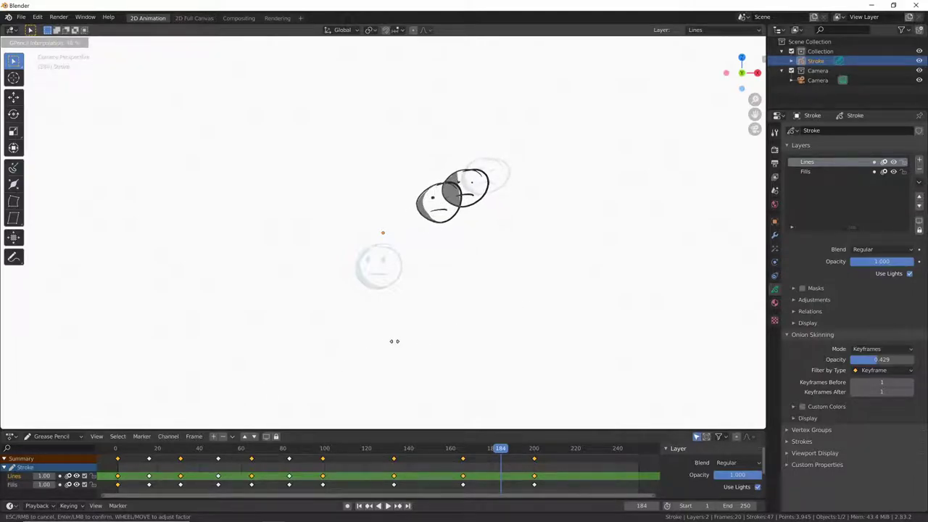
pyautogui.click(383, 348)
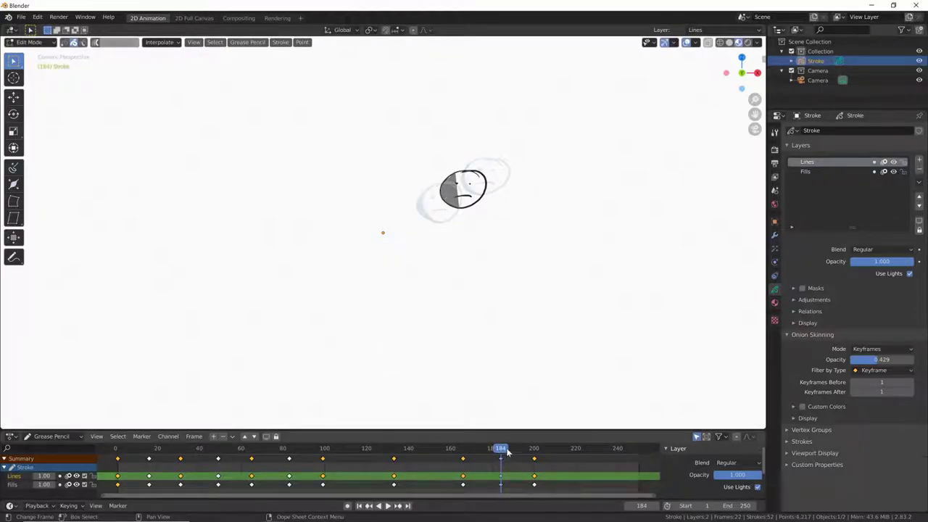
pyautogui.moveTo(503, 450)
pyautogui.mouseDown()
pyautogui.moveTo(489, 450)
pyautogui.moveTo(529, 451)
pyautogui.moveTo(489, 453)
pyautogui.moveTo(535, 451)
pyautogui.moveTo(494, 452)
pyautogui.mouseUp()
pyautogui.press('space')
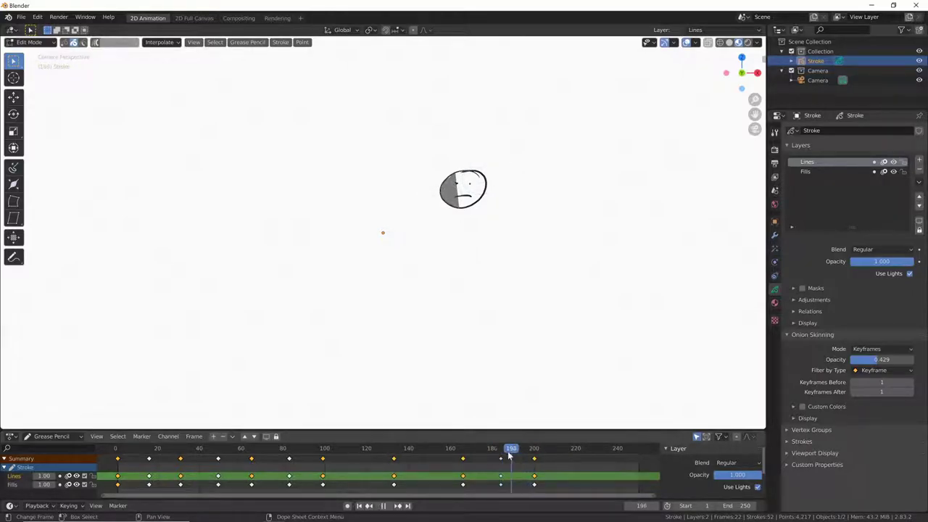
pyautogui.moveTo(510, 455)
pyautogui.mouseDown()
pyautogui.moveTo(368, 461)
pyautogui.moveTo(321, 476)
pyautogui.moveTo(357, 477)
pyautogui.mouseUp()
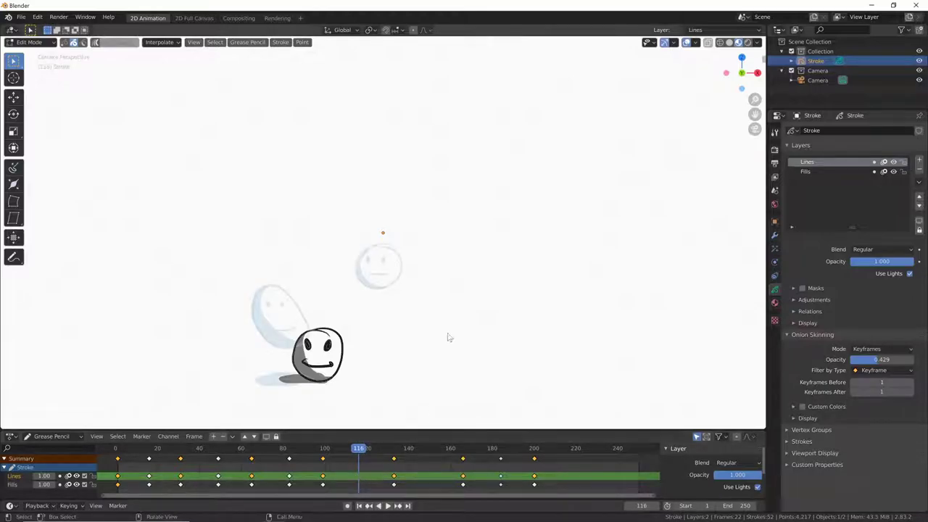
# Interpolate an in-between at frame 116 halfway between the poses and play back to review.
pyautogui.click(178, 45)
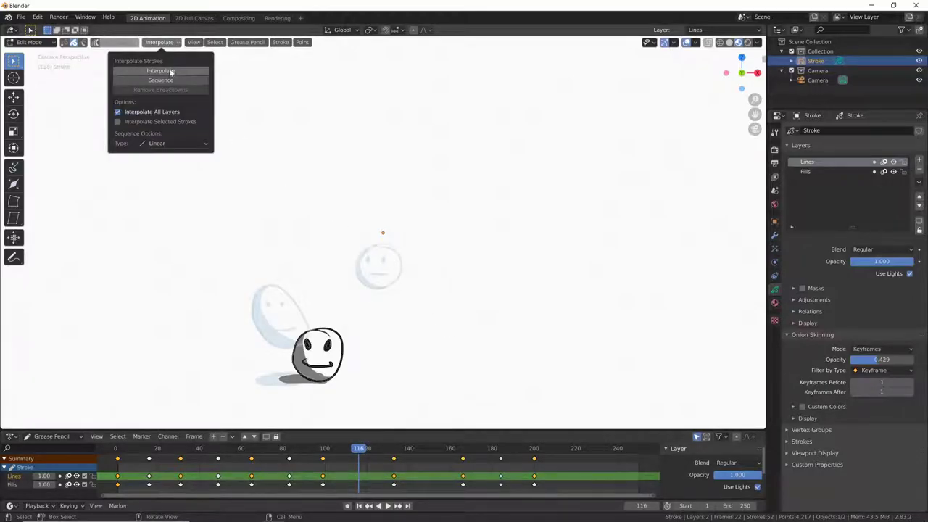
pyautogui.click(170, 70)
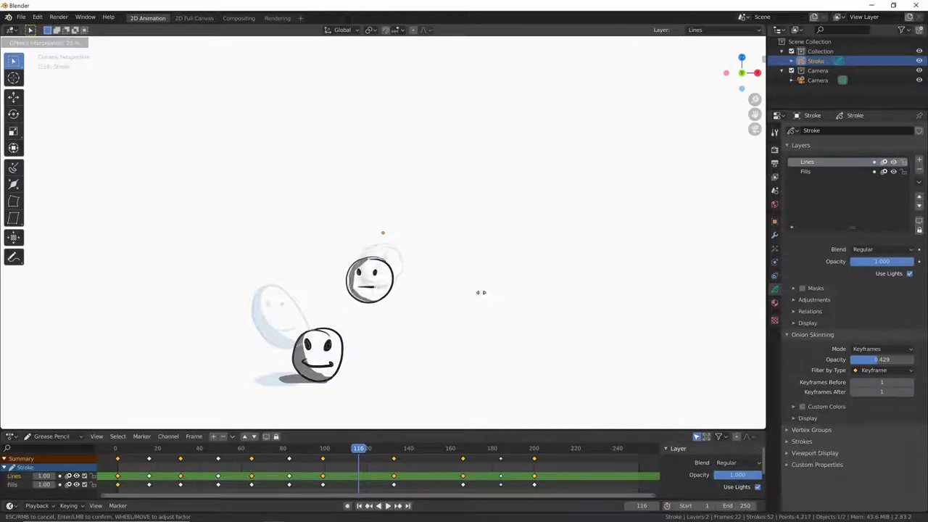
pyautogui.click(560, 372)
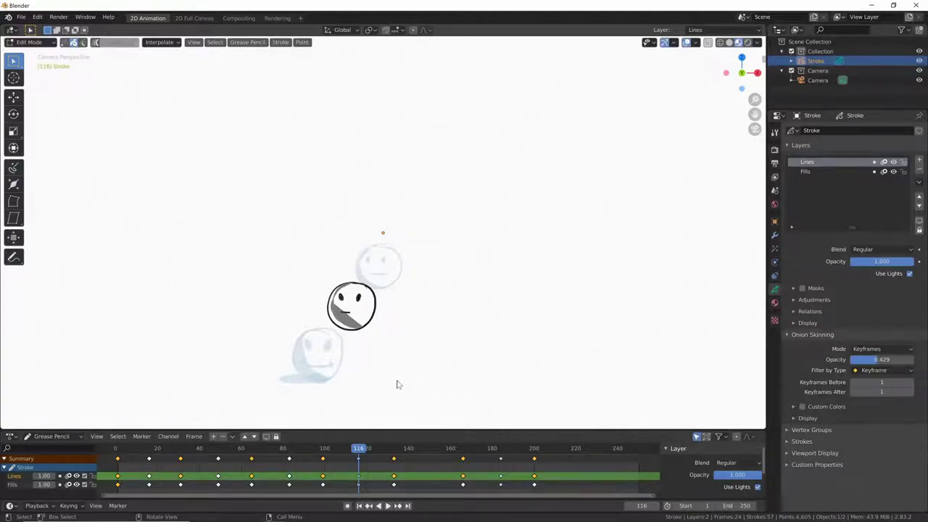
pyautogui.press('space')
pyautogui.press('Escape')
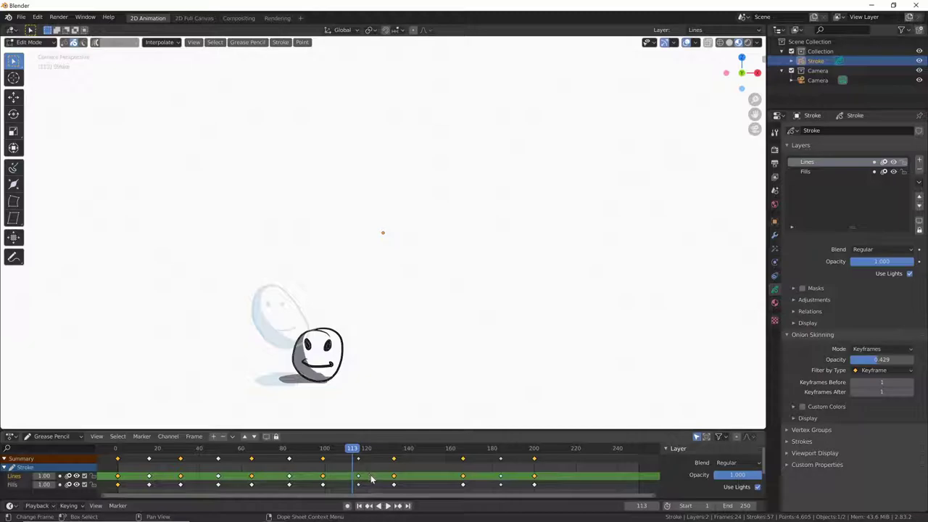
pyautogui.press('space')
pyautogui.moveTo(366, 462)
pyautogui.mouseDown()
pyautogui.moveTo(506, 462)
pyautogui.moveTo(358, 462)
pyautogui.moveTo(330, 471)
pyautogui.moveTo(459, 471)
pyautogui.moveTo(358, 480)
pyautogui.mouseUp()
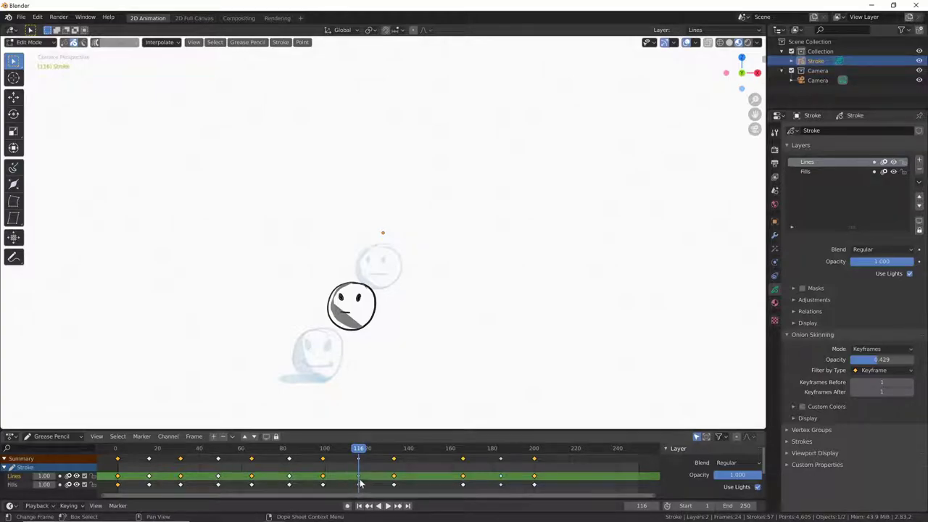
# Make Fills the active layer and remove the interpolated breakdown at frame 116.
pyautogui.click(354, 486)
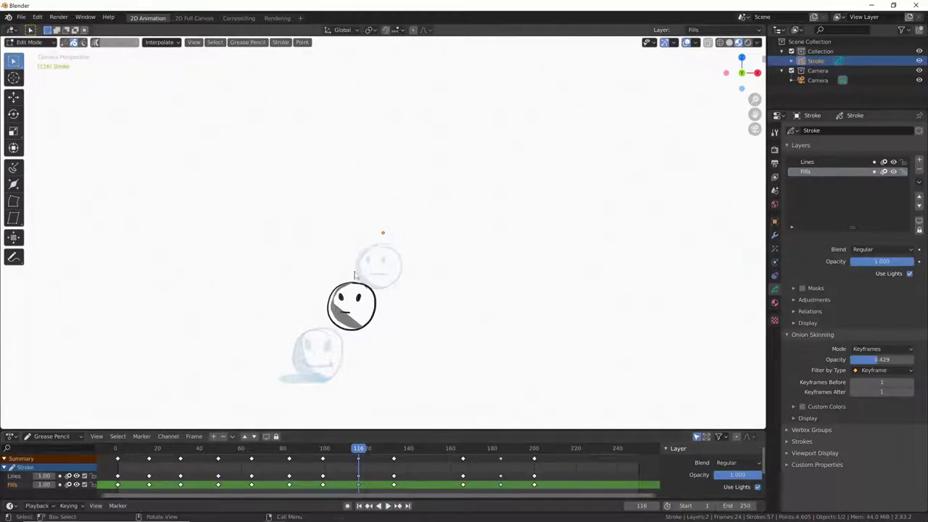
pyautogui.click(177, 44)
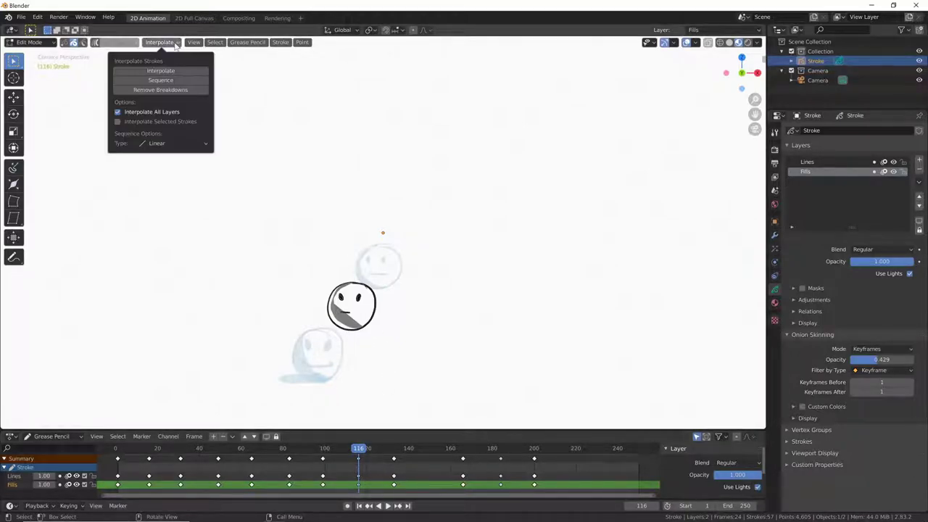
pyautogui.click(191, 90)
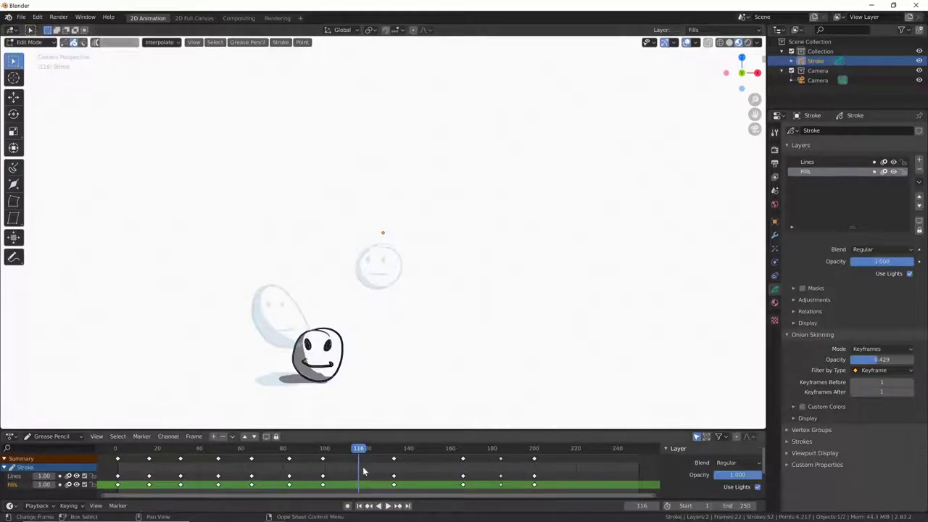
# Remove the frame 184 in-between with Remove Breakdowns, after undoing a manual keyframe delete.
pyautogui.moveTo(360, 453); pyautogui.dragTo(492, 451)
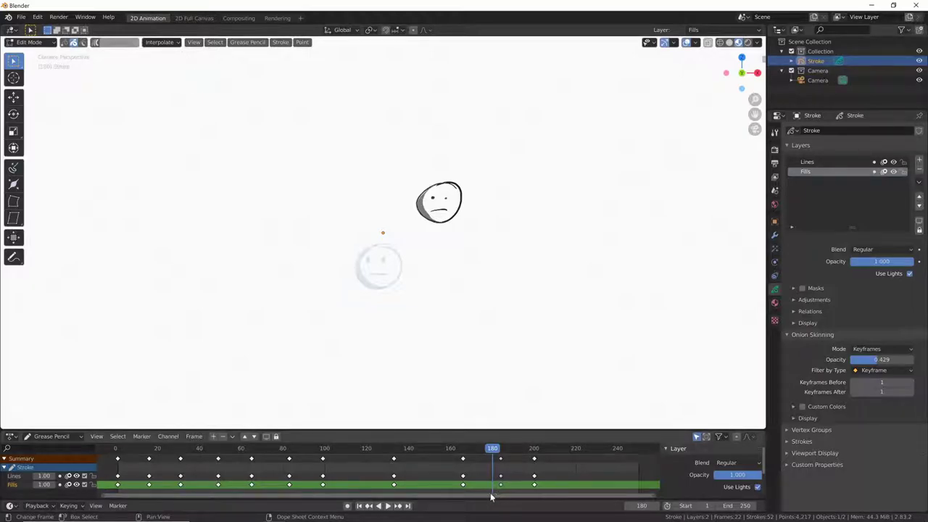
pyautogui.moveTo(498, 493); pyautogui.dragTo(511, 458)
pyautogui.press('x')
pyautogui.click(505, 467)
pyautogui.hotkey('ctrl', 'z')
pyautogui.click(177, 44)
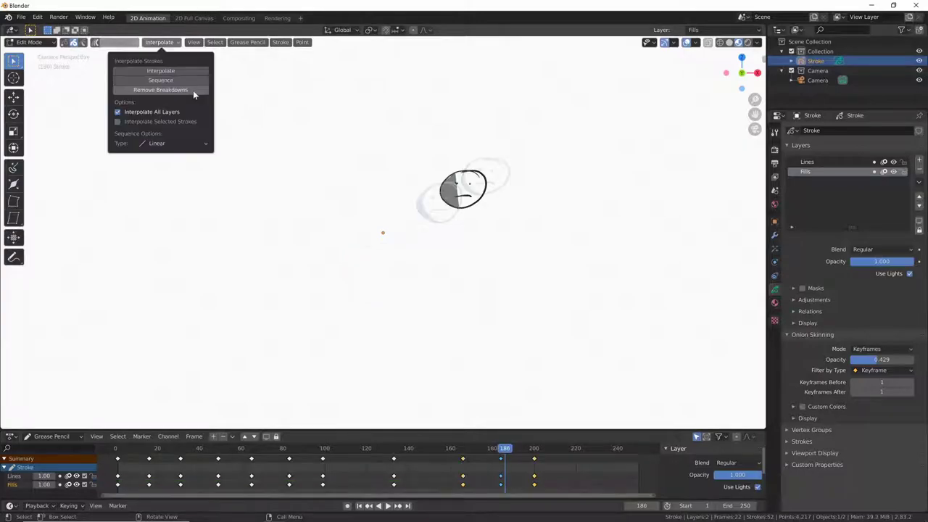
pyautogui.click(194, 90)
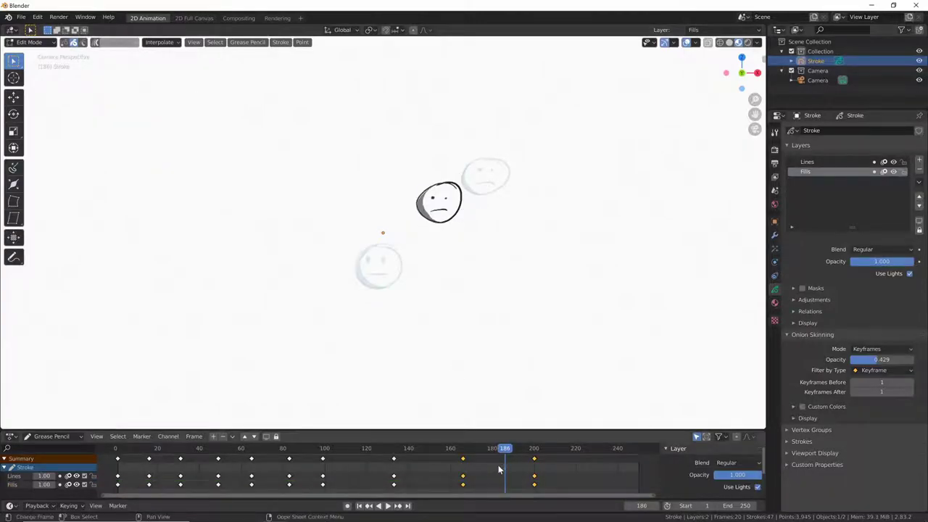
pyautogui.moveTo(507, 447); pyautogui.dragTo(498, 457)
# Generate in-betweens for every frame between the last two keys and scrub around frame 178 to check.
pyautogui.click(175, 42)
pyautogui.click(176, 44)
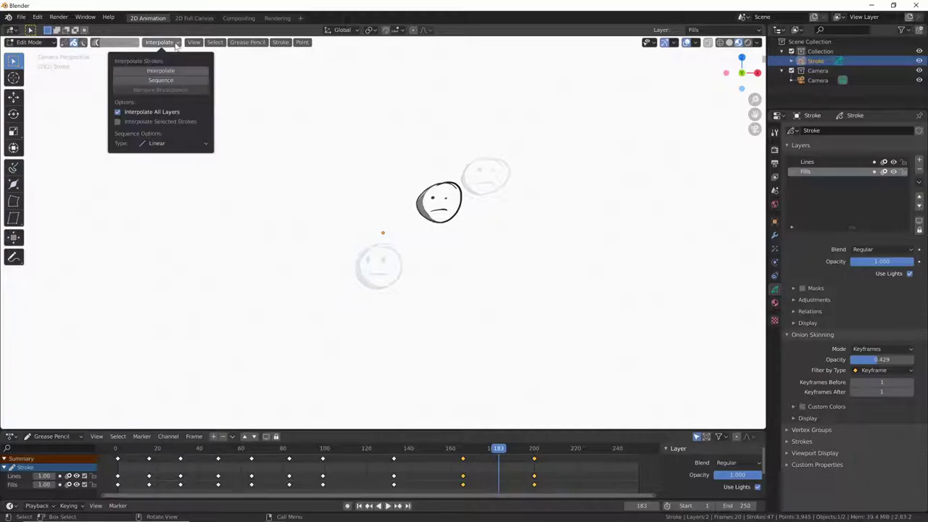
pyautogui.click(195, 81)
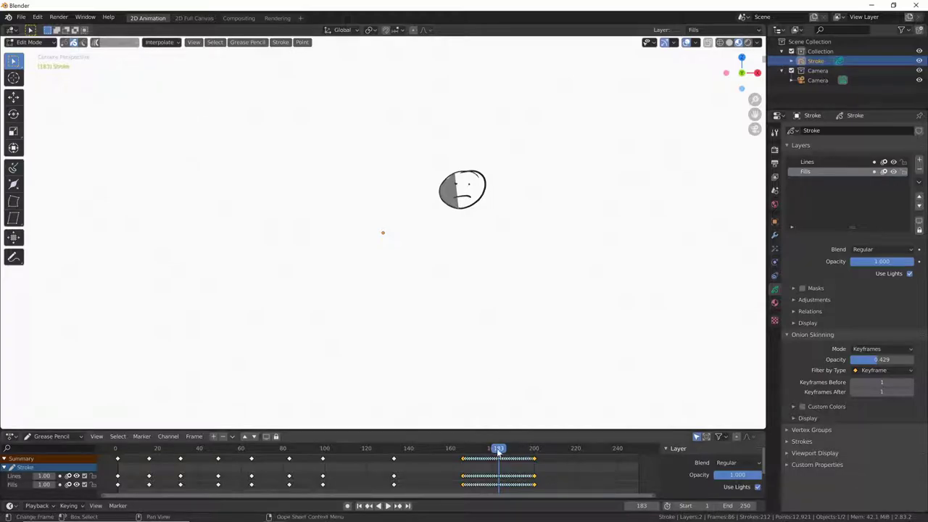
pyautogui.moveTo(498, 451); pyautogui.dragTo(456, 475)
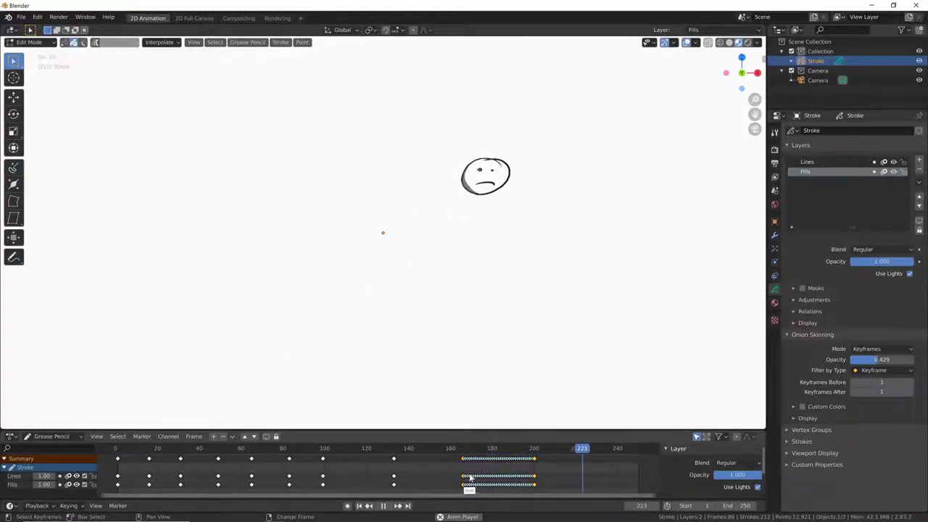
pyautogui.press('space')
pyautogui.moveTo(584, 451)
pyautogui.mouseDown()
pyautogui.moveTo(472, 464)
pyautogui.moveTo(513, 475)
pyautogui.moveTo(427, 475)
pyautogui.mouseUp()
# Fill in-betweens with Ctrl+Shift+E from frame 8 through to frame 200.
pyautogui.click(174, 46)
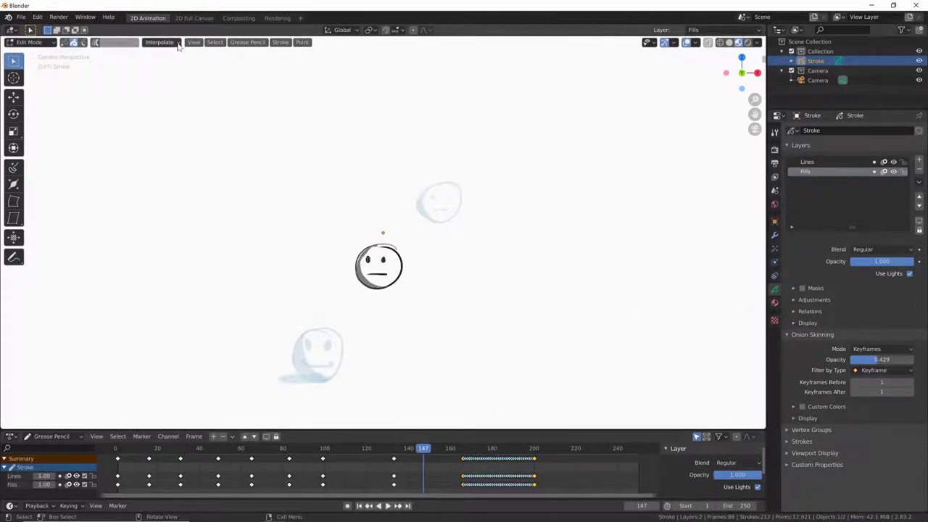
pyautogui.click(179, 46)
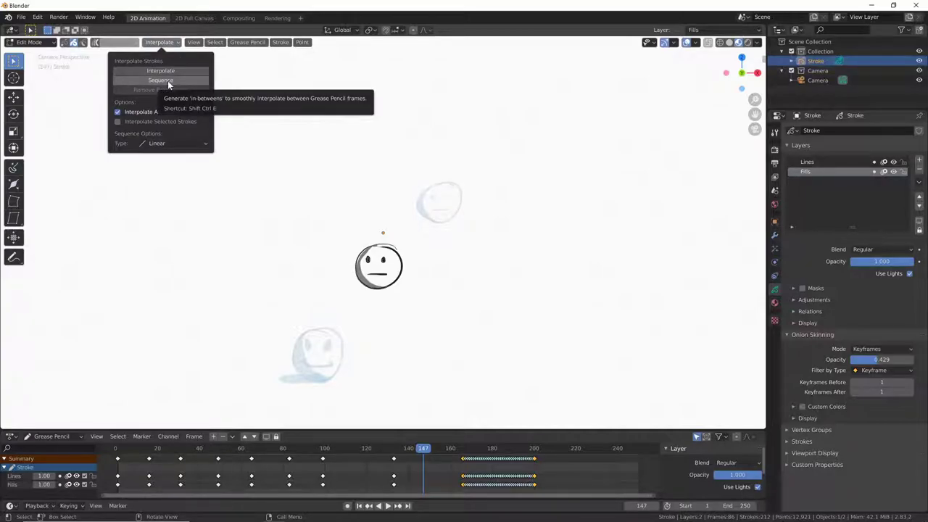
pyautogui.moveTo(424, 458); pyautogui.dragTo(140, 464)
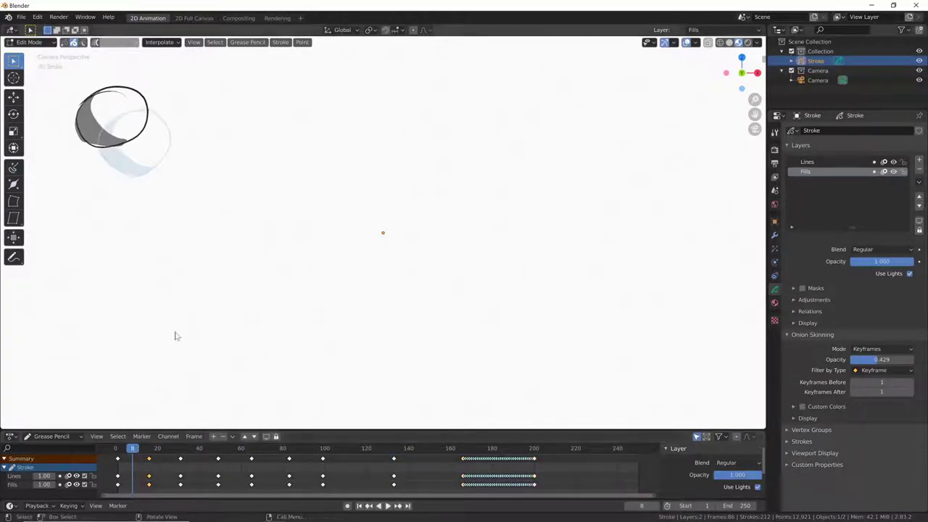
pyautogui.hotkey('ctrl', 'shift', 'e')
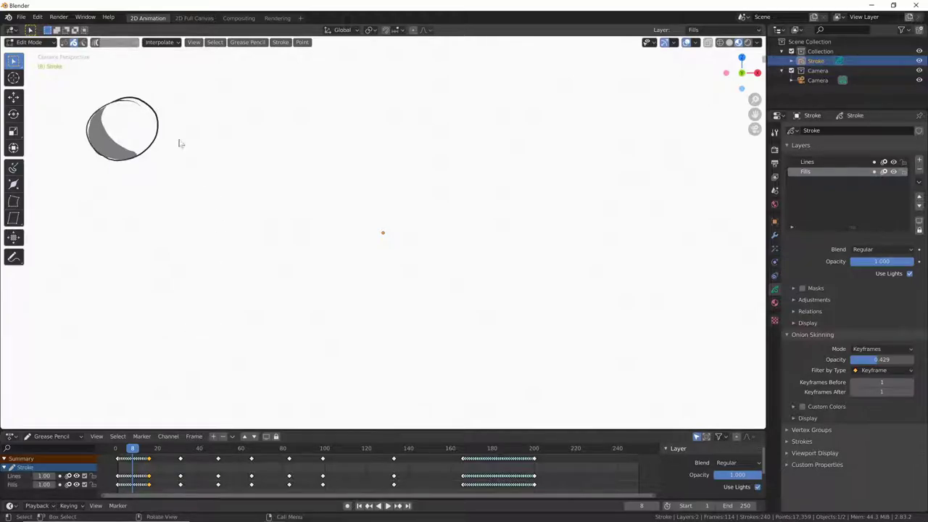
pyautogui.moveTo(132, 449); pyautogui.dragTo(307, 449)
pyautogui.hotkey('ctrl', 'shift', 'e')
pyautogui.hotkey('ctrl', 'shift', 'e')
pyautogui.hotkey('ctrl', 'shift', 'e')
pyautogui.hotkey('ctrl', 'shift', 'e')
pyautogui.hotkey('ctrl', 'shift', 'e')
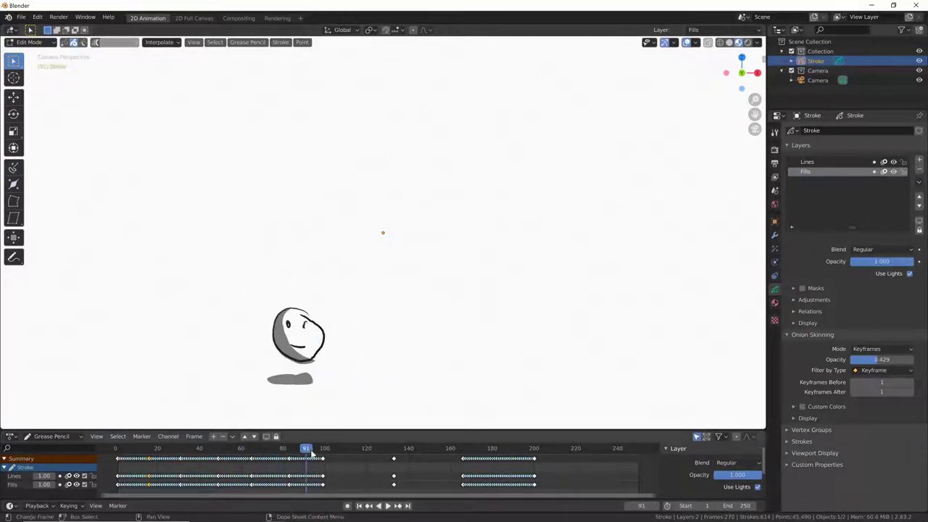
pyautogui.press('space')
pyautogui.hotkey('ctrl', 'shift', 'e')
pyautogui.press('space')
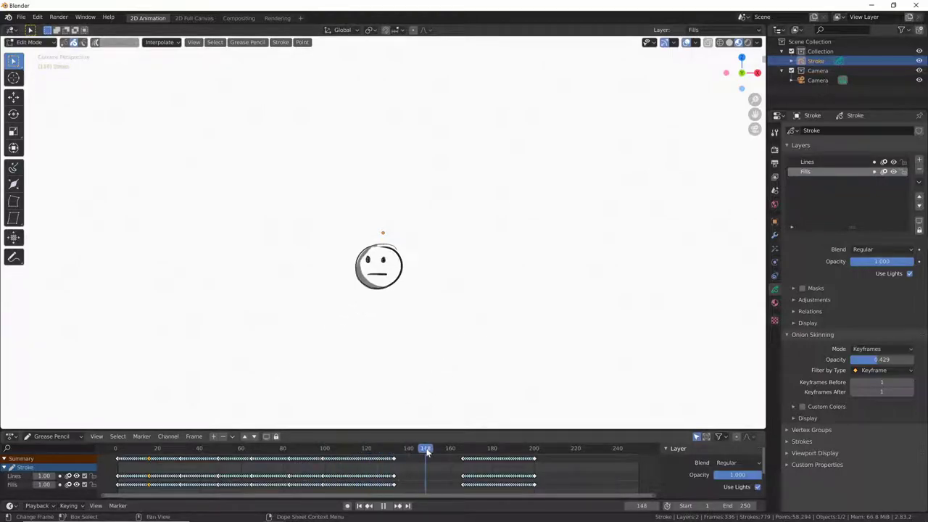
pyautogui.hotkey('ctrl', 'shift', 'e')
# Play the fully interpolated animation from frame 1, then box-select all keyframes.
pyautogui.press('space')
pyautogui.moveTo(425, 451); pyautogui.dragTo(120, 464)
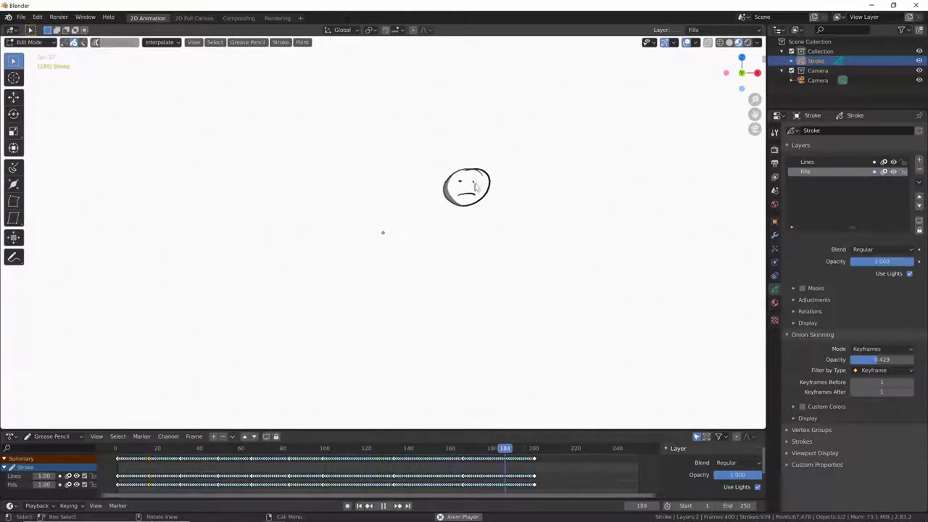
pyautogui.press('space')
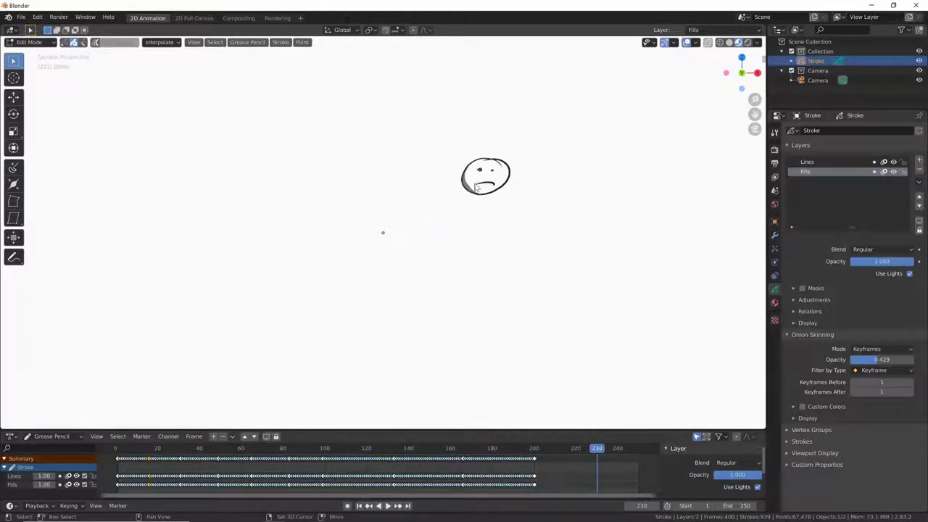
pyautogui.moveTo(541, 464); pyautogui.dragTo(120, 465)
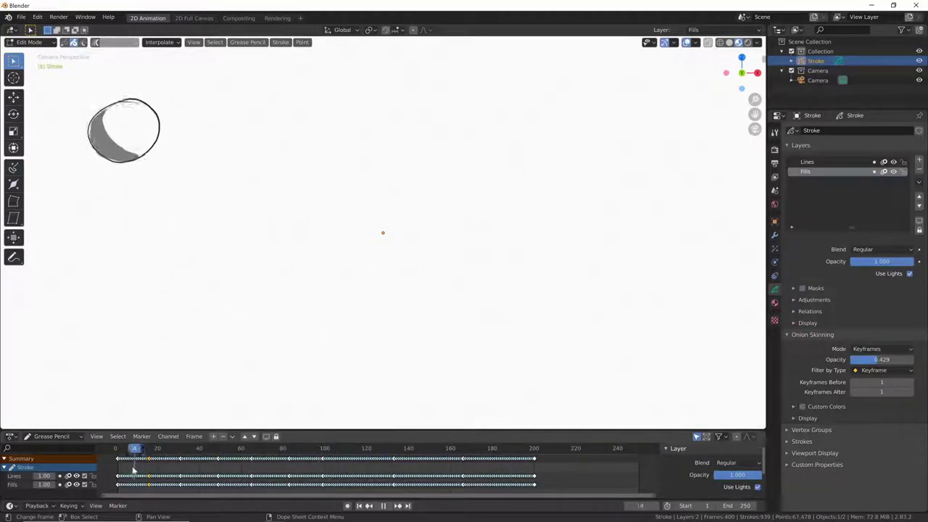
pyautogui.press('space')
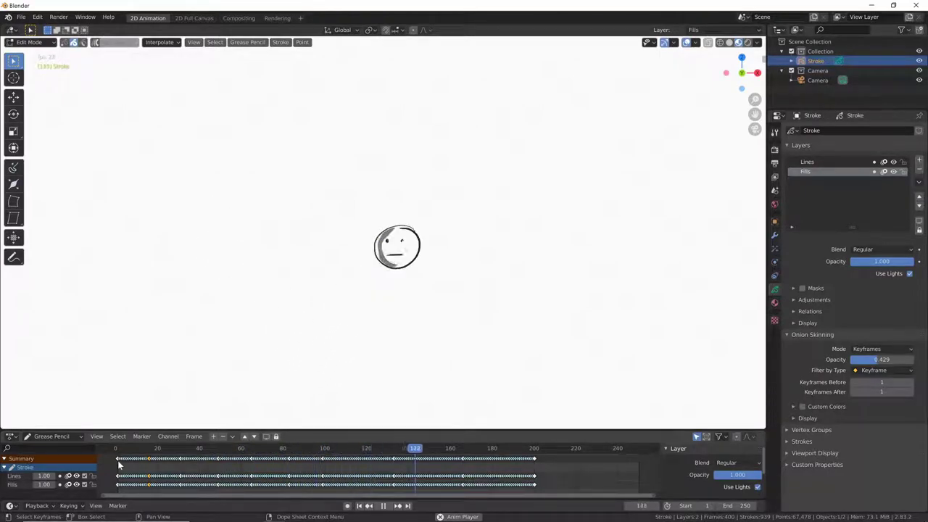
pyautogui.press('space')
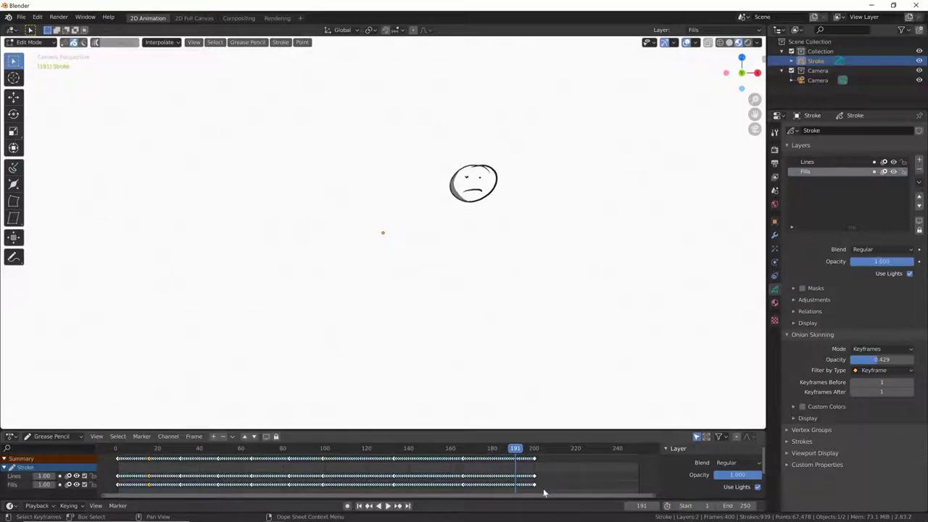
pyautogui.moveTo(544, 490)
pyautogui.mouseDown()
pyautogui.moveTo(385, 461)
pyautogui.moveTo(109, 455)
pyautogui.mouseUp()
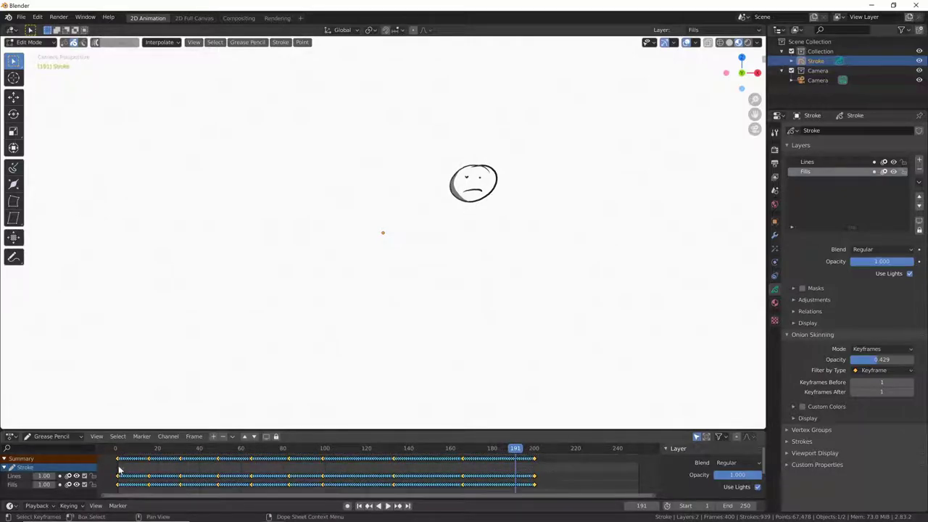
# Remove the interpolated breakdowns in the later half, working back from the end past frame 80.
pyautogui.click(174, 42)
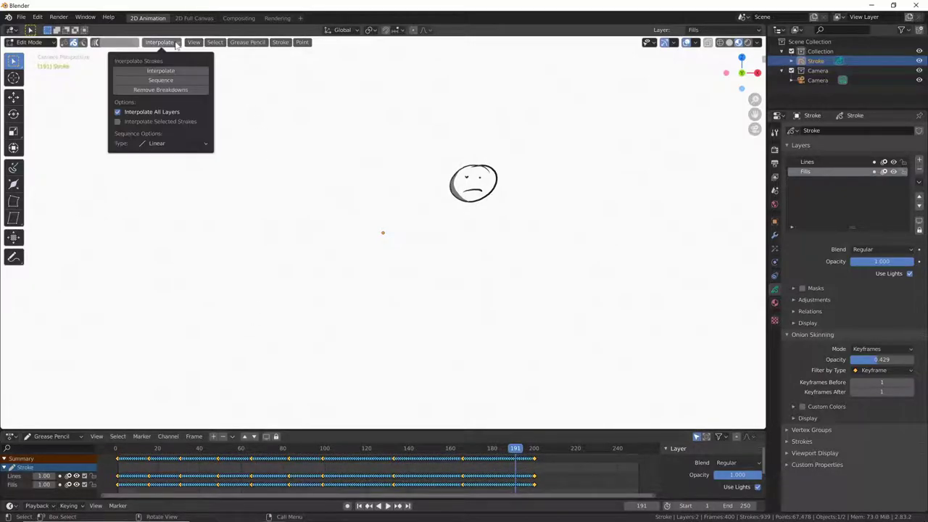
pyautogui.click(181, 93)
pyautogui.click(421, 448)
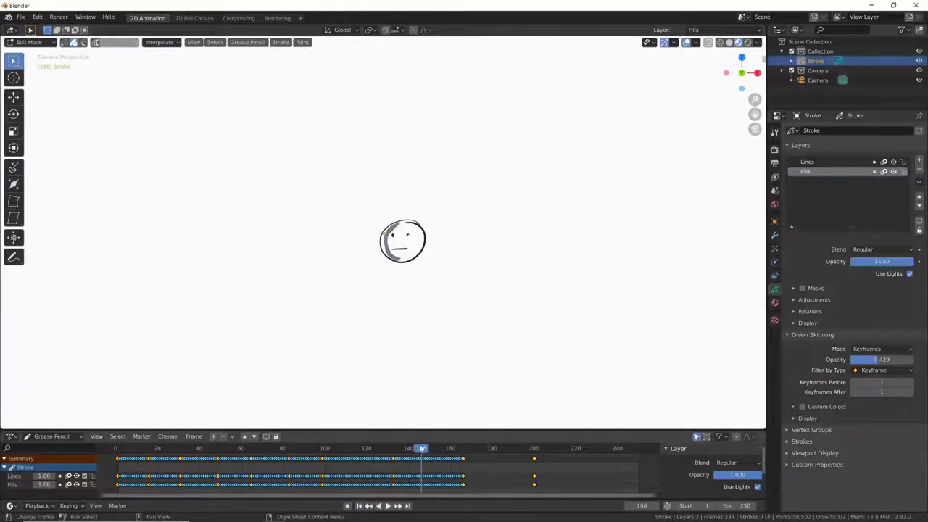
pyautogui.click(175, 42)
pyautogui.click(174, 82)
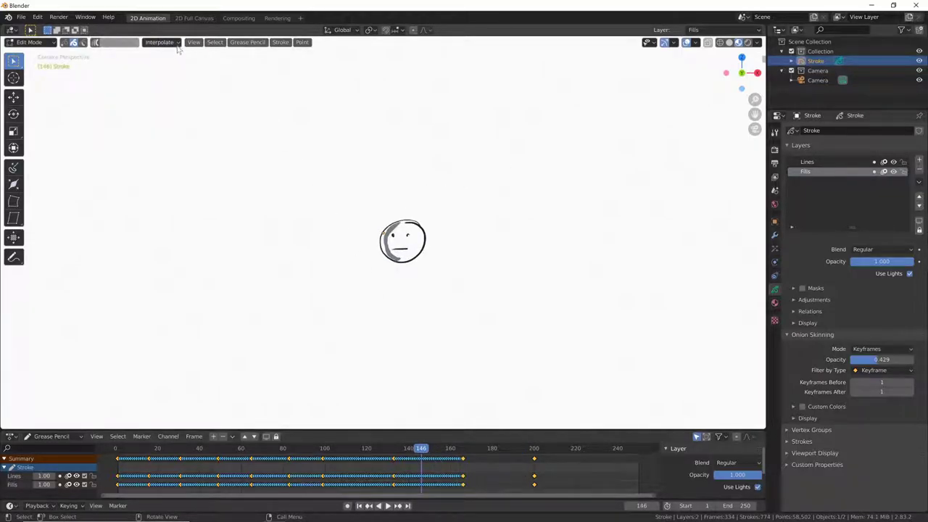
pyautogui.click(175, 42)
pyautogui.click(181, 92)
pyautogui.click(362, 450)
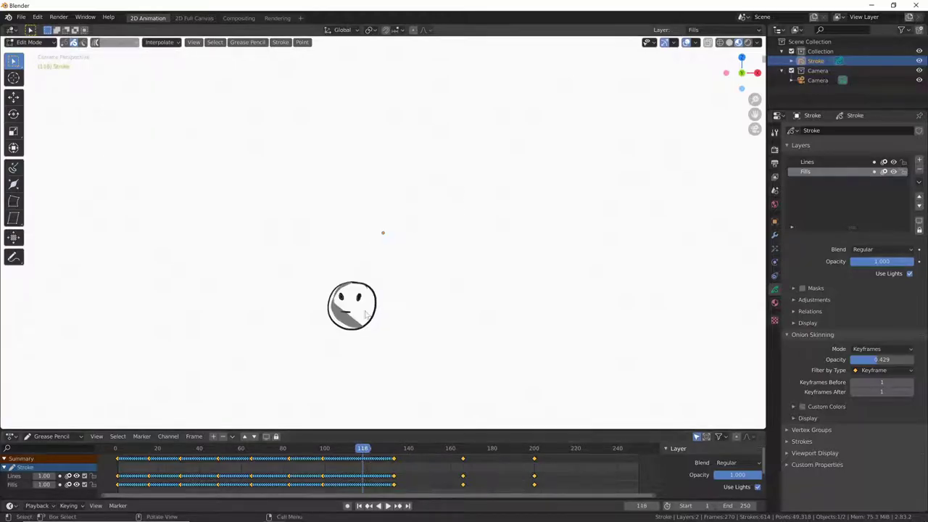
pyautogui.click(175, 43)
pyautogui.click(179, 93)
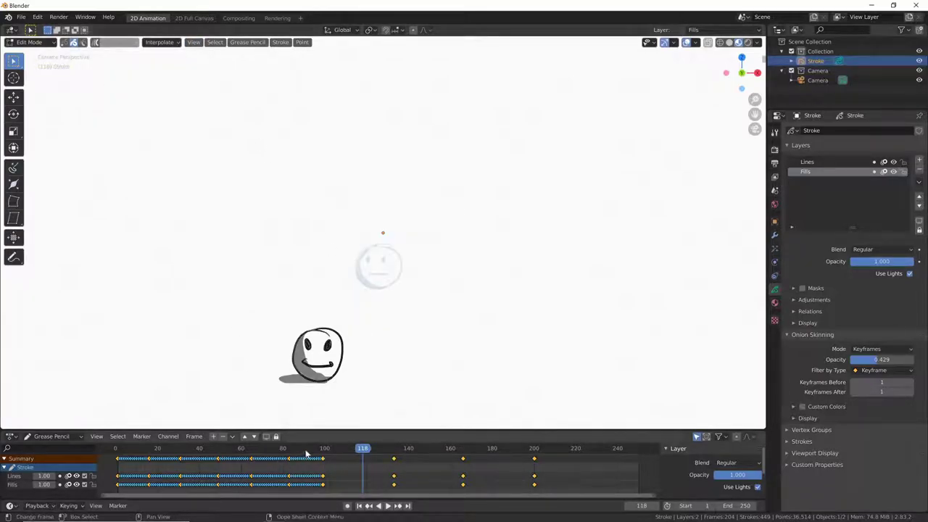
pyautogui.hotkey('ctrl', 'z')
pyautogui.click(160, 42)
pyautogui.click(179, 88)
pyautogui.hotkey('ctrl', 'z')
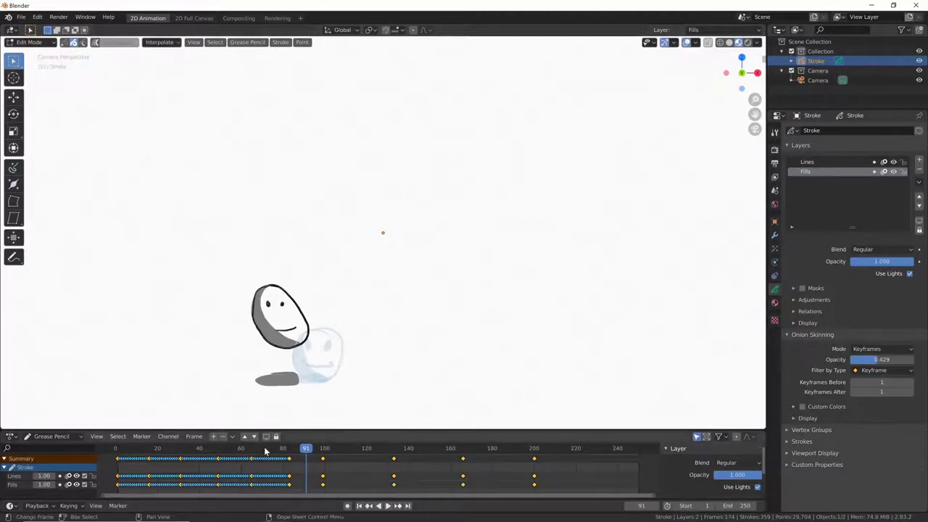
# Remove the remaining breakdowns from frame 58 back to the start, then play the animation.
pyautogui.click(175, 42)
pyautogui.click(179, 91)
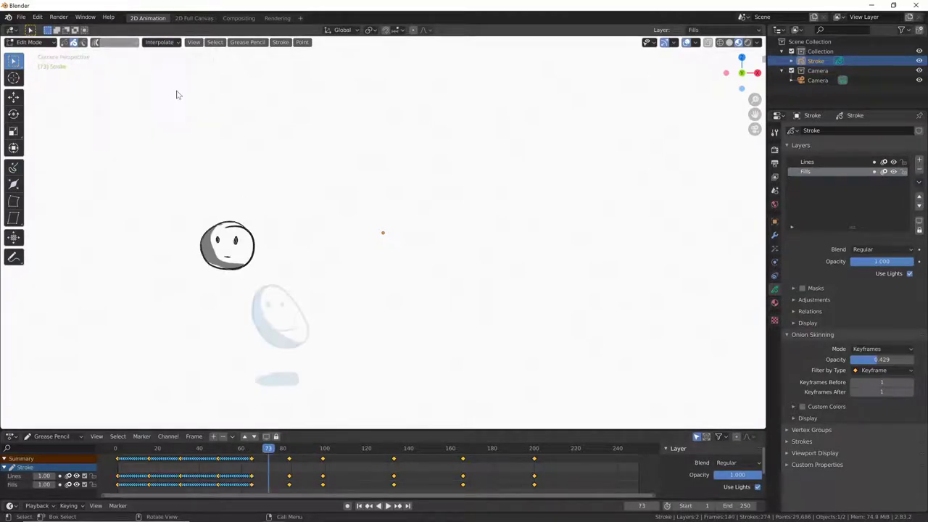
pyautogui.hotkey('ctrl', 'z')
pyautogui.click(159, 42)
pyautogui.click(173, 91)
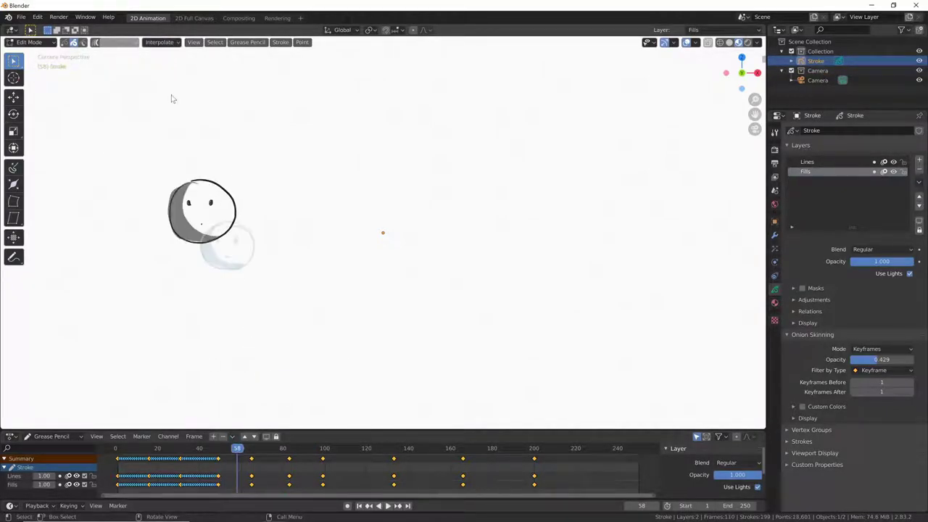
pyautogui.hotkey('ctrl', 'z')
pyautogui.click(174, 43)
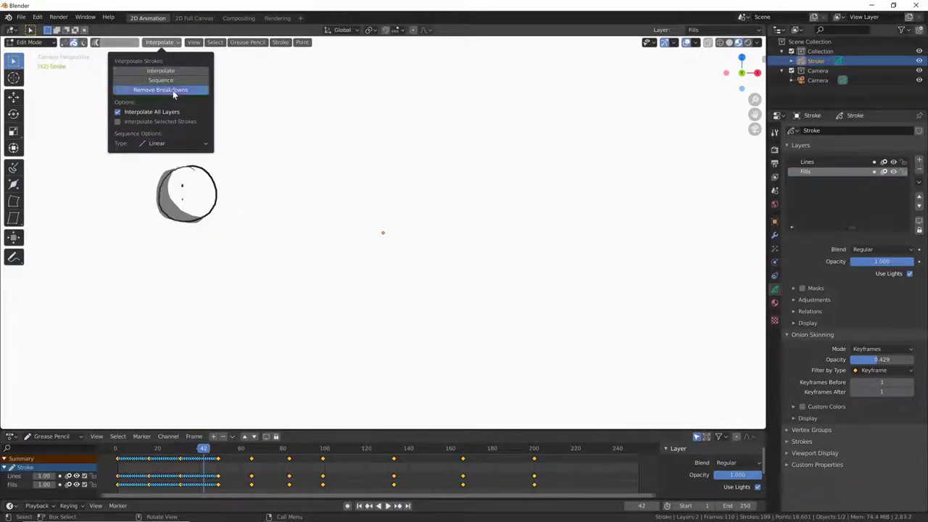
pyautogui.click(174, 91)
pyautogui.hotkey('ctrl', 'z')
pyautogui.click(169, 42)
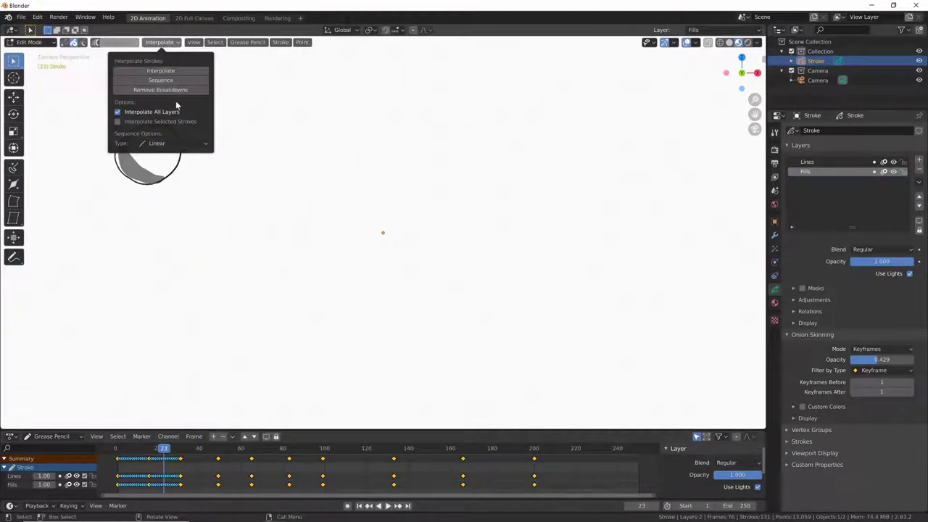
pyautogui.click(174, 90)
pyautogui.hotkey('ctrl', 'z')
pyautogui.click(168, 42)
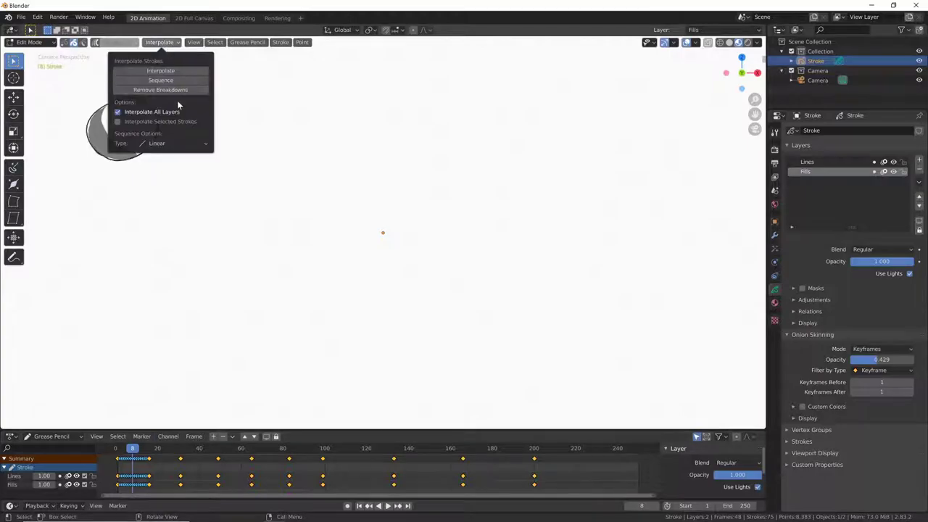
pyautogui.click(174, 90)
pyautogui.press('space')
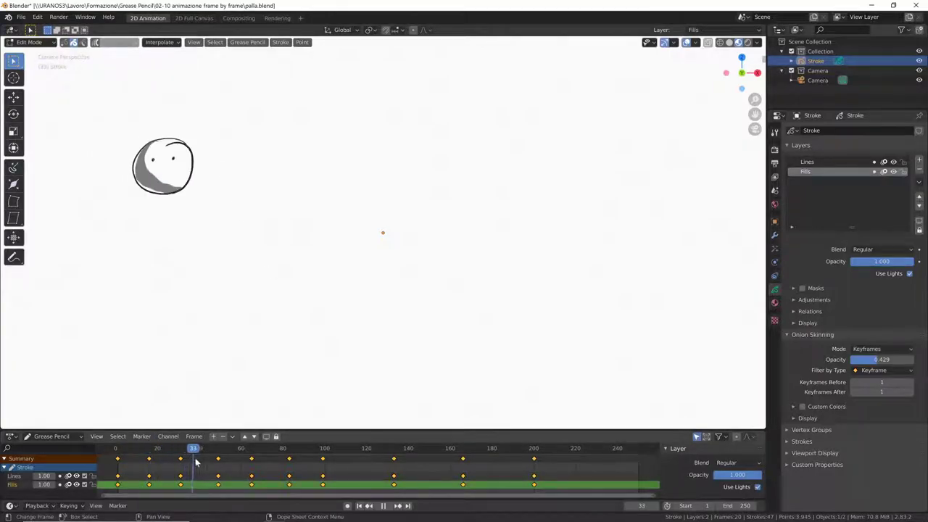
# Scrub and play the bounce to review the poses, stopping at frame 133.
pyautogui.moveTo(194, 461); pyautogui.dragTo(390, 473)
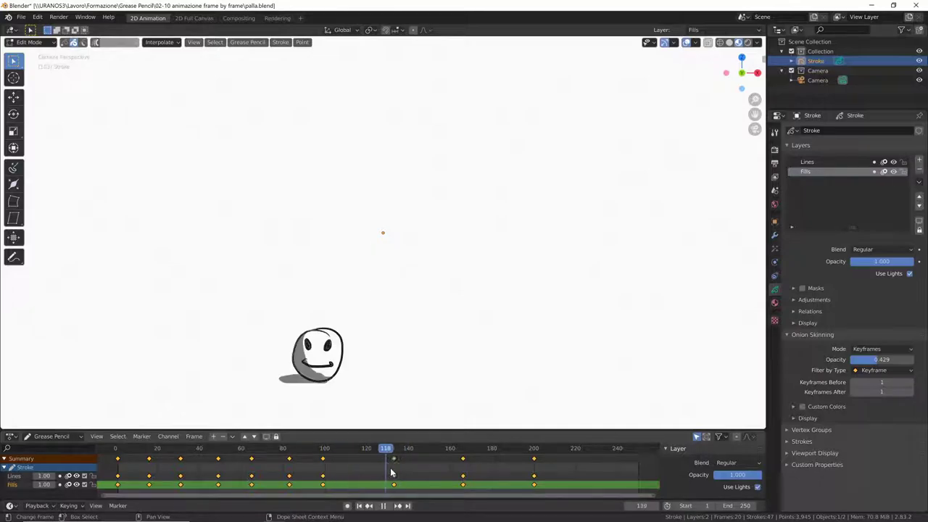
pyautogui.press('space')
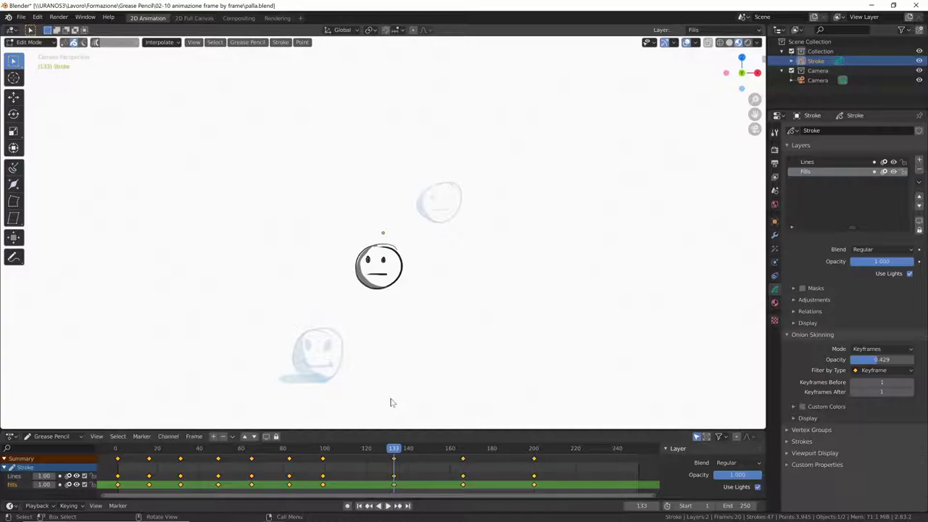
pyautogui.press('space')
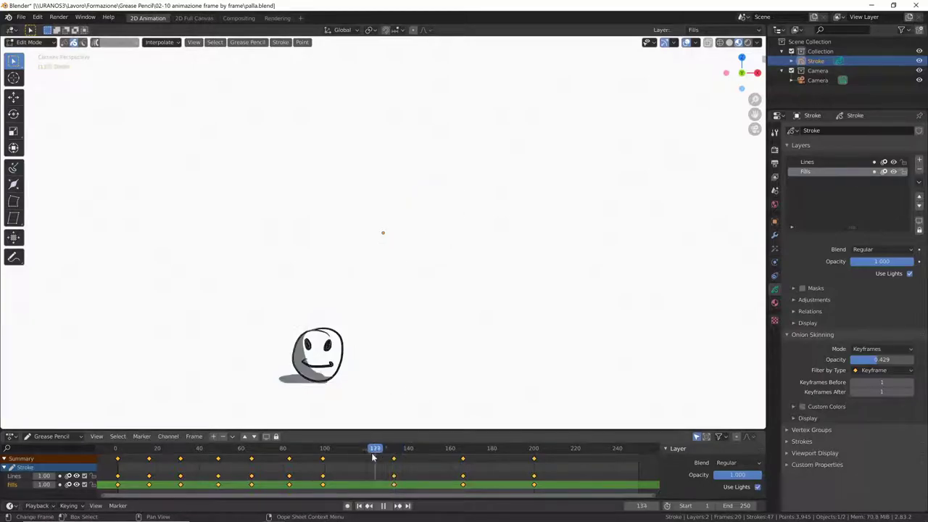
pyautogui.press('Escape')
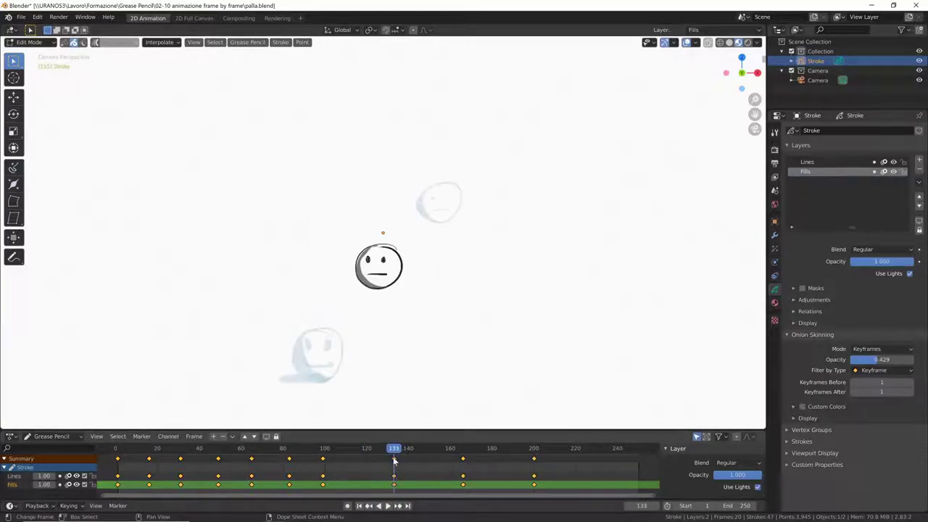
# Duplicate the frame-133 keyframes to frame 116 and play in reverse to check timing.
pyautogui.click(395, 461)
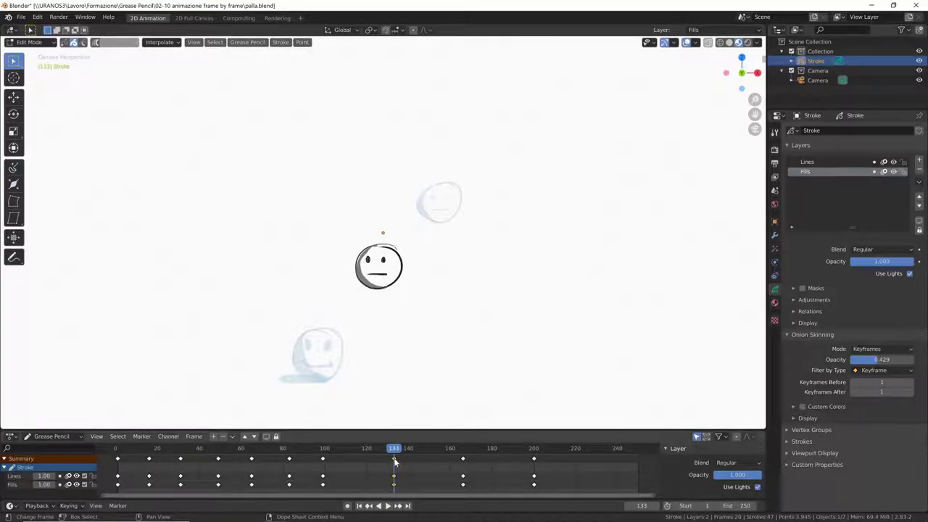
pyautogui.hotkey('shift', 'd')
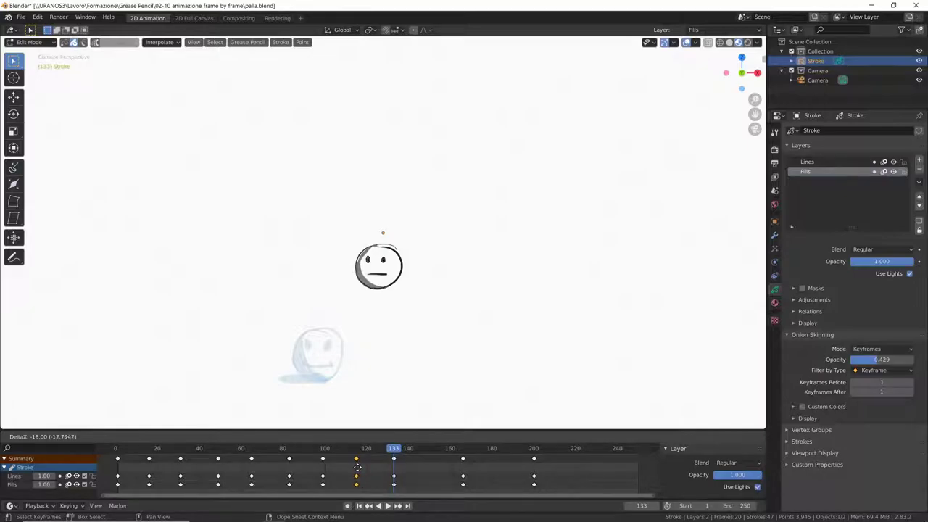
pyautogui.click(360, 472)
pyautogui.hotkey('ctrl', 'shift', 'space')
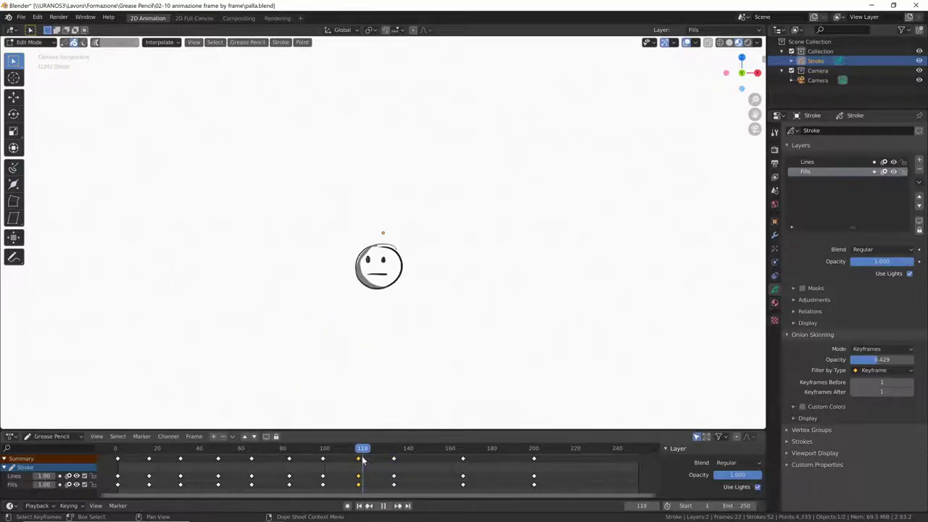
pyautogui.press('Escape')
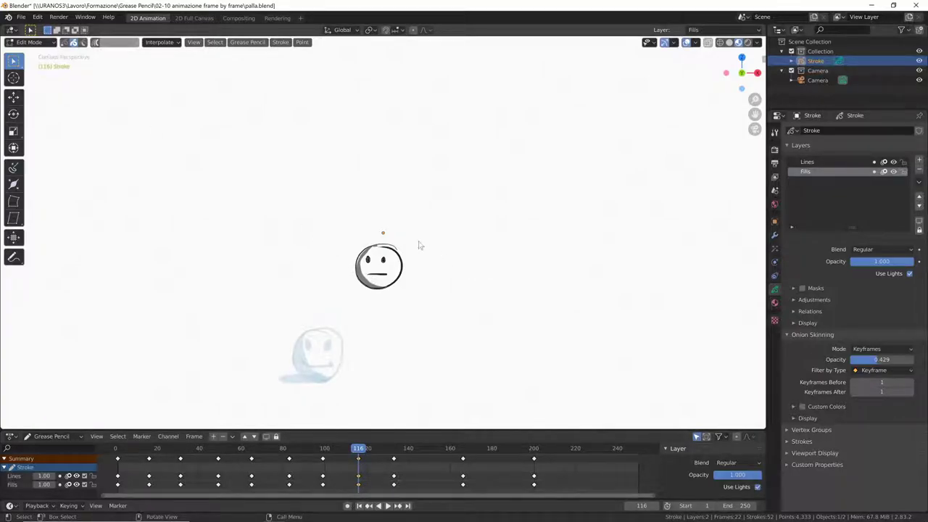
# Move and slightly scale the frame-116 face drawing to fit the arc between its onion-skin ghosts.
pyautogui.keyDown('ctrl'); pyautogui.moveTo(418, 244); pyautogui.dragTo(409, 277, button='right'); pyautogui.keyUp('ctrl')
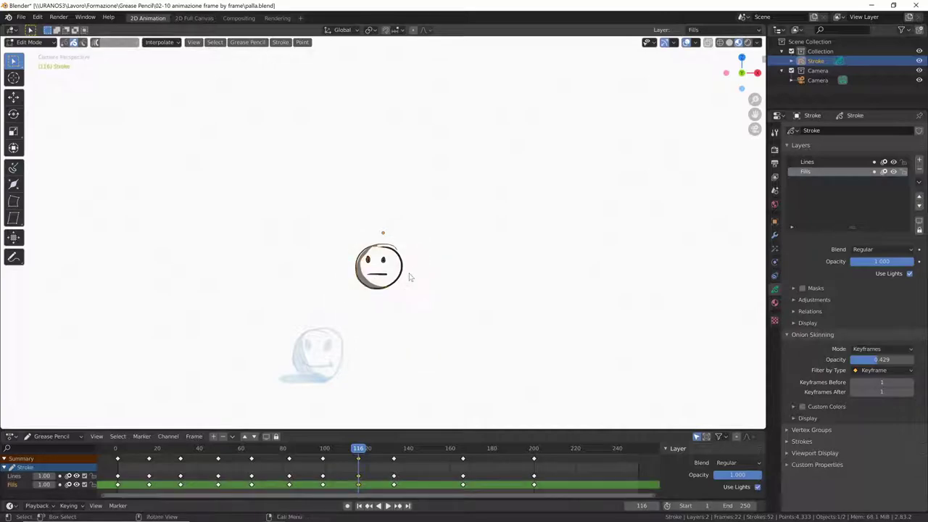
pyautogui.press('g')
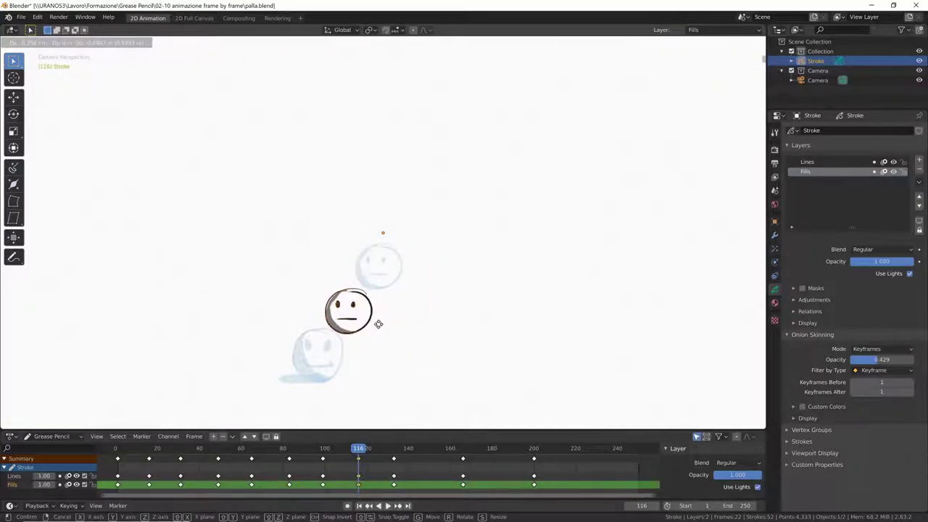
pyautogui.click(380, 328)
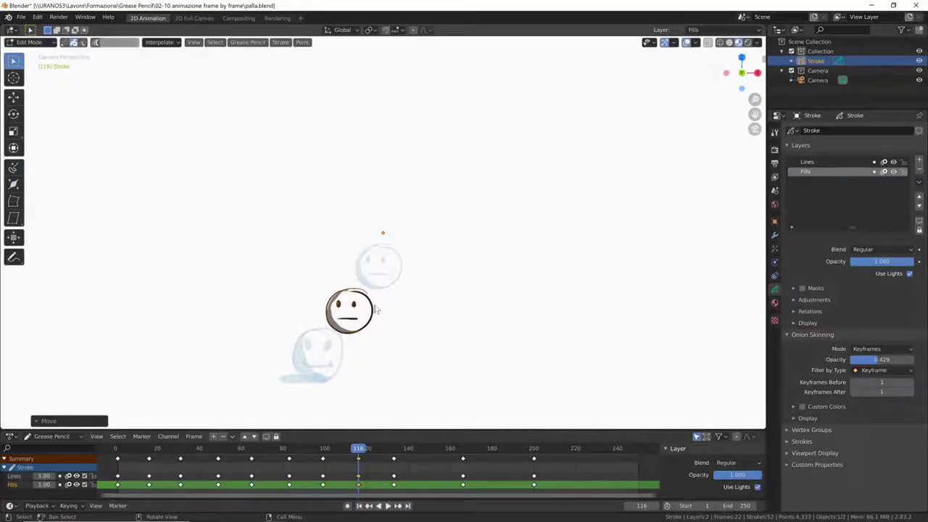
pyautogui.press('s')
pyautogui.click(377, 308)
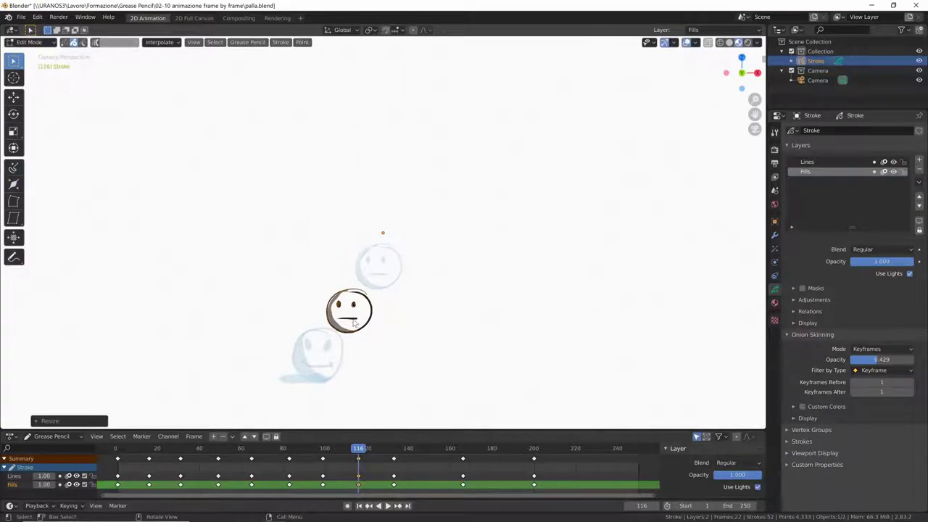
pyautogui.click(355, 324)
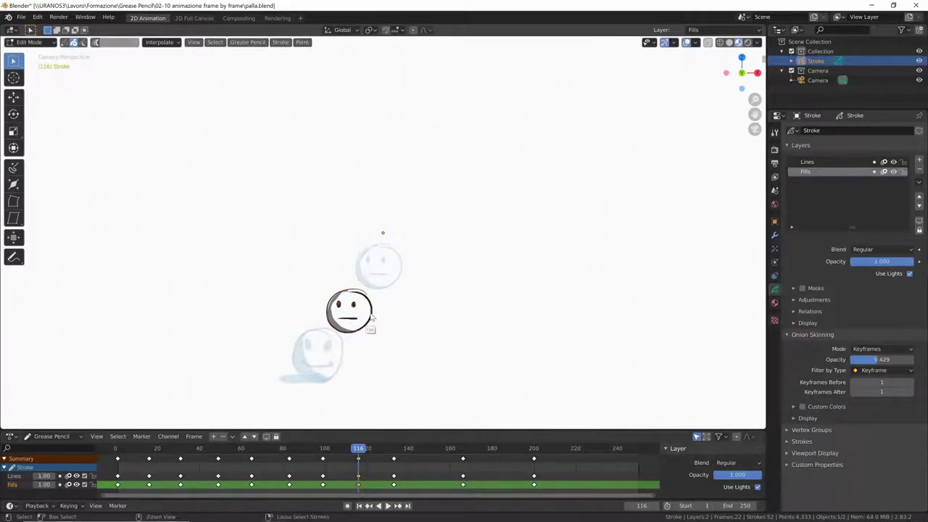
pyautogui.hotkey('ctrl', 'Tab')
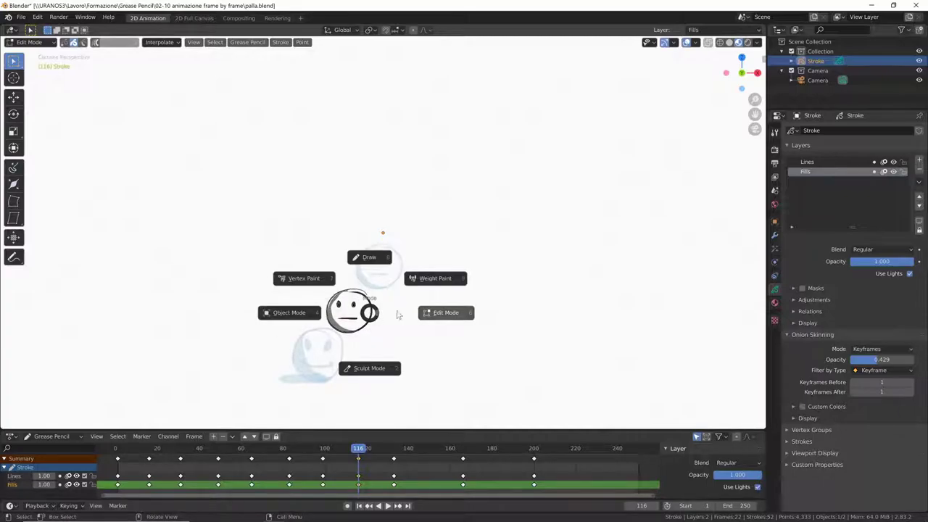
# In Sculpt Mode with a 40 px brush, push the frame-116 mouth stroke into a smile.
pyautogui.click(375, 370)
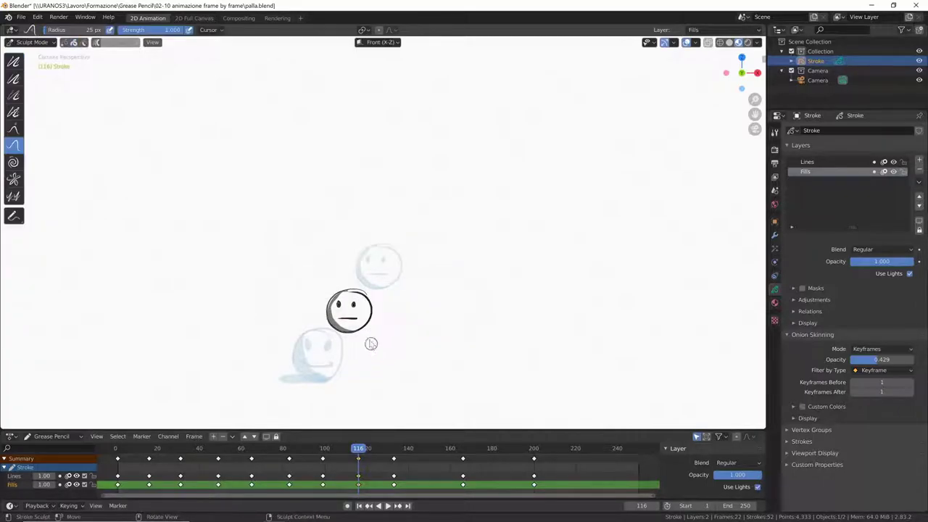
pyautogui.press('f')
pyautogui.click(349, 324)
pyautogui.moveTo(361, 300); pyautogui.dragTo(365, 294)
pyautogui.press('f')
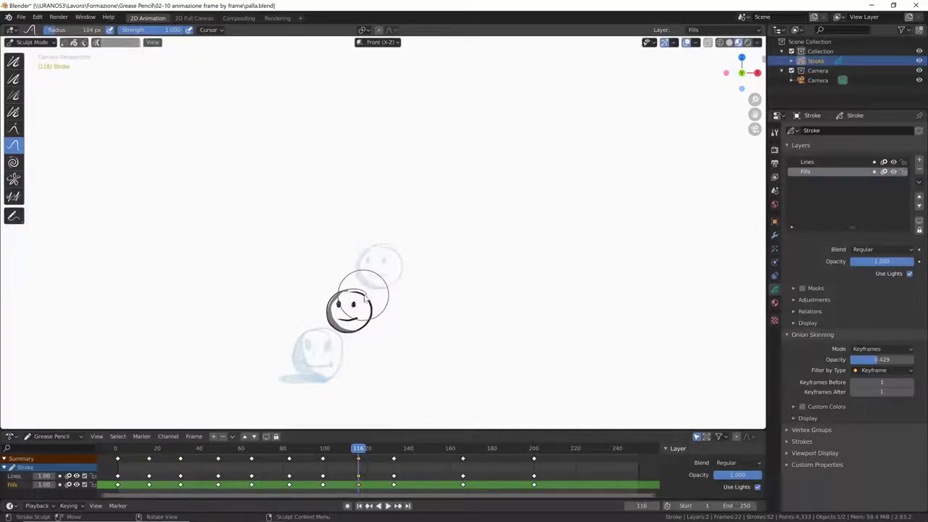
pyautogui.click(343, 298)
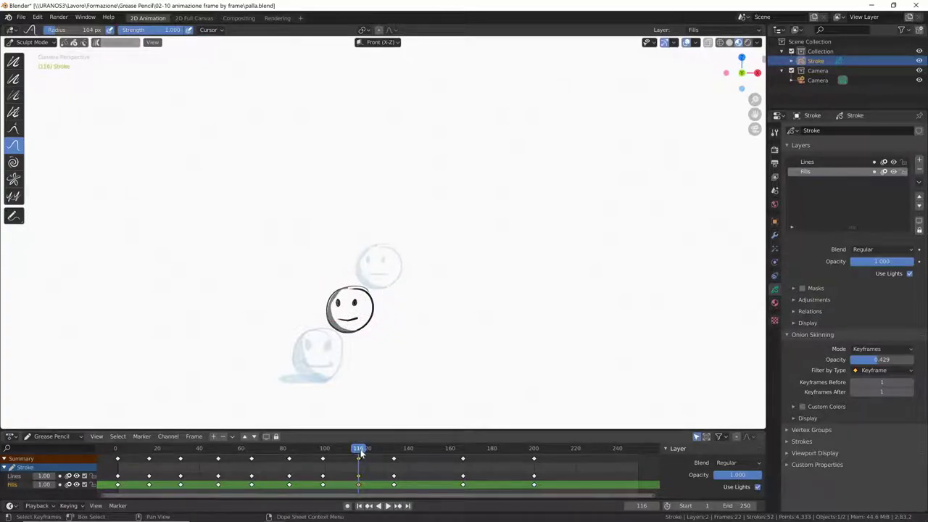
pyautogui.moveTo(360, 449)
pyautogui.mouseDown()
pyautogui.moveTo(321, 453)
pyautogui.moveTo(359, 458)
pyautogui.mouseUp()
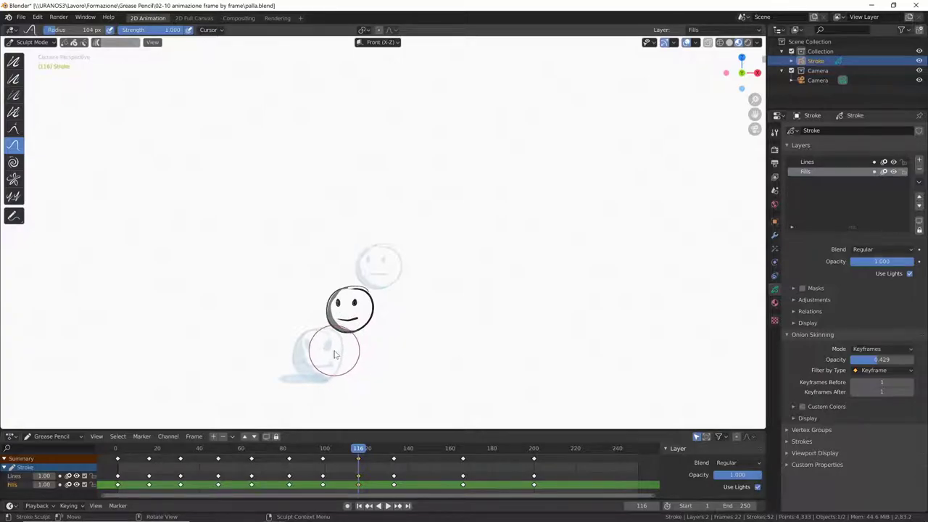
pyautogui.click(51, 43)
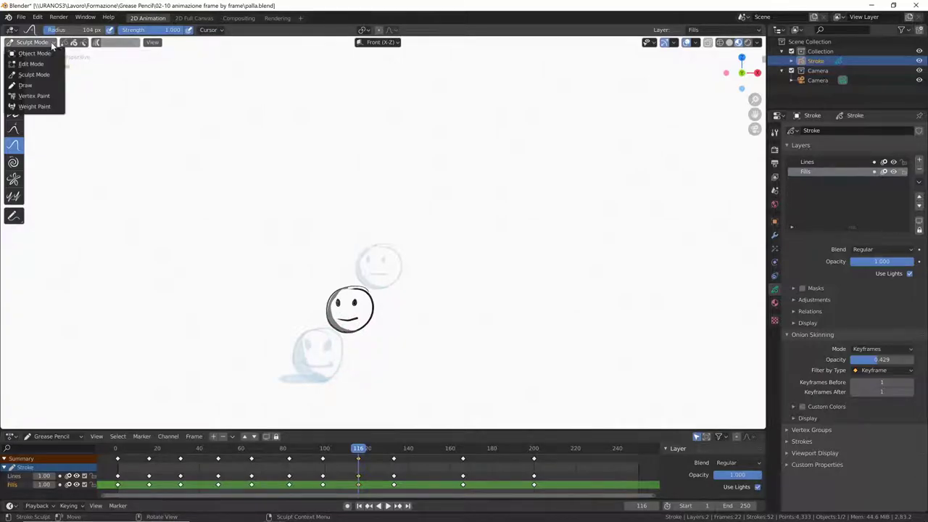
# In Draw mode, paint a grey elliptical shadow beneath the frame-116 ball, redrawing it once.
pyautogui.click(39, 87)
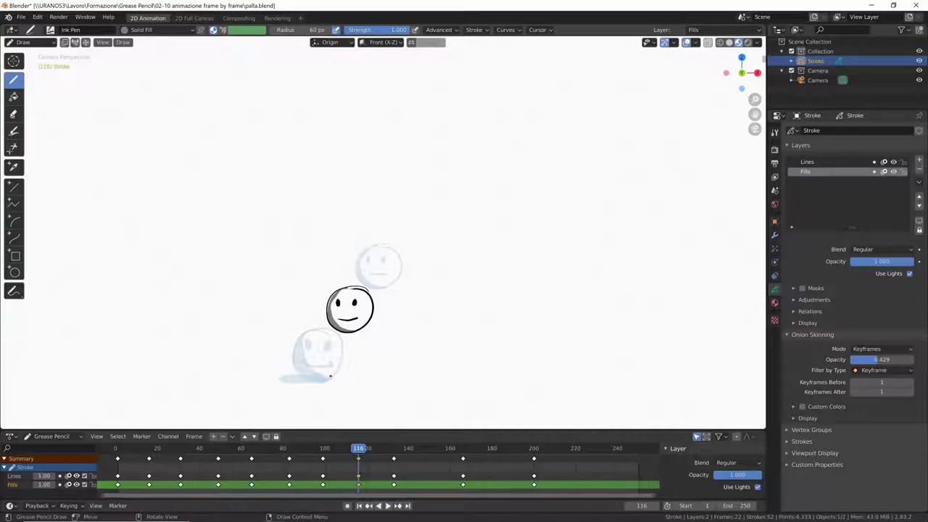
pyautogui.moveTo(331, 374); pyautogui.dragTo(283, 382)
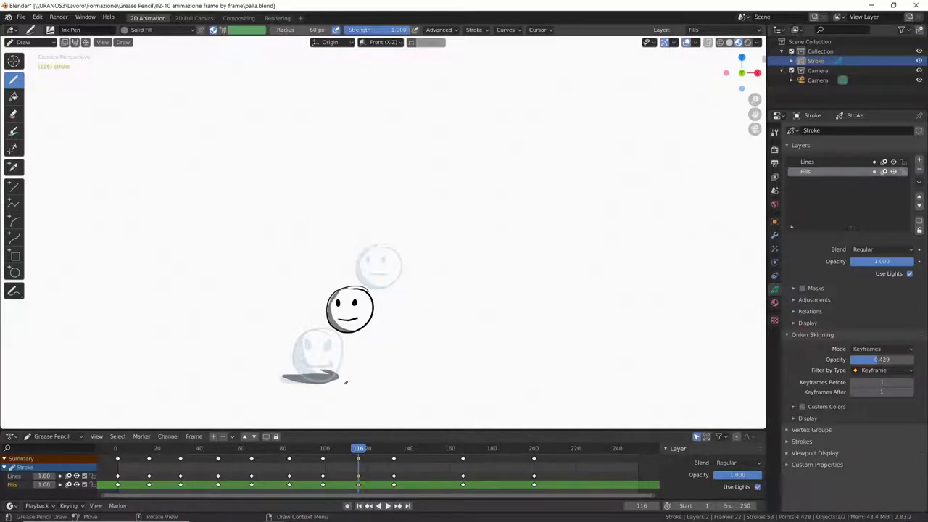
pyautogui.hotkey('ctrl', 'z')
pyautogui.moveTo(341, 375); pyautogui.dragTo(334, 383)
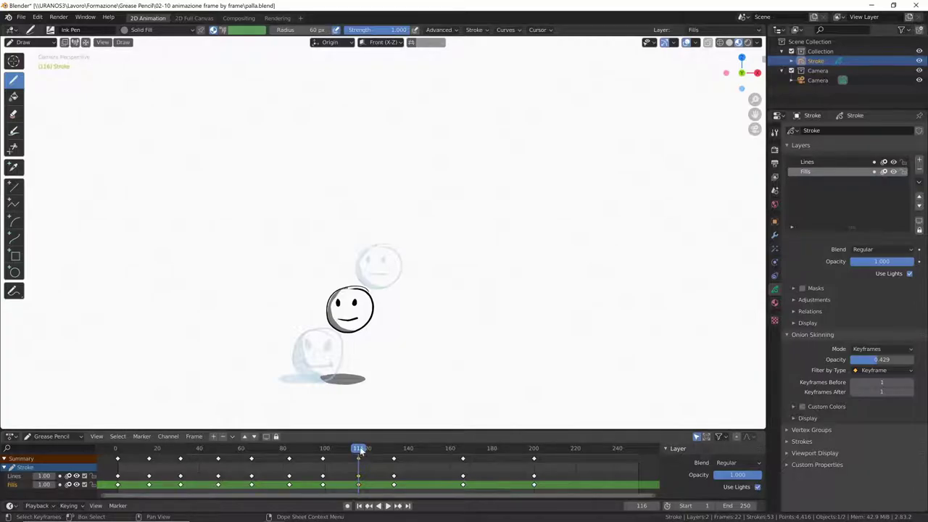
pyautogui.moveTo(360, 451); pyautogui.dragTo(364, 454)
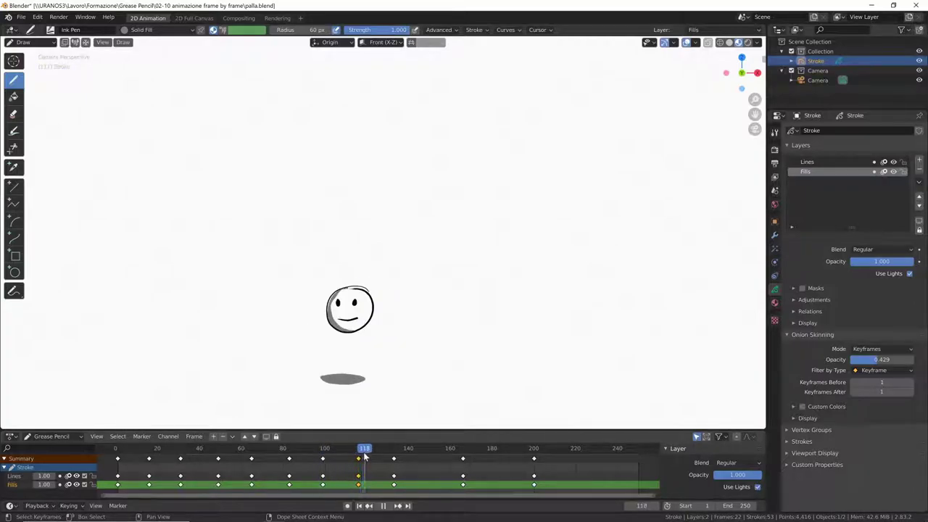
# Copy the frame-133 keyframe column on the Lines and Fills layers to frame 150.
pyautogui.click(359, 459)
pyautogui.press('space')
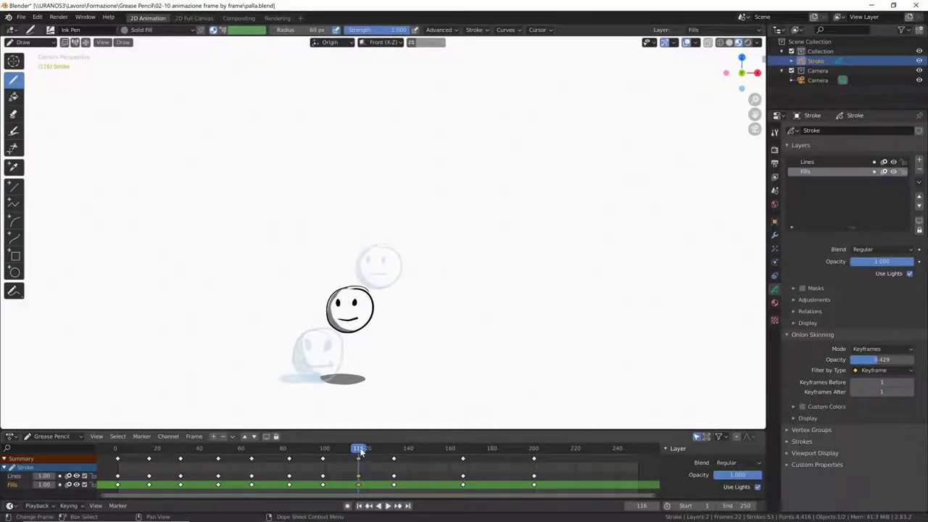
pyautogui.moveTo(360, 451); pyautogui.dragTo(420, 461)
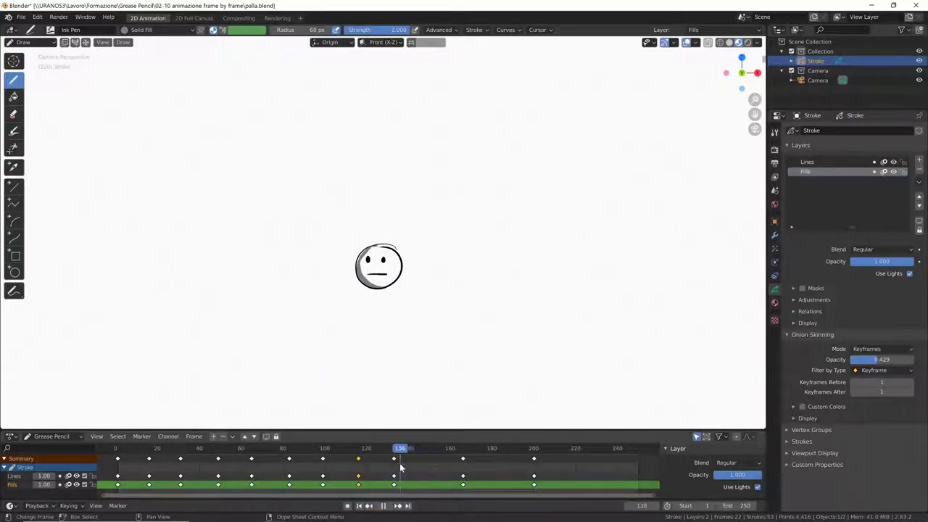
pyautogui.click(396, 461)
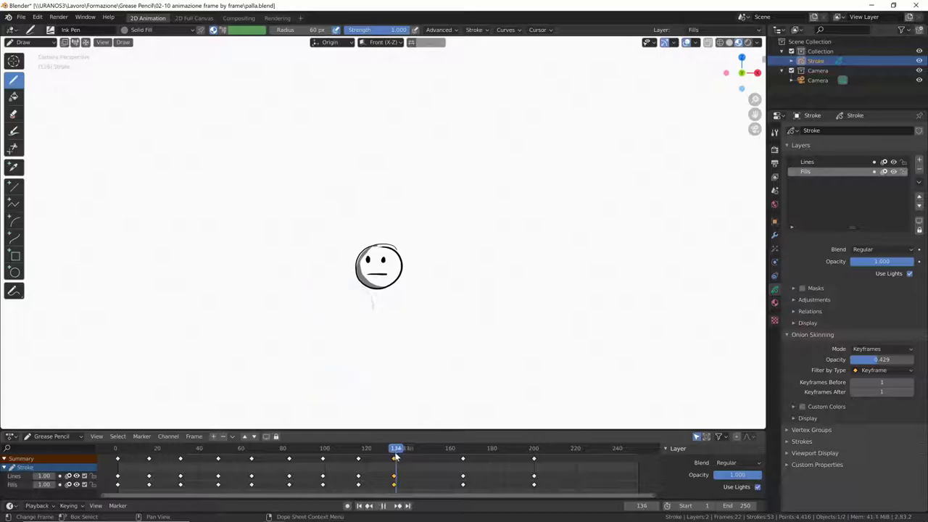
pyautogui.click(395, 461)
pyautogui.press('g')
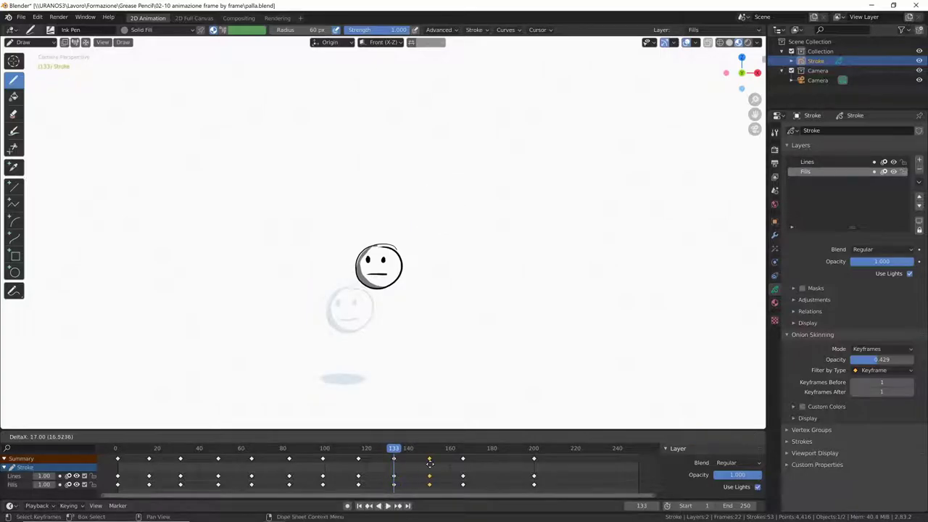
pyautogui.click(430, 461)
pyautogui.click(430, 461)
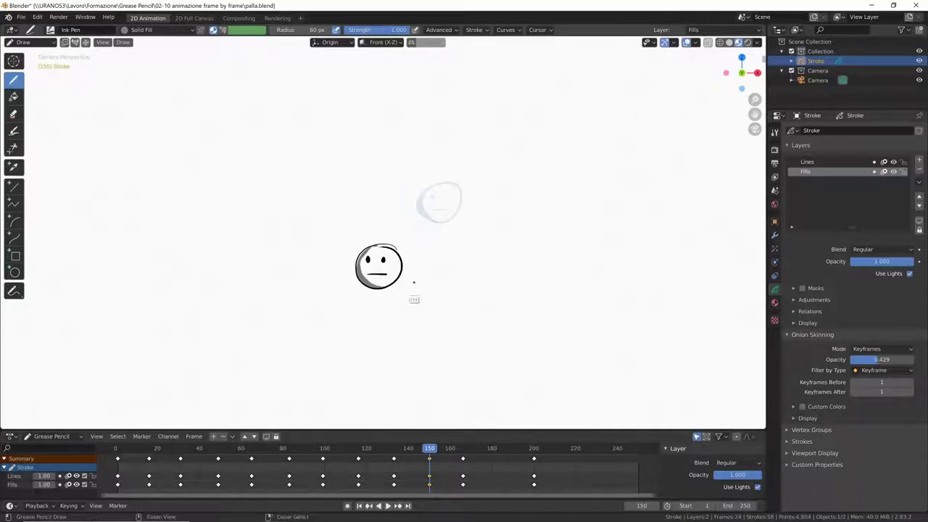
# In Edit Mode, move the frame-150 ball up and to the right.
pyautogui.hotkey('ctrl', 'Tab')
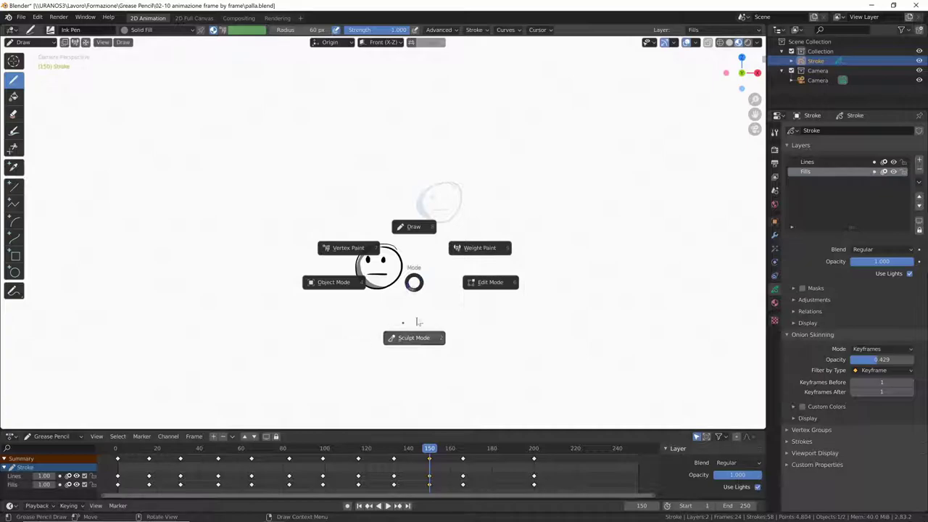
pyautogui.click(483, 282)
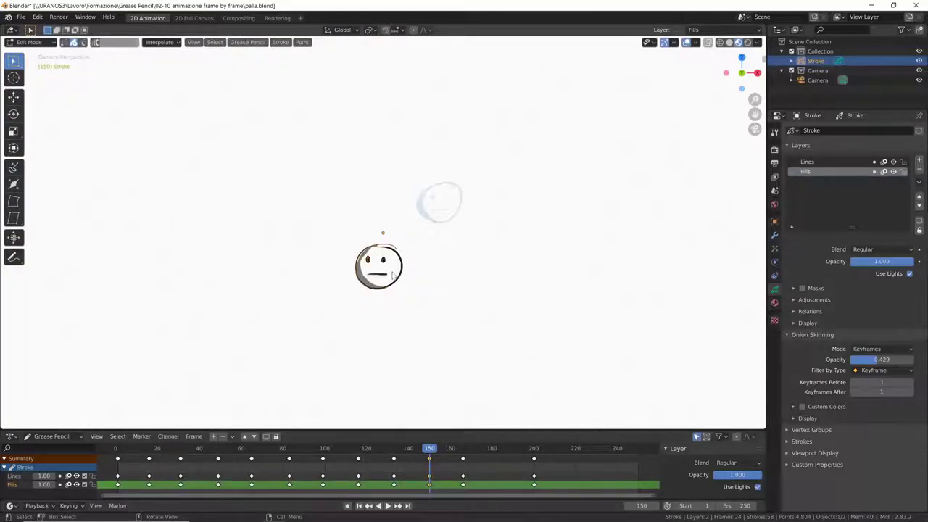
pyautogui.press('g')
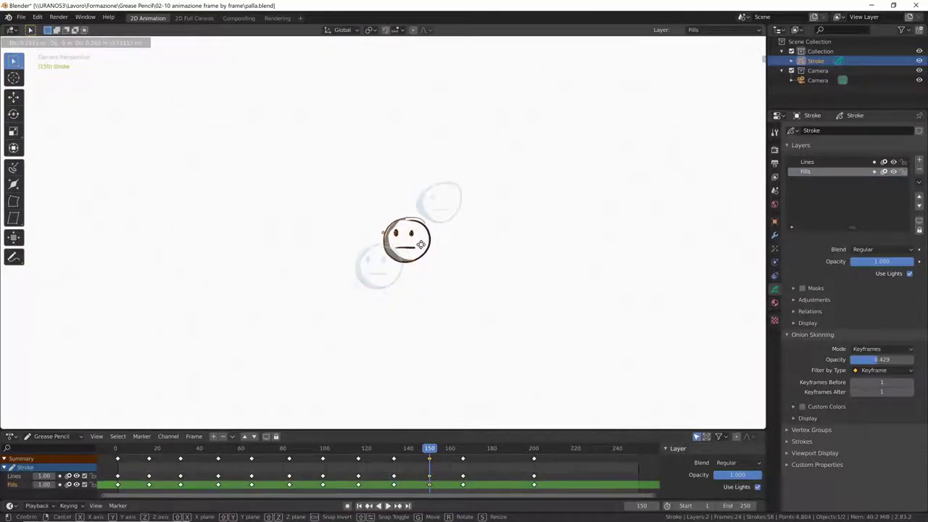
pyautogui.click(424, 248)
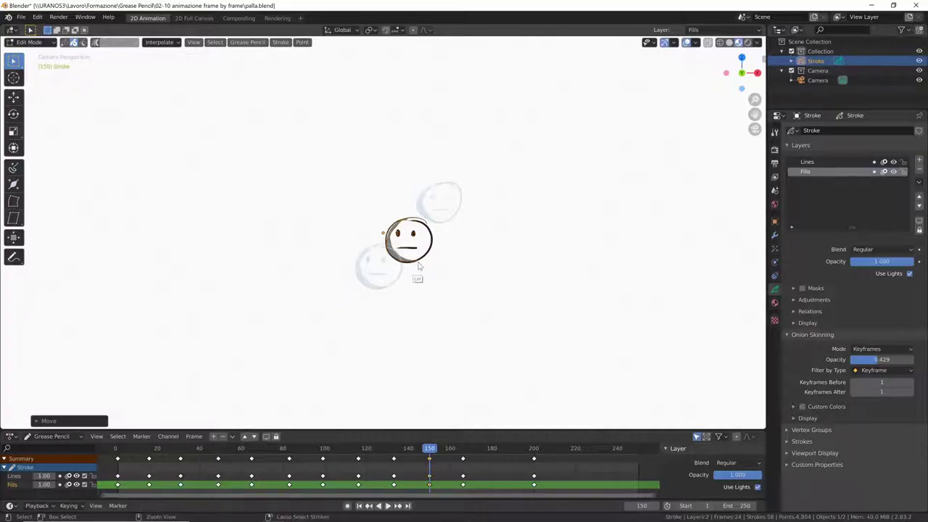
# In Sculpt Mode with a 31 px brush, push the mouth into a frown, then return to Edit Mode.
pyautogui.hotkey('ctrl', 'Tab')
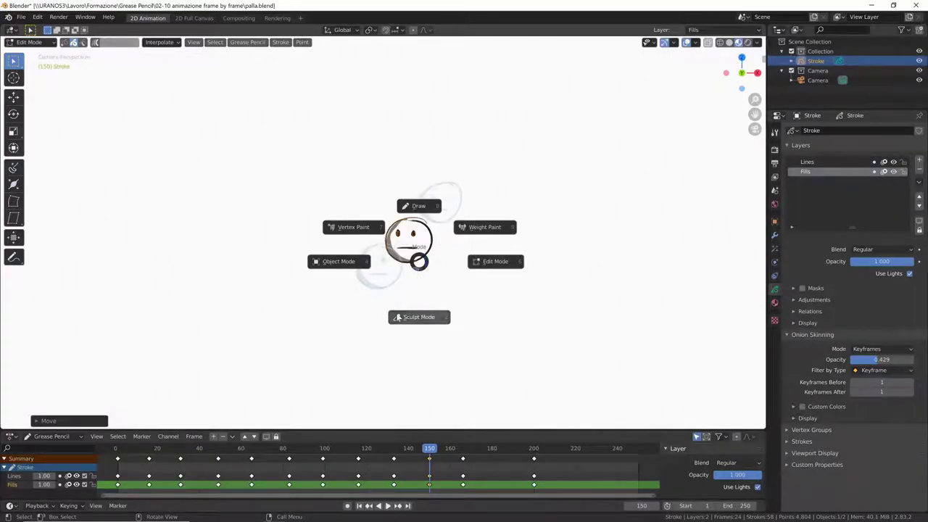
pyautogui.click(418, 316)
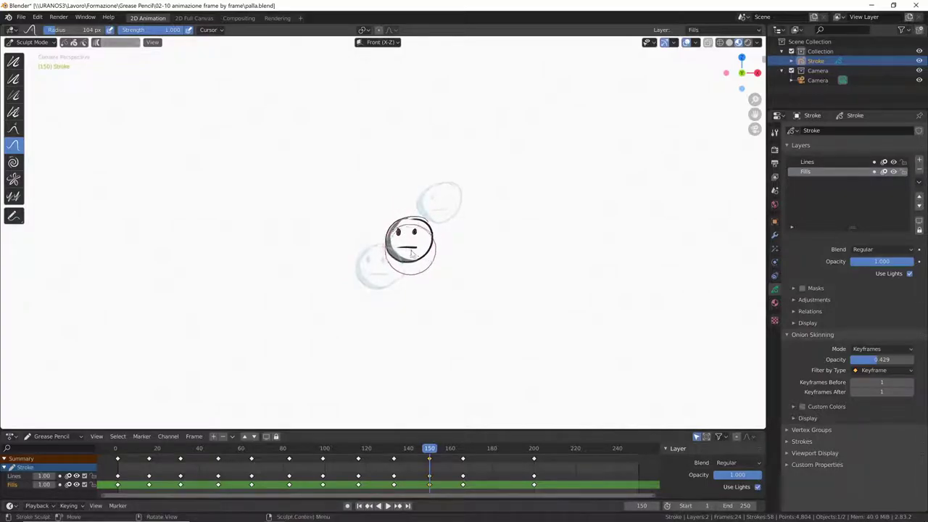
pyautogui.press('f')
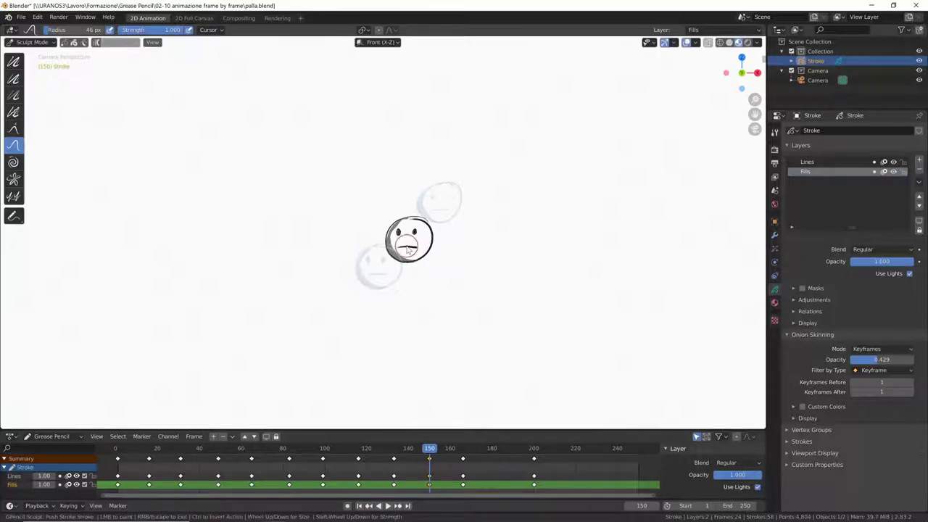
pyautogui.click(407, 242)
pyautogui.click(401, 238)
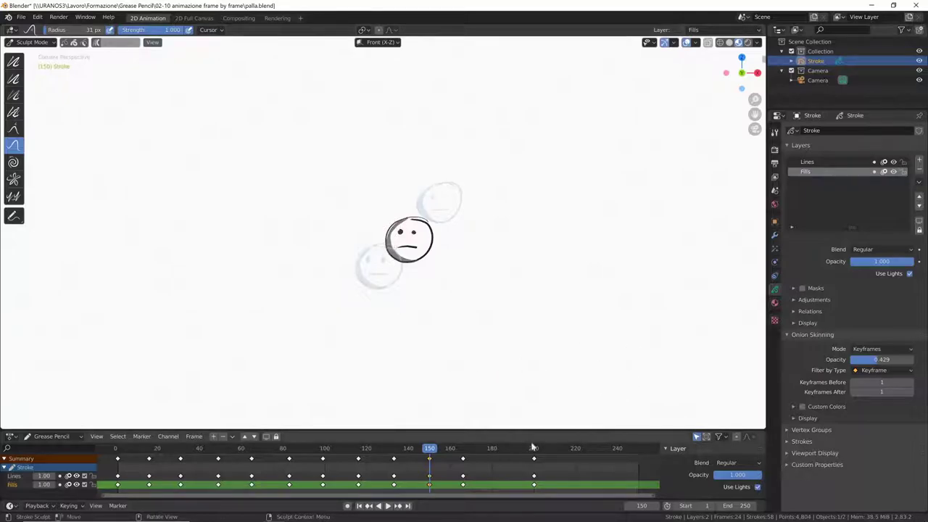
pyautogui.hotkey('ctrl', 'Tab')
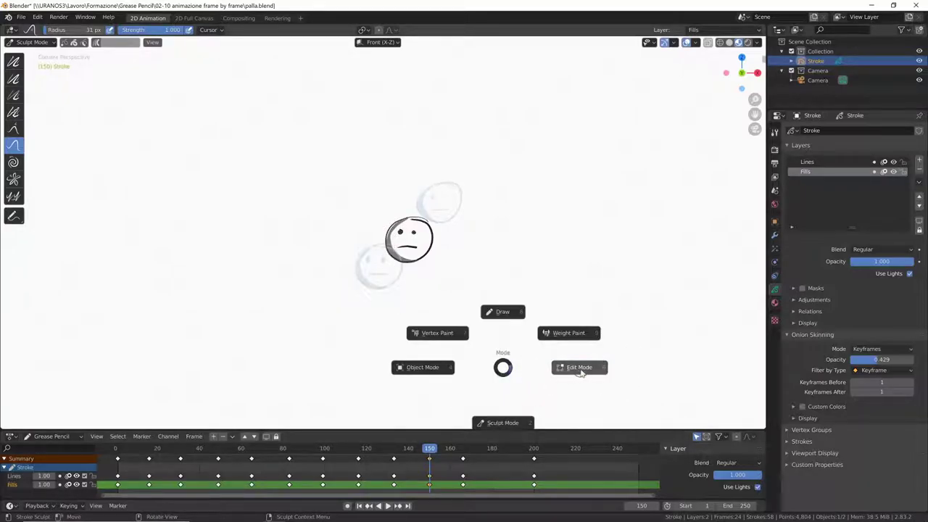
pyautogui.click(577, 367)
pyautogui.moveTo(431, 449)
pyautogui.mouseDown()
pyautogui.moveTo(358, 458)
pyautogui.moveTo(431, 451)
pyautogui.moveTo(394, 456)
pyautogui.mouseUp()
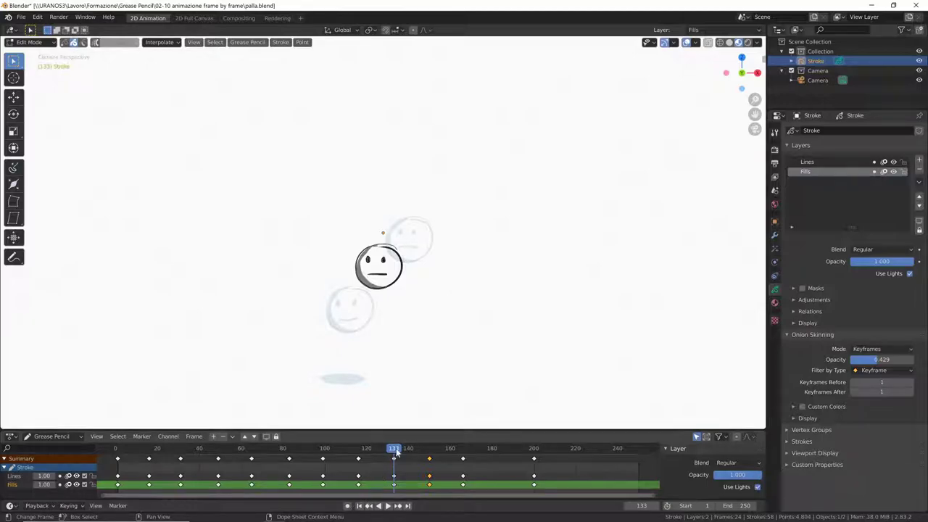
# Generate an interpolated in-between pose around frame 125 and play it back.
pyautogui.moveTo(395, 450); pyautogui.dragTo(377, 452)
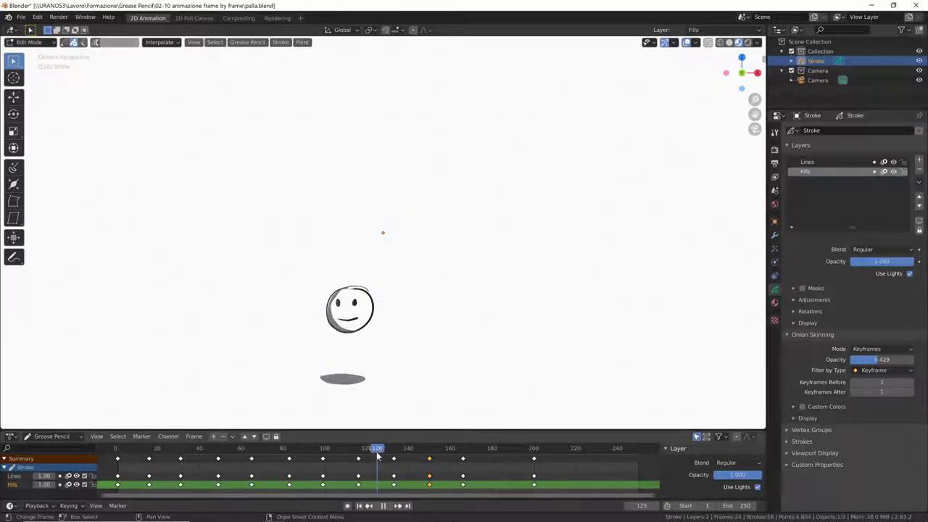
pyautogui.click(177, 44)
pyautogui.click(178, 44)
pyautogui.click(178, 44)
pyautogui.click(178, 43)
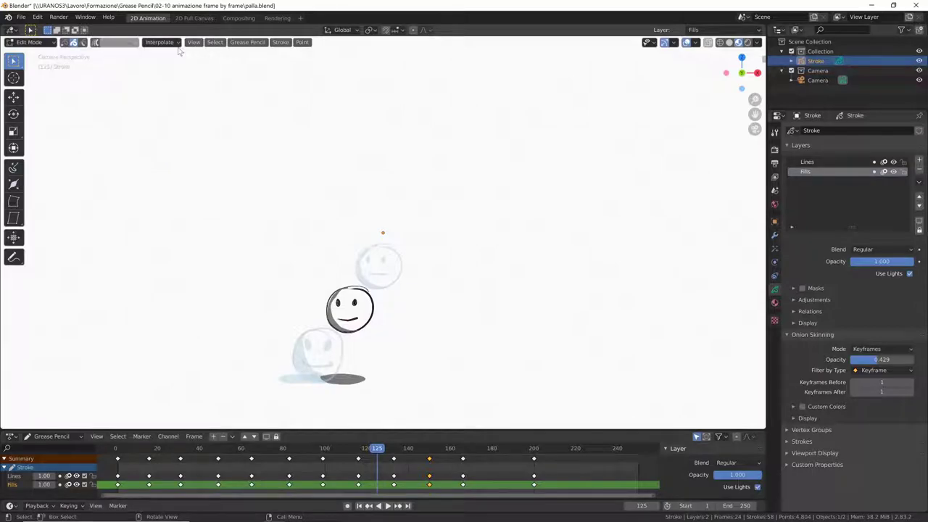
pyautogui.click(177, 44)
pyautogui.hotkey('ctrl', 'e')
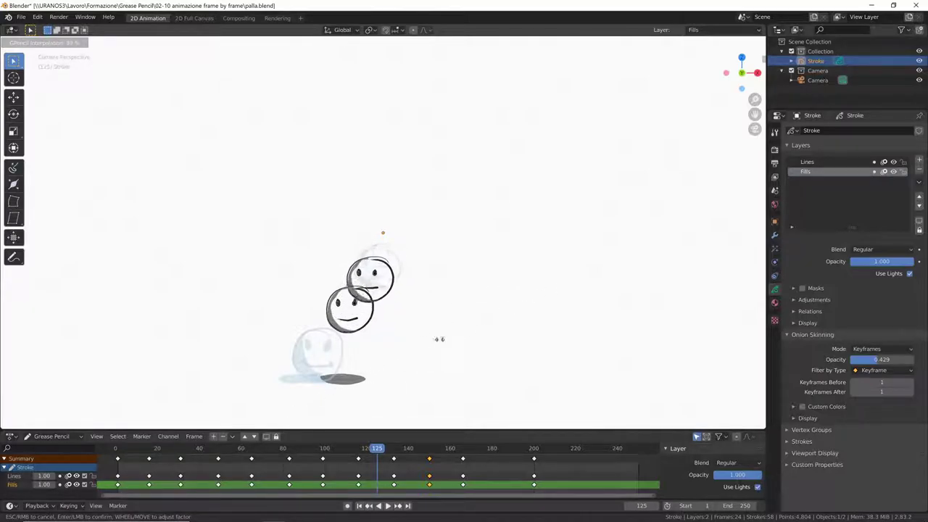
pyautogui.click(369, 382)
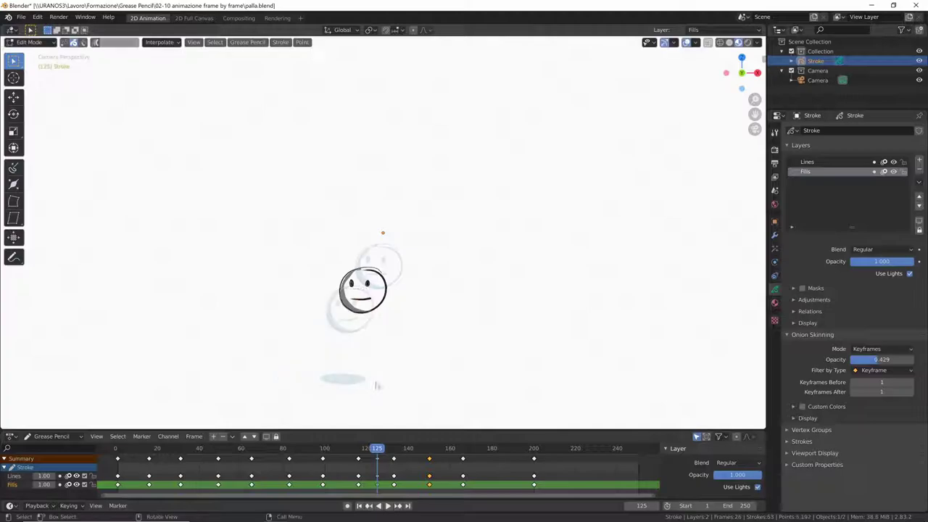
pyautogui.press('space')
pyautogui.press('space')
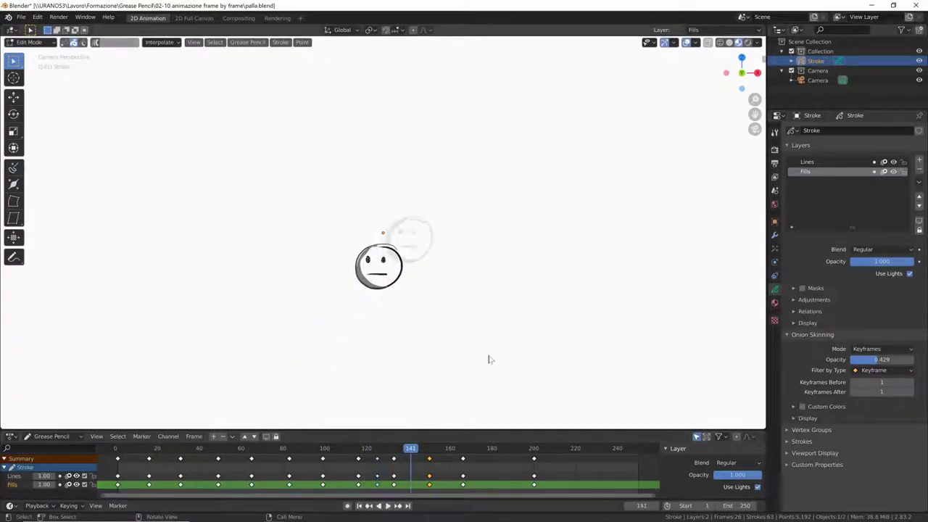
# Add interpolated in-between poses at frames 141 and 107.
pyautogui.hotkey('ctrl', 'e')
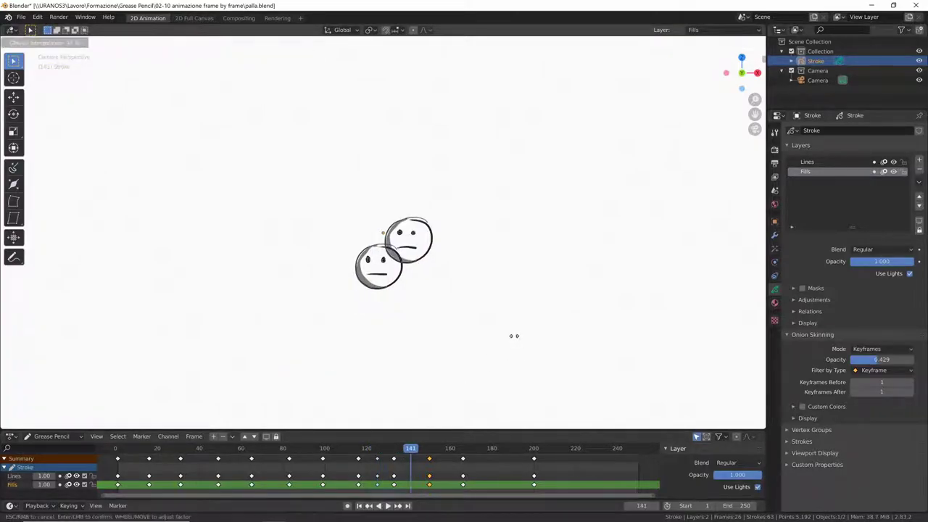
pyautogui.click(415, 377)
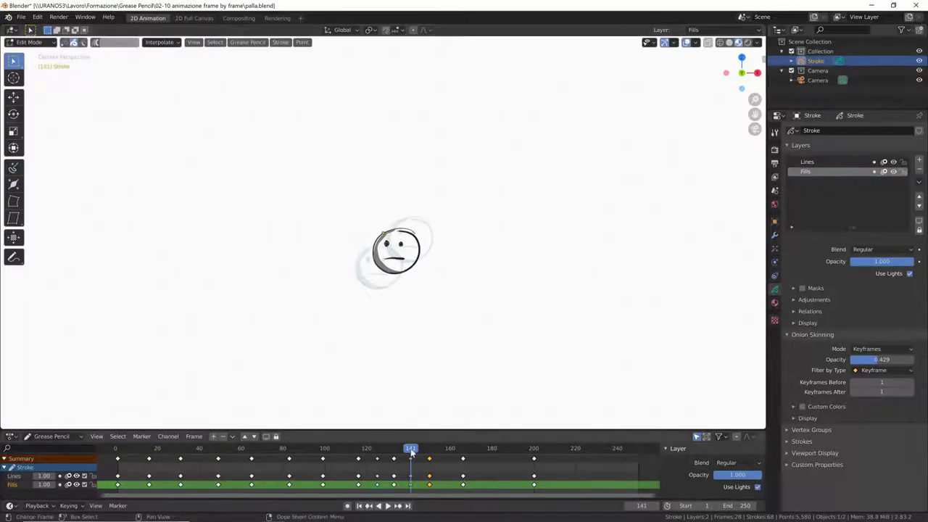
pyautogui.hotkey('shift', 'ctrl', 'space')
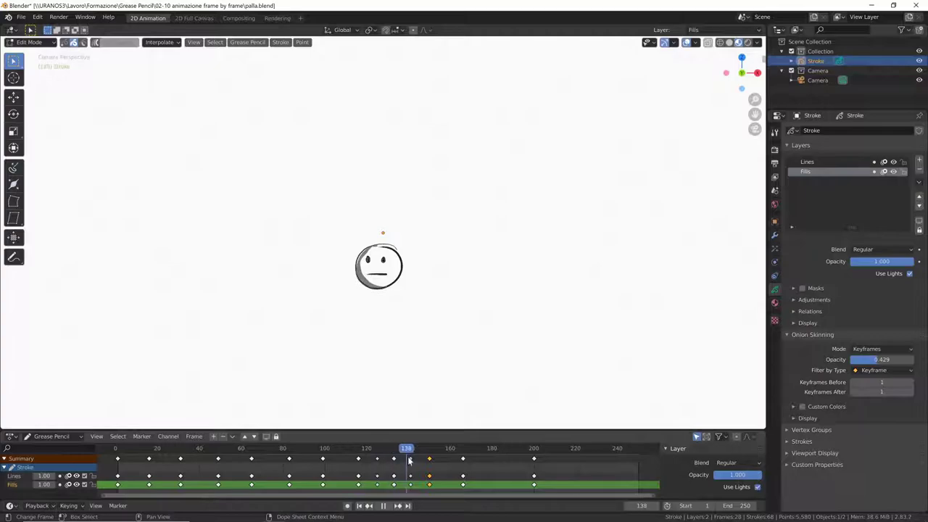
pyautogui.press('space')
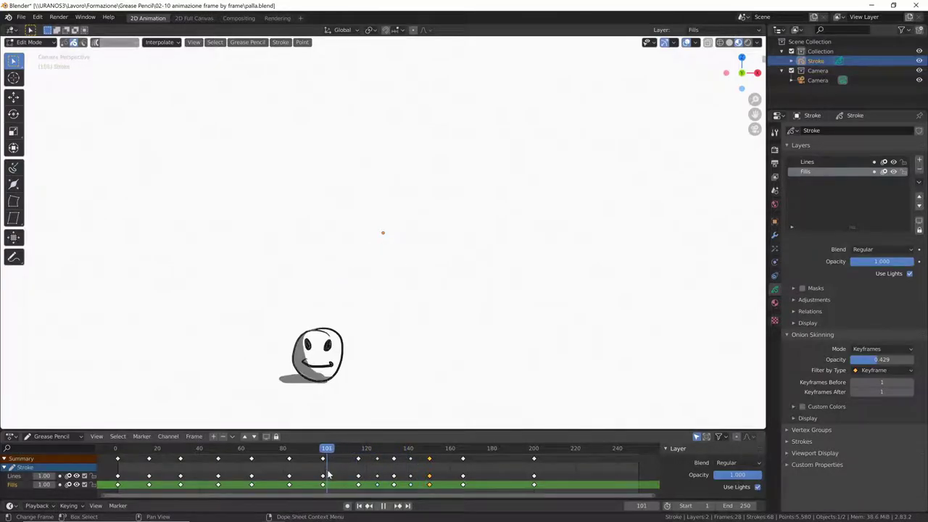
pyautogui.hotkey('ctrl', 'e')
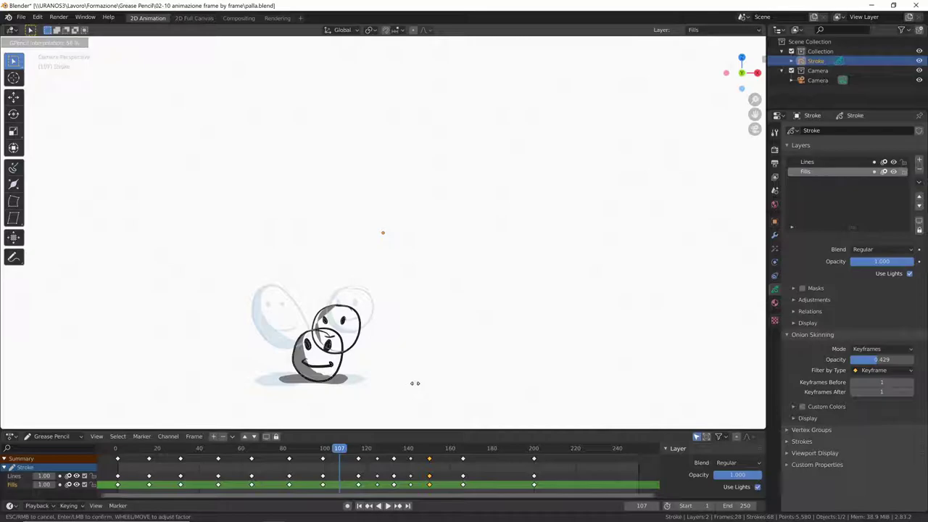
pyautogui.click(415, 383)
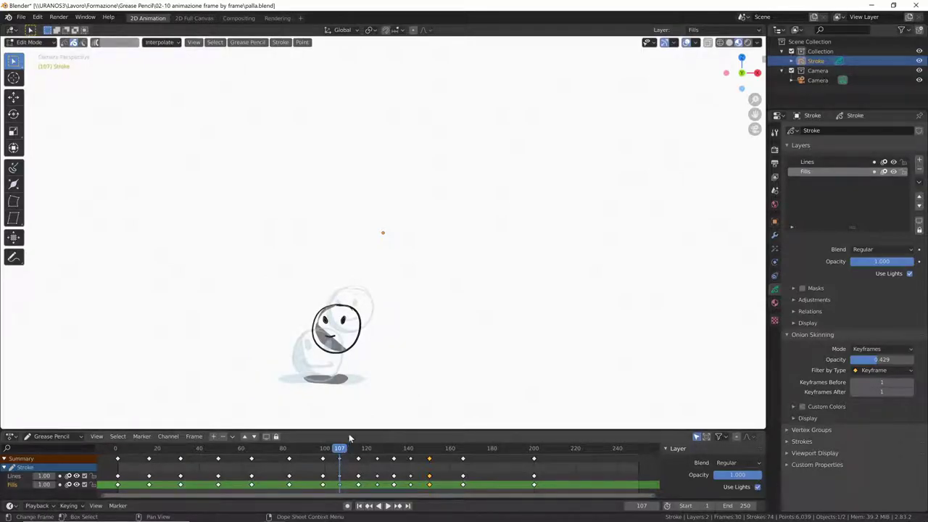
# In Sculpt Mode with the Lines layer locked, push the grey fill toward the ball's left side.
pyautogui.hotkey('ctrl', 'Tab')
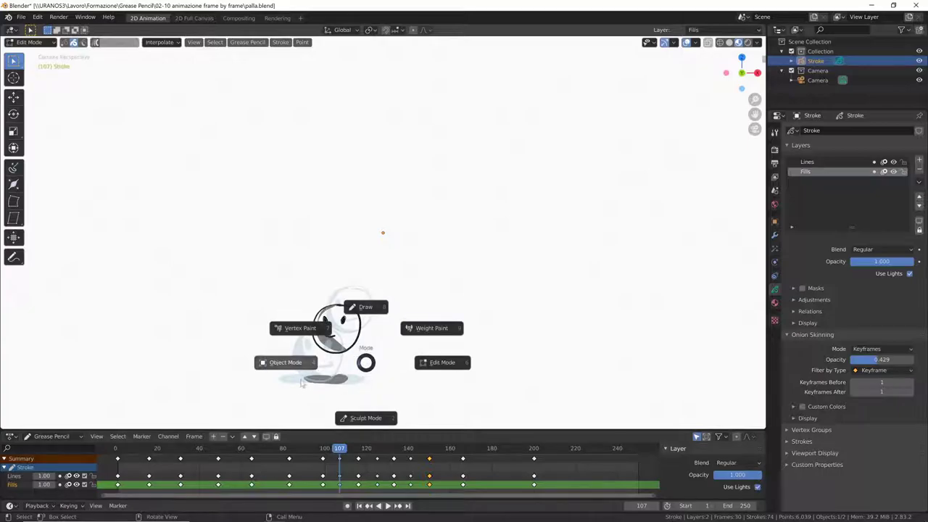
pyautogui.click(366, 418)
pyautogui.moveTo(337, 338); pyautogui.dragTo(332, 338)
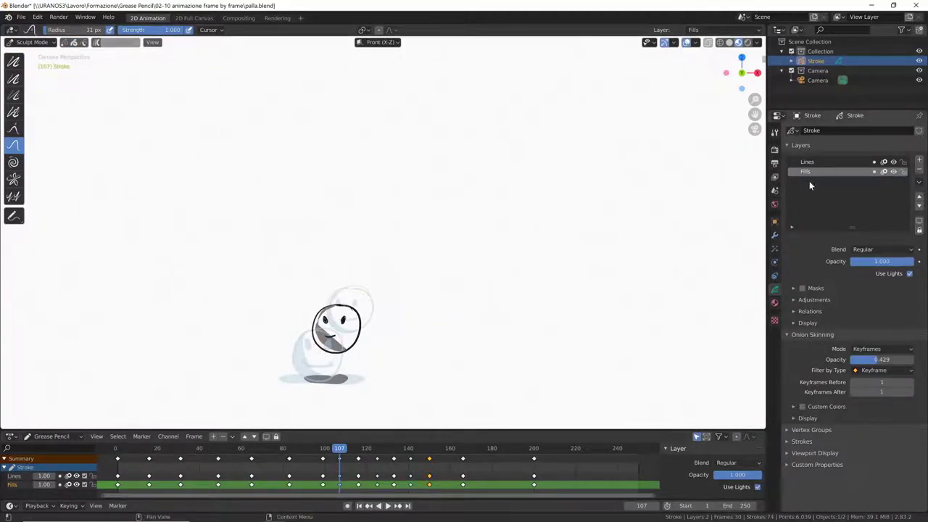
pyautogui.click(903, 162)
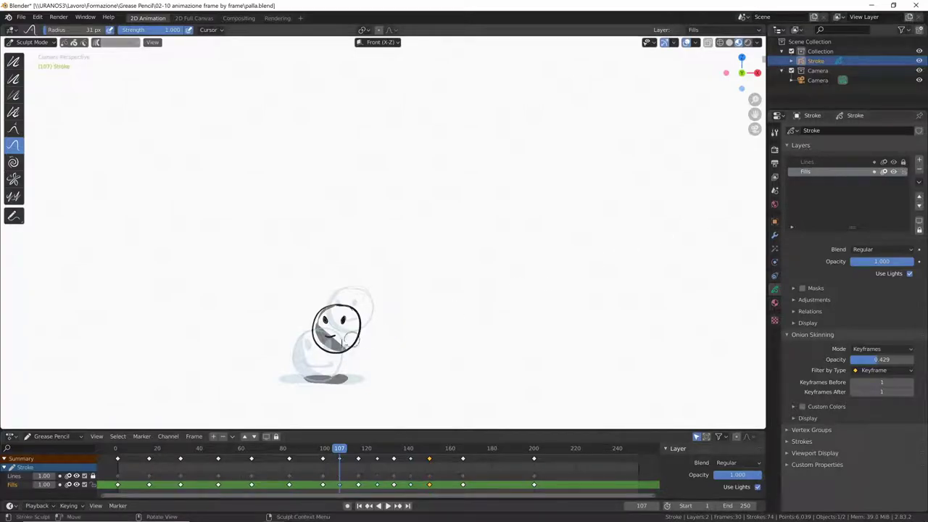
pyautogui.press('f')
pyautogui.click(349, 339)
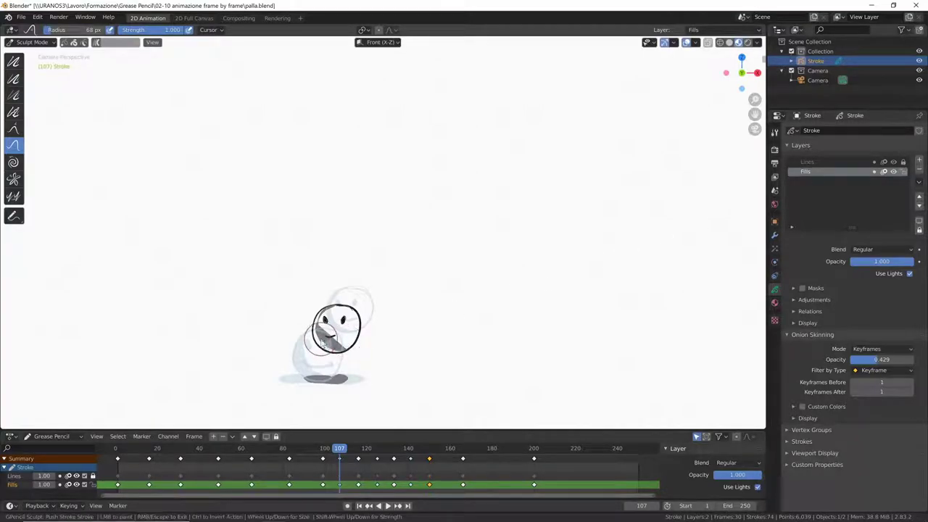
pyautogui.moveTo(315, 335); pyautogui.dragTo(332, 358)
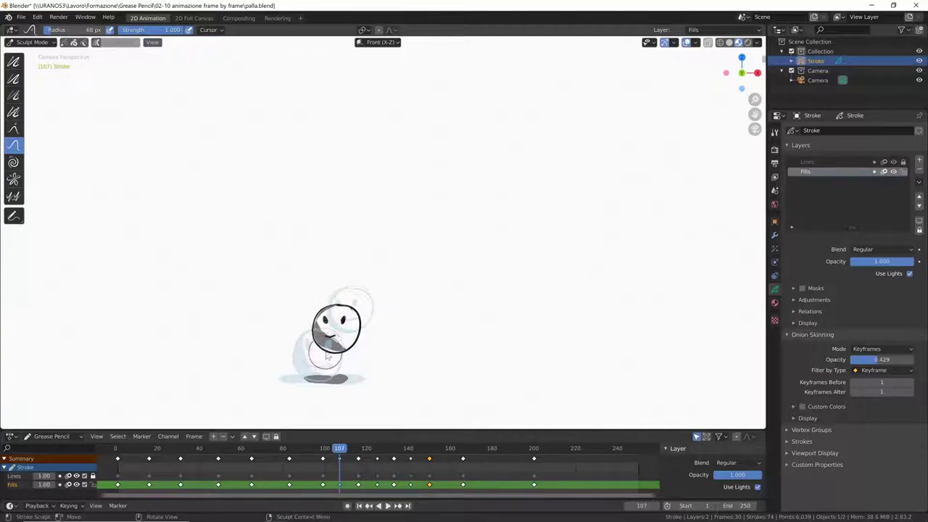
pyautogui.press('f')
pyautogui.click(334, 332)
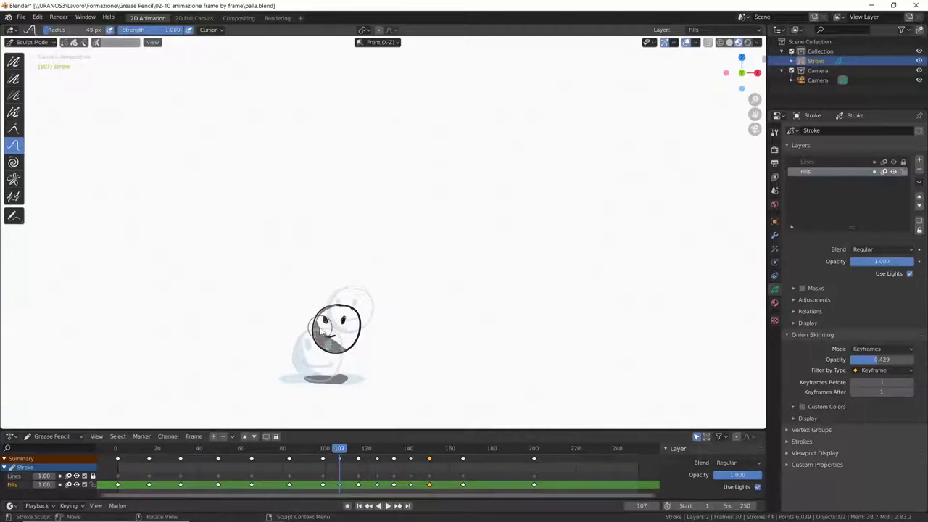
# Redraw the dark-grey fill over the ball's left side in Draw mode and play to check it.
pyautogui.moveTo(323, 337); pyautogui.dragTo(365, 376)
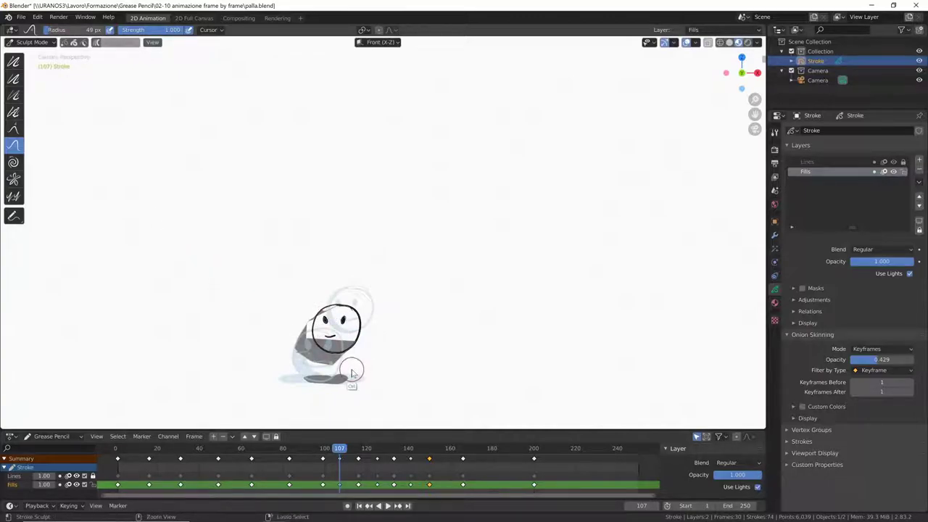
pyautogui.hotkey('ctrl', 'Tab')
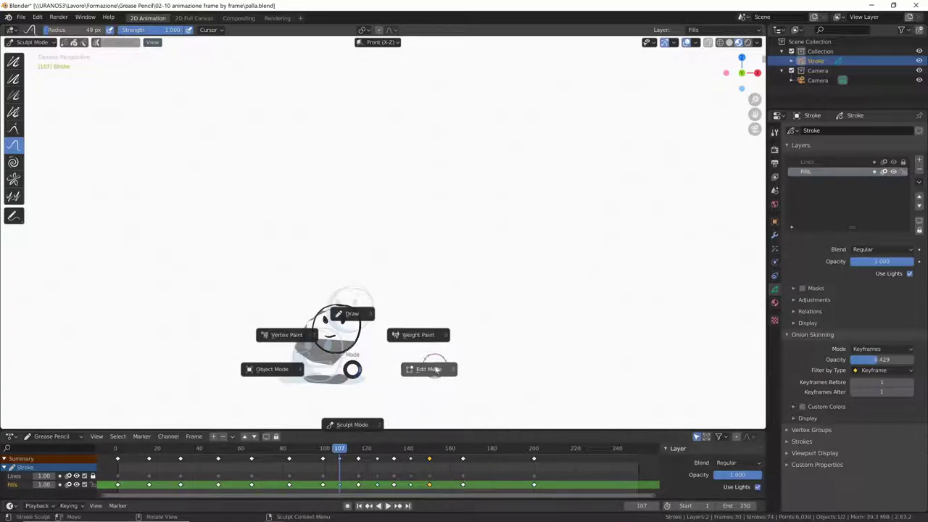
pyautogui.click(350, 325)
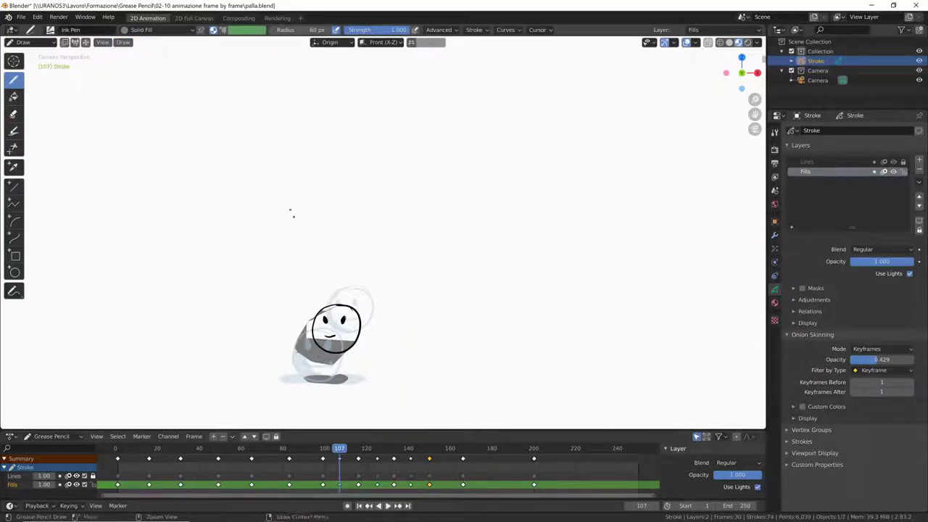
pyautogui.moveTo(352, 359); pyautogui.dragTo(328, 333)
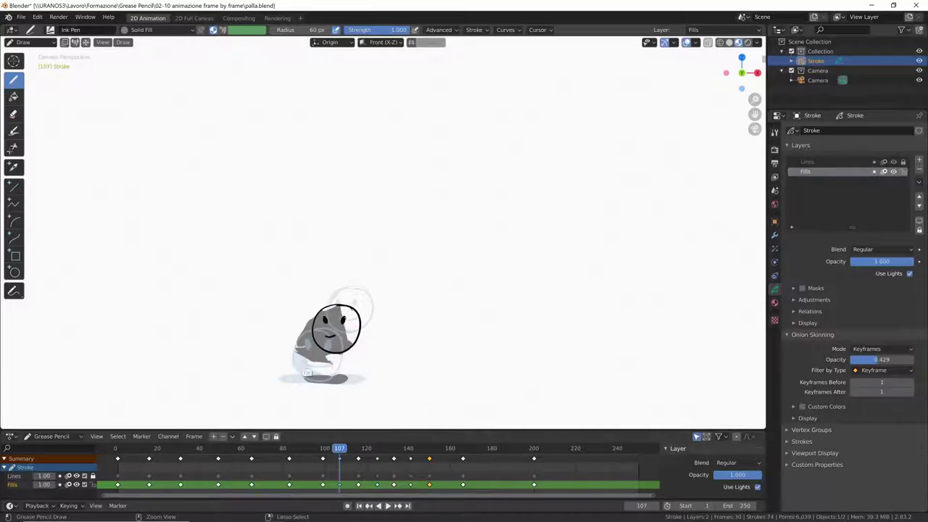
pyautogui.hotkey('ctrl', 'z')
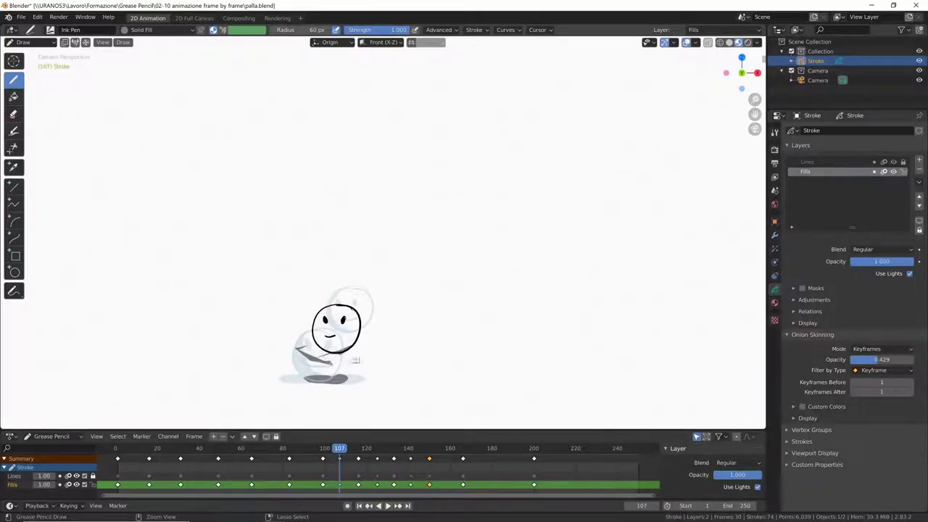
pyautogui.hotkey('ctrl', 'z')
pyautogui.hotkey('ctrl', 'z')
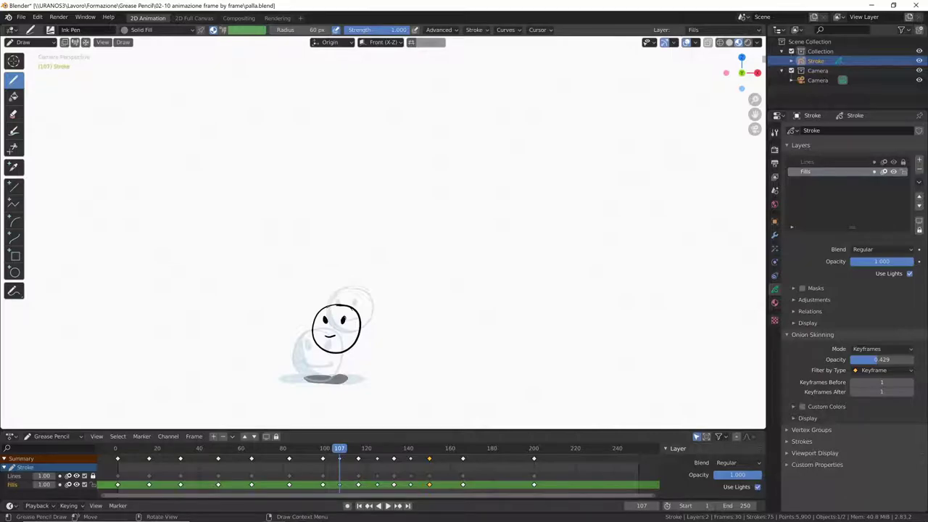
pyautogui.moveTo(324, 310); pyautogui.dragTo(337, 345)
pyautogui.hotkey('ctrl', 'z')
pyautogui.moveTo(326, 310)
pyautogui.mouseDown()
pyautogui.moveTo(330, 341)
pyautogui.moveTo(354, 298)
pyautogui.mouseUp()
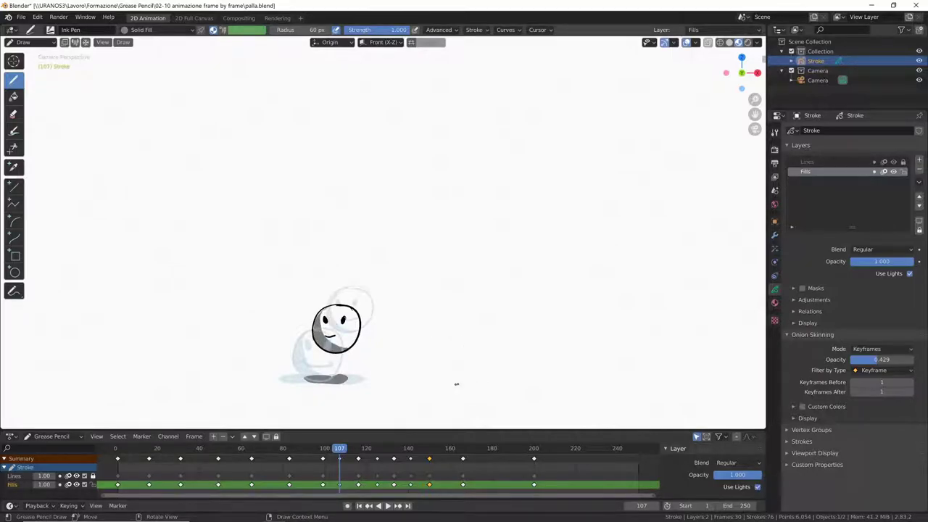
pyautogui.press('space')
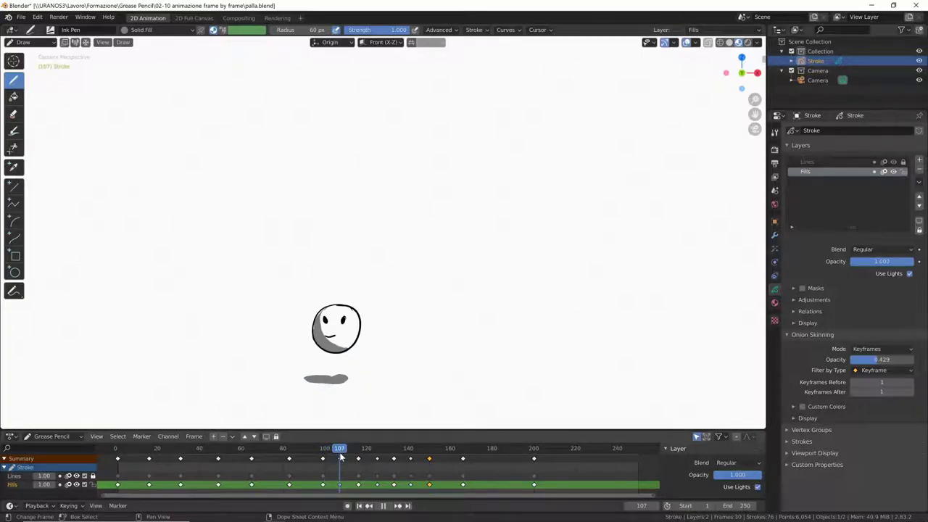
pyautogui.press('Escape')
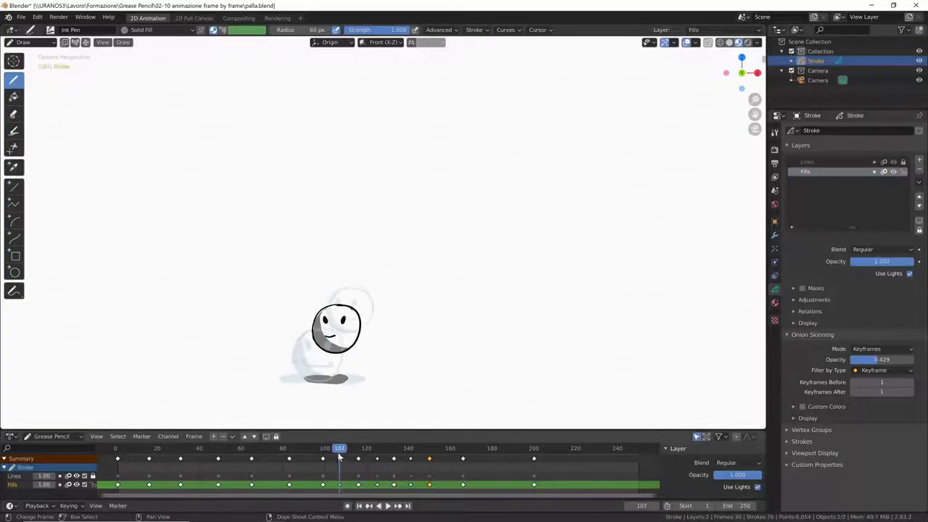
# Back in Sculpt Mode, push the mouth strokes to tidy the frame-107 smile.
pyautogui.hotkey('ctrl', 'Tab')
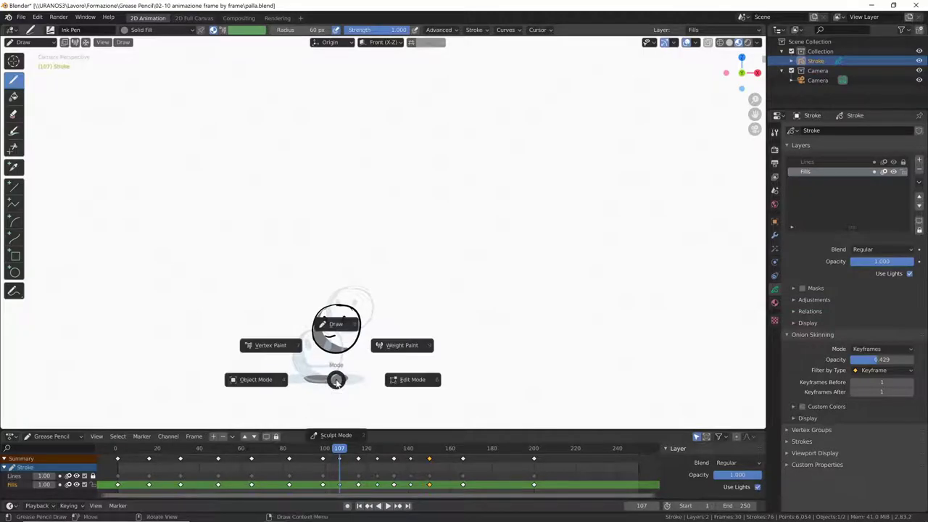
pyautogui.click(335, 436)
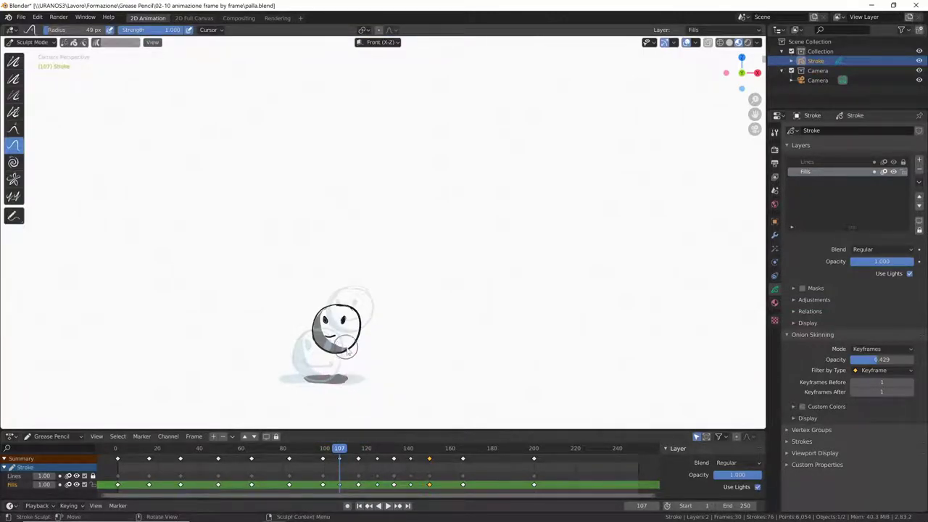
pyautogui.moveTo(338, 339); pyautogui.dragTo(332, 342)
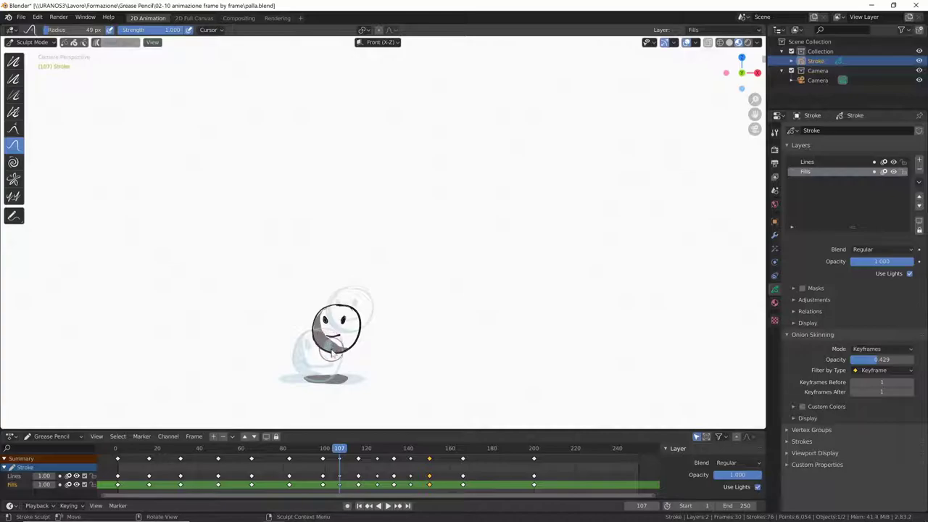
pyautogui.moveTo(339, 338); pyautogui.dragTo(341, 340)
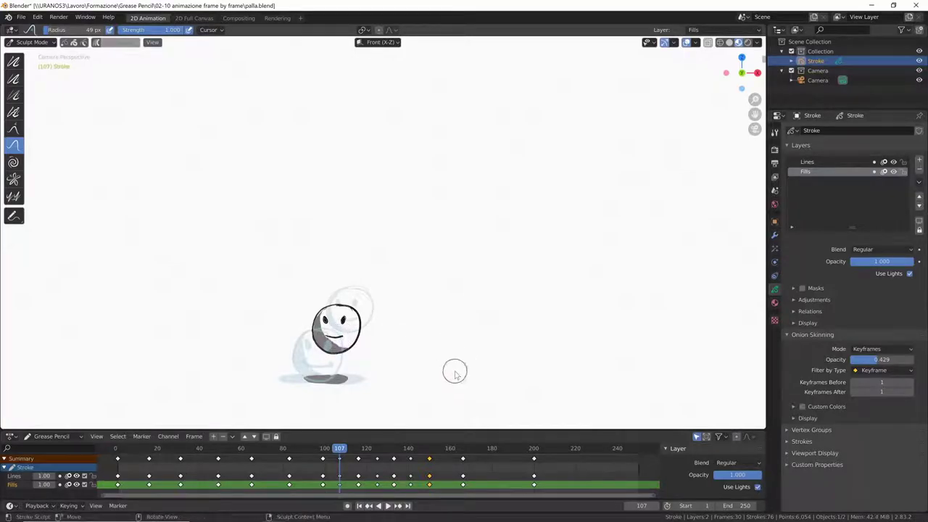
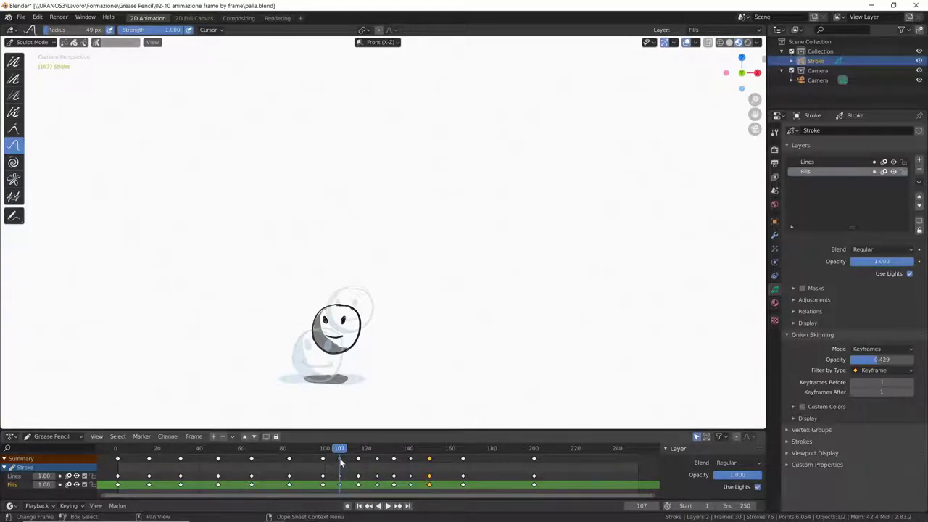
# Deselect the ball's keyframes, check the keyframe type, and scrub around frame 107 to view the squash pose.
pyautogui.click(340, 458)
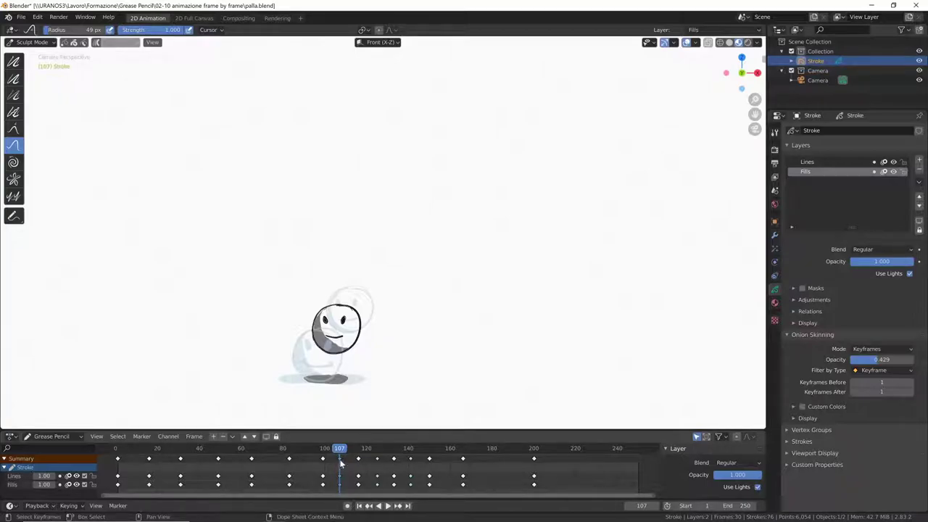
pyautogui.rightClick(341, 461)
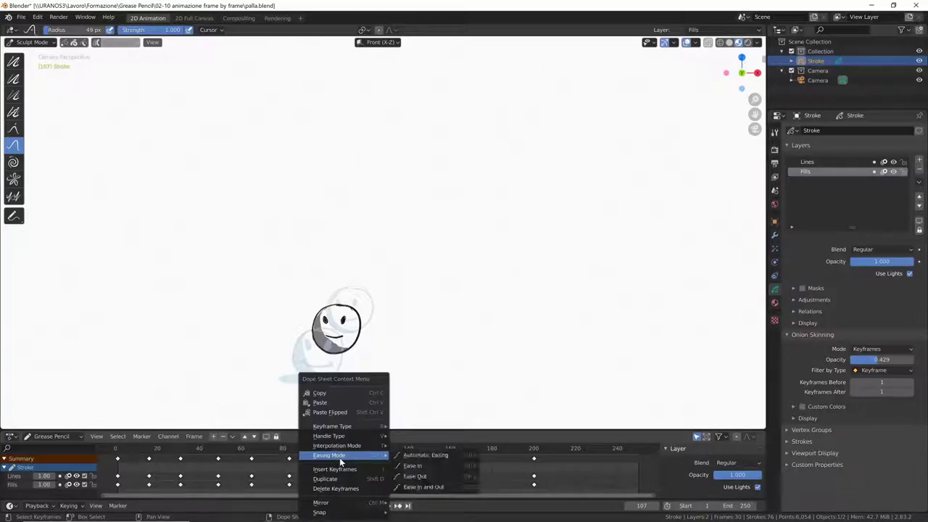
pyautogui.moveTo(333, 427)
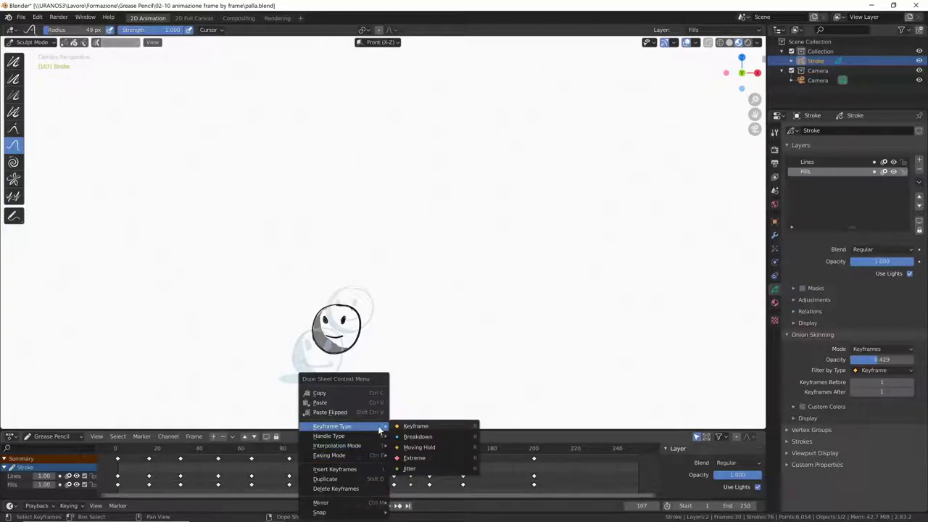
pyautogui.click(456, 426)
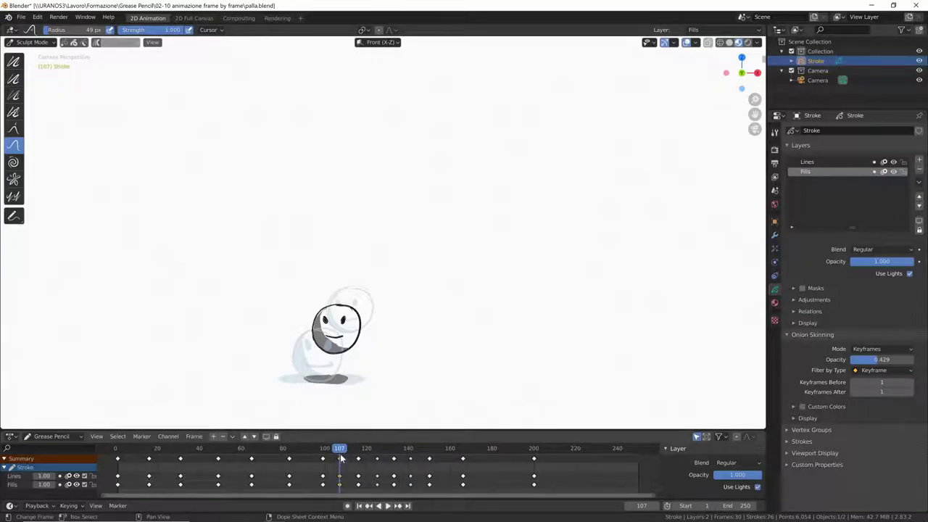
pyautogui.moveTo(343, 451); pyautogui.dragTo(349, 454)
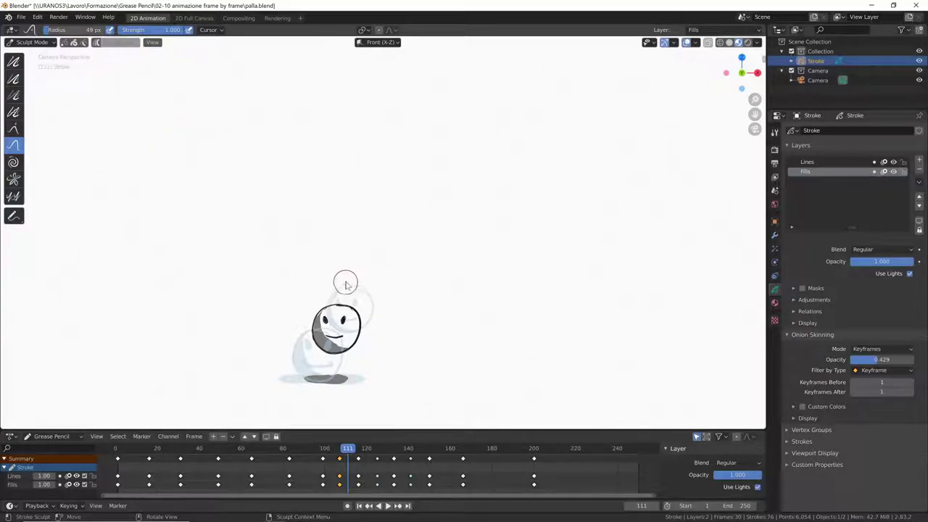
# Put the ball in Edit Mode with Interpolate open, and scrub to frames 108 and 32.
pyautogui.hotkey('ctrl', 'Tab')
pyautogui.click(419, 282)
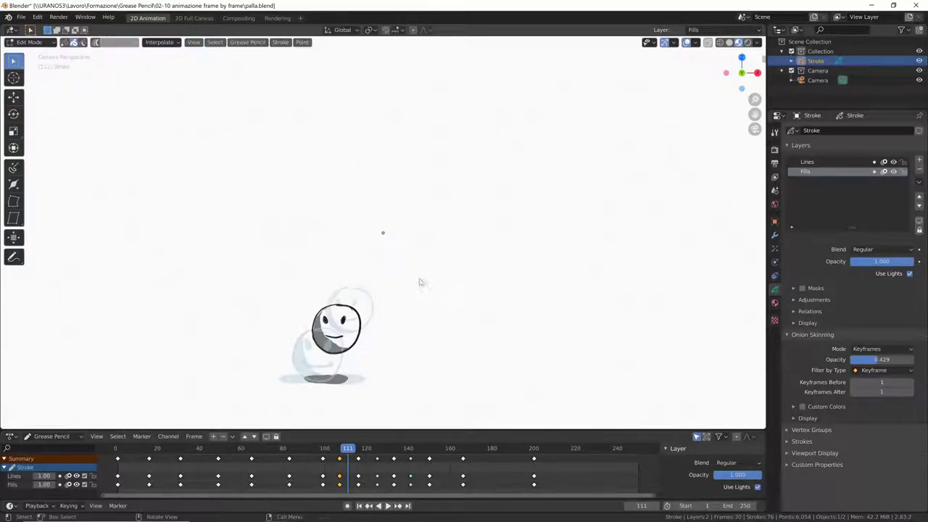
pyautogui.click(176, 45)
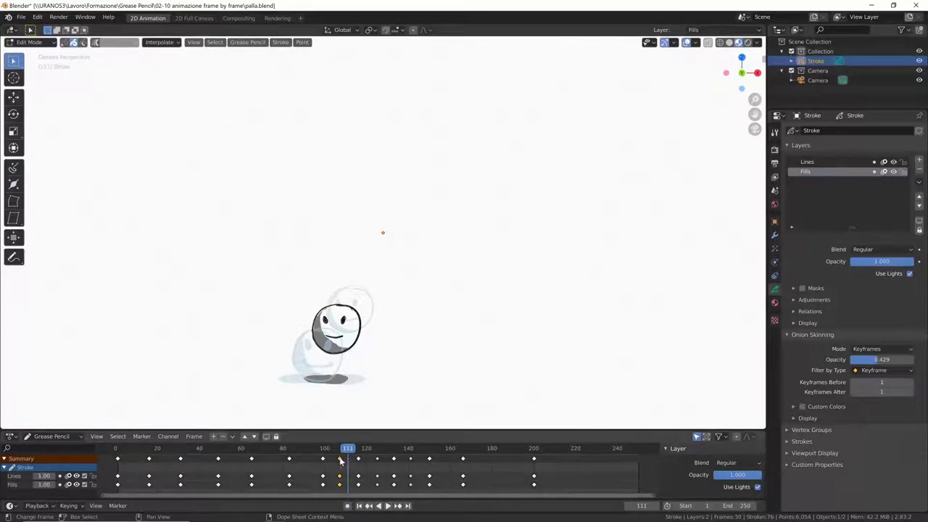
pyautogui.moveTo(349, 451); pyautogui.dragTo(344, 455)
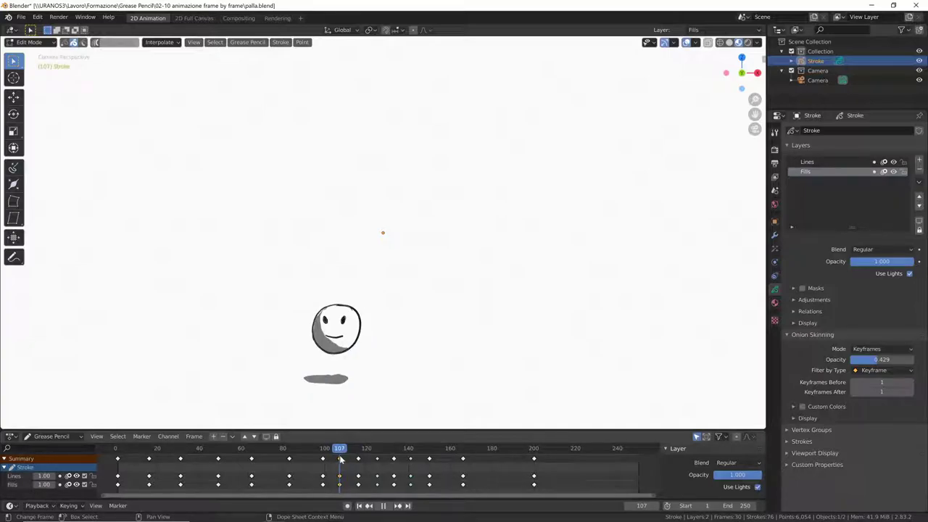
pyautogui.moveTo(351, 460); pyautogui.dragTo(116, 484)
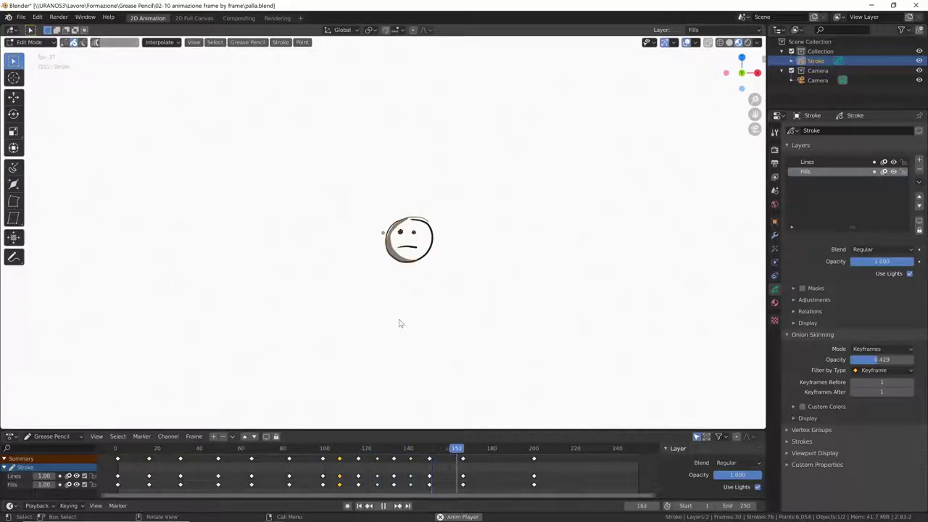
# Save palla.blend, then rewind to frame 38 and play the bounce, stopping at frame 99.
pyautogui.press('space')
pyautogui.hotkey('ctrl', 's')
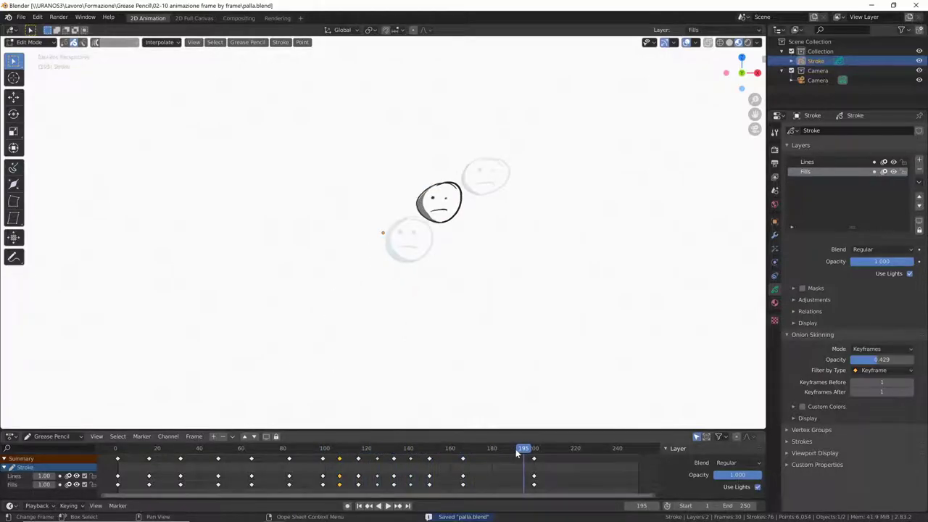
pyautogui.moveTo(524, 451)
pyautogui.mouseDown()
pyautogui.moveTo(202, 472)
pyautogui.moveTo(397, 464)
pyautogui.moveTo(251, 471)
pyautogui.moveTo(359, 475)
pyautogui.moveTo(283, 491)
pyautogui.moveTo(305, 486)
pyautogui.moveTo(183, 479)
pyautogui.moveTo(485, 476)
pyautogui.moveTo(291, 482)
pyautogui.moveTo(339, 478)
pyautogui.moveTo(324, 483)
pyautogui.mouseUp()
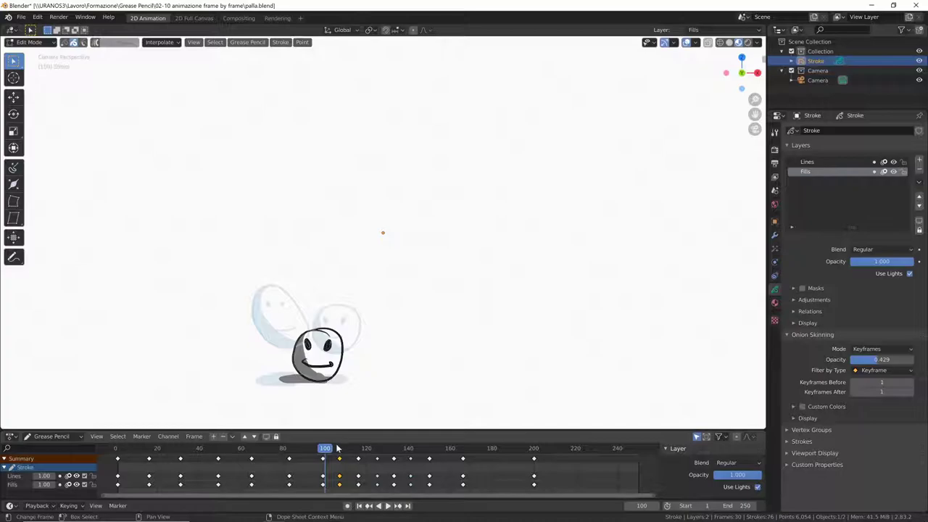
pyautogui.press('space')
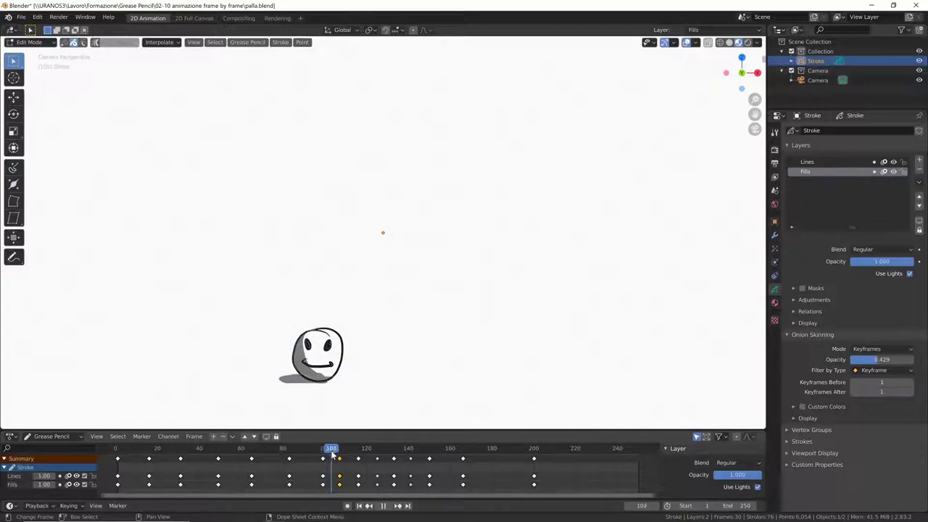
pyautogui.press('Escape')
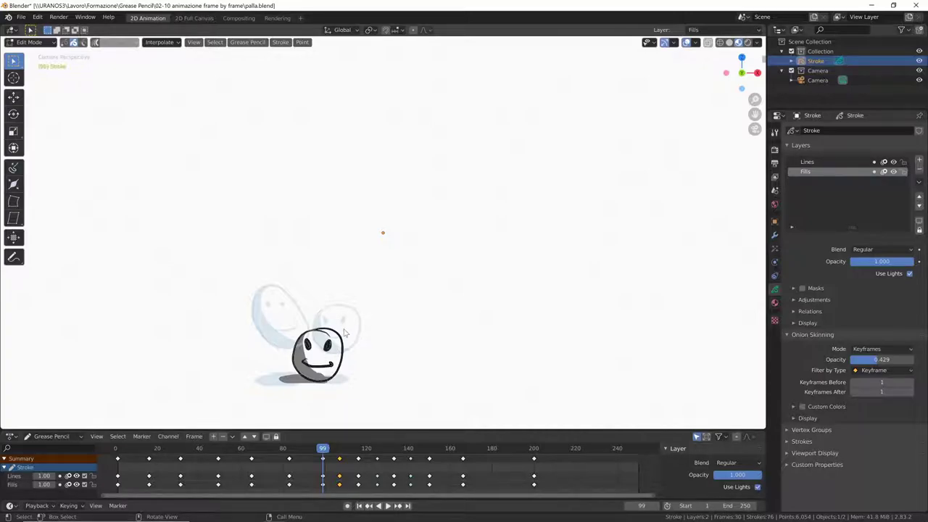
pyautogui.hotkey('ctrl', 'Tab')
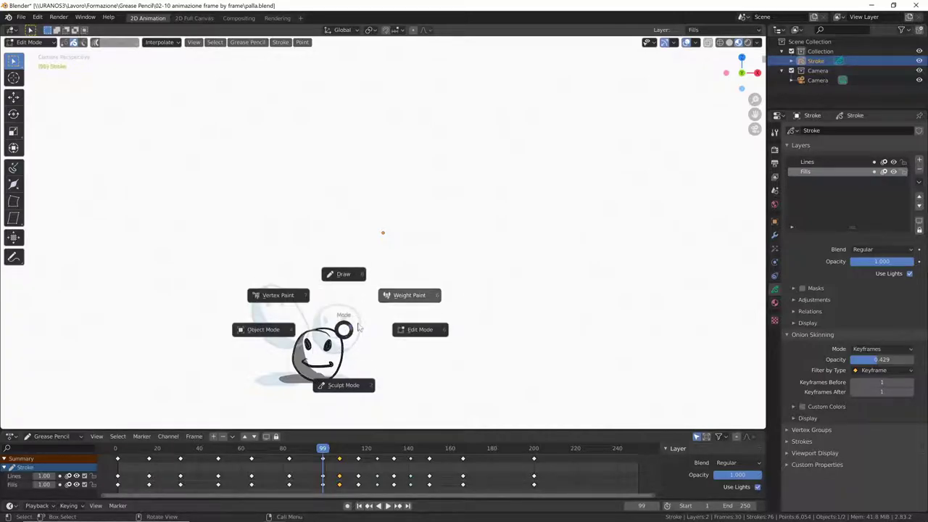
# In Sculpt Mode with a 243 px brush, push the ball's top flat at frame 99.
pyautogui.click(344, 384)
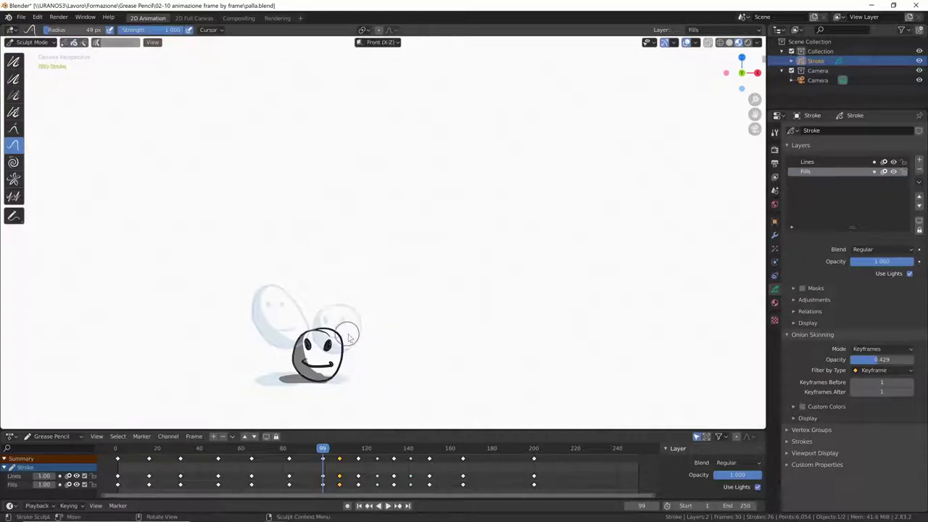
pyautogui.press('f')
pyautogui.click(394, 336)
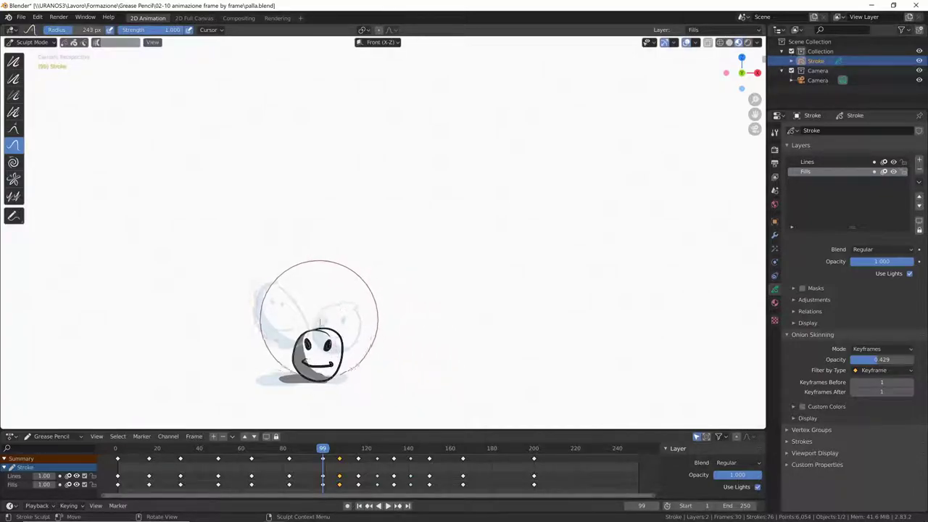
pyautogui.moveTo(320, 311); pyautogui.dragTo(333, 346)
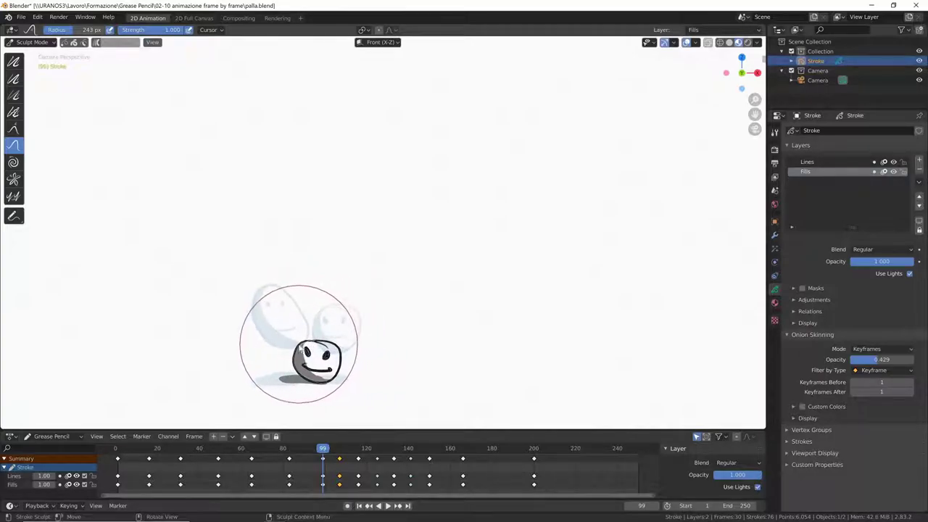
pyautogui.moveTo(307, 334); pyautogui.dragTo(301, 346)
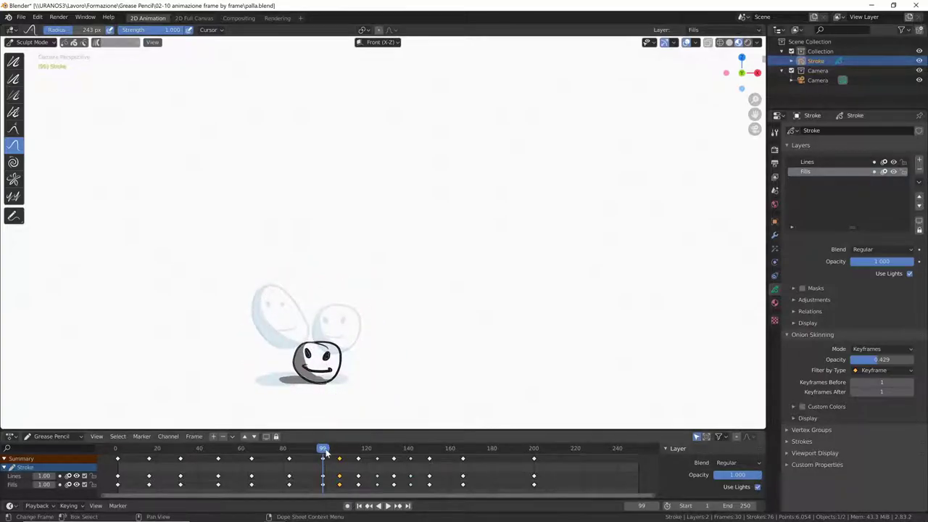
# Push-sculpt the ball into stretched egg shapes on frames 107, 116 and 65.
pyautogui.moveTo(324, 451)
pyautogui.mouseDown()
pyautogui.moveTo(291, 455)
pyautogui.moveTo(338, 461)
pyautogui.mouseUp()
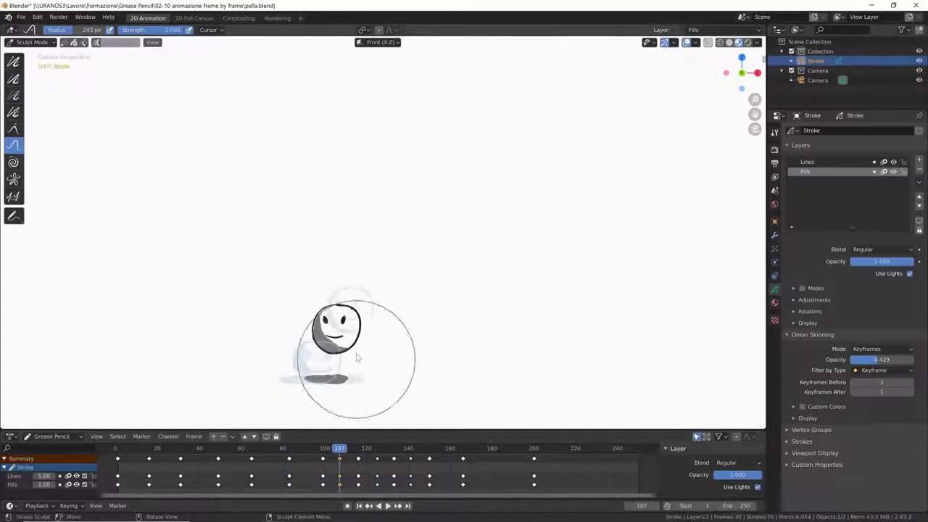
pyautogui.moveTo(342, 319); pyautogui.dragTo(338, 311)
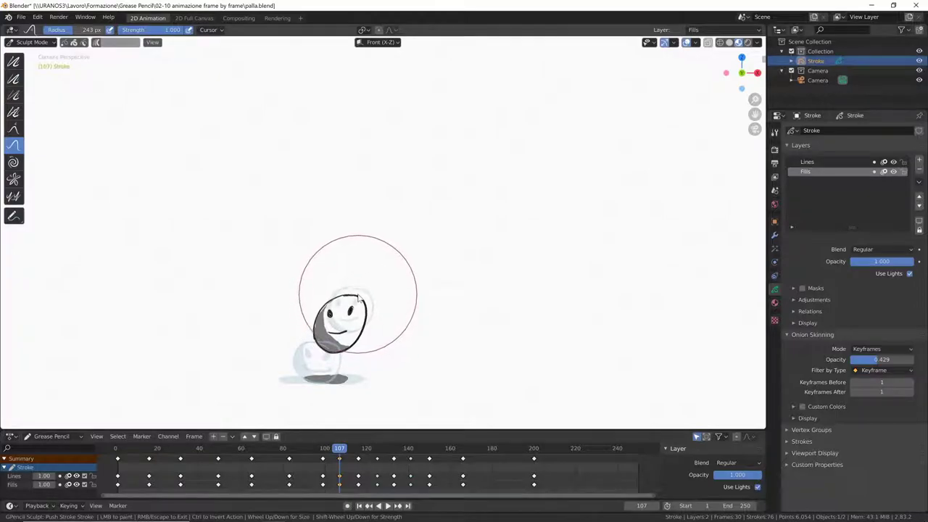
pyautogui.press('space')
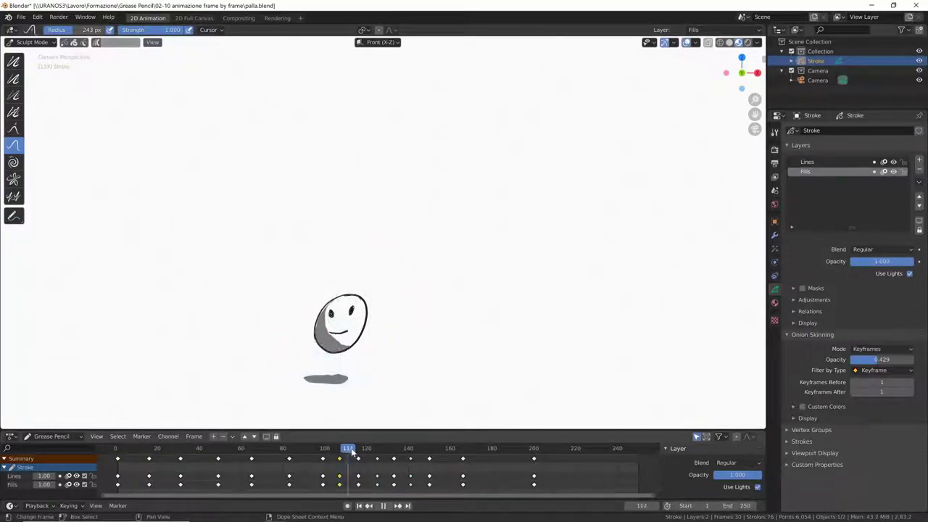
pyautogui.press('space')
pyautogui.moveTo(370, 334)
pyautogui.mouseDown()
pyautogui.moveTo(344, 299)
pyautogui.moveTo(374, 296)
pyautogui.mouseUp()
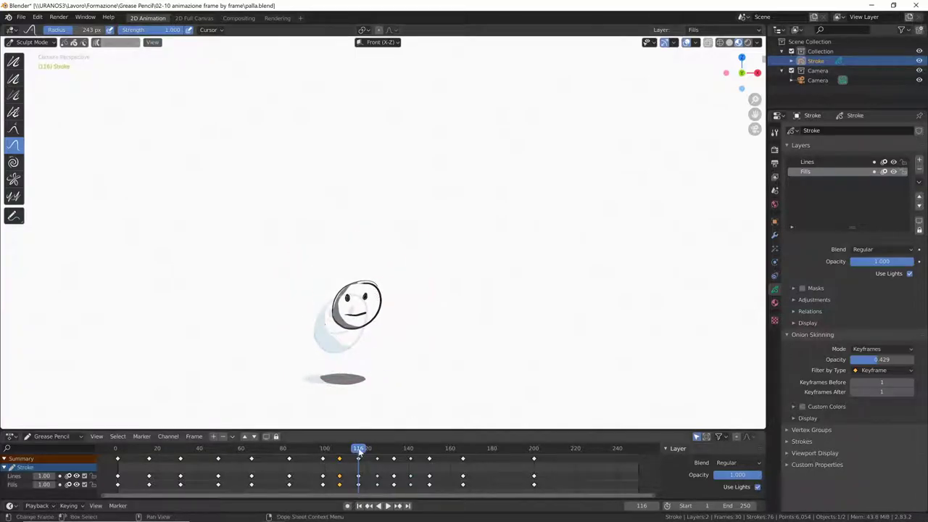
pyautogui.moveTo(358, 457); pyautogui.dragTo(252, 468)
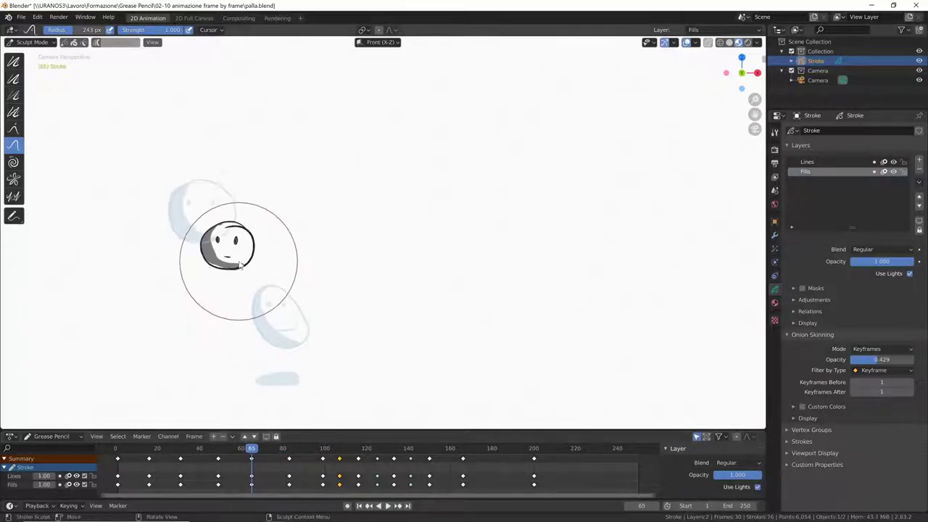
pyautogui.moveTo(244, 272); pyautogui.dragTo(248, 252)
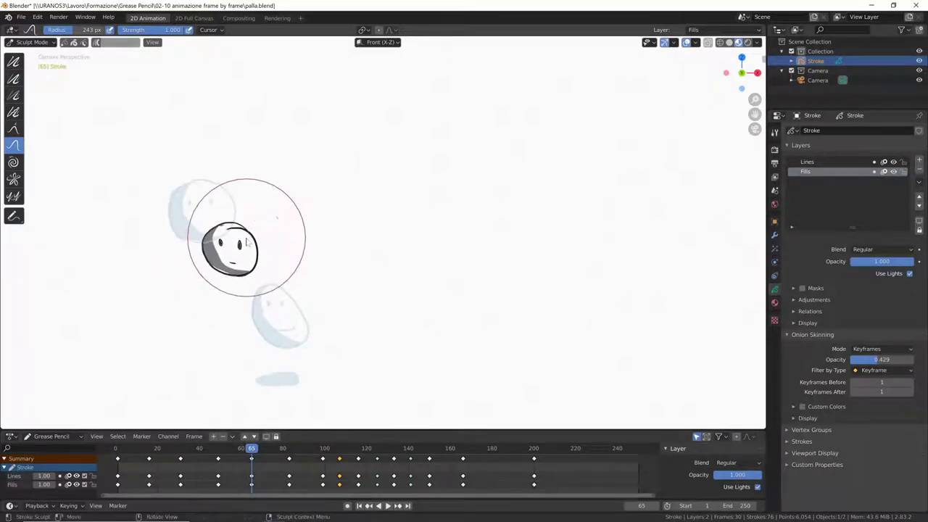
pyautogui.moveTo(252, 449); pyautogui.dragTo(116, 464)
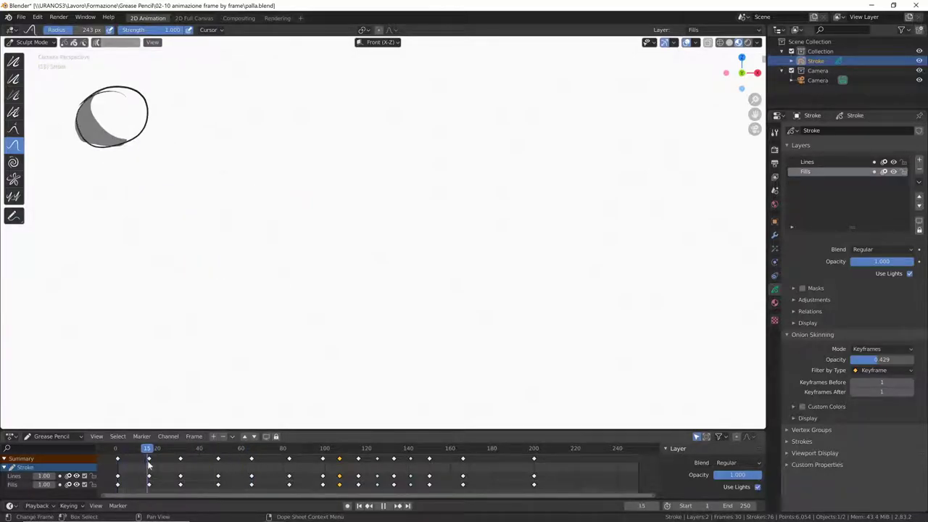
# Reshape the ball's outline near frame 16, then scrub past frames 134 and 169 to frame 200.
pyautogui.moveTo(149, 464); pyautogui.dragTo(150, 450)
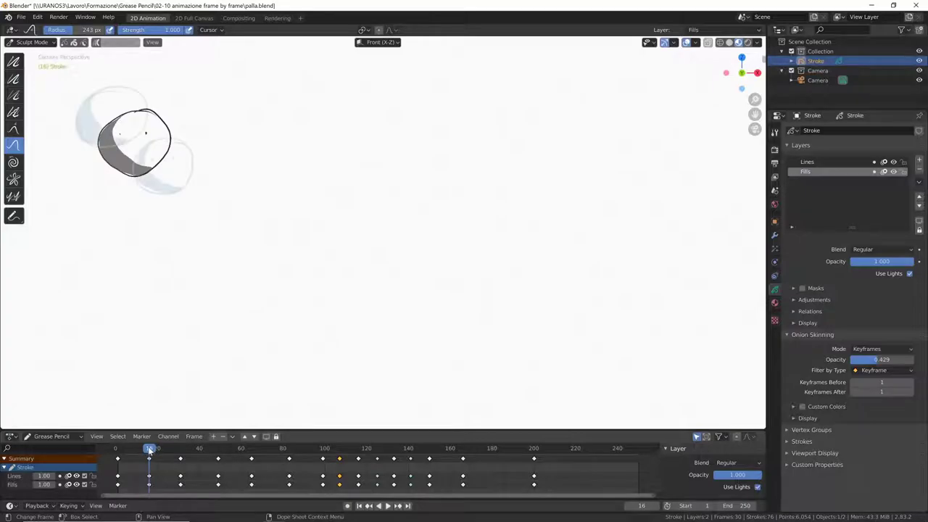
pyautogui.moveTo(135, 128)
pyautogui.mouseDown()
pyautogui.moveTo(165, 180)
pyautogui.moveTo(148, 120)
pyautogui.mouseUp()
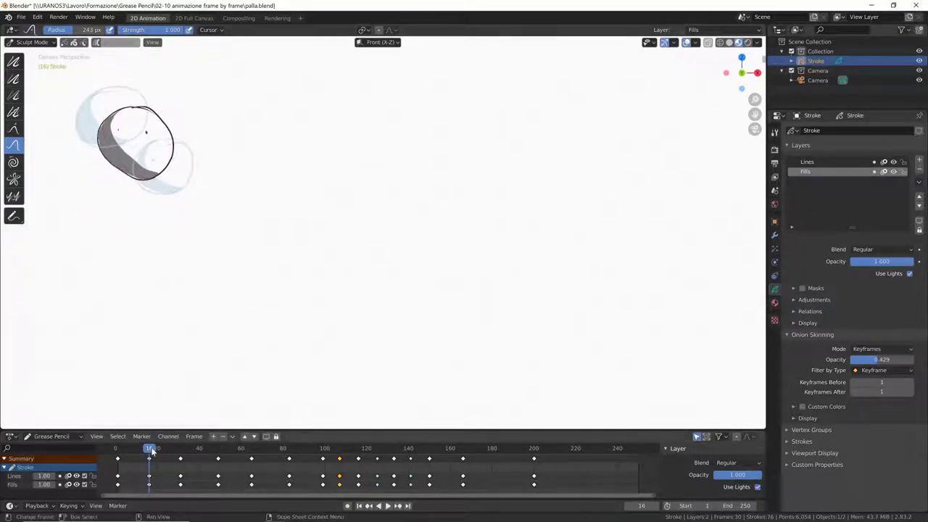
pyautogui.moveTo(151, 451); pyautogui.dragTo(181, 454)
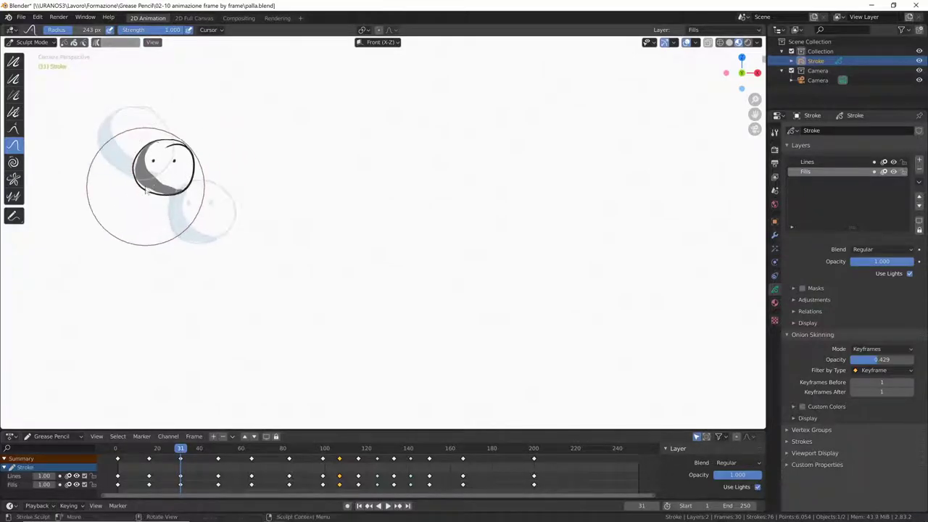
pyautogui.press('space')
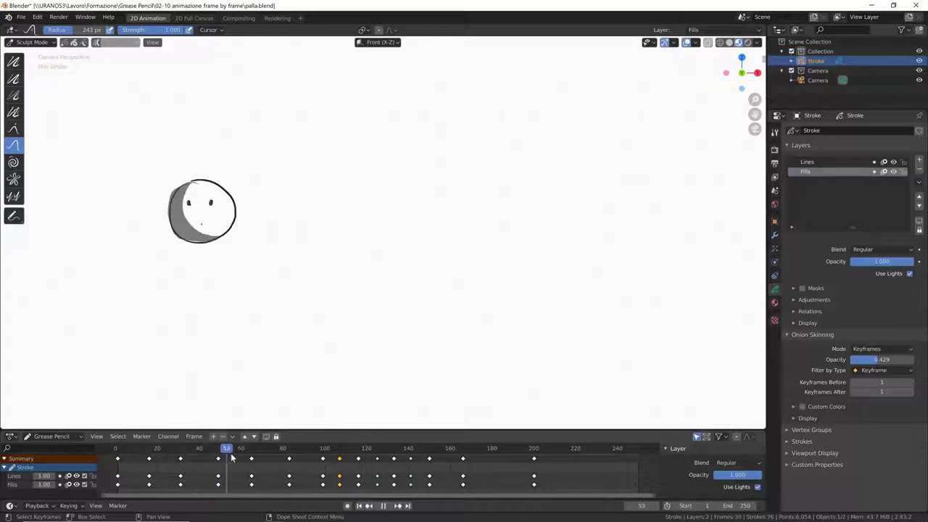
pyautogui.moveTo(232, 457); pyautogui.dragTo(435, 462)
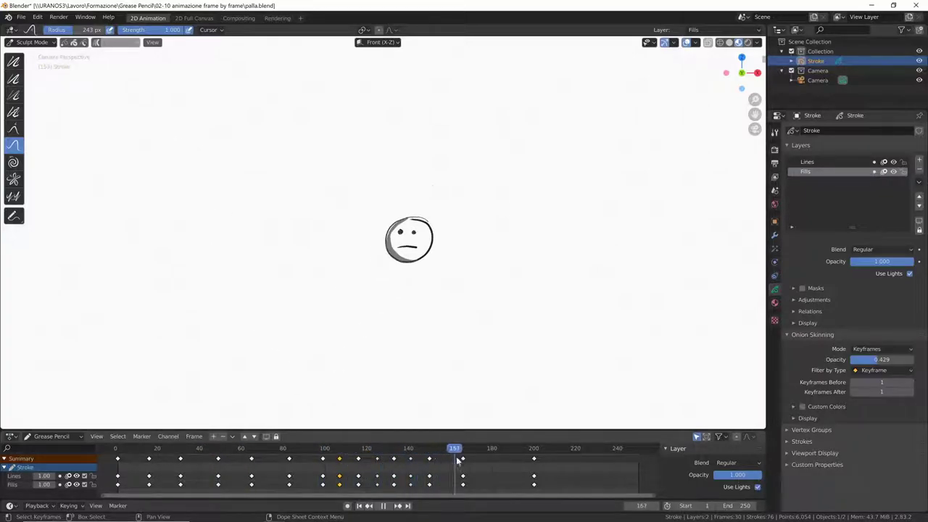
pyautogui.moveTo(458, 459)
pyautogui.mouseDown()
pyautogui.moveTo(466, 472)
pyautogui.moveTo(462, 452)
pyautogui.mouseUp()
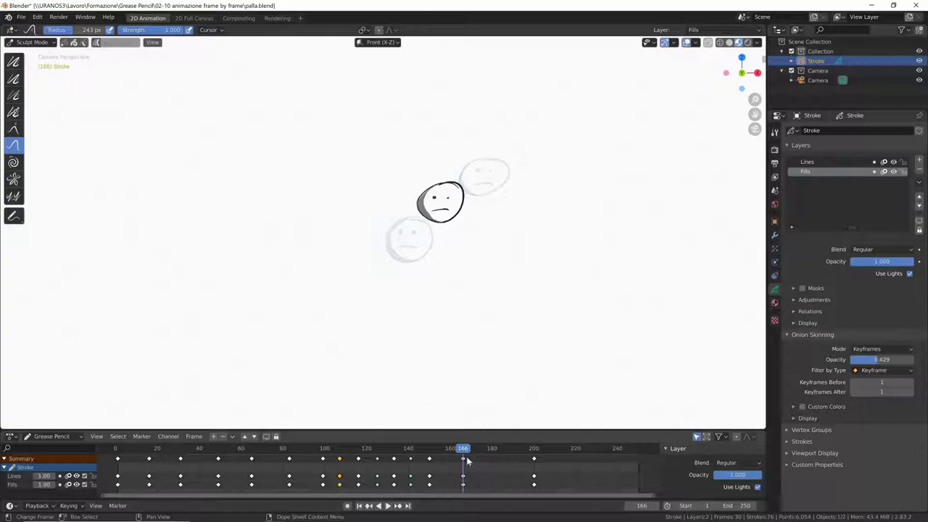
pyautogui.moveTo(470, 451); pyautogui.dragTo(535, 461)
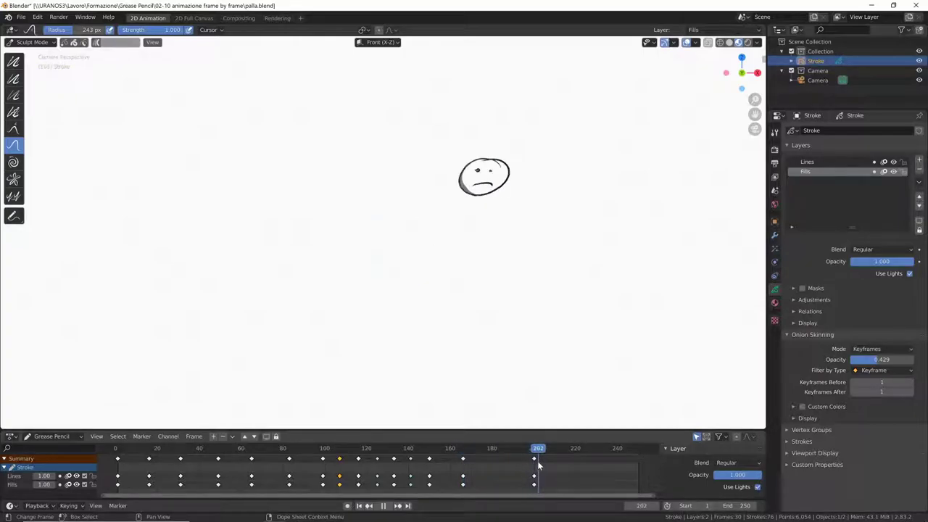
# Duplicate the final ball keyframe to frame 184 and go to that frame.
pyautogui.click(534, 460)
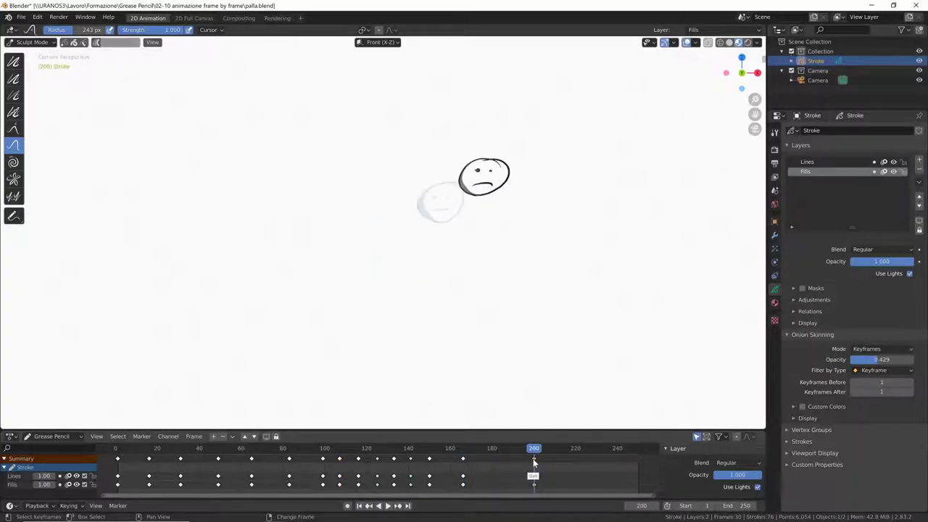
pyautogui.hotkey('shift', 'd')
pyautogui.click(500, 468)
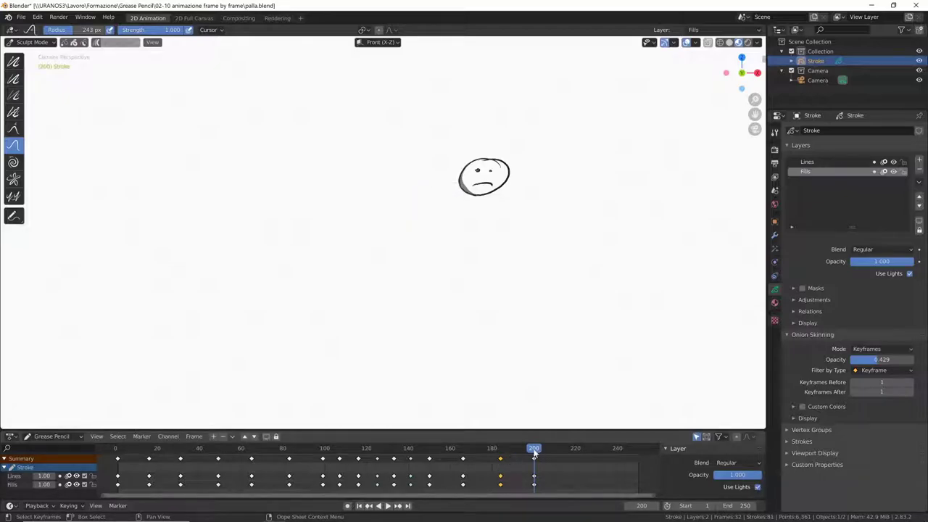
pyautogui.moveTo(535, 451); pyautogui.dragTo(500, 451)
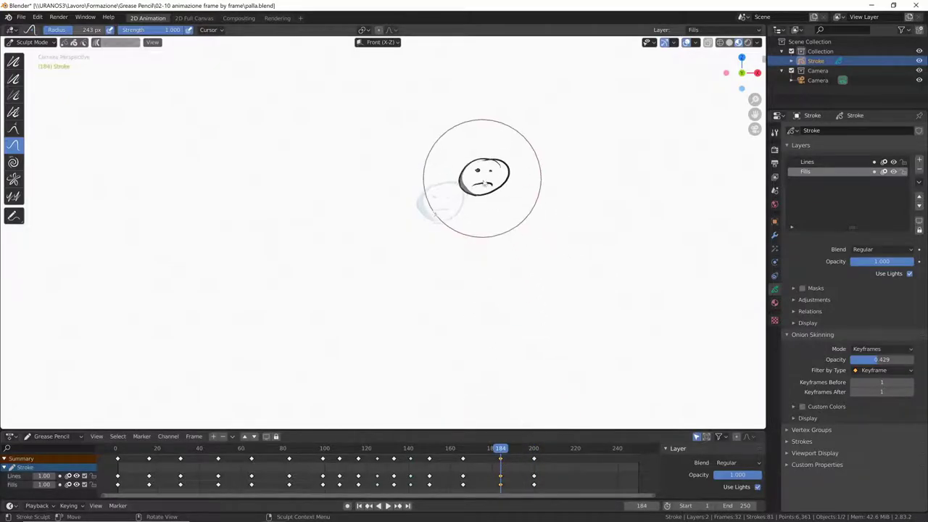
# Push-sculpt the frame-184 ball into a rounder pose using a 106 px brush.
pyautogui.moveTo(482, 178); pyautogui.dragTo(443, 195)
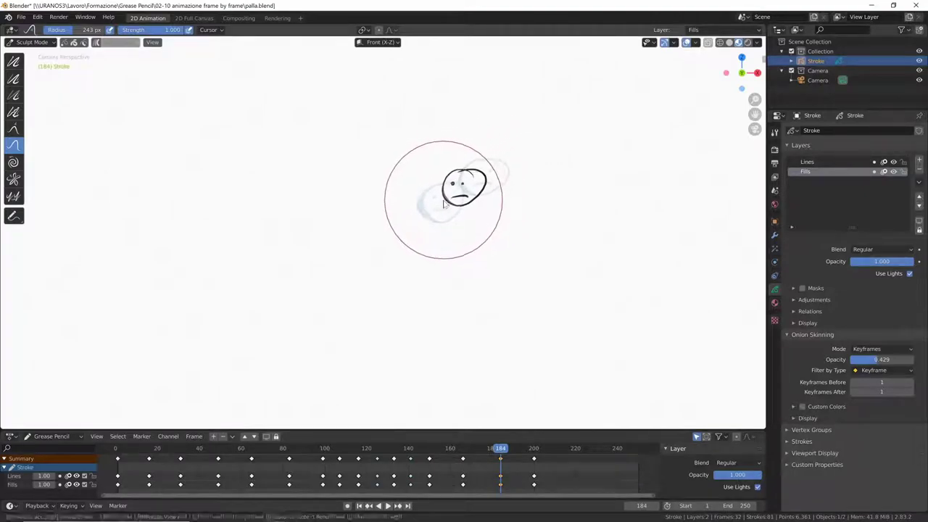
pyautogui.press('f')
pyautogui.click(484, 187)
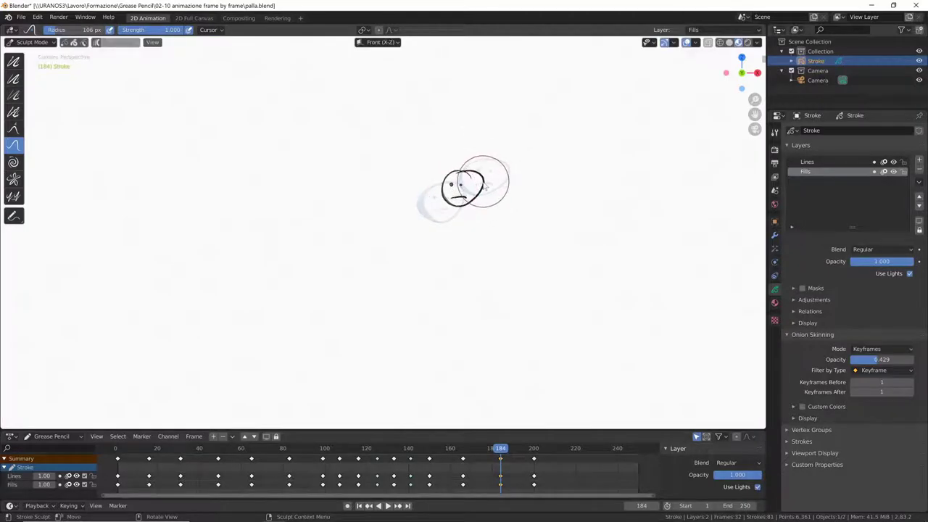
pyautogui.moveTo(483, 182); pyautogui.dragTo(465, 186)
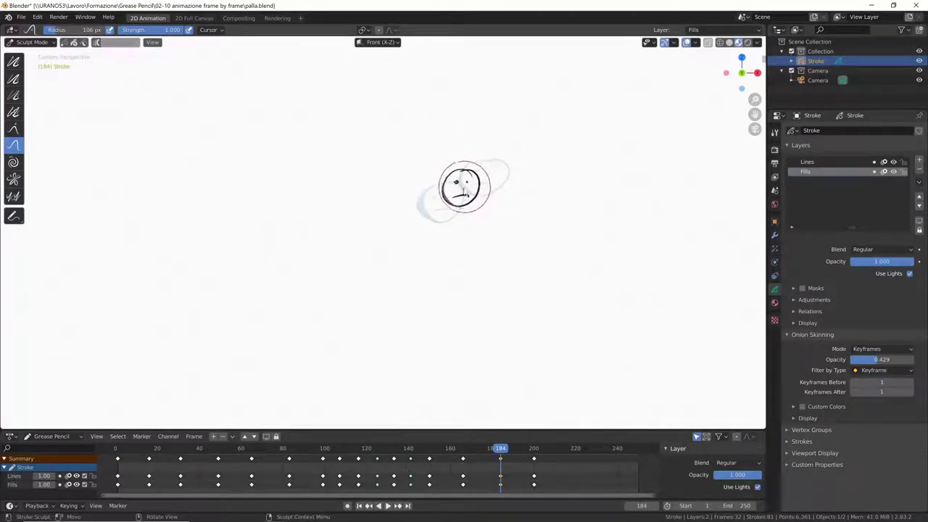
# Play back the bounce animation from near the start to review it.
pyautogui.moveTo(504, 452); pyautogui.dragTo(164, 465)
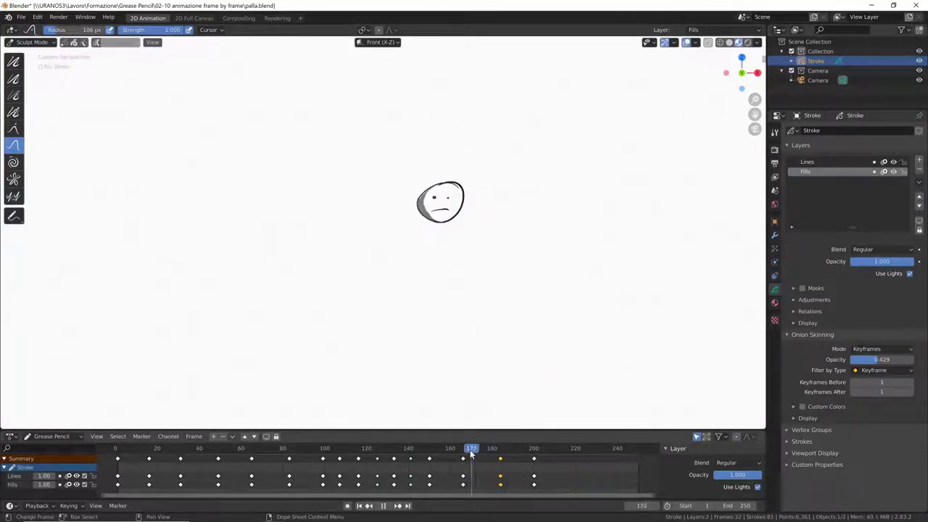
pyautogui.press('space')
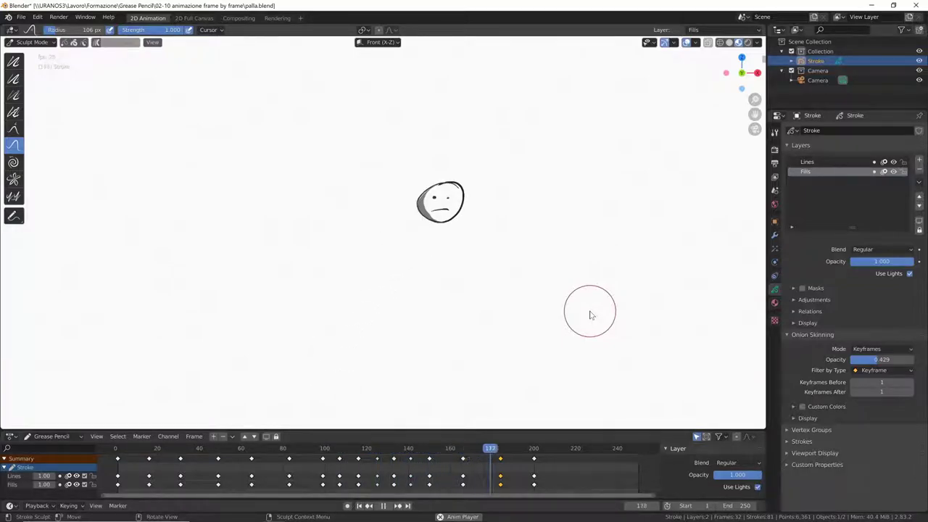
pyautogui.press('space')
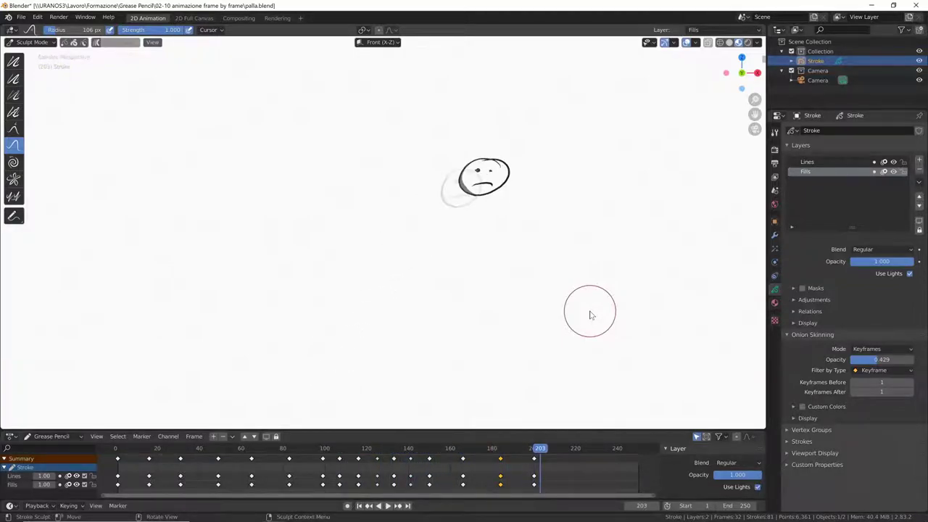
pyautogui.press('space')
pyautogui.moveTo(538, 466)
pyautogui.mouseDown()
pyautogui.moveTo(140, 466)
pyautogui.moveTo(560, 456)
pyautogui.moveTo(133, 468)
pyautogui.mouseUp()
pyautogui.press('space')
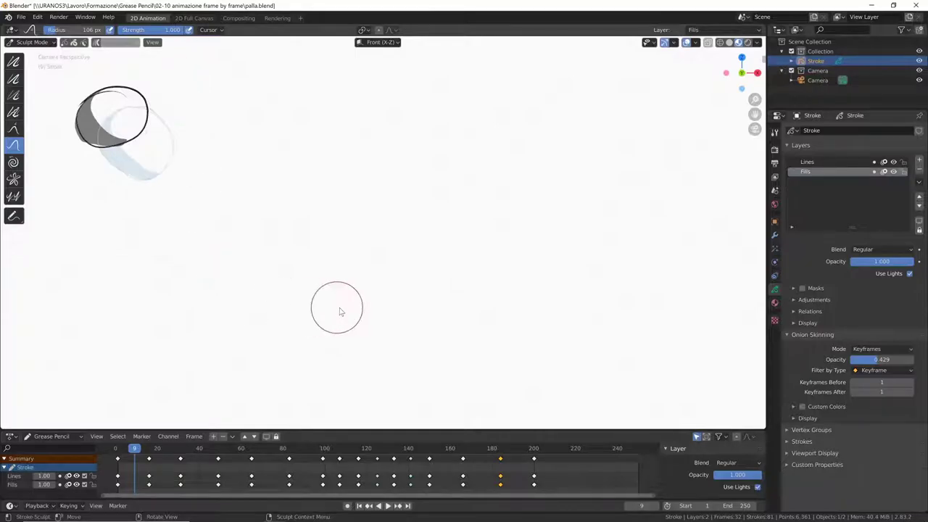
# In Edit Mode, generate an interpolated in-between sequence and play it back.
pyautogui.hotkey('ctrl', 'Tab')
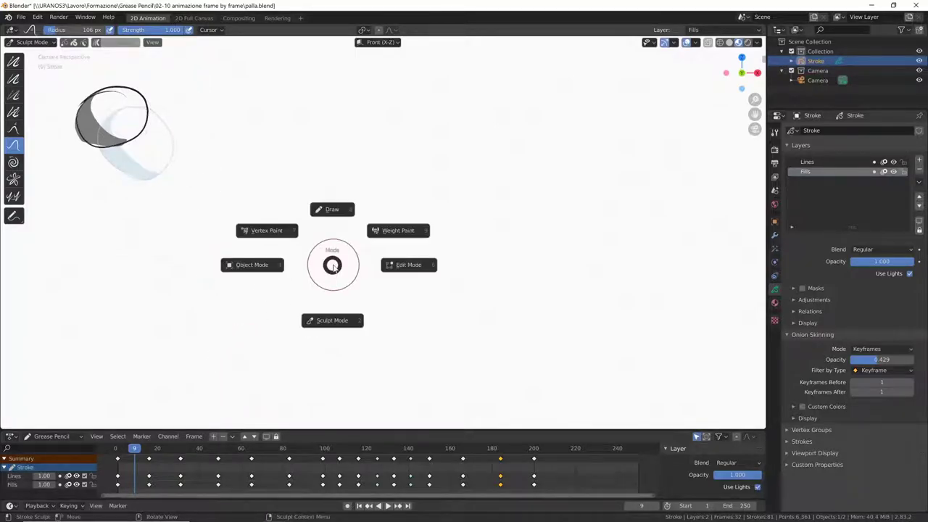
pyautogui.click(405, 266)
pyautogui.click(166, 460)
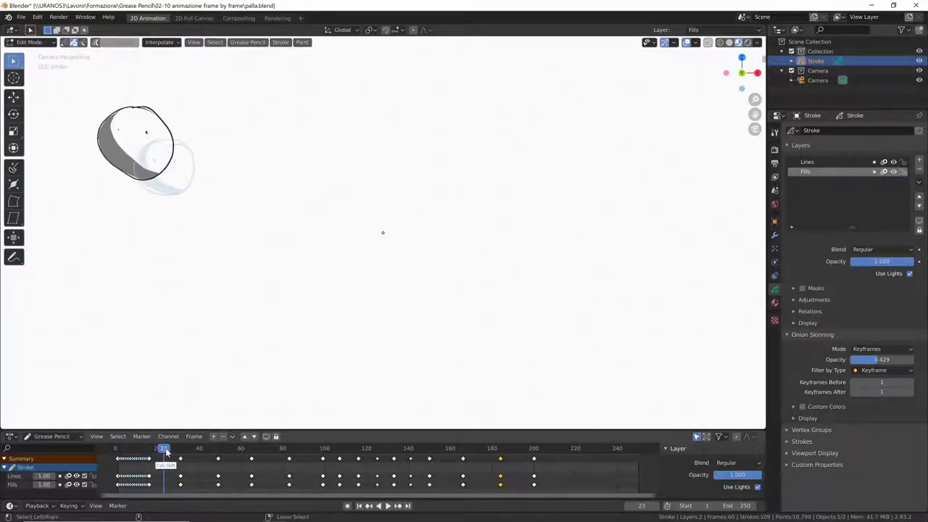
pyautogui.hotkey('ctrl', 'shift', 'e')
pyautogui.click(200, 449)
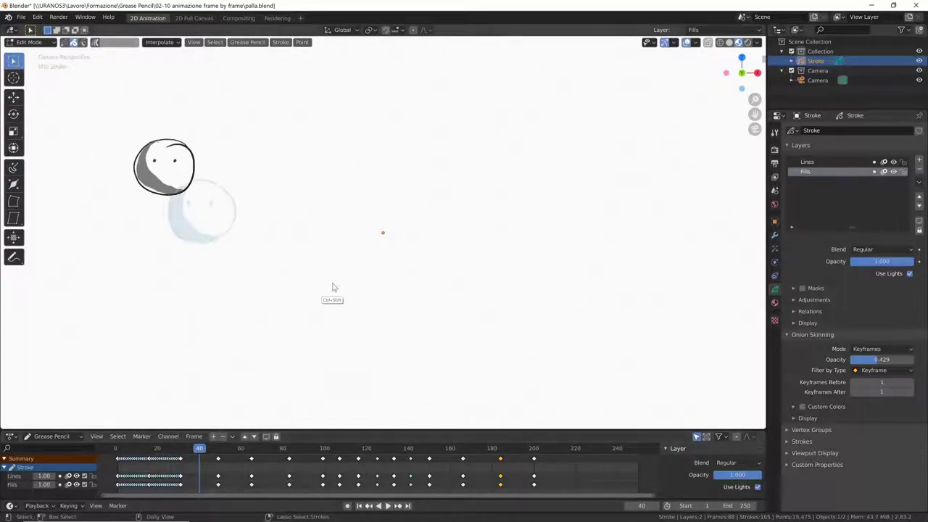
pyautogui.press('space')
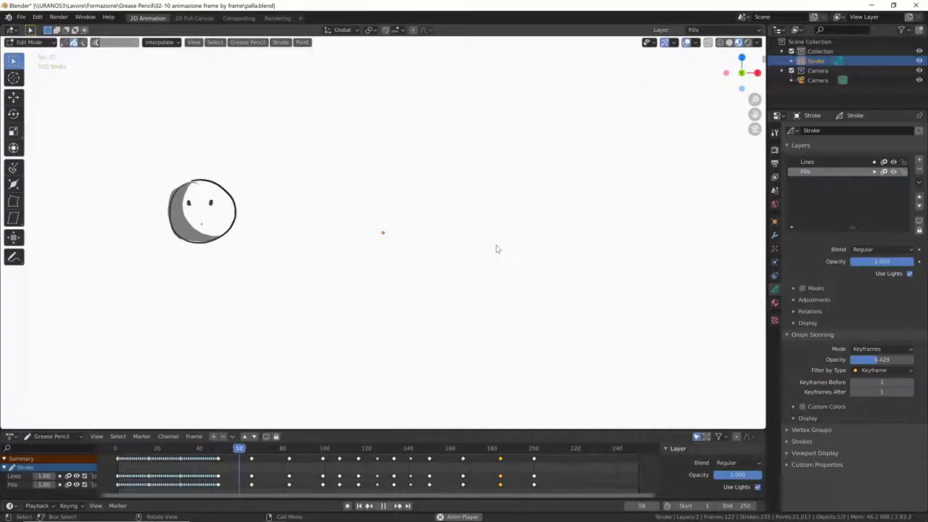
pyautogui.press('Escape')
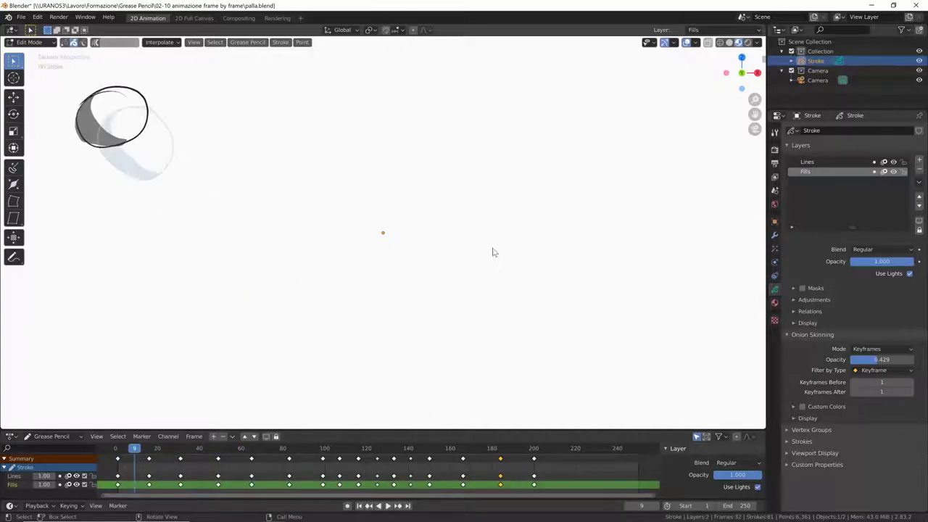
# Add interpolated in-between ball drawings at frames 9 and 40, previewing each.
pyautogui.hotkey('ctrl', 'e')
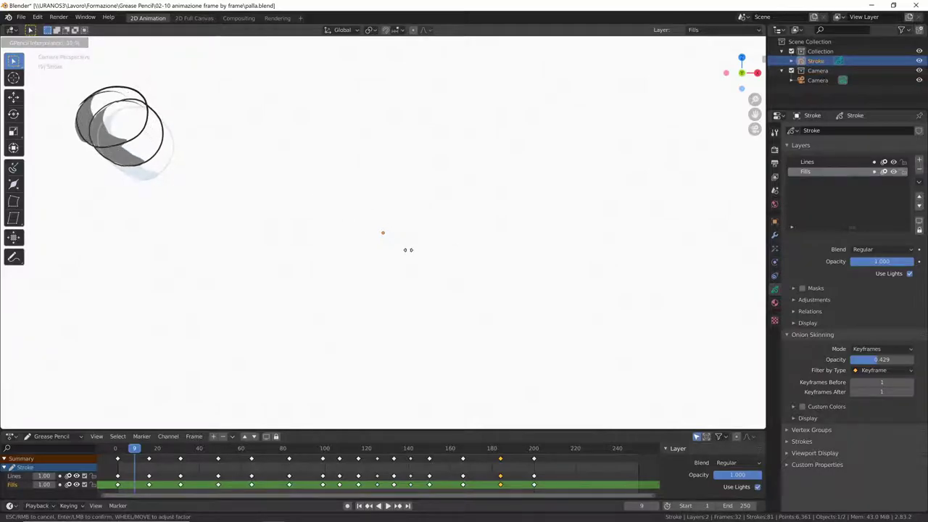
pyautogui.click(401, 254)
pyautogui.press('space')
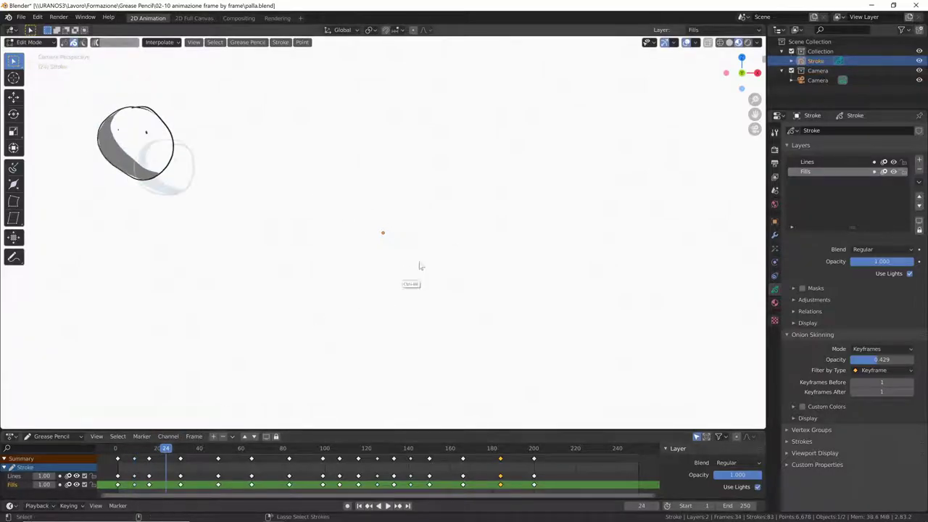
pyautogui.press('space')
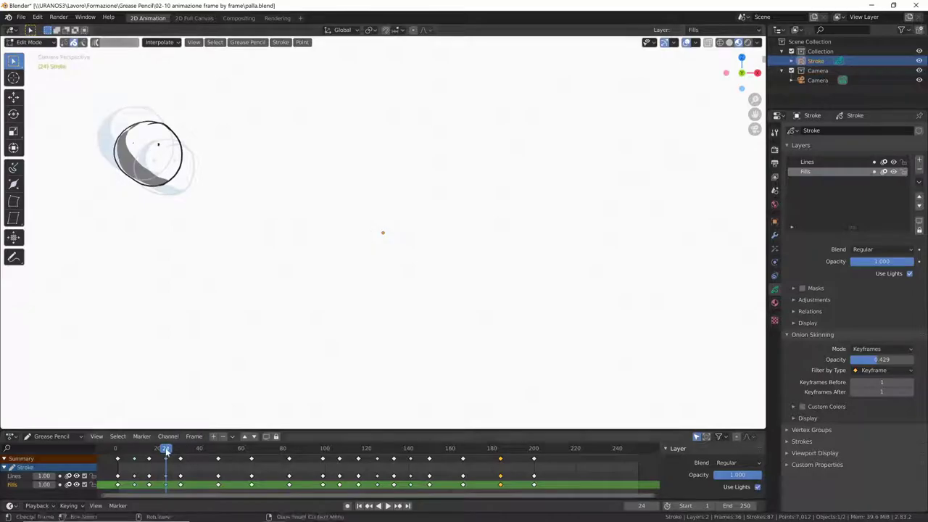
pyautogui.keyDown('alt'); pyautogui.scroll(-16, 365, 239); pyautogui.keyUp('alt')
pyautogui.hotkey('ctrl', 'e')
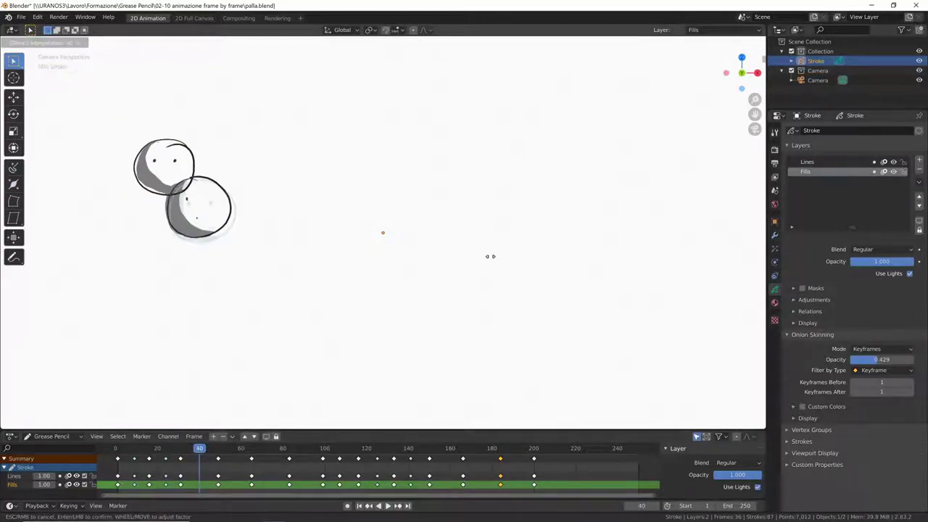
pyautogui.click(399, 222)
pyautogui.press('space')
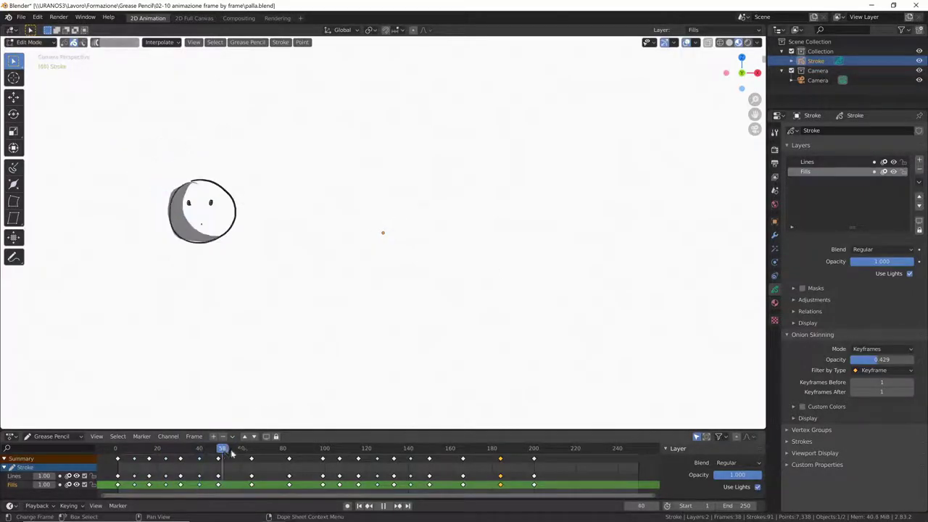
pyautogui.press('space')
# Add an interpolated in-between ball at frame 57 and review back to frame 40.
pyautogui.hotkey('ctrl', 'e')
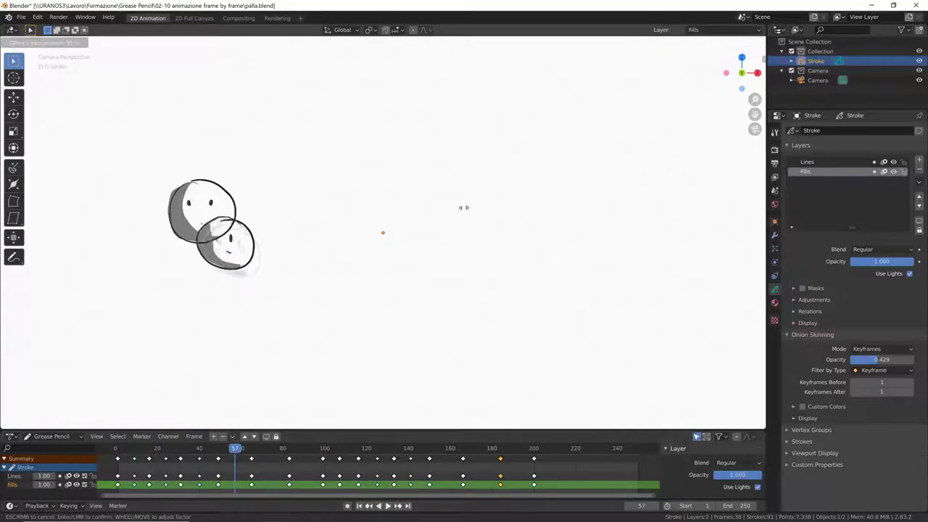
pyautogui.click(437, 197)
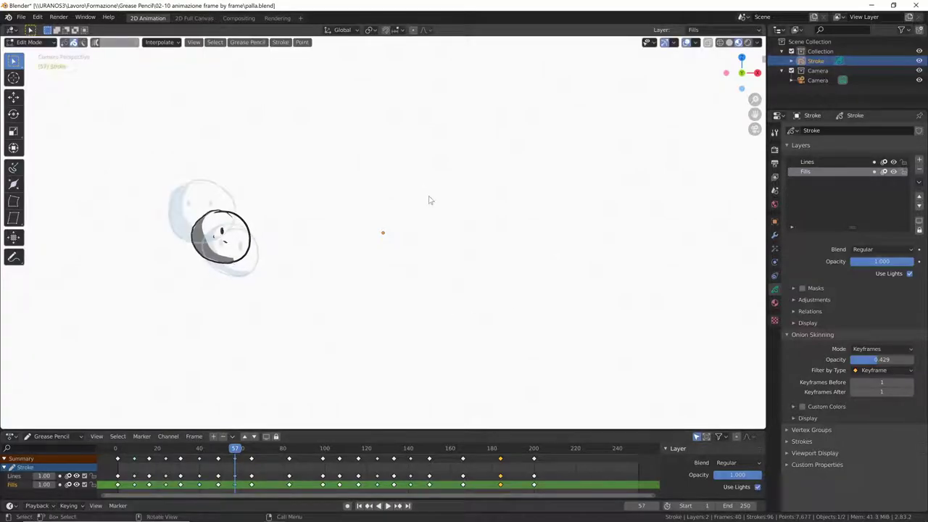
pyautogui.press('space')
pyautogui.click(200, 461)
pyautogui.press('space')
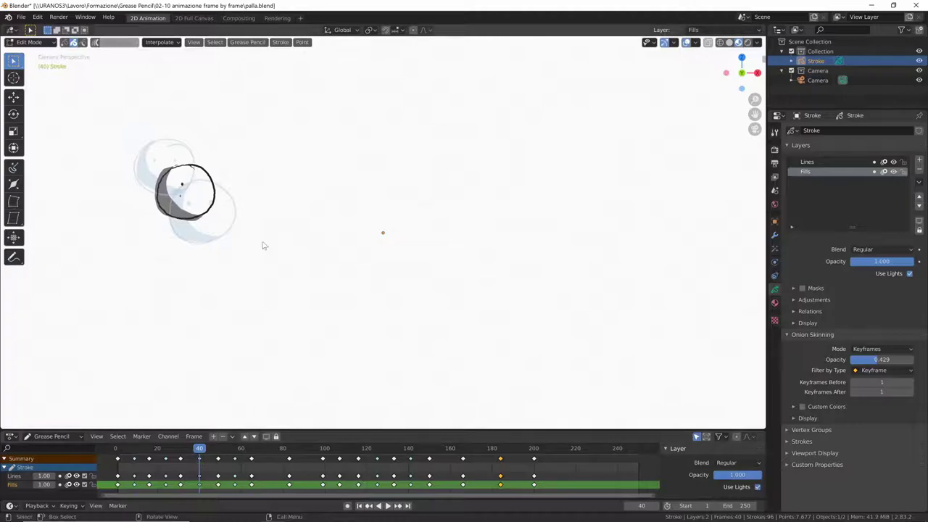
# At frame 40, select the ball's stroke points and shift them slightly.
pyautogui.hotkey('ctrl', 'Tab')
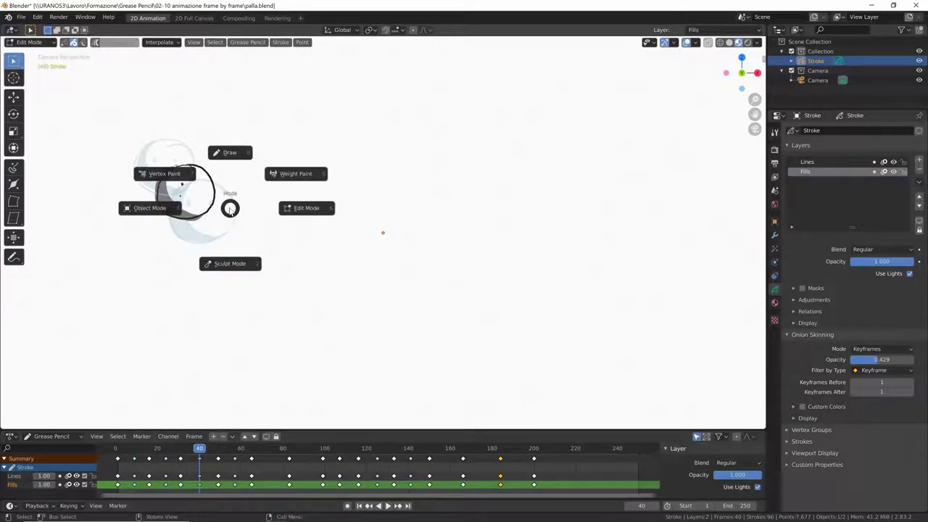
pyautogui.click(247, 265)
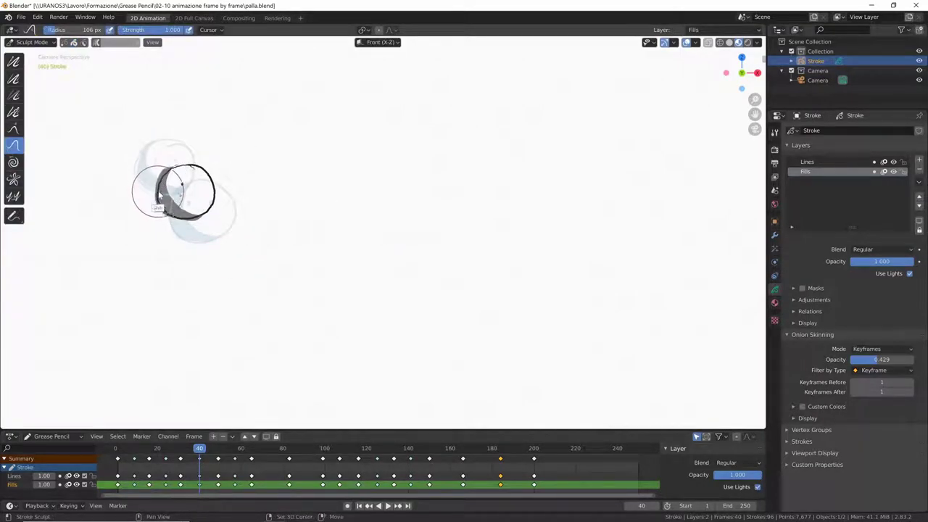
pyautogui.hotkey('ctrl', 'Tab')
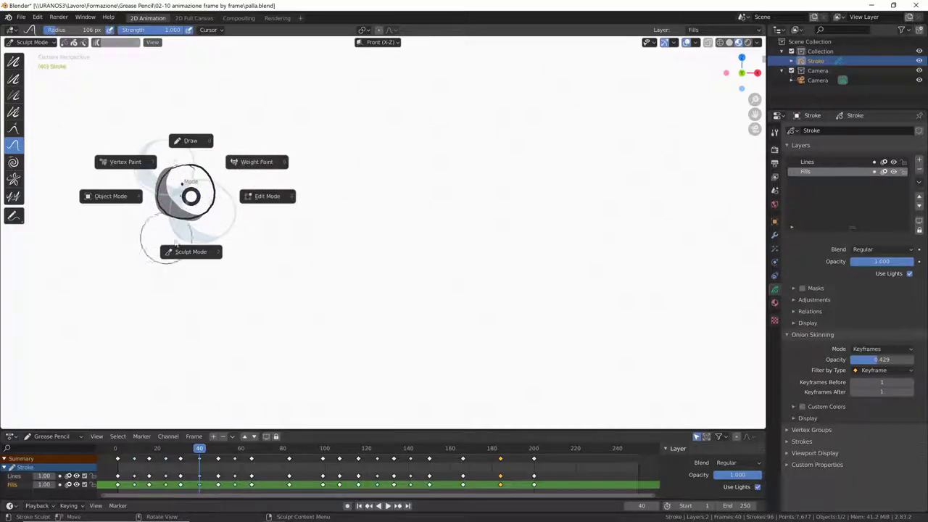
pyautogui.click(251, 196)
pyautogui.click(183, 187)
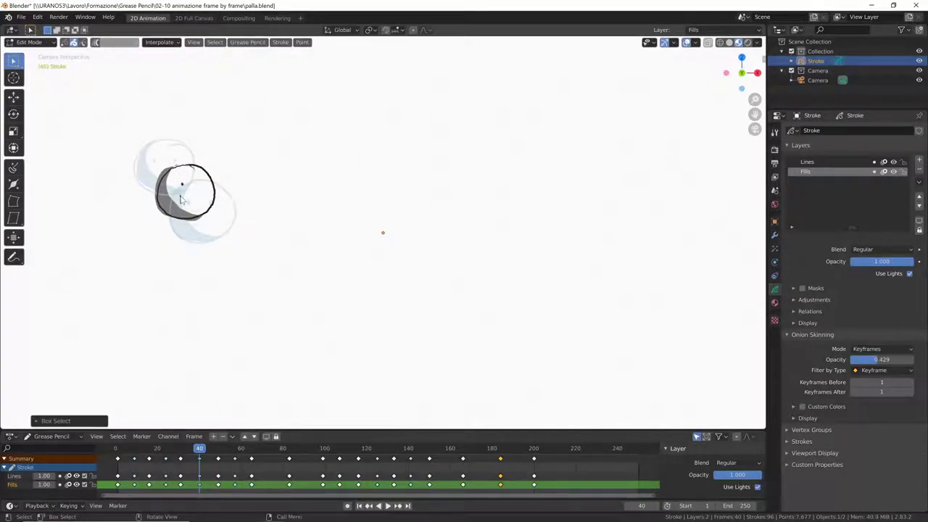
pyautogui.press('g')
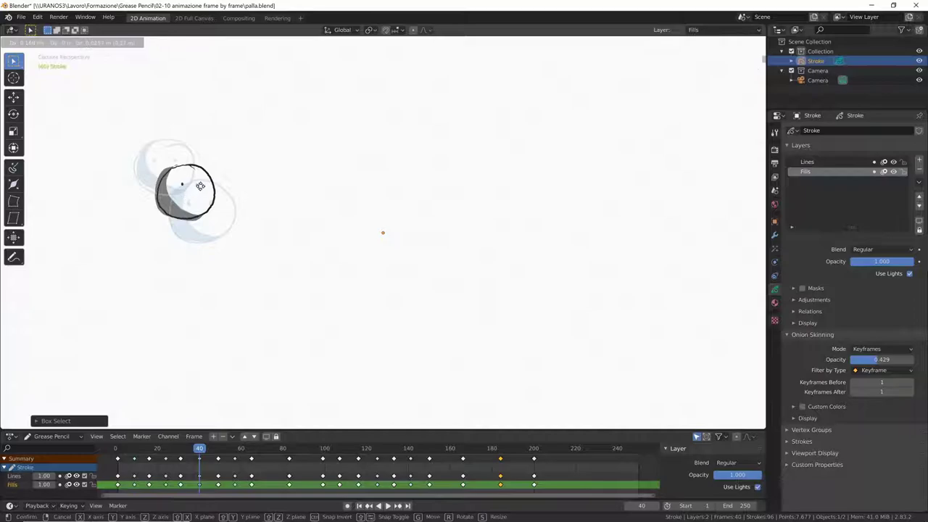
pyautogui.click(198, 185)
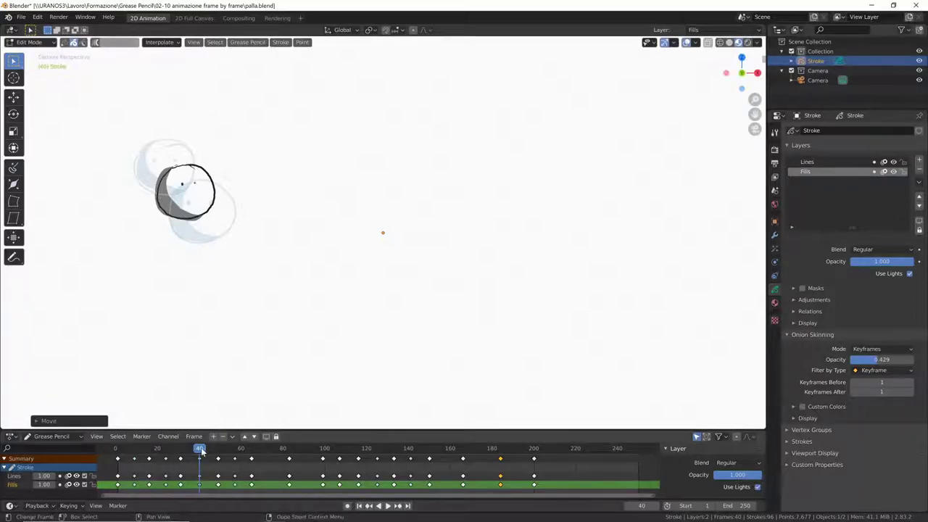
# At frame 57, move the eye stroke up-left and enlarge the small mark.
pyautogui.moveTo(199, 454); pyautogui.dragTo(234, 457)
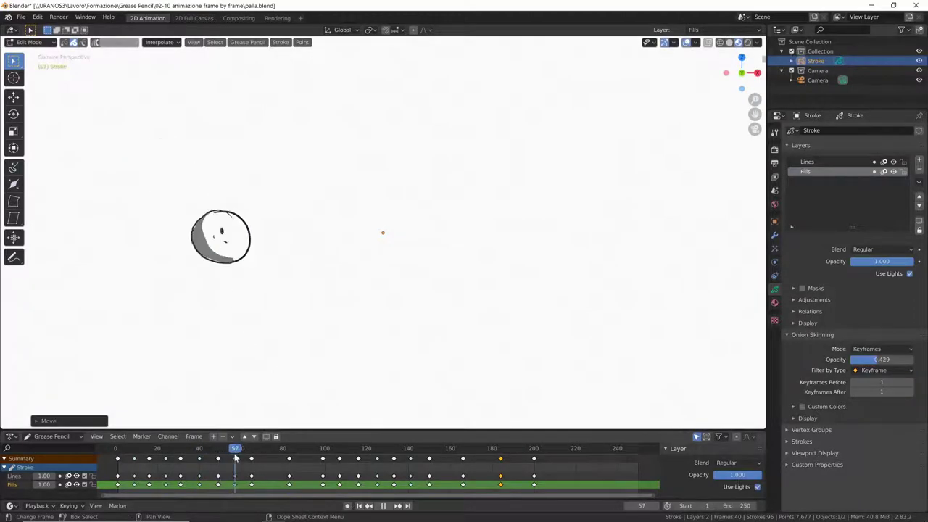
pyautogui.press('g')
pyautogui.click(213, 232)
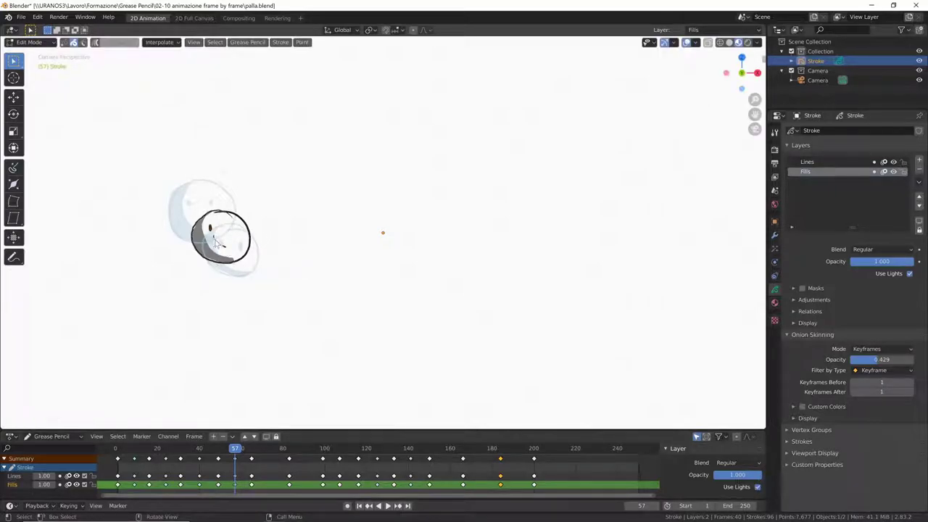
pyautogui.press('s')
pyautogui.click(235, 229)
# Switch the ball to Draw mode using the Solid Stroke material.
pyautogui.press('Tab')
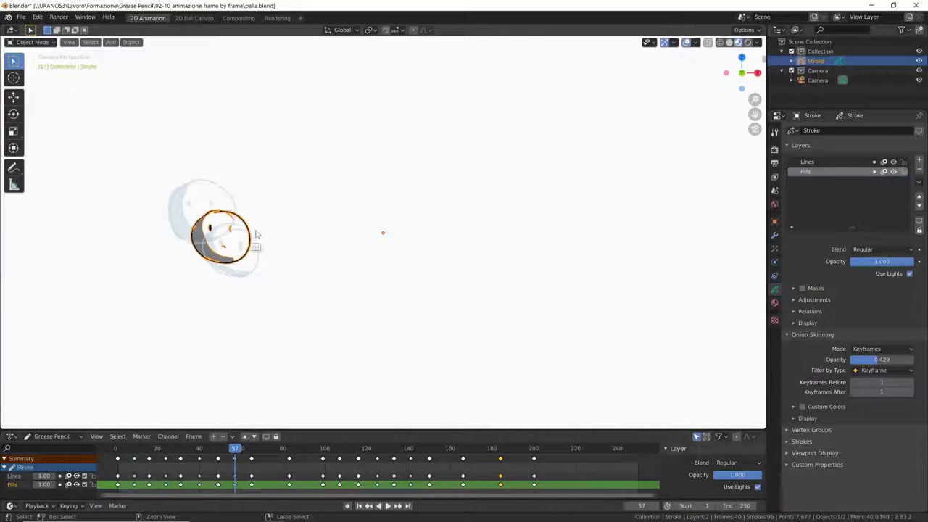
pyautogui.hotkey('ctrl', 'Tab')
pyautogui.click(243, 209)
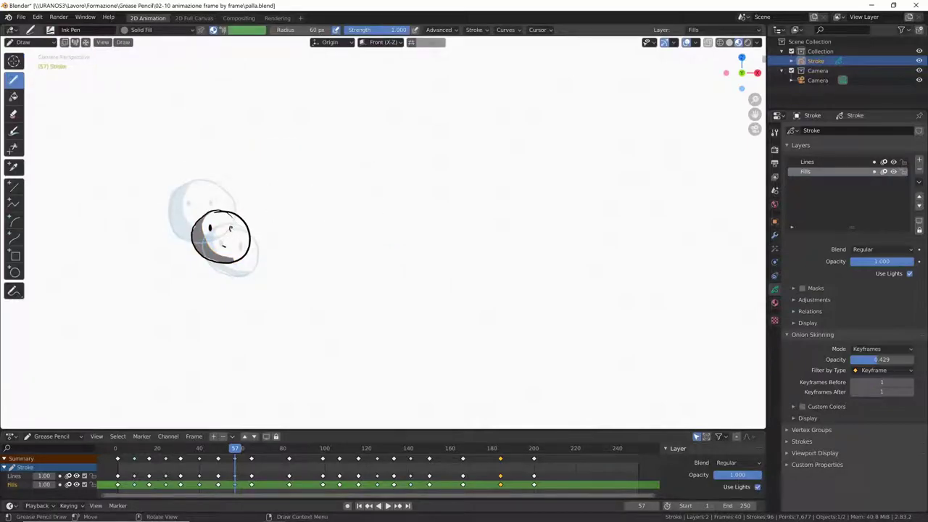
pyautogui.click(192, 30)
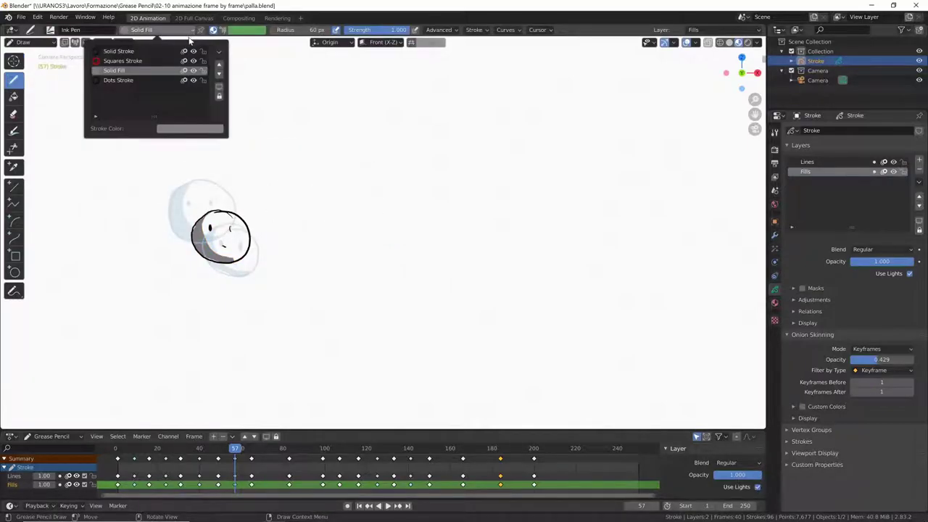
pyautogui.click(142, 51)
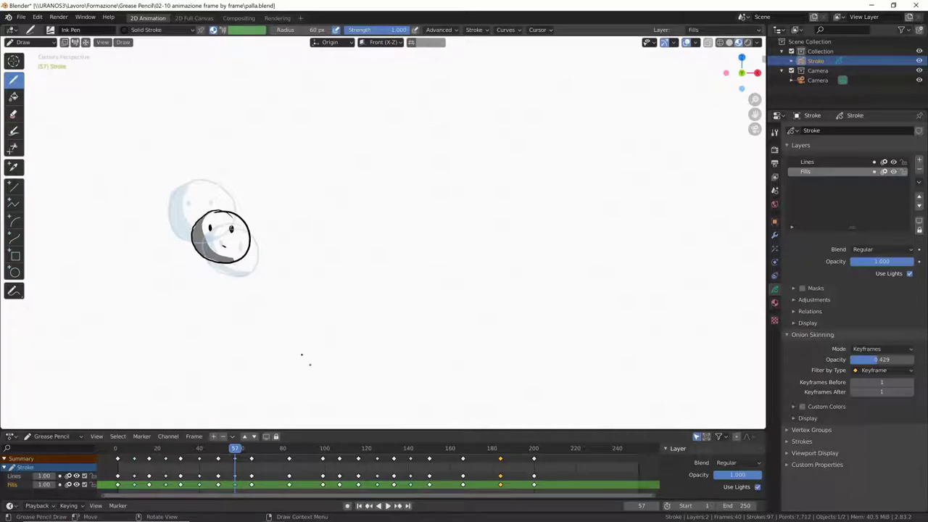
# Replay the bounce from near the start and save palla.blend.
pyautogui.moveTo(232, 450); pyautogui.dragTo(129, 457)
pyautogui.press('space')
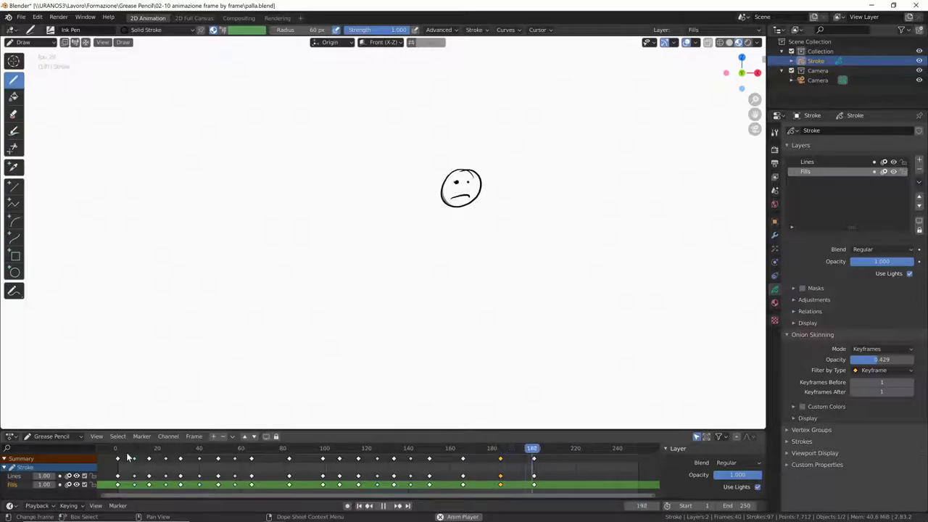
pyautogui.press('space')
pyautogui.hotkey('ctrl', 's')
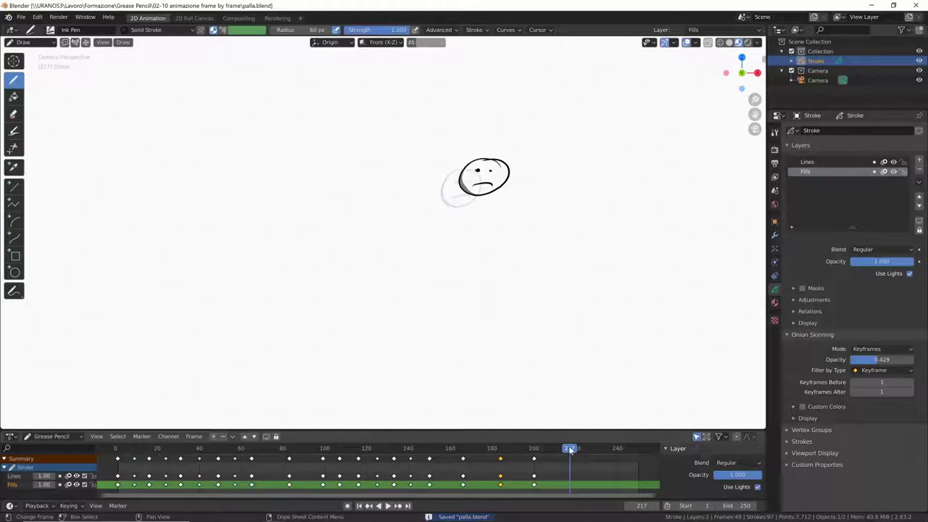
# Replay the animation from frame 1, stopping at frame 18.
pyautogui.moveTo(570, 450)
pyautogui.mouseDown()
pyautogui.moveTo(128, 449)
pyautogui.moveTo(119, 467)
pyautogui.mouseUp()
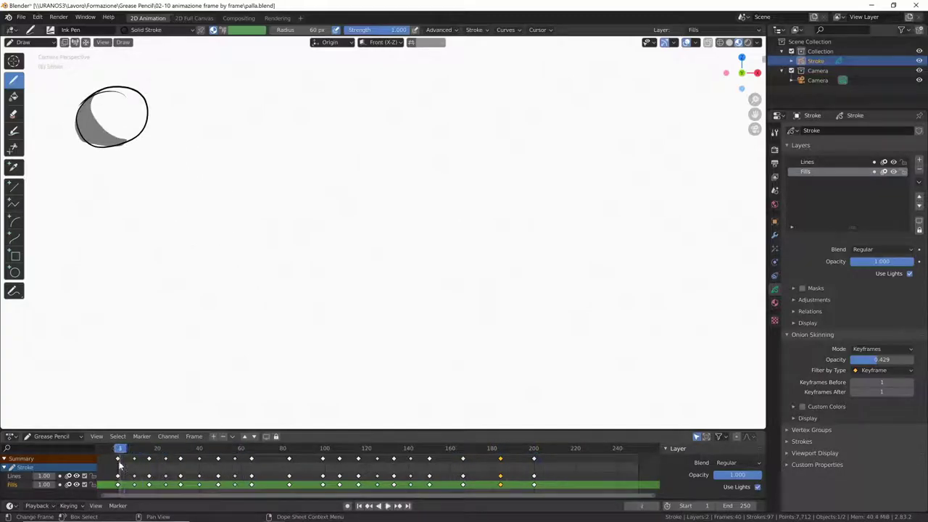
pyautogui.press('Right')
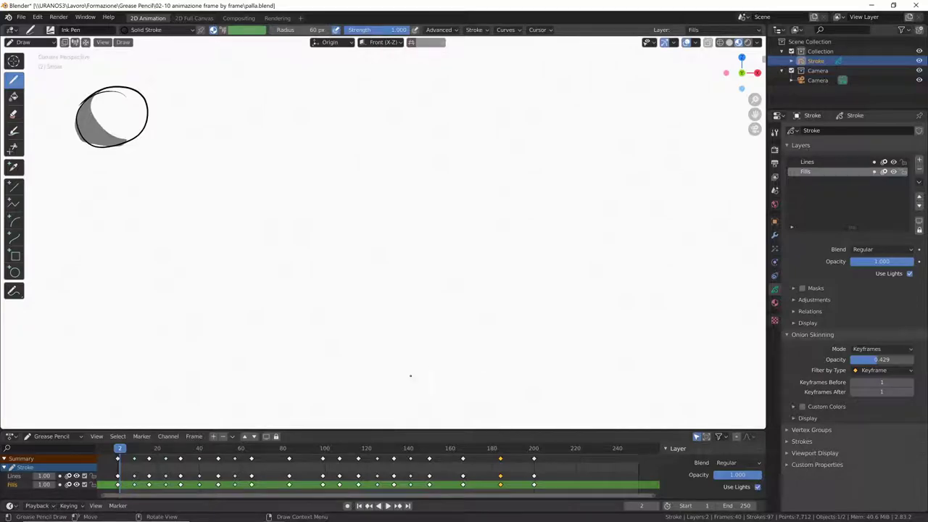
pyautogui.press('space')
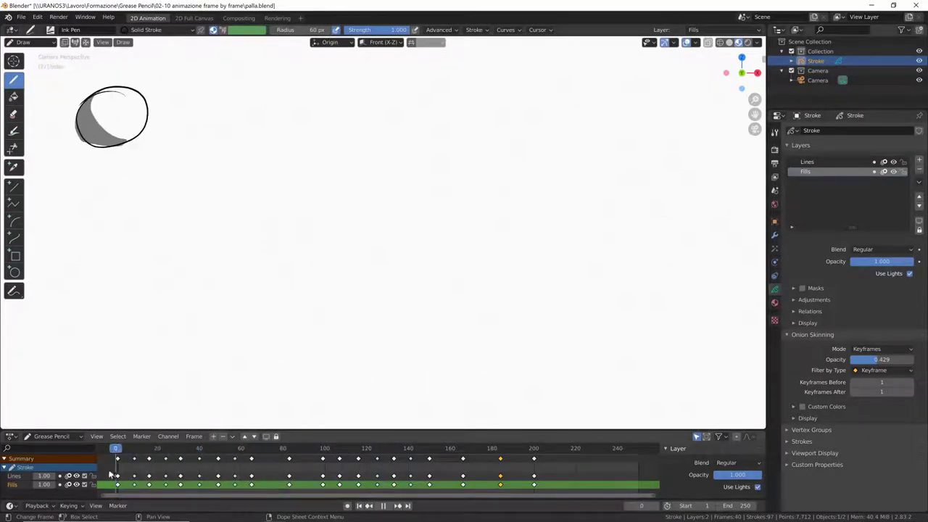
pyautogui.press('space')
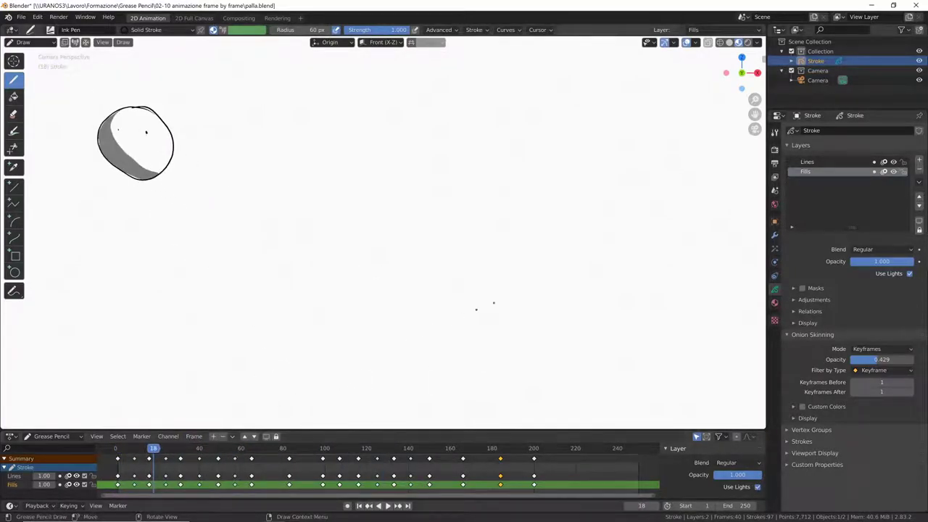
pyautogui.hotkey('ctrl', 'Tab')
# Return to Object Mode, leave camera view, select the ball stroke object, and play the bounce.
pyautogui.click(497, 302)
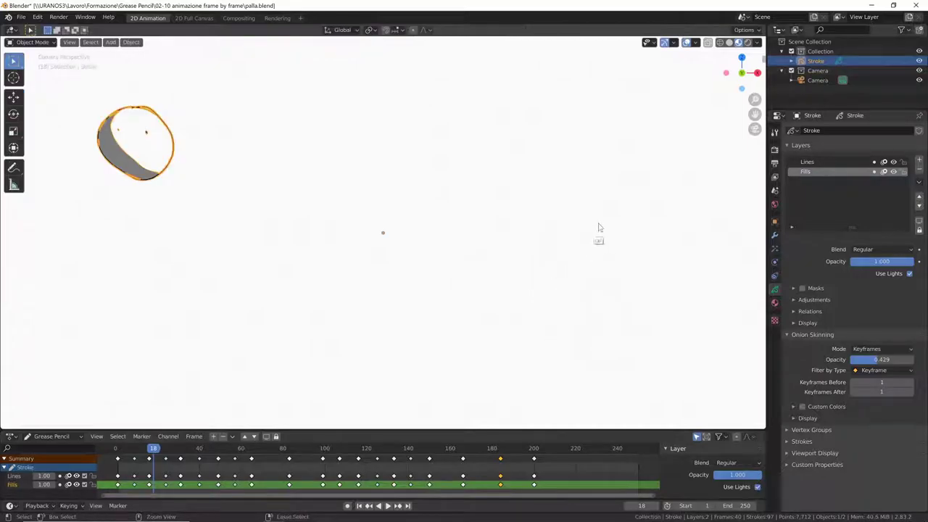
pyautogui.click(599, 227)
pyautogui.press('KP_0')
pyautogui.click(263, 202)
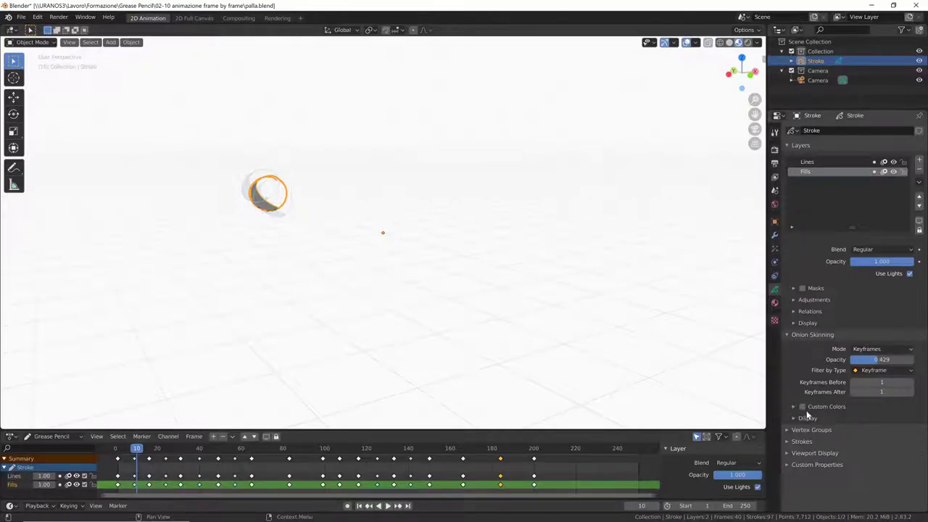
pyautogui.click(694, 43)
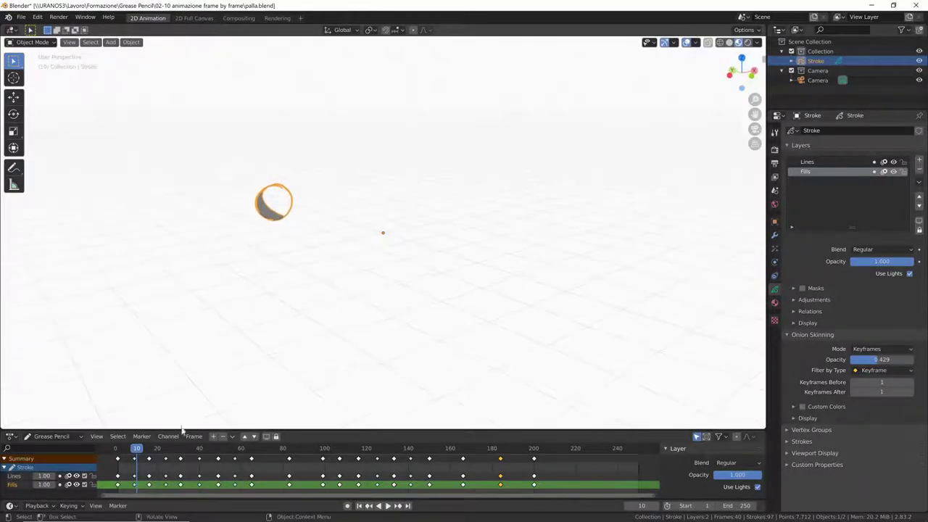
pyautogui.press('space')
pyautogui.press('Escape')
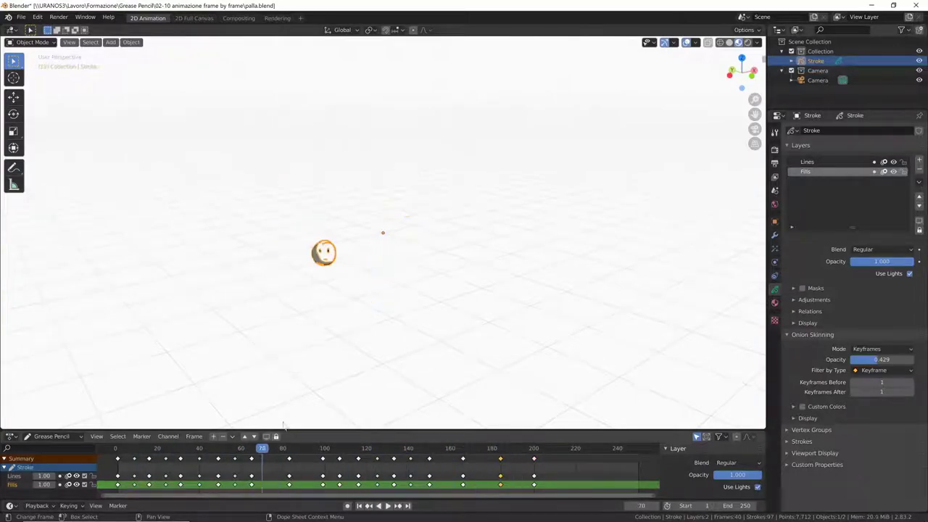
# Orbit the free view to bring the camera into sight and replay the bounce from the start.
pyautogui.moveTo(464, 362)
pyautogui.mouseDown(button='middle')
pyautogui.moveTo(551, 287)
pyautogui.moveTo(452, 321)
pyautogui.mouseUp(button='middle')
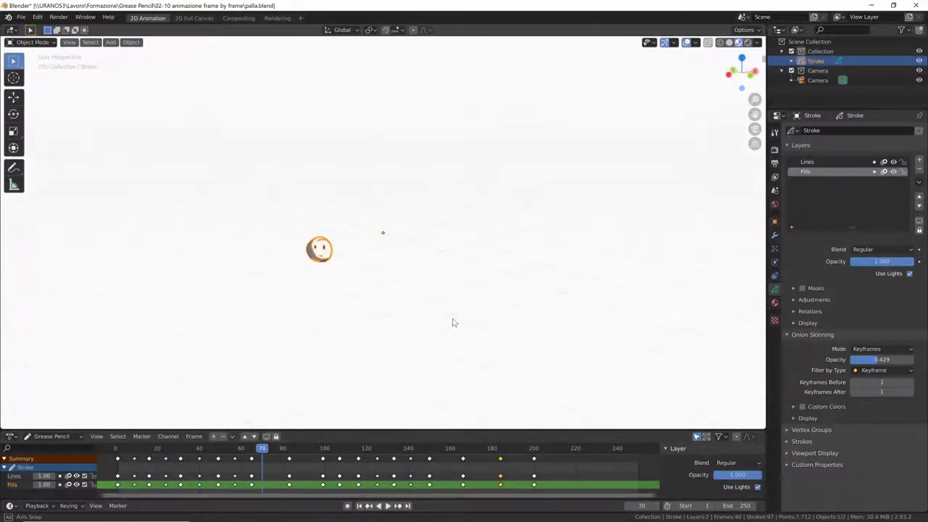
pyautogui.press('space')
pyautogui.moveTo(178, 455); pyautogui.dragTo(116, 459)
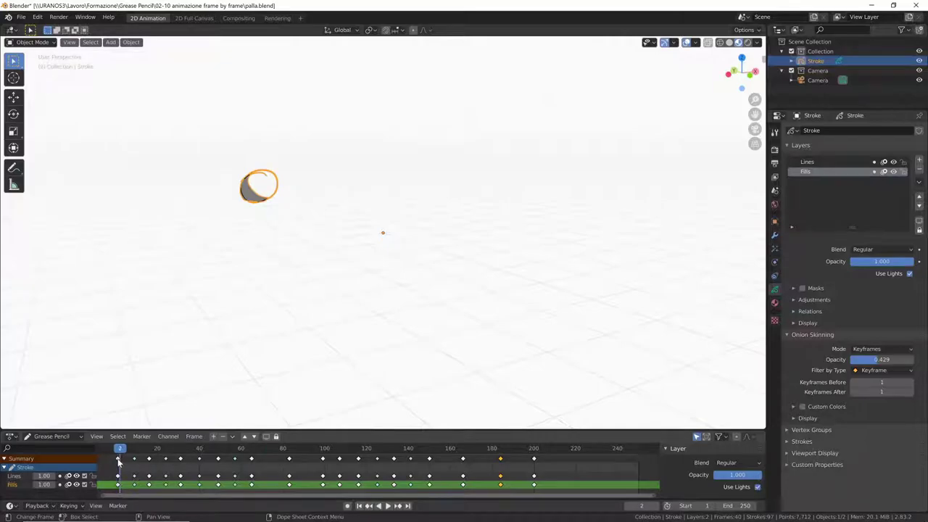
pyautogui.press('space')
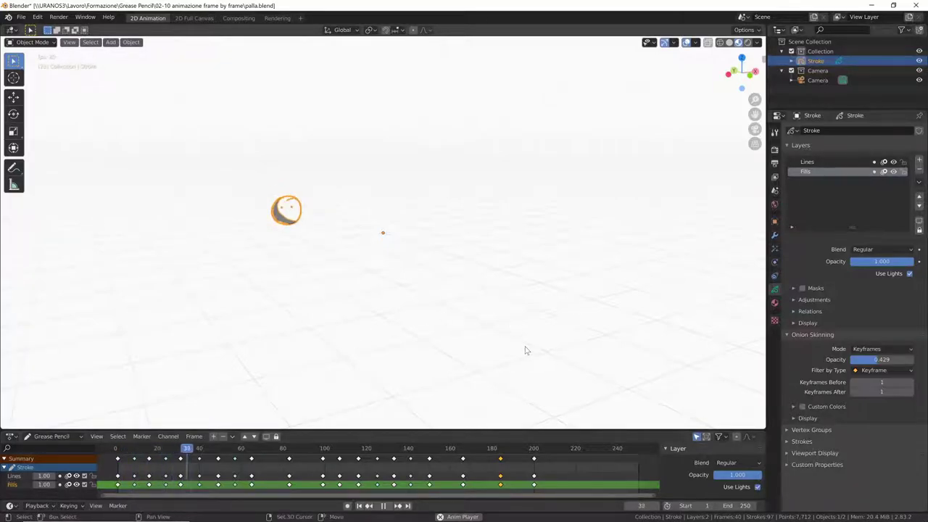
pyautogui.press('space')
pyautogui.moveTo(478, 352); pyautogui.dragTo(476, 373, button='middle')
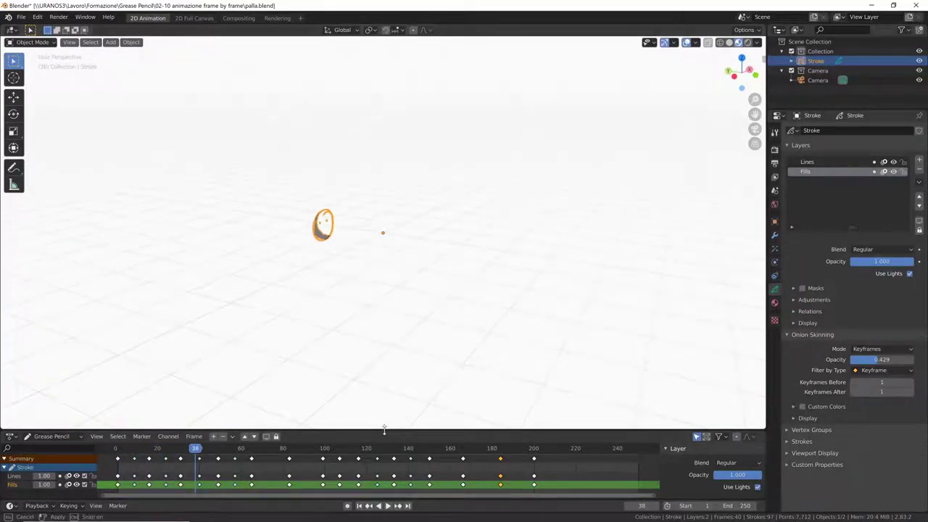
# Enlarge the Dope Sheet and Timeline areas, then replay while orbiting to show the ground grid.
pyautogui.moveTo(384, 431); pyautogui.dragTo(388, 353)
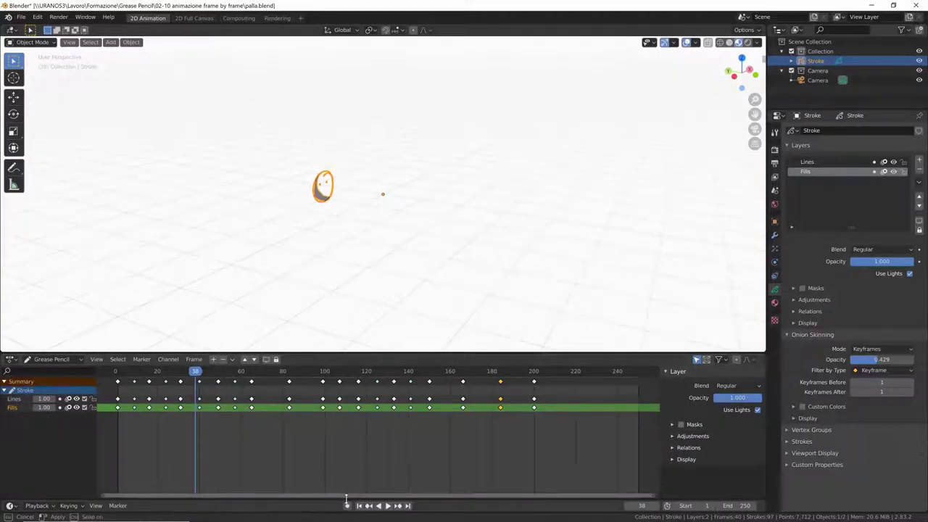
pyautogui.moveTo(347, 499); pyautogui.dragTo(347, 439)
pyautogui.moveTo(483, 269); pyautogui.dragTo(446, 261, button='middle')
pyautogui.press('space')
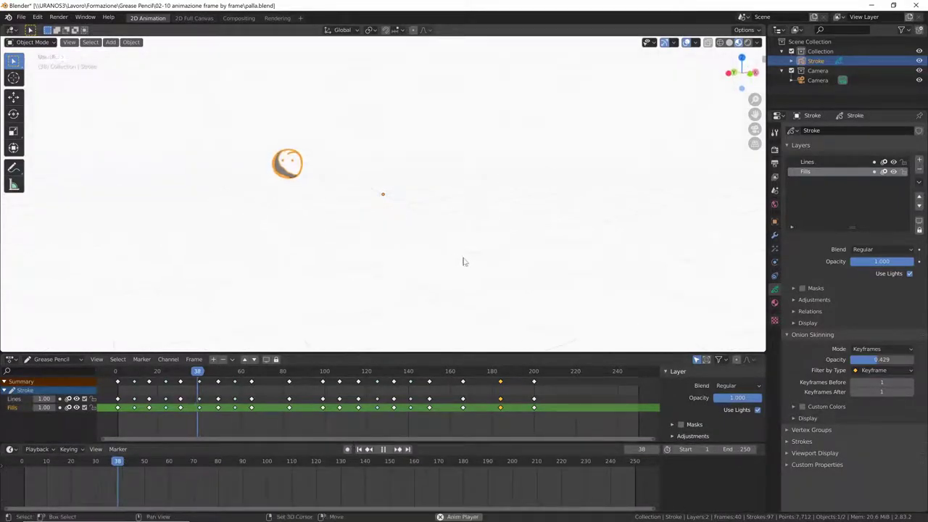
pyautogui.moveTo(504, 248); pyautogui.dragTo(534, 285, button='middle')
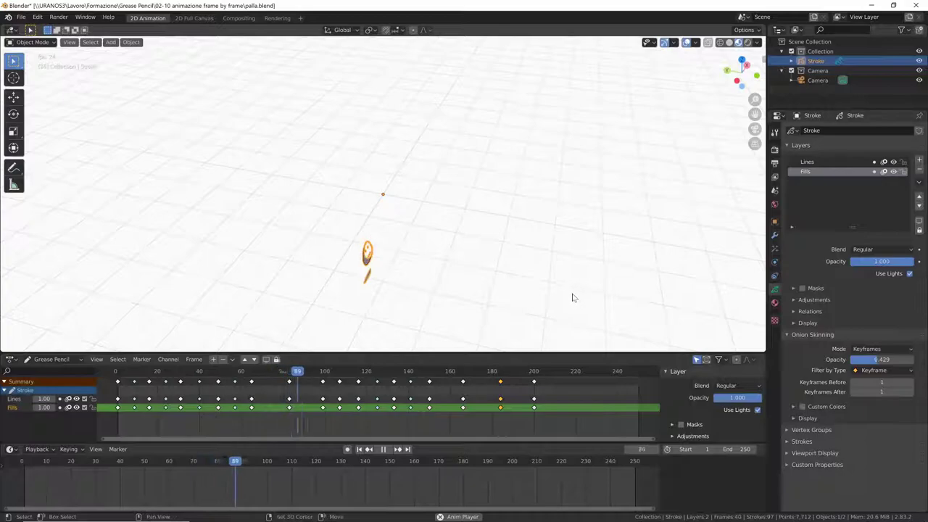
pyautogui.press('space')
pyautogui.moveTo(546, 290)
pyautogui.mouseDown(button='middle')
pyautogui.moveTo(537, 302)
pyautogui.moveTo(472, 303)
pyautogui.moveTo(545, 263)
pyautogui.moveTo(536, 280)
pyautogui.mouseUp(button='middle')
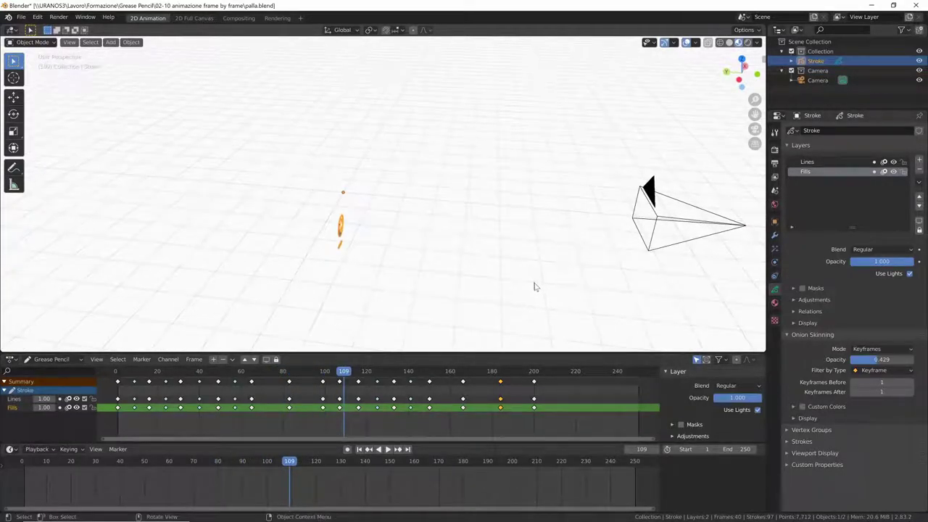
pyautogui.press('space')
pyautogui.moveTo(250, 468); pyautogui.dragTo(27, 470)
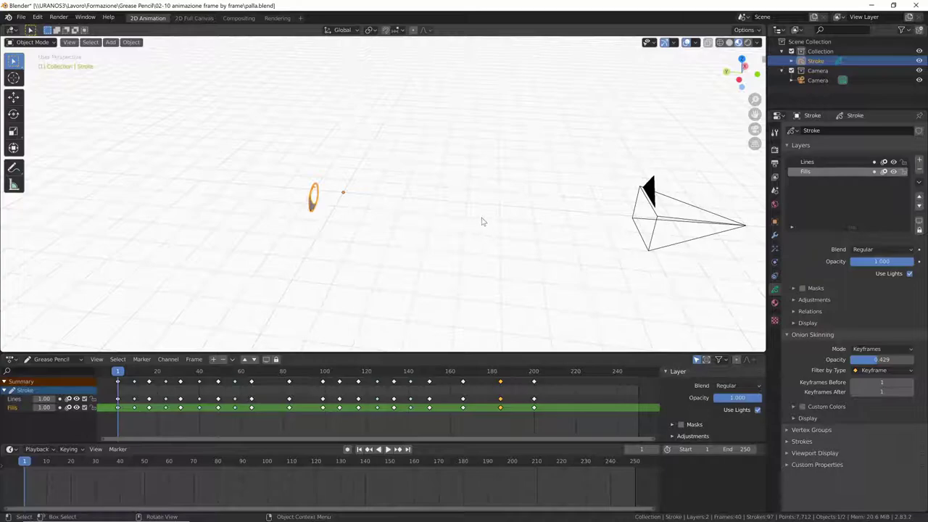
# Key the ball's location at frame 1, nudge it along X, and set the animation end to frame 200.
pyautogui.press('i')
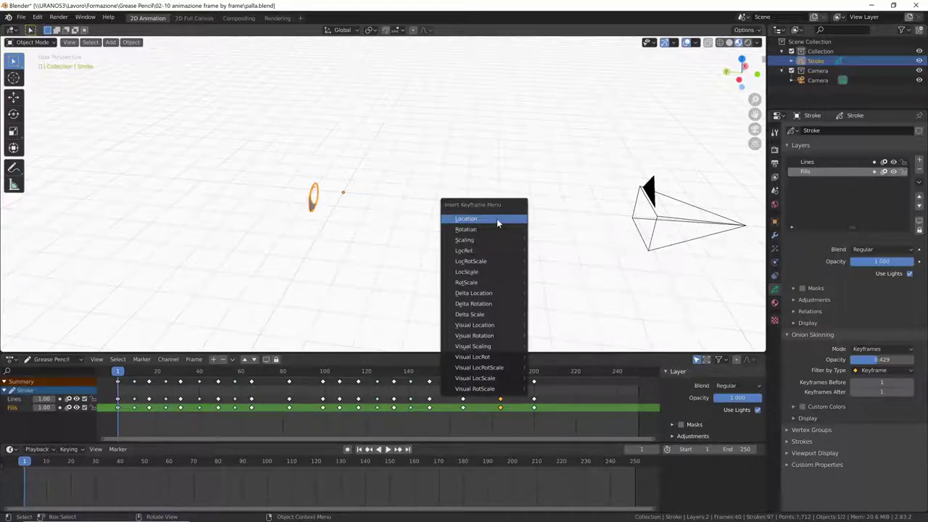
pyautogui.click(495, 219)
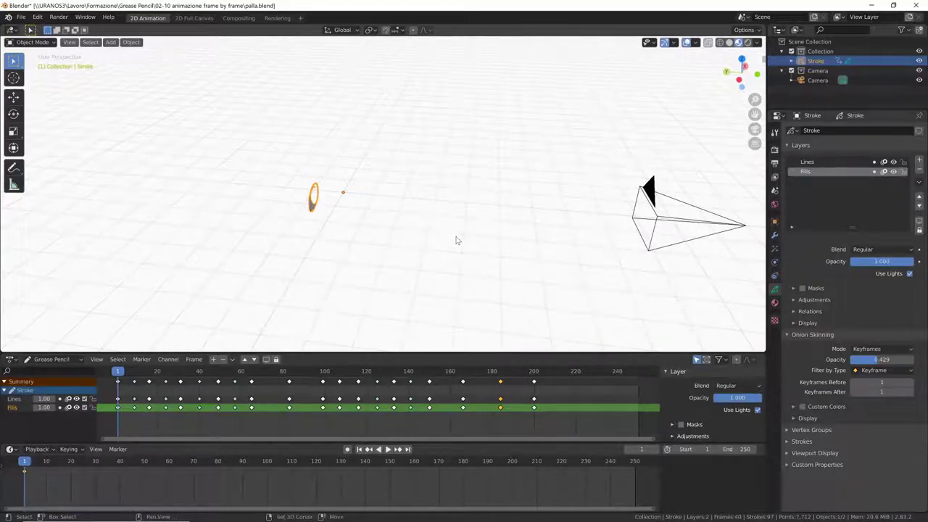
pyautogui.hotkey('shift', 'Right')
pyautogui.press('g')
pyautogui.press('z')
pyautogui.press('x')
pyautogui.click(565, 274)
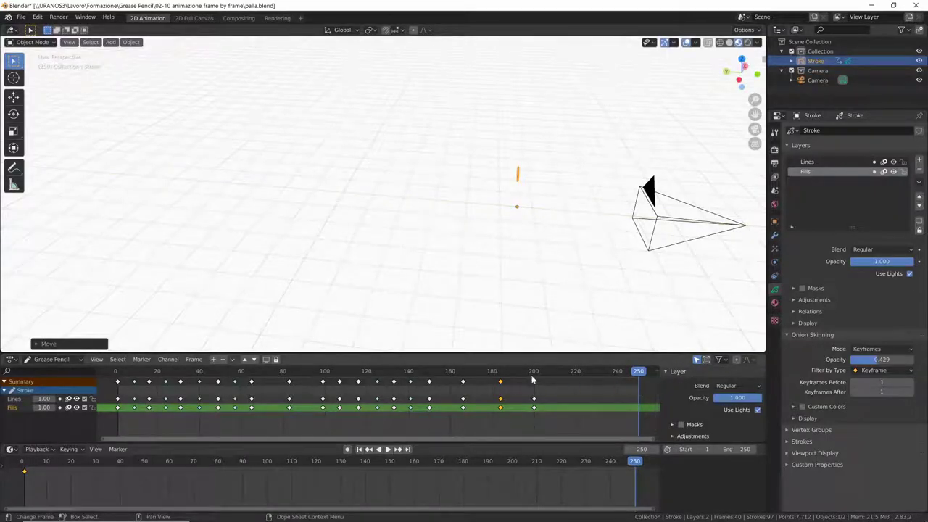
pyautogui.moveTo(638, 372); pyautogui.dragTo(533, 377)
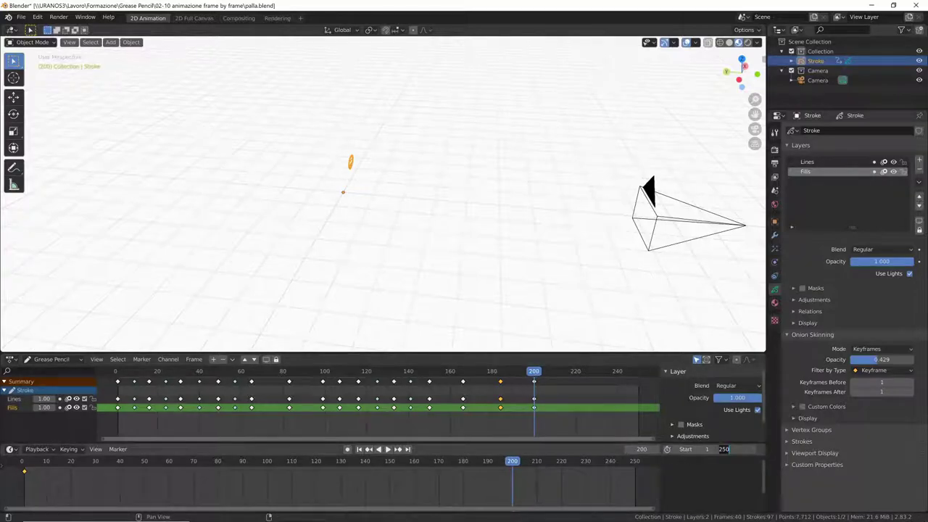
pyautogui.write('200')
pyautogui.press('Return')
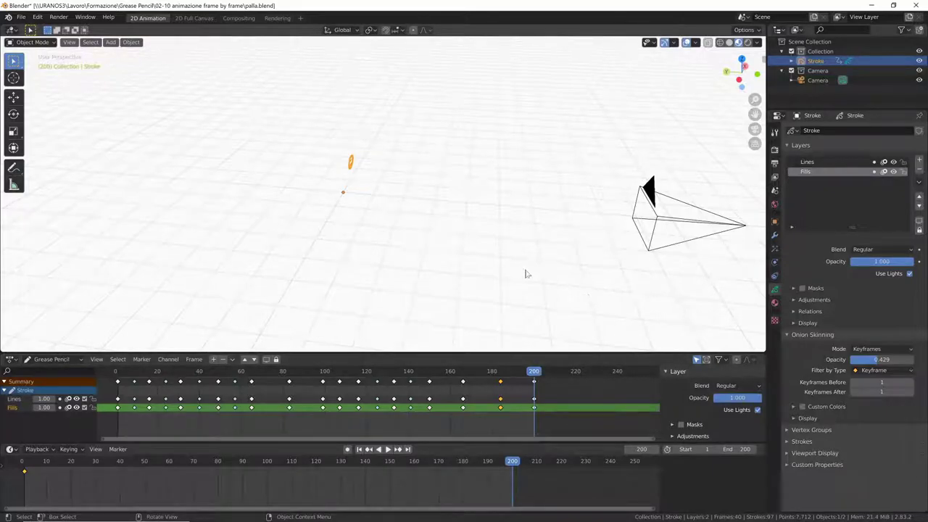
# At frame 200, move the ball further right along Y and key its location.
pyautogui.press('g')
pyautogui.press('y')
pyautogui.click(631, 270)
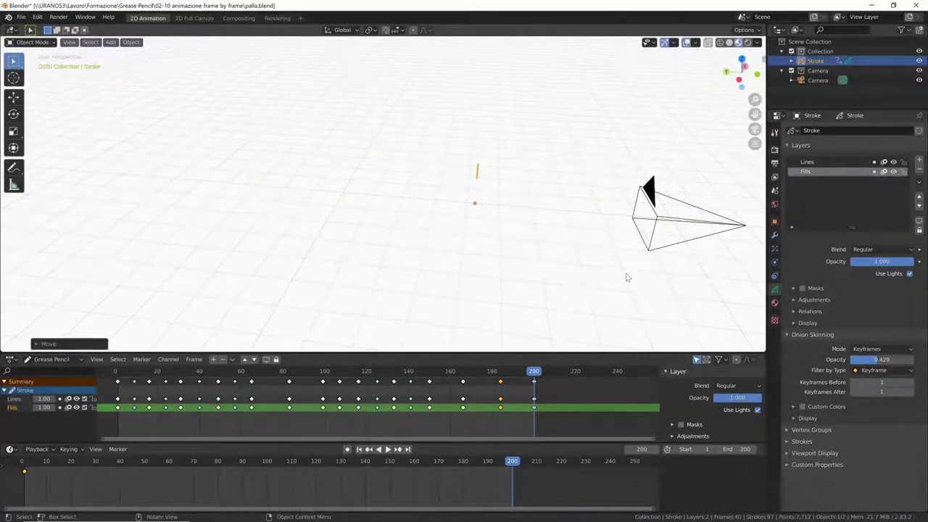
pyautogui.press('i')
pyautogui.click(626, 271)
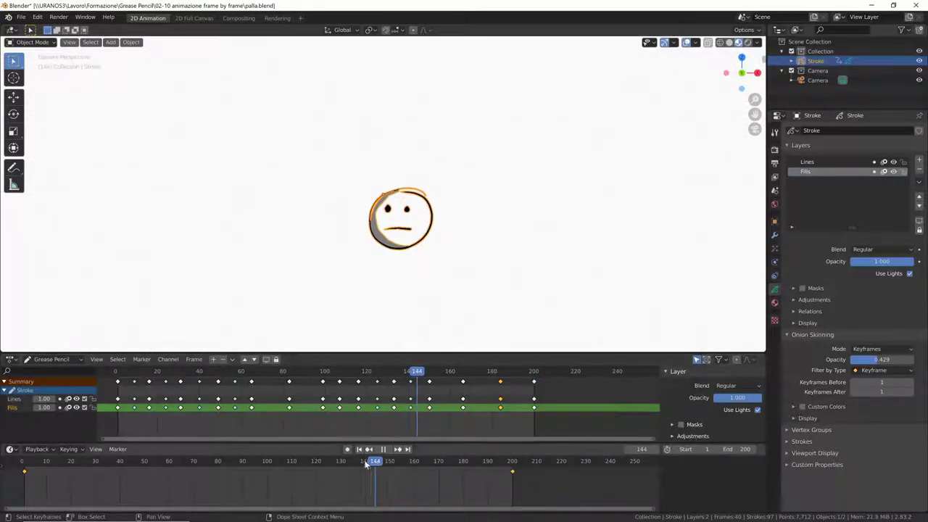
# Play and scrub the animation in perspective and camera views to check the ball's travel.
pyautogui.hotkey('shift', 'Left')
pyautogui.press('space')
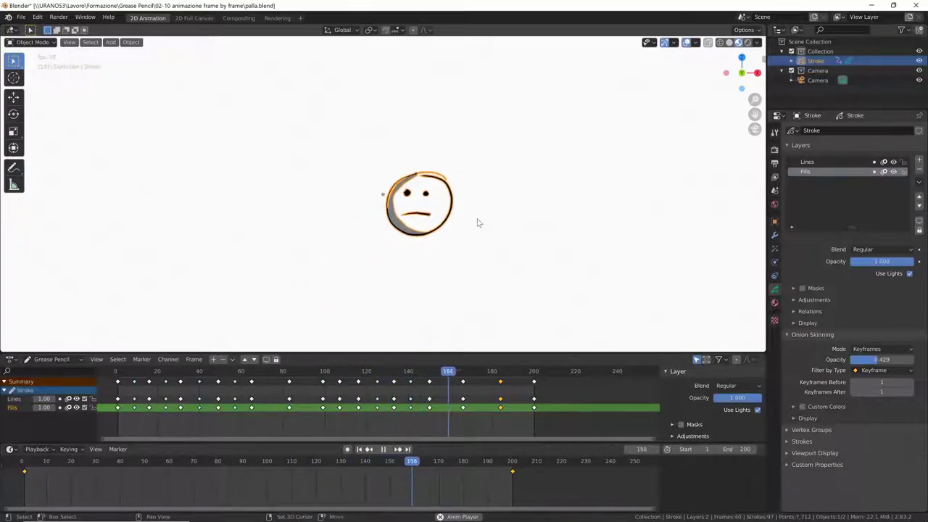
pyautogui.press('space')
pyautogui.moveTo(554, 258); pyautogui.dragTo(648, 275, button='middle')
pyautogui.press('space')
pyautogui.moveTo(456, 466); pyautogui.dragTo(96, 476)
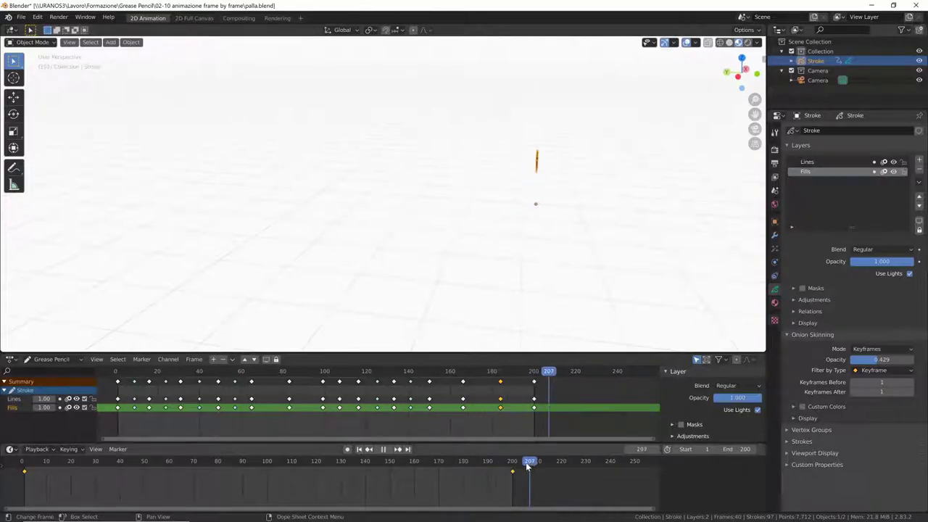
pyautogui.hotkey('shift', 'Left')
pyautogui.press('space')
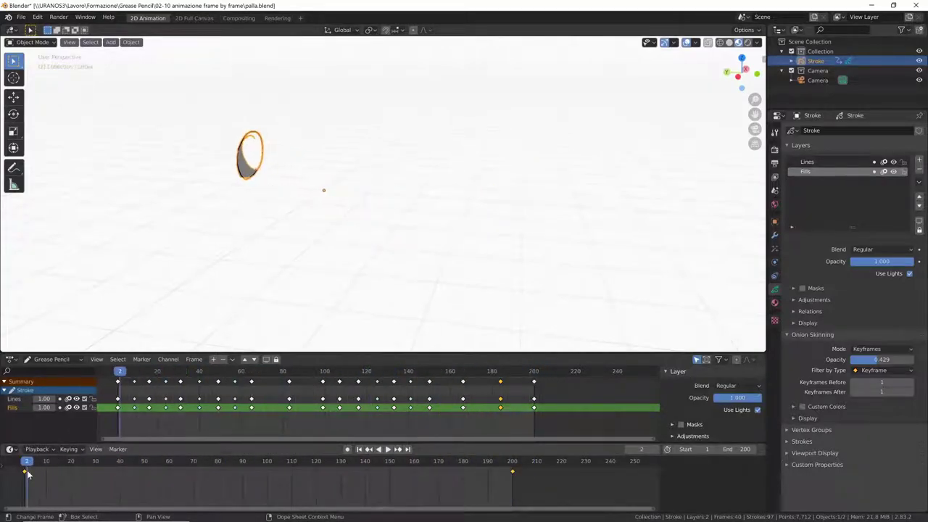
pyautogui.press('KP_0')
pyautogui.press('space')
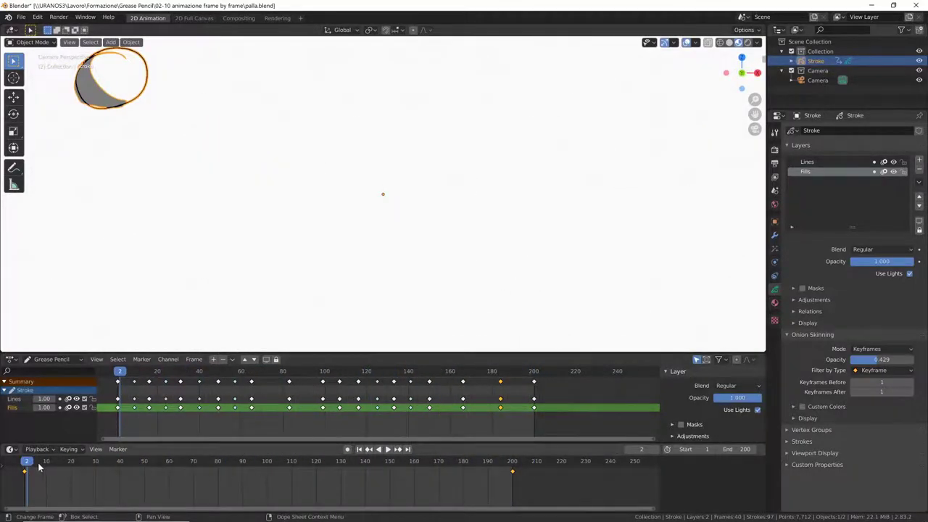
pyautogui.moveTo(112, 471); pyautogui.dragTo(512, 472)
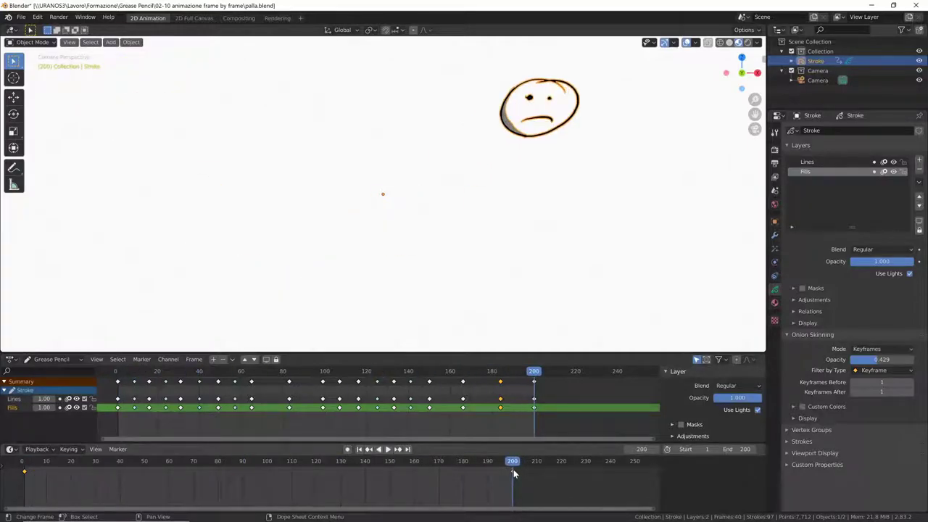
# Set the ball's Y location to -6.3187 m in its transform properties and rewind.
pyautogui.click(774, 221)
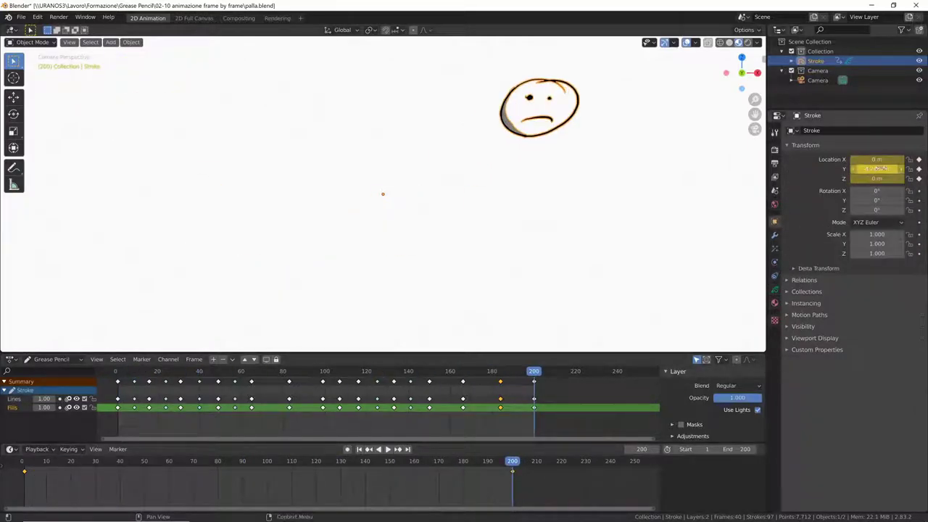
pyautogui.moveTo(882, 169); pyautogui.dragTo(564, 335)
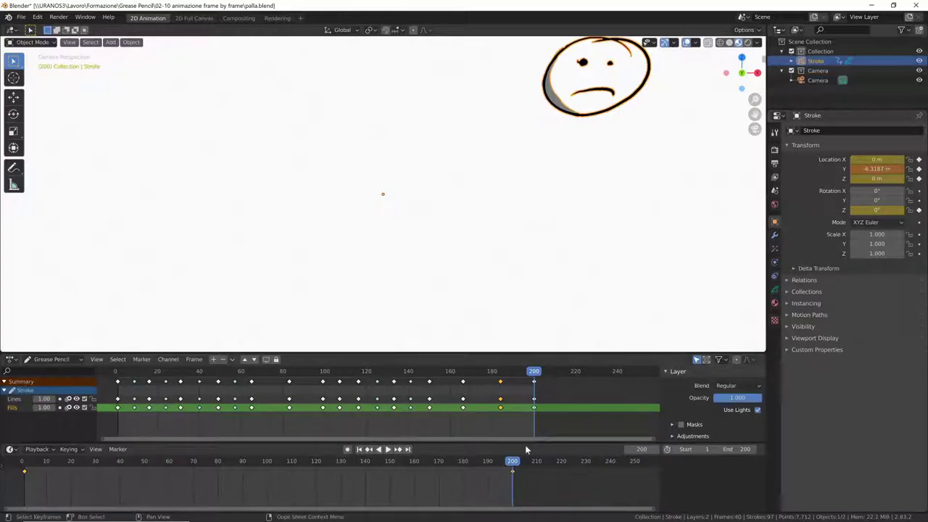
pyautogui.moveTo(515, 464); pyautogui.dragTo(25, 485)
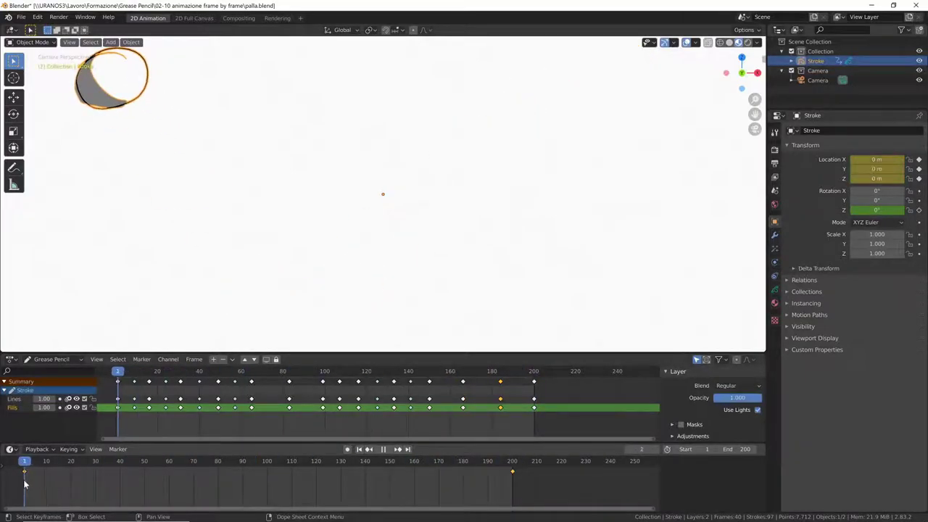
# Rotate the ball to -35° on Z, keyframe it at frame 1, preview, and save palla.blend.
pyautogui.moveTo(877, 210); pyautogui.dragTo(802, 210)
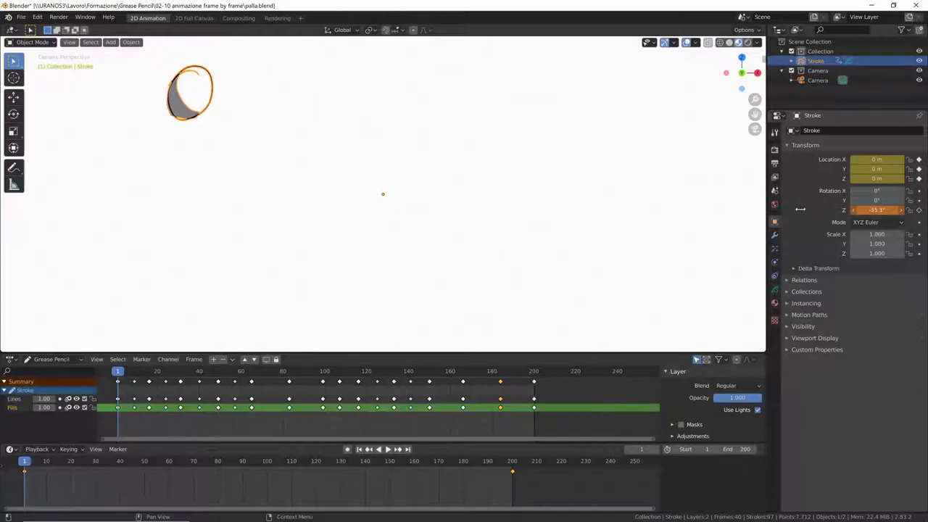
pyautogui.click(919, 210)
pyautogui.press('space')
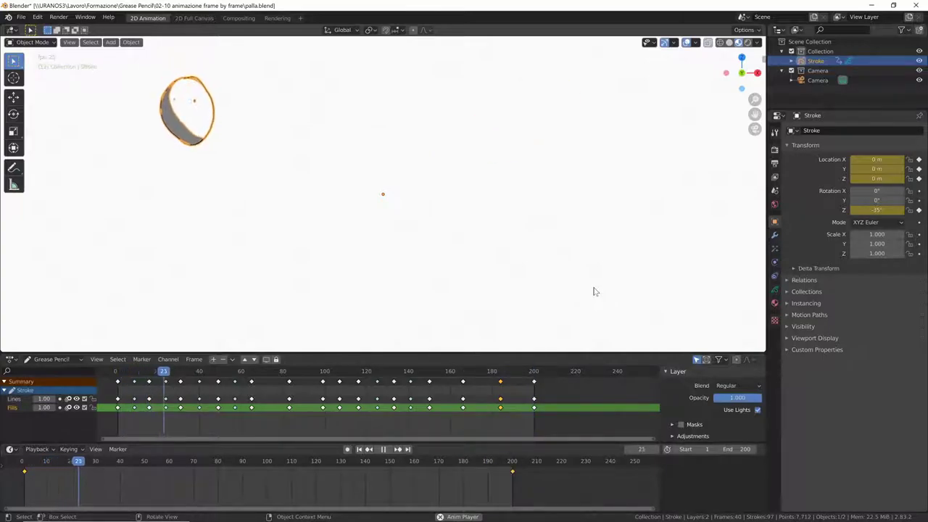
pyautogui.press('space')
pyautogui.hotkey('ctrl', 's')
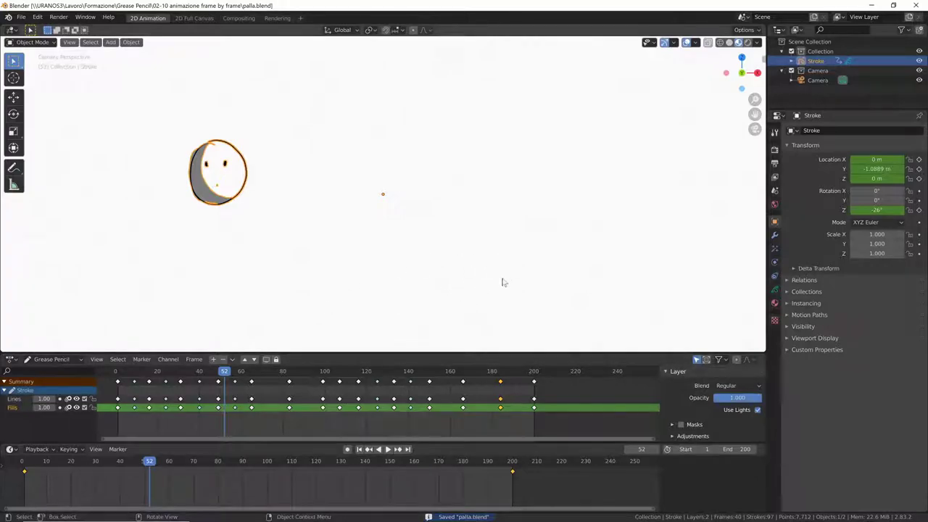
pyautogui.moveTo(504, 282)
pyautogui.mouseDown(button='middle')
pyautogui.moveTo(485, 271)
pyautogui.moveTo(498, 243)
pyautogui.mouseUp(button='middle')
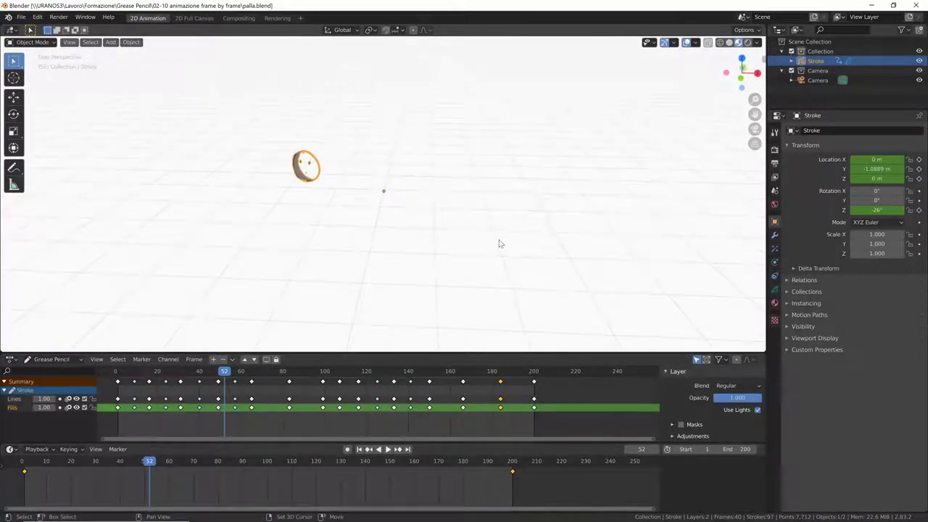
# Add a blank Grease Pencil object and return to the camera view at frame 1.
pyautogui.hotkey('shift', 'a')
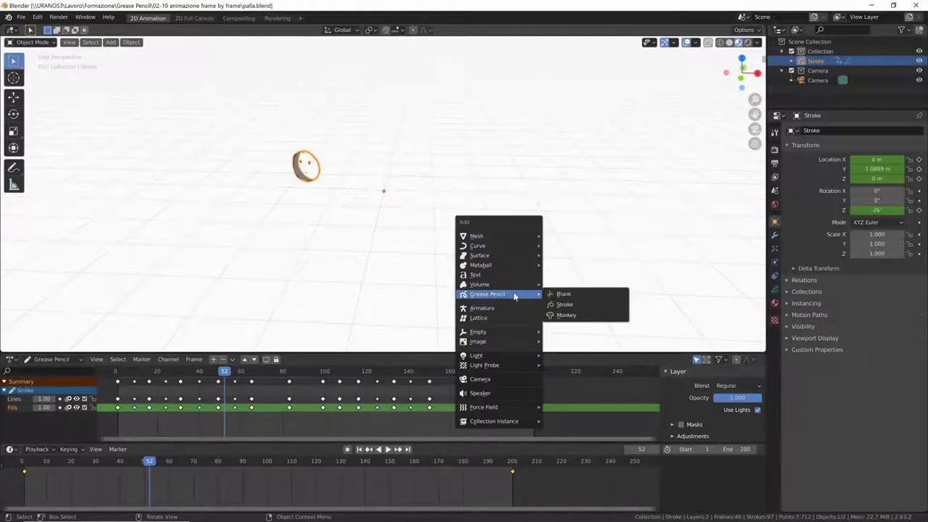
pyautogui.click(580, 305)
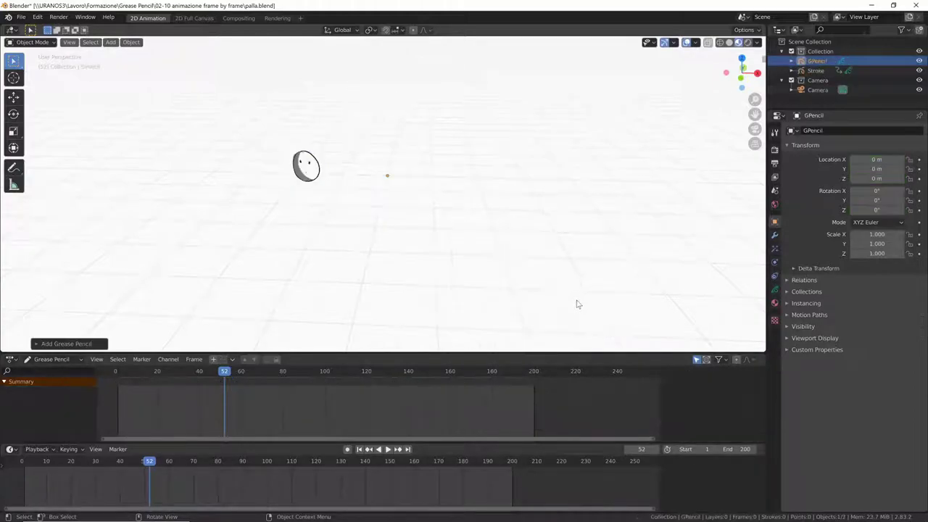
pyautogui.press('KP_0')
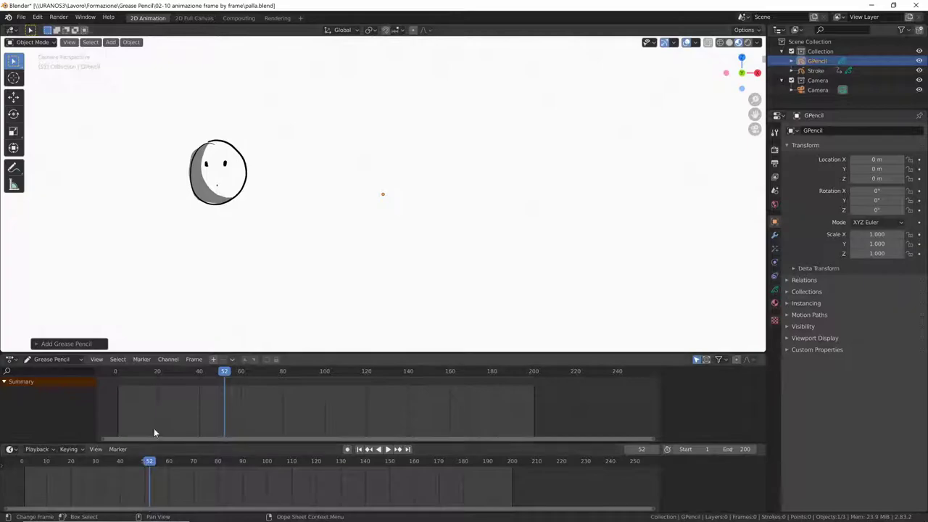
pyautogui.moveTo(224, 374); pyautogui.dragTo(122, 384)
pyautogui.press('space')
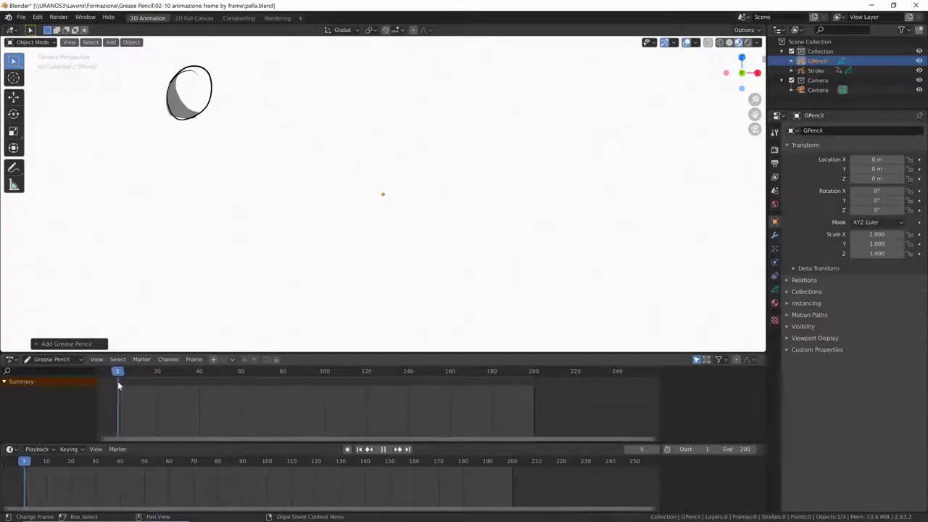
pyautogui.press('Escape')
# Create a new material on the object named nuvola.
pyautogui.click(775, 303)
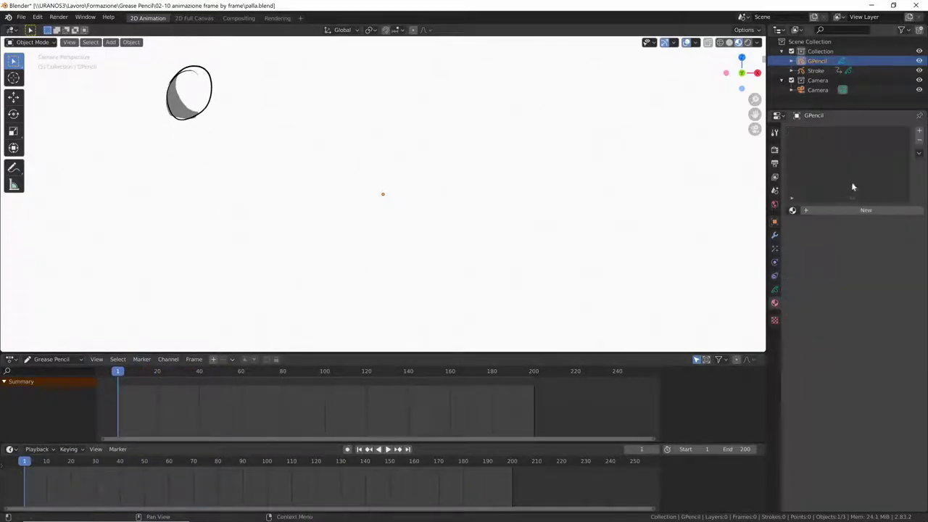
pyautogui.click(920, 132)
pyautogui.click(823, 210)
pyautogui.write('nuvol')
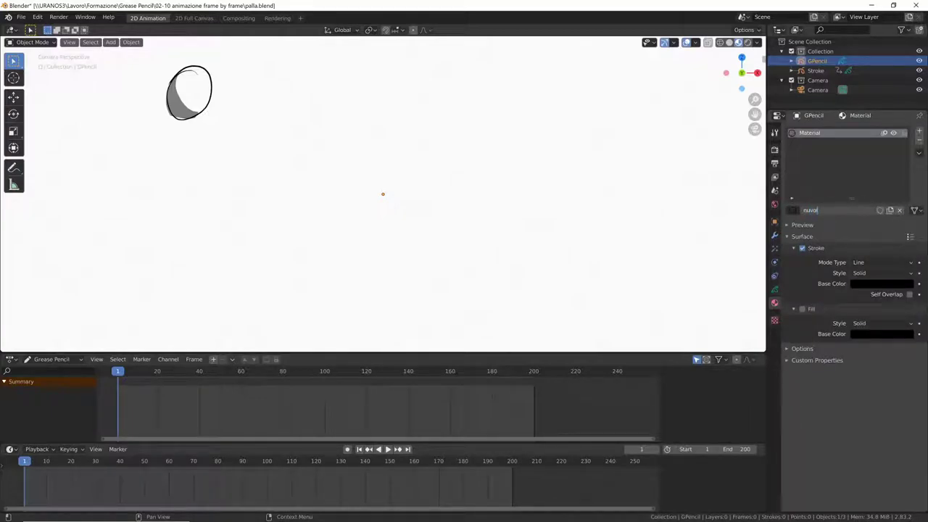
pyautogui.write('a')
pyautogui.press('Return')
# Give nuvola a blue stroke and enable a pale light-blue fill.
pyautogui.click(879, 284)
pyautogui.moveTo(903, 180); pyautogui.dragTo(906, 169)
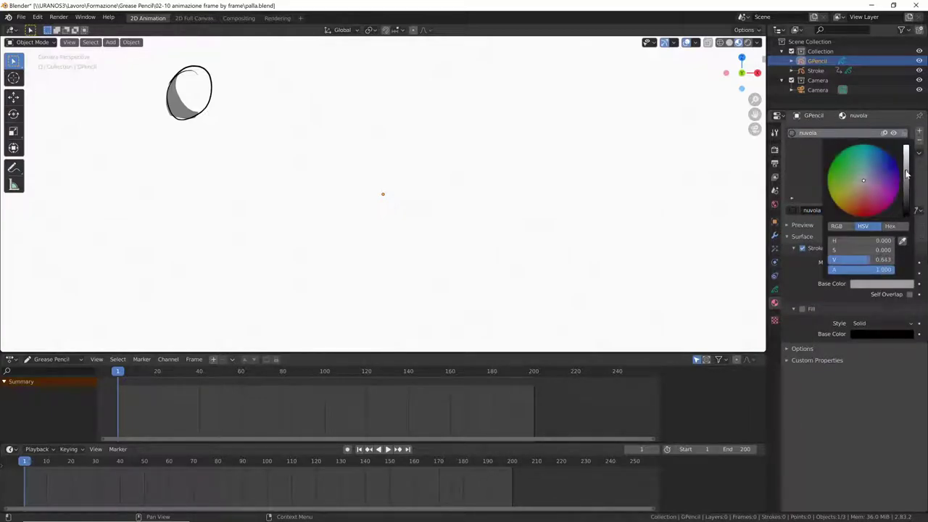
pyautogui.click(877, 158)
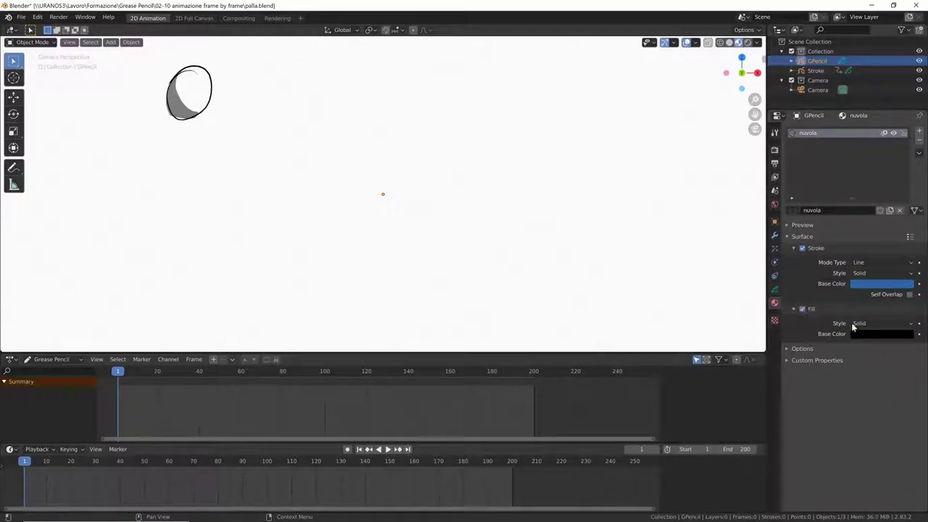
pyautogui.click(876, 333)
pyautogui.click(908, 307)
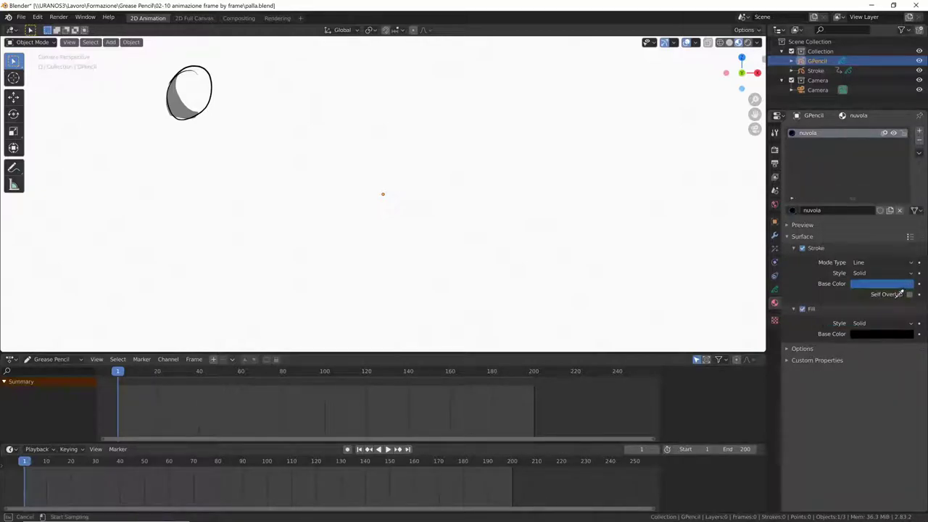
pyautogui.click(898, 284)
pyautogui.click(884, 332)
pyautogui.moveTo(908, 226); pyautogui.dragTo(907, 210)
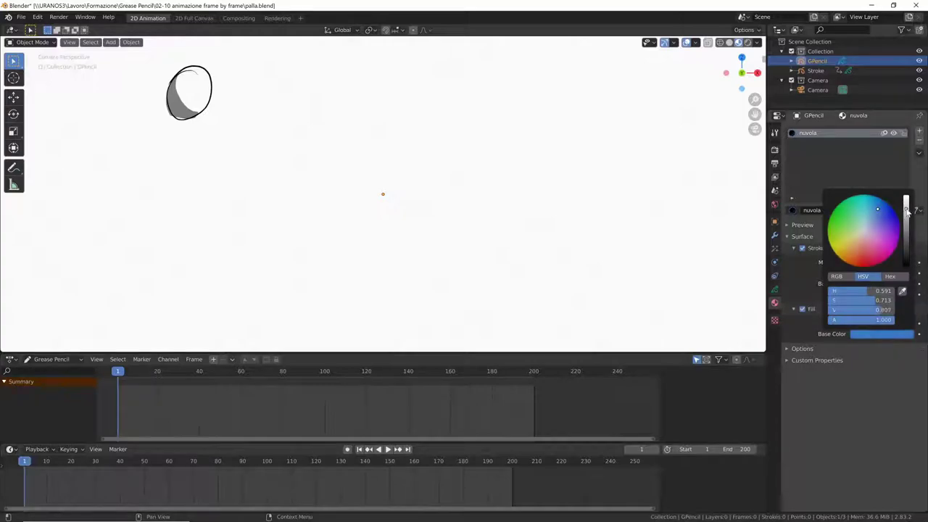
pyautogui.click(875, 212)
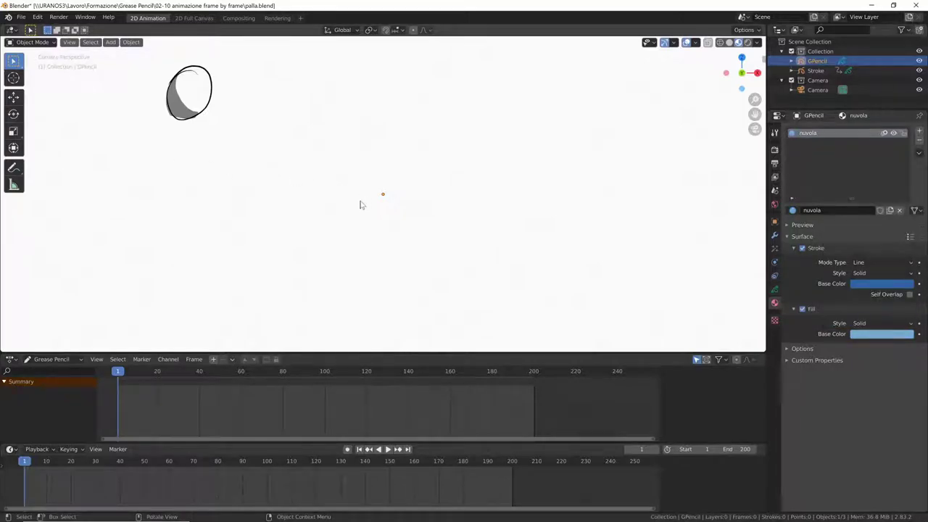
# In Draw mode, sketch a long cloud across the top and a smaller one right, brightening their fill.
pyautogui.hotkey('ctrl', 'Tab')
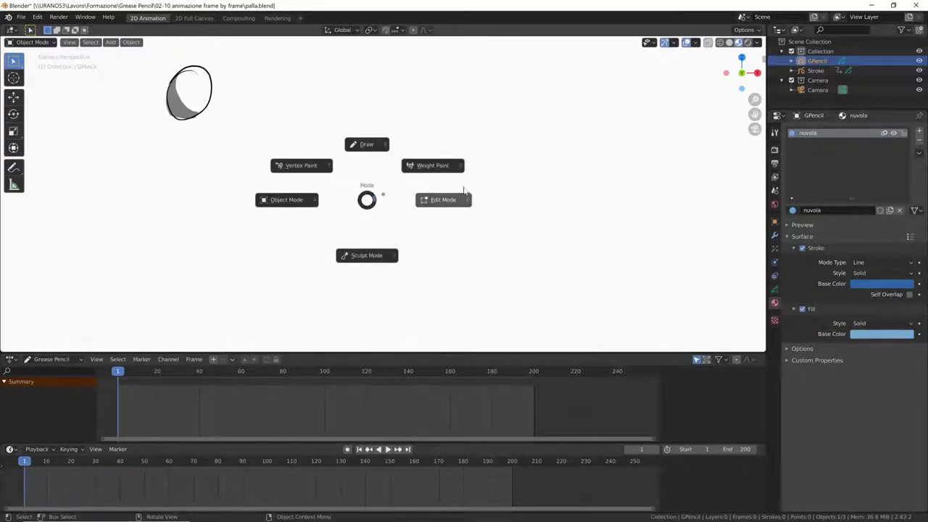
pyautogui.click(366, 145)
pyautogui.moveTo(249, 73)
pyautogui.mouseDown()
pyautogui.moveTo(425, 77)
pyautogui.moveTo(246, 74)
pyautogui.mouseUp()
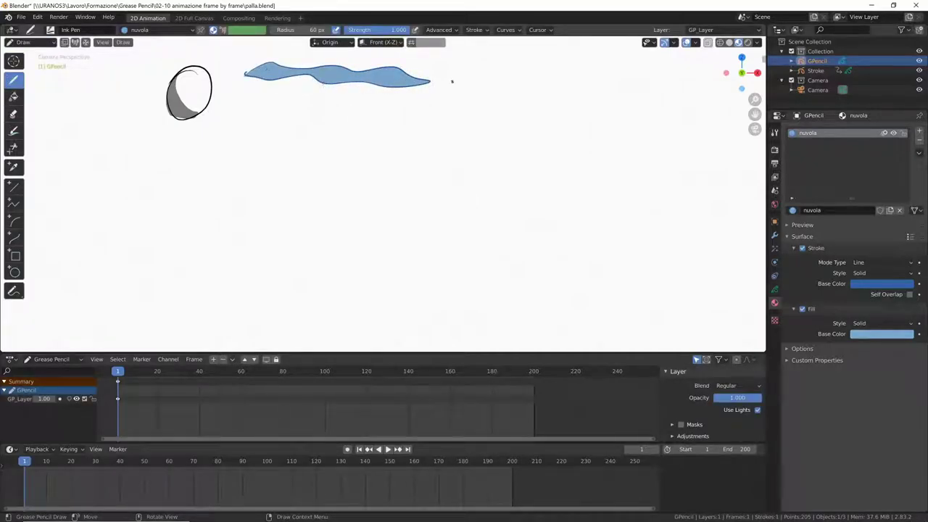
pyautogui.moveTo(497, 99); pyautogui.dragTo(458, 97)
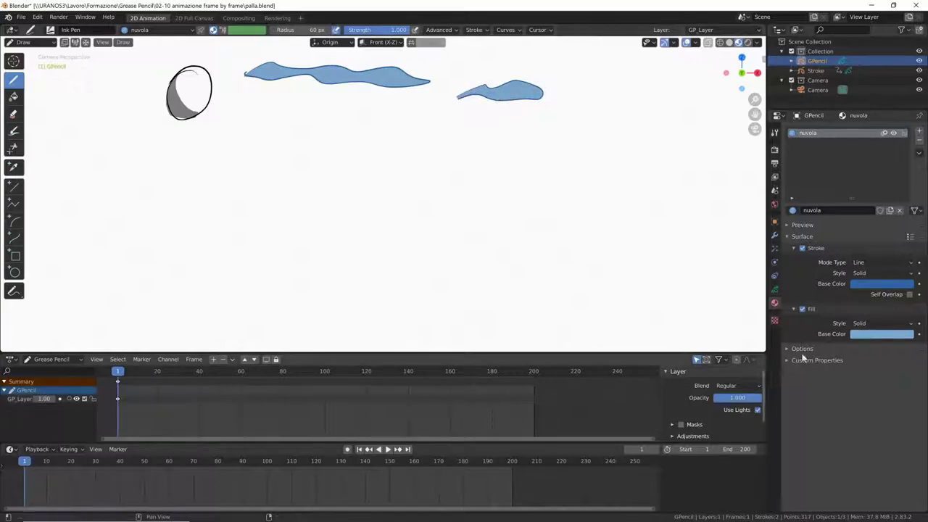
pyautogui.click(891, 335)
pyautogui.moveTo(908, 210); pyautogui.dragTo(906, 201)
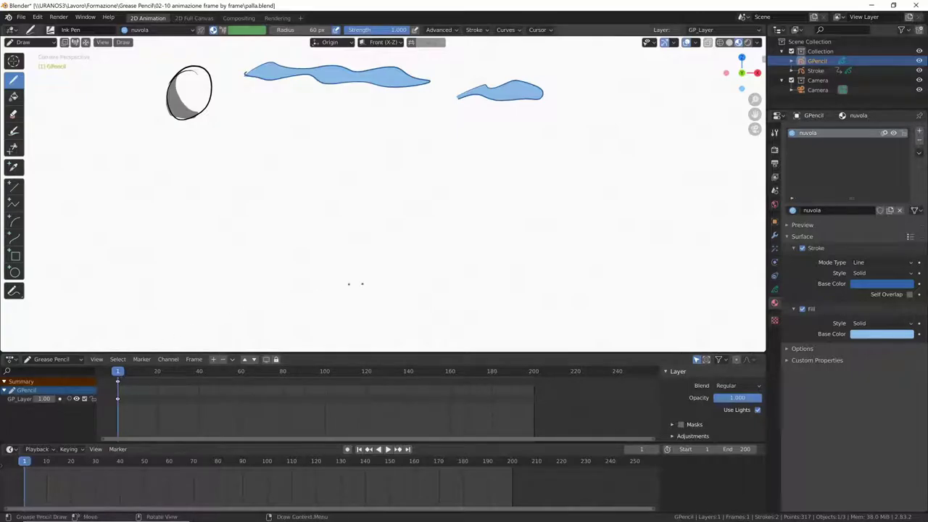
pyautogui.press('space')
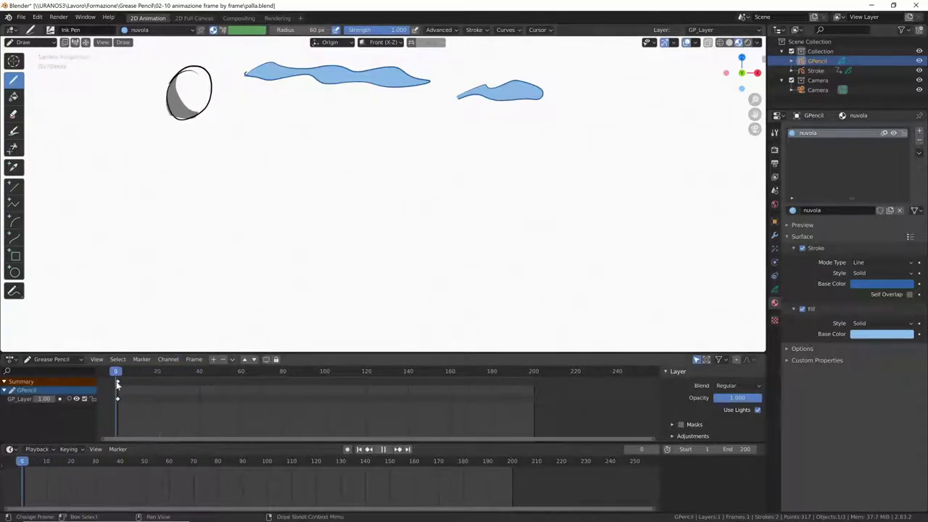
pyautogui.press('Escape')
pyautogui.hotkey('ctrl', 'Tab')
# In Object Mode, move the clouds left along X and insert a LocRotScale keyframe at frame 1.
pyautogui.click(411, 148)
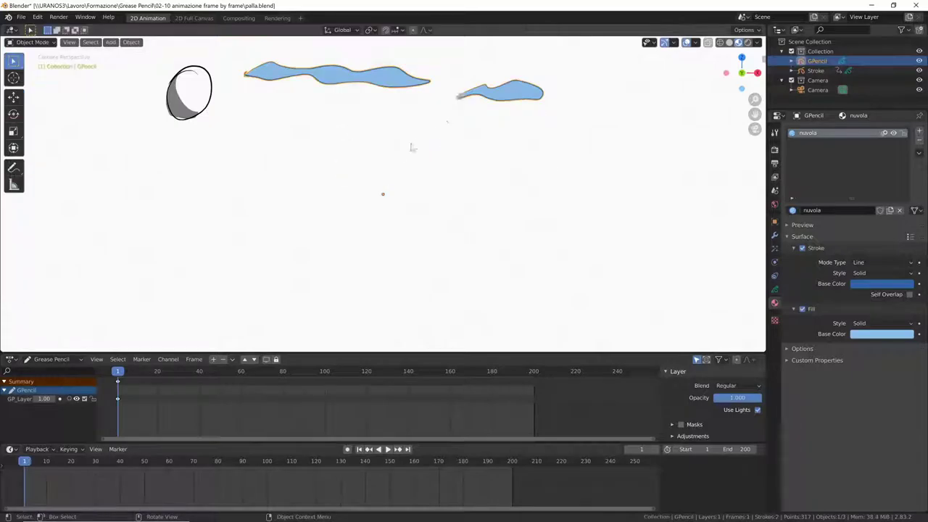
pyautogui.press('g')
pyautogui.press('x')
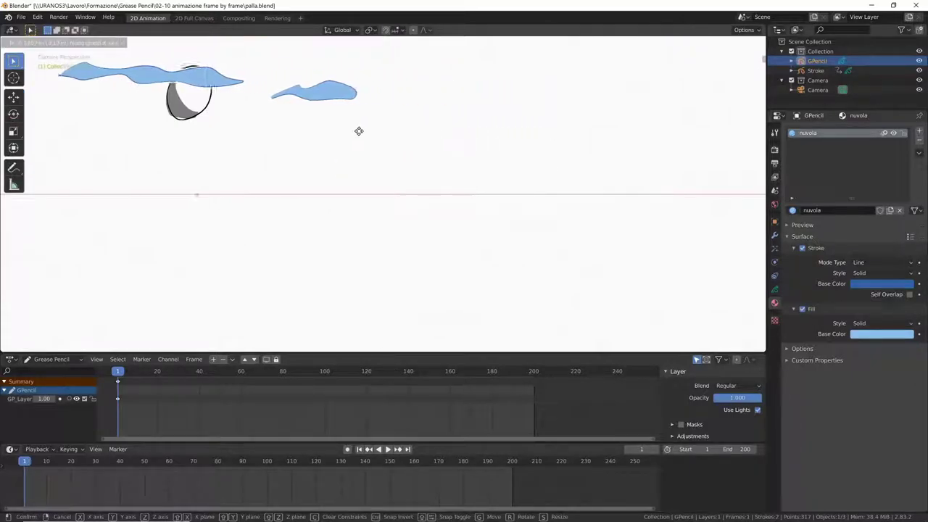
pyautogui.click(349, 141)
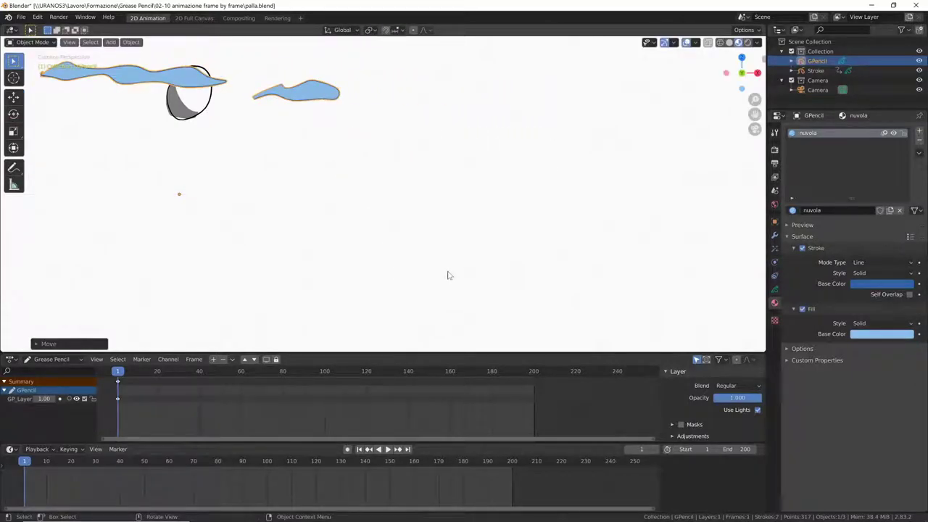
pyautogui.moveTo(444, 259); pyautogui.dragTo(448, 262, button='middle')
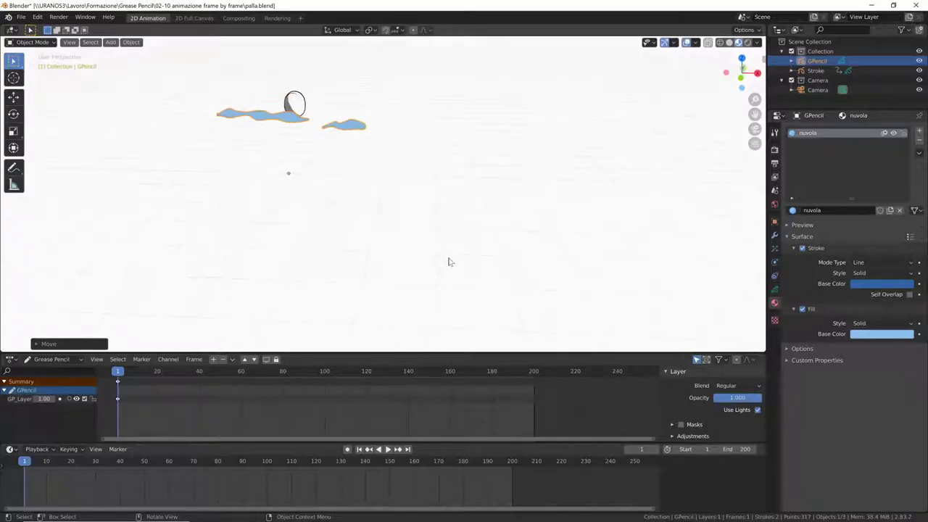
pyautogui.moveTo(400, 236)
pyautogui.mouseDown(button='middle')
pyautogui.moveTo(543, 234)
pyautogui.moveTo(528, 243)
pyautogui.mouseUp(button='middle')
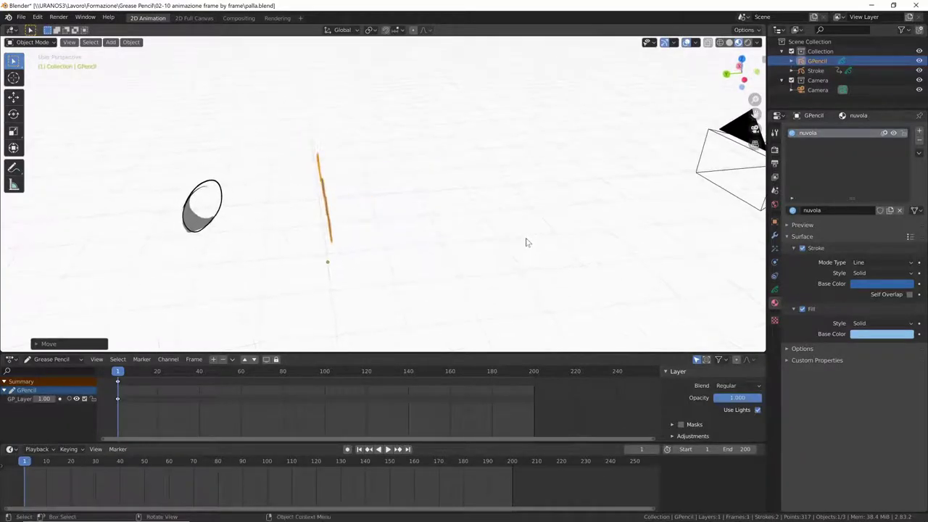
pyautogui.press('g')
pyautogui.click(355, 256)
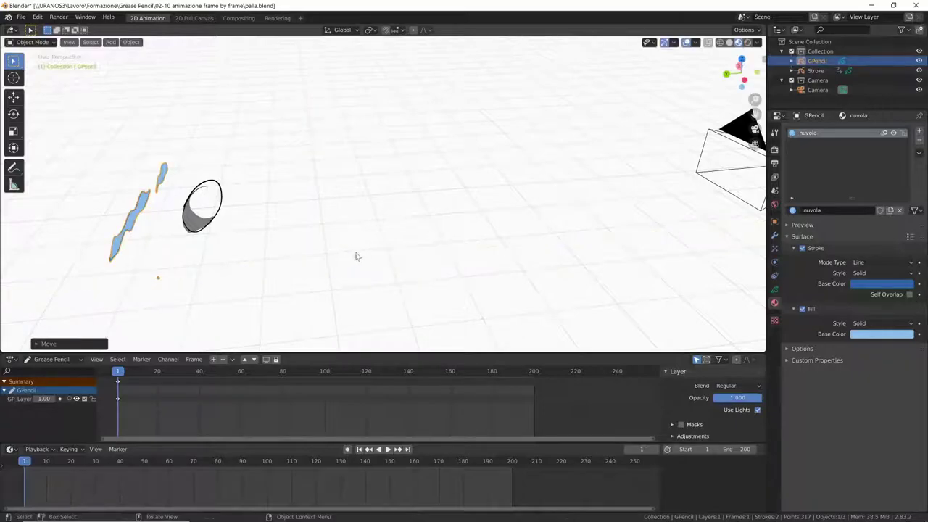
pyautogui.press('KP_0')
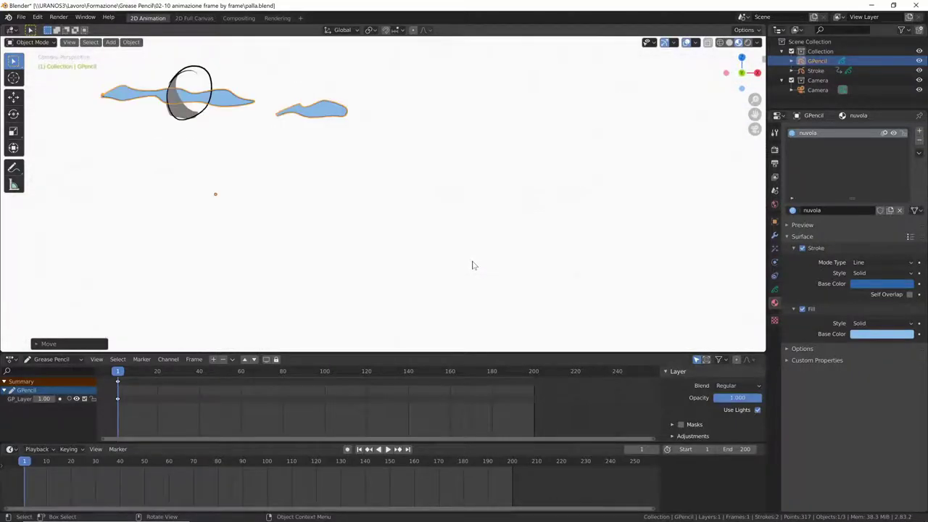
pyautogui.press('i')
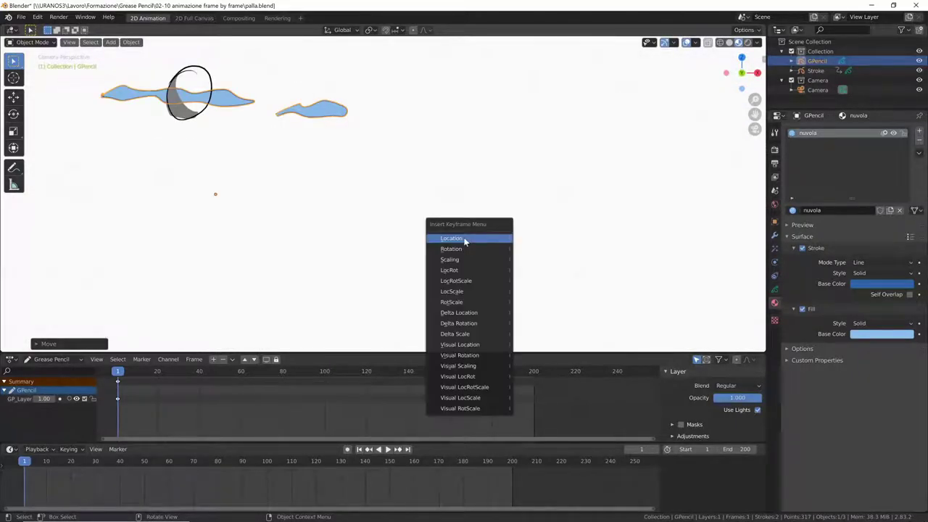
pyautogui.click(466, 280)
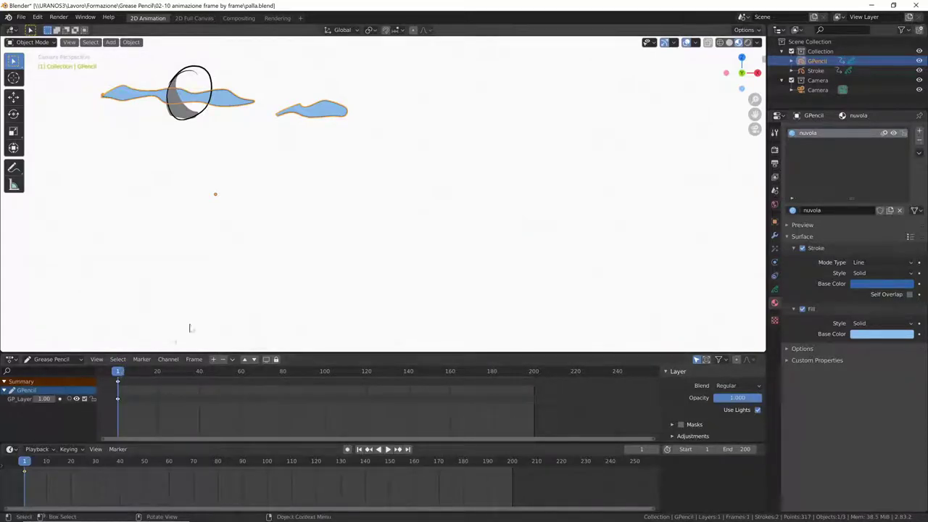
# At frame 200, move the clouds to the upper right and key LocRotScale.
pyautogui.hotkey('shift', 'Right')
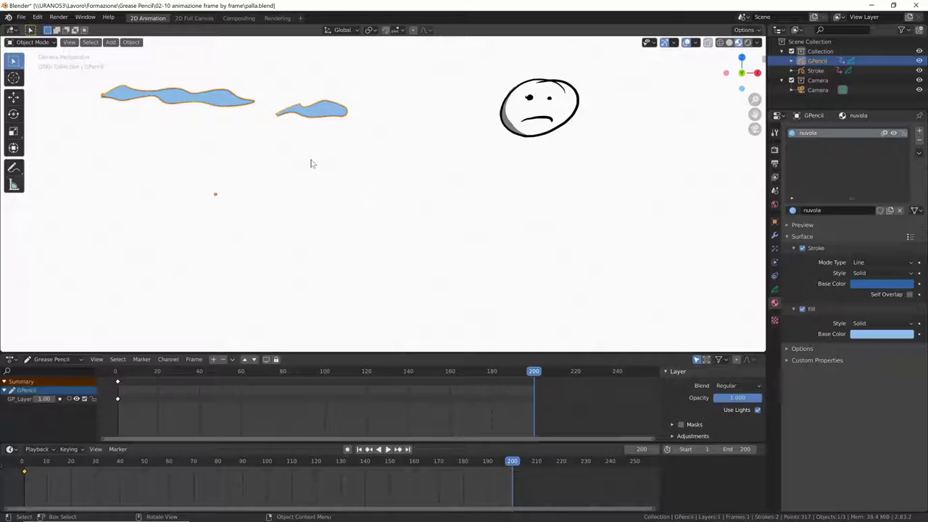
pyautogui.press('g')
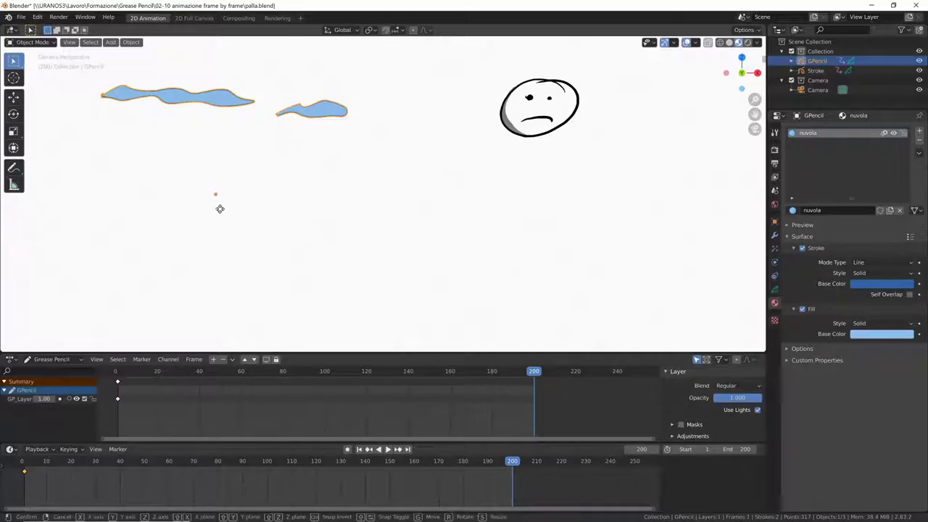
pyautogui.click(628, 168)
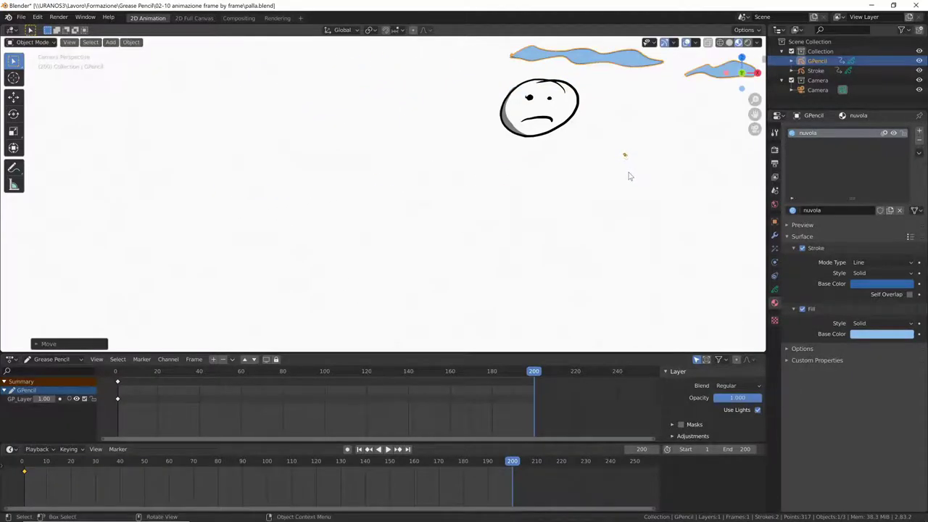
pyautogui.press('i')
pyautogui.click(628, 170)
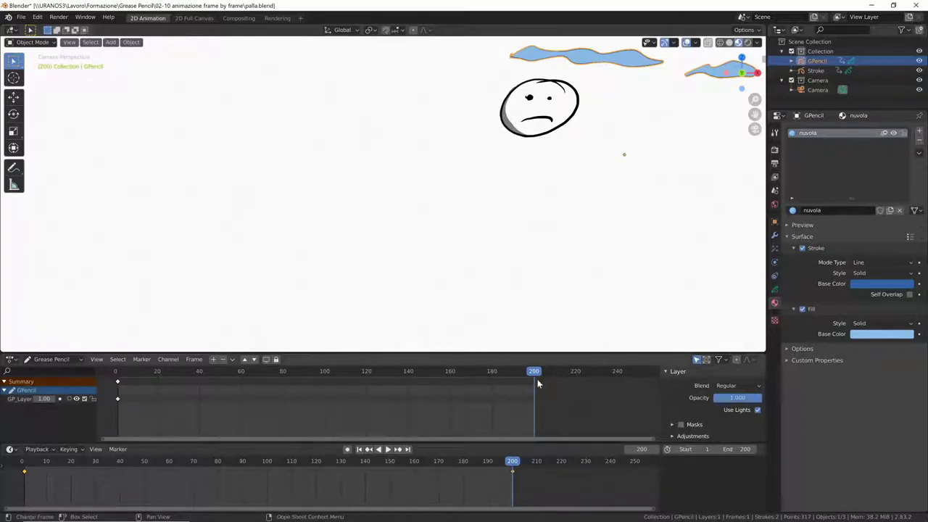
# Play back the cloud drift from near the start, then return to frame 1 and select the ball.
pyautogui.moveTo(534, 371); pyautogui.dragTo(124, 374)
pyautogui.press('space')
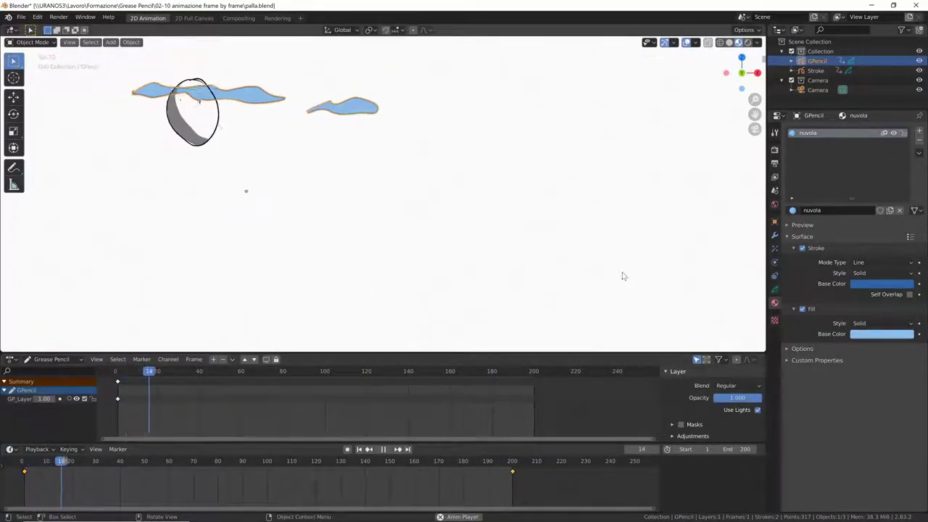
pyautogui.press('space')
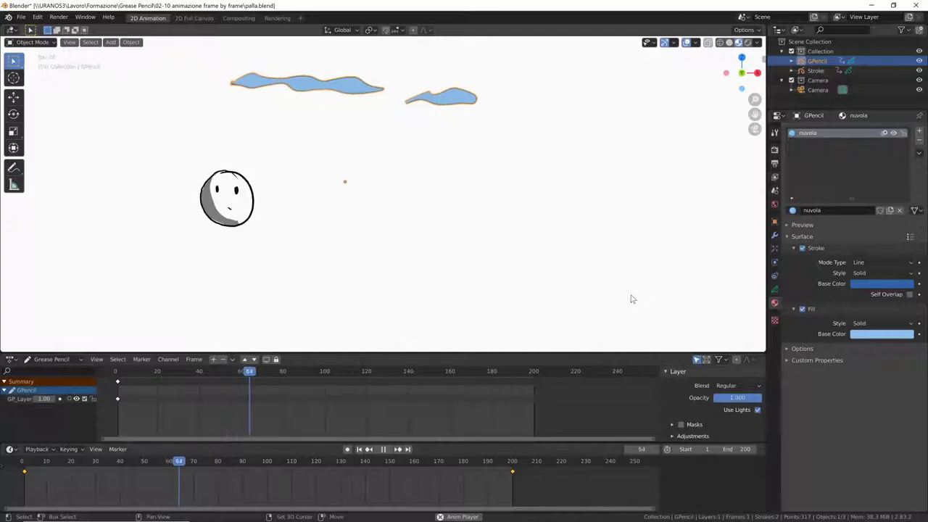
pyautogui.hotkey('shift', 'Left')
pyautogui.click(188, 122)
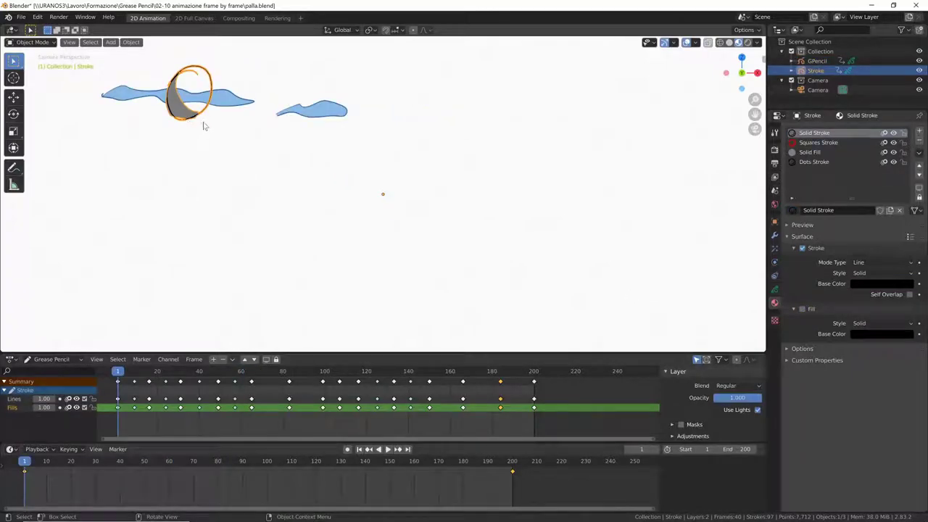
# Move the ball left and down, key its Location at frame 1, and preview it beneath the clouds.
pyautogui.press('g')
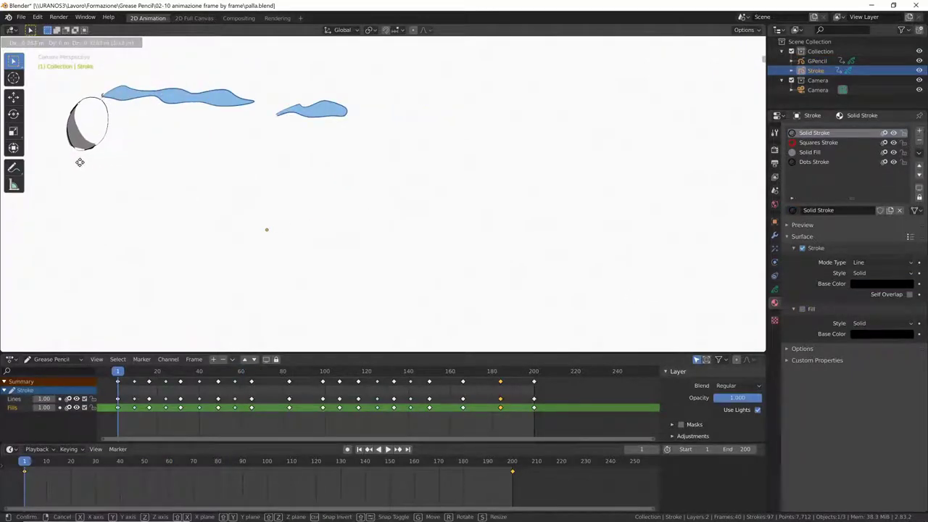
pyautogui.click(78, 170)
pyautogui.press('i')
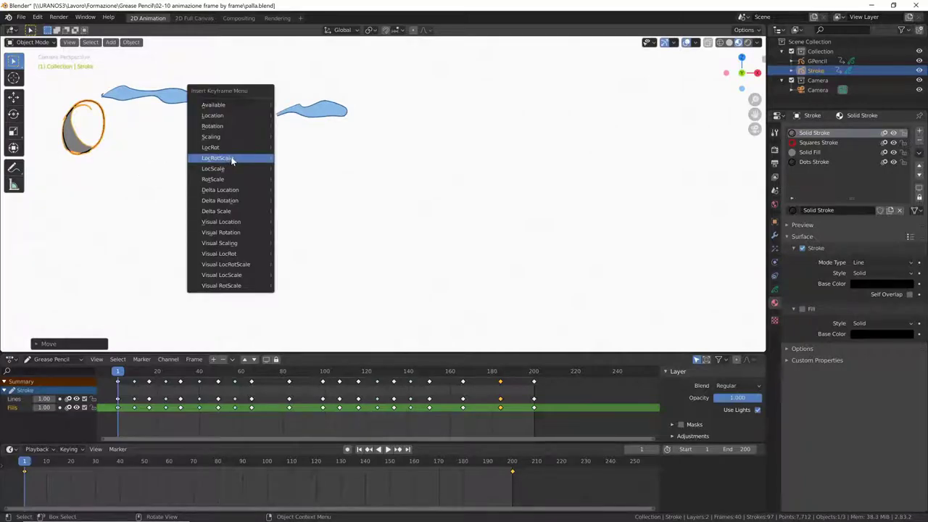
pyautogui.click(237, 116)
pyautogui.press('space')
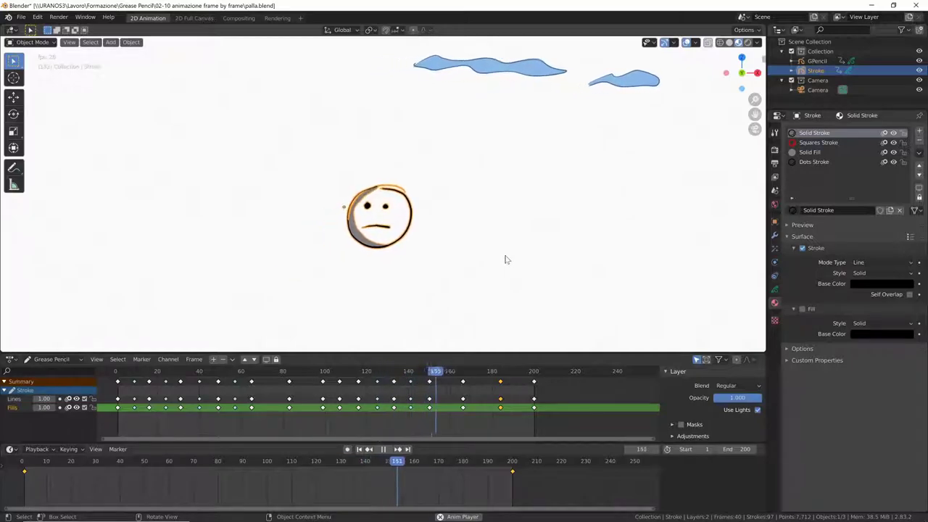
pyautogui.press('space')
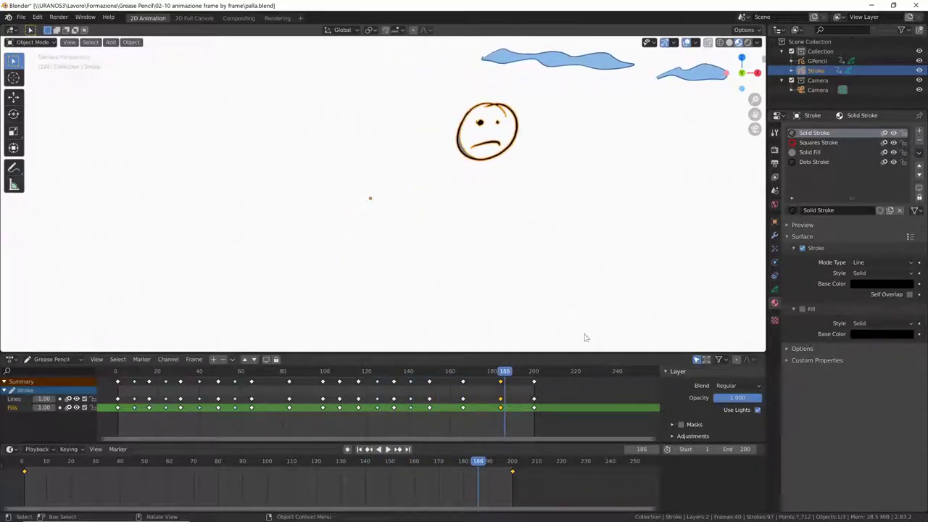
pyautogui.click(697, 83)
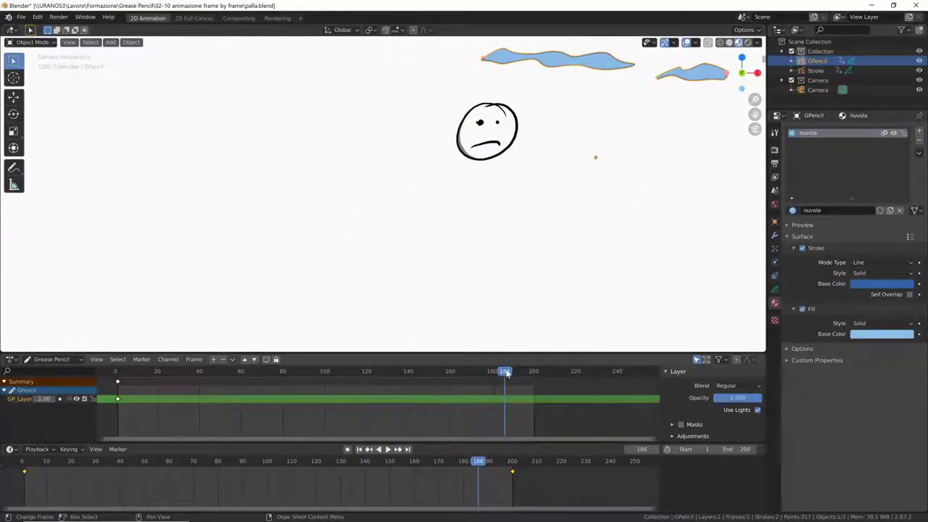
pyautogui.press('space')
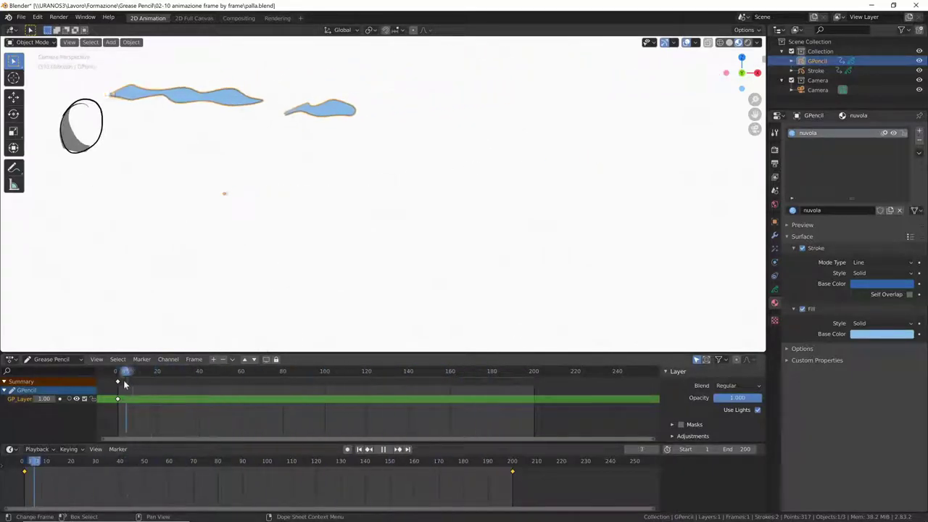
# Duplicate the clouds' frame-1 drawing keyframe to frame 100 and move the playhead there.
pyautogui.press('Escape')
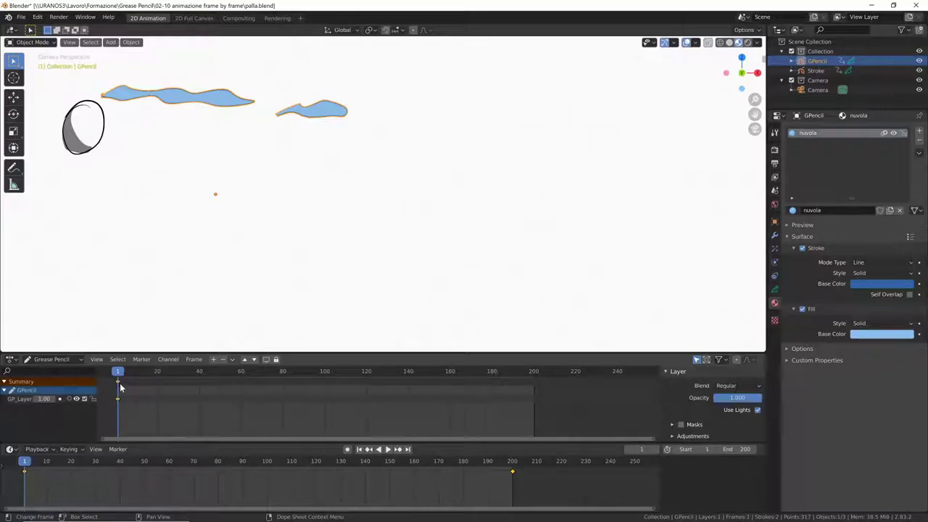
pyautogui.moveTo(120, 382); pyautogui.dragTo(131, 381)
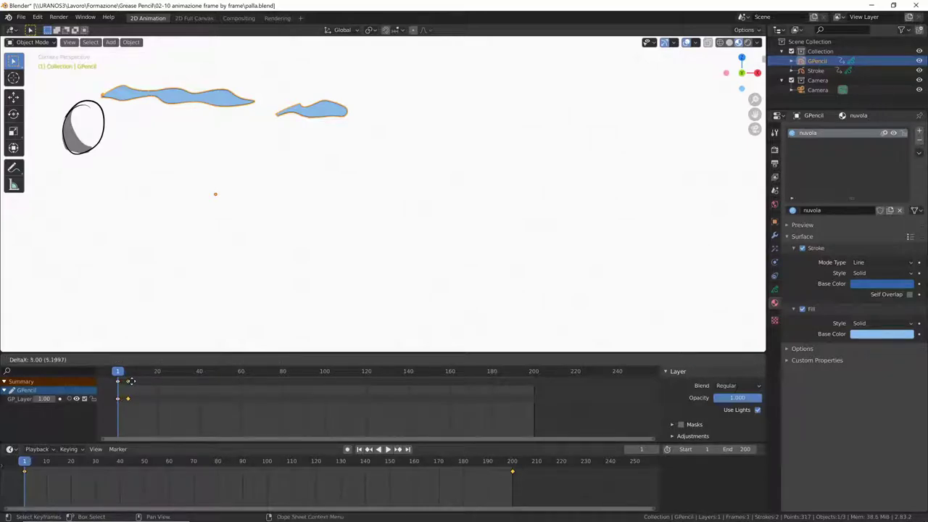
pyautogui.click(327, 395)
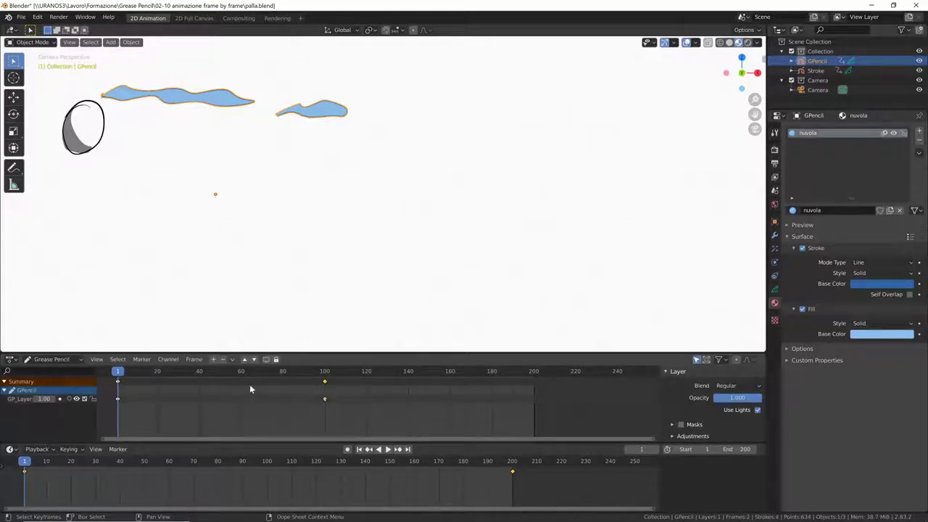
pyautogui.moveTo(120, 373); pyautogui.dragTo(330, 388)
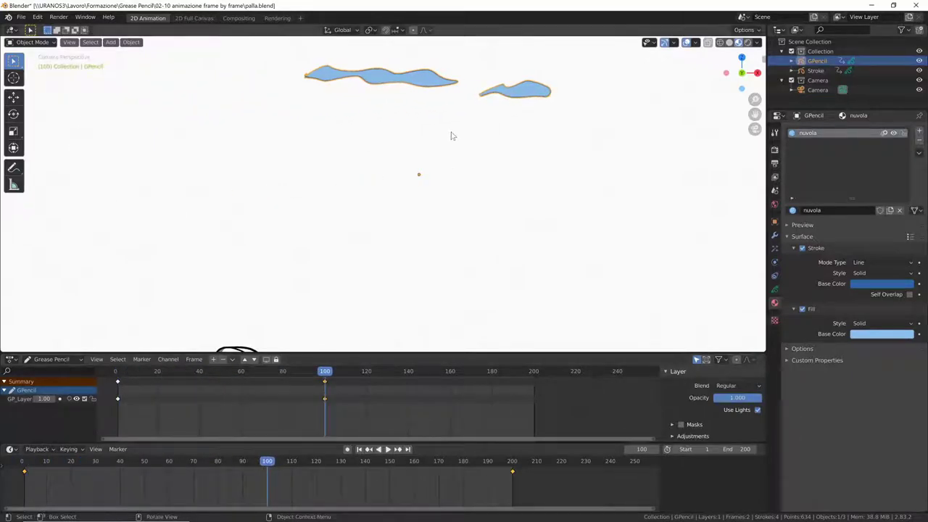
pyautogui.hotkey('ctrl', 'Tab')
# In Sculpt Mode, reshape the left cloud using 174 px and 130 px brushes.
pyautogui.click(451, 187)
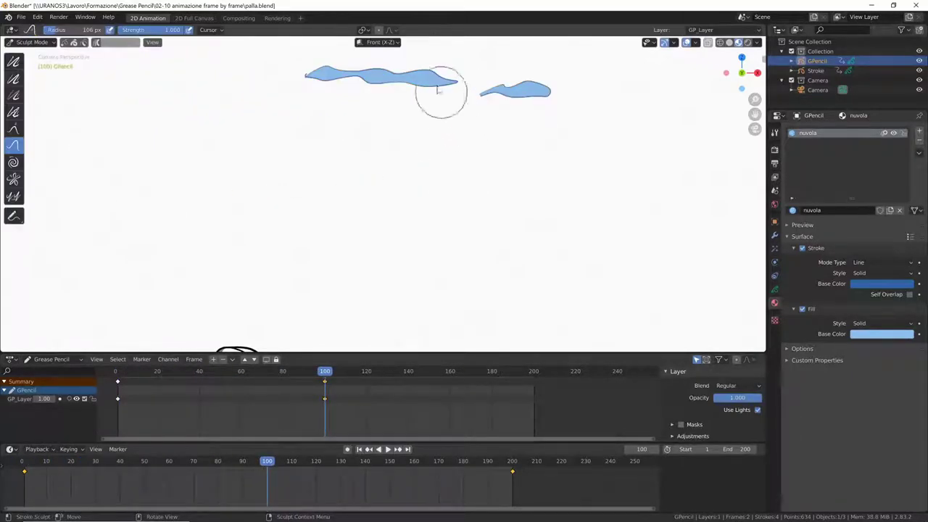
pyautogui.press('f')
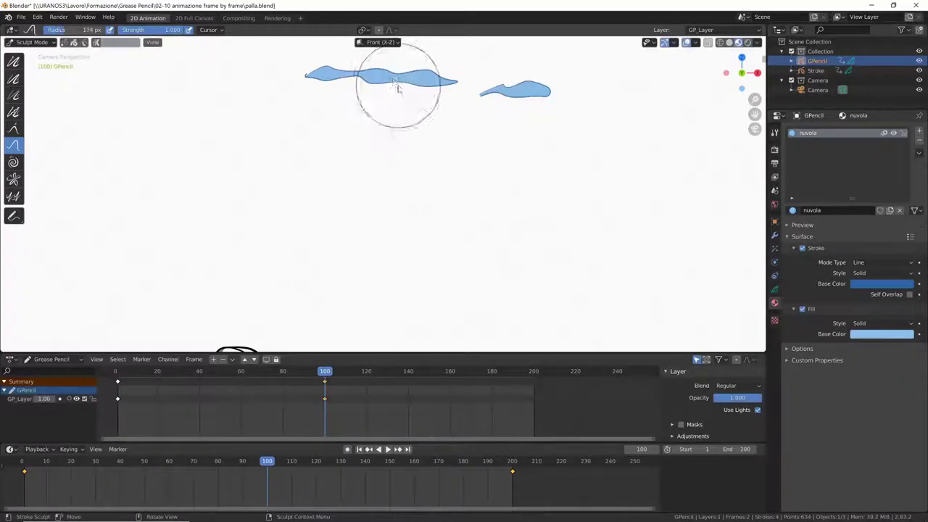
pyautogui.click(337, 85)
pyautogui.moveTo(337, 85)
pyautogui.mouseDown()
pyautogui.moveTo(304, 68)
pyautogui.moveTo(439, 87)
pyautogui.moveTo(367, 94)
pyautogui.moveTo(404, 79)
pyautogui.moveTo(493, 101)
pyautogui.moveTo(506, 91)
pyautogui.moveTo(457, 98)
pyautogui.moveTo(431, 73)
pyautogui.mouseUp()
pyautogui.click(14, 130)
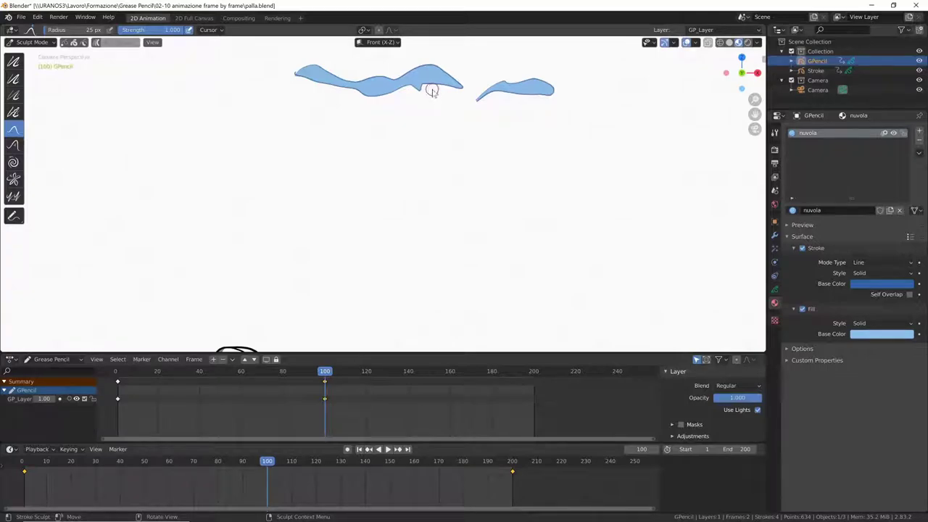
pyautogui.press('f')
pyautogui.click(427, 95)
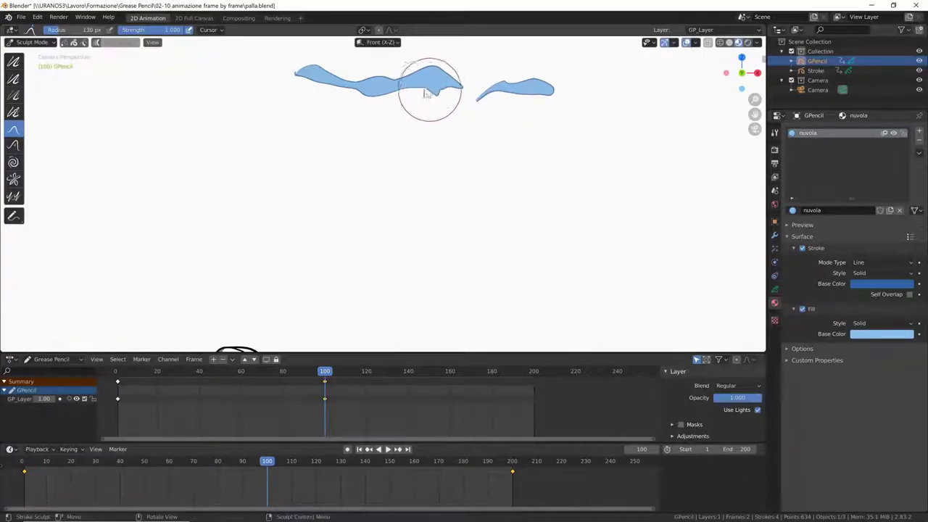
pyautogui.moveTo(426, 94); pyautogui.dragTo(425, 99)
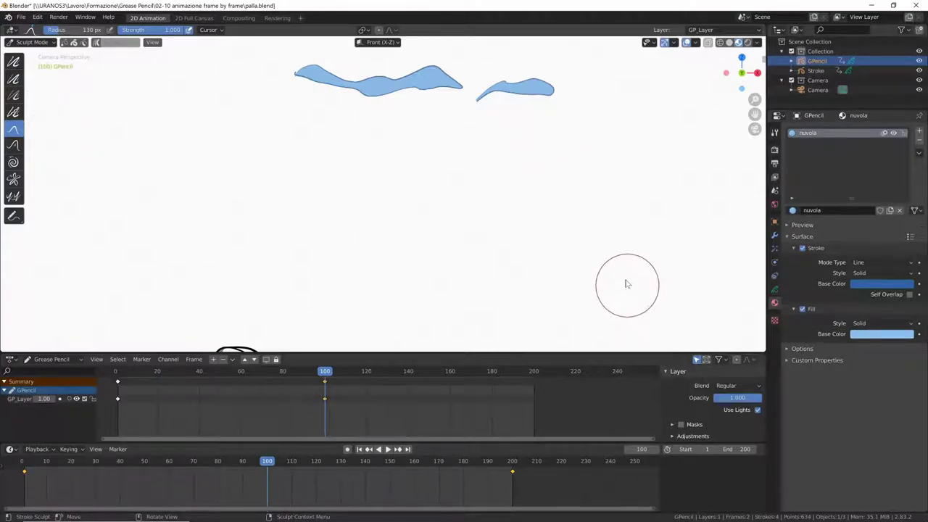
# Switch to Edit Mode and lasso-select the right-hand cloud stroke.
pyautogui.hotkey('ctrl', 'Tab')
pyautogui.hotkey('ctrl', 'Tab')
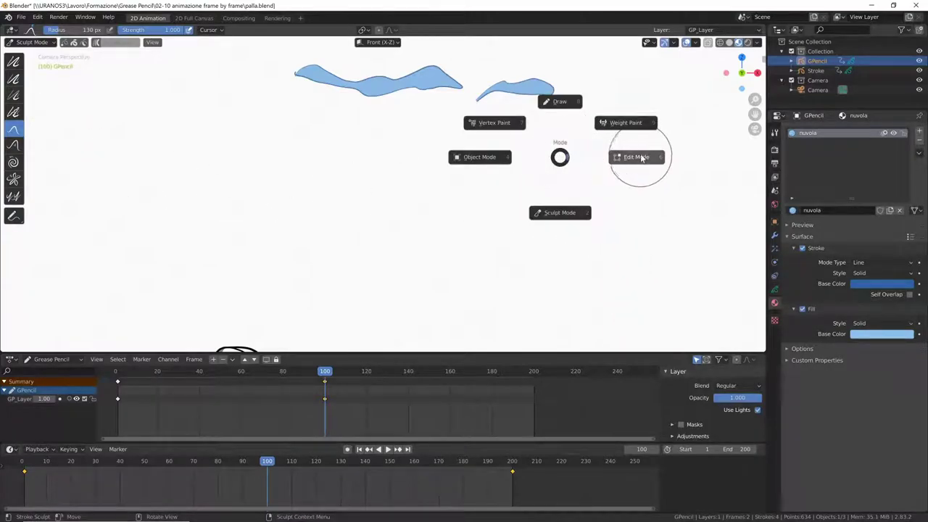
pyautogui.click(641, 156)
pyautogui.keyDown('ctrl'); pyautogui.moveTo(537, 124); pyautogui.dragTo(555, 100, button='right'); pyautogui.keyUp('ctrl')
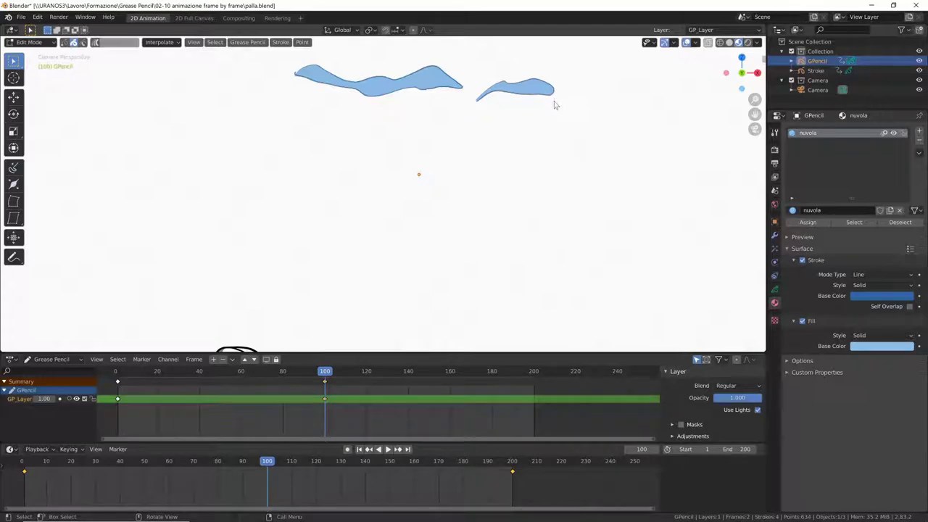
# Slide the right cloud left to overlap the left one, then preview from frame 0.
pyautogui.press('g')
pyautogui.click(493, 99)
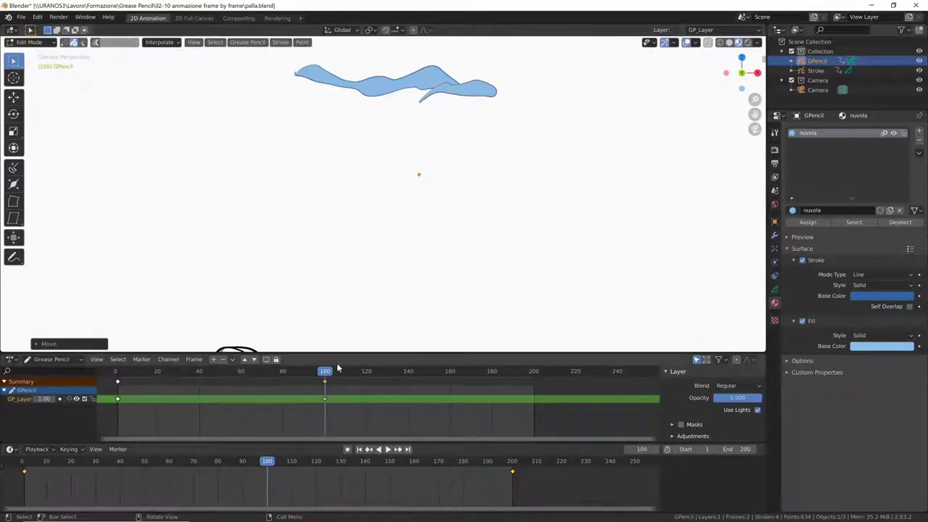
pyautogui.moveTo(337, 368)
pyautogui.mouseDown()
pyautogui.moveTo(119, 401)
pyautogui.moveTo(326, 397)
pyautogui.mouseUp()
pyautogui.press('space')
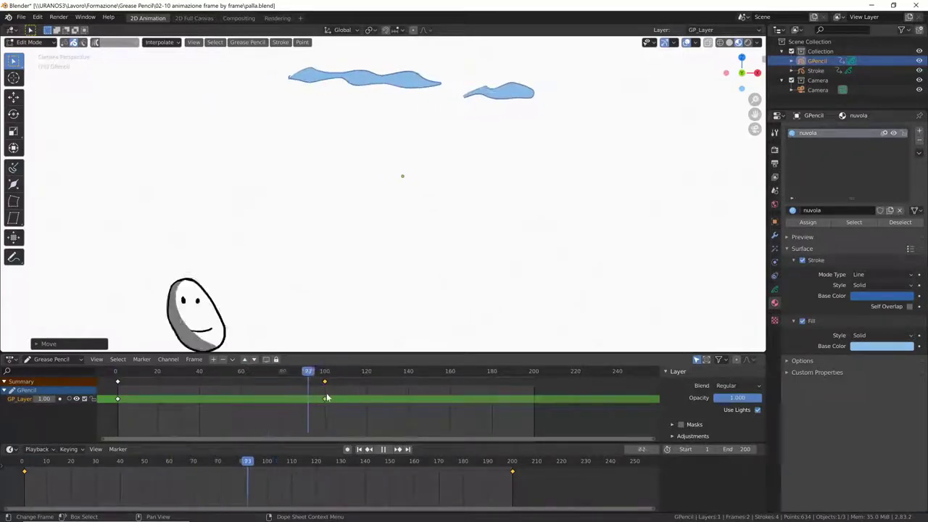
pyautogui.moveTo(326, 393); pyautogui.dragTo(226, 398)
pyautogui.press('space')
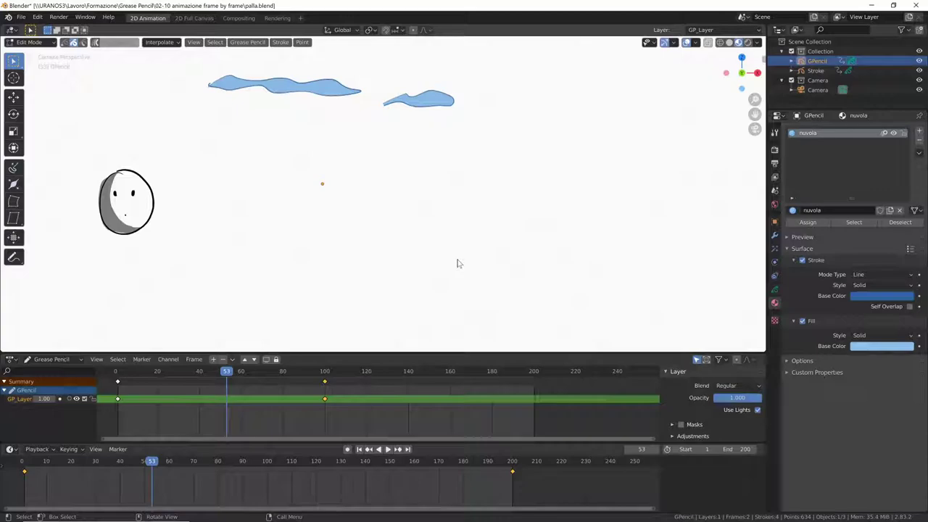
# Interpolate cloud drawings across frames 0–100 and play back the result.
pyautogui.hotkey('ctrl', 'shift', 'e')
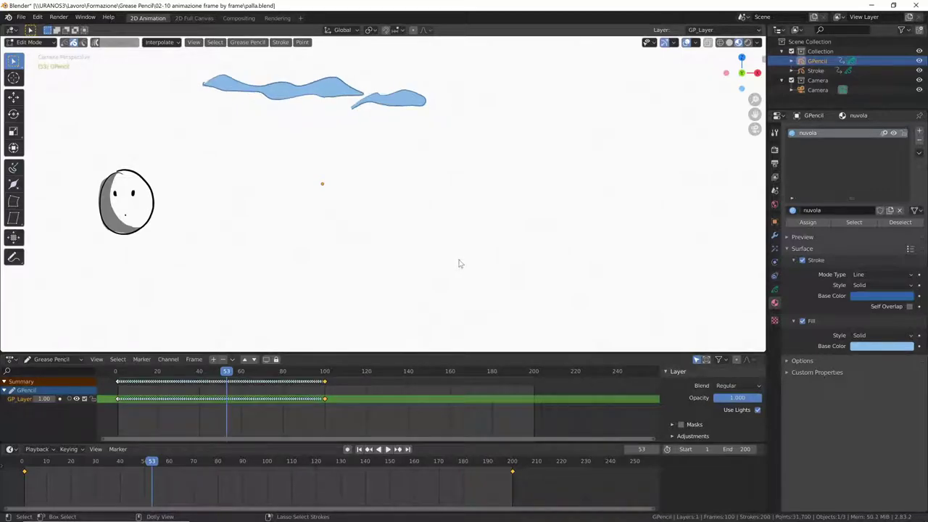
pyautogui.moveTo(158, 377)
pyautogui.mouseDown()
pyautogui.moveTo(400, 392)
pyautogui.moveTo(319, 388)
pyautogui.moveTo(535, 386)
pyautogui.mouseUp()
pyautogui.press('space')
pyautogui.press('space')
# Duplicate the cloud keyframe to frame 199 and shift the right cloud left and down over the left cloud.
pyautogui.click(535, 392)
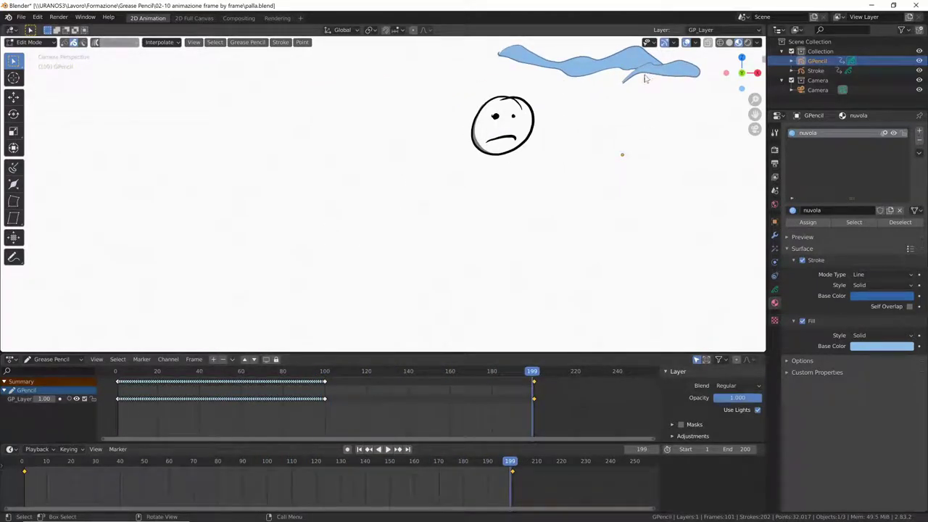
pyautogui.click(686, 84)
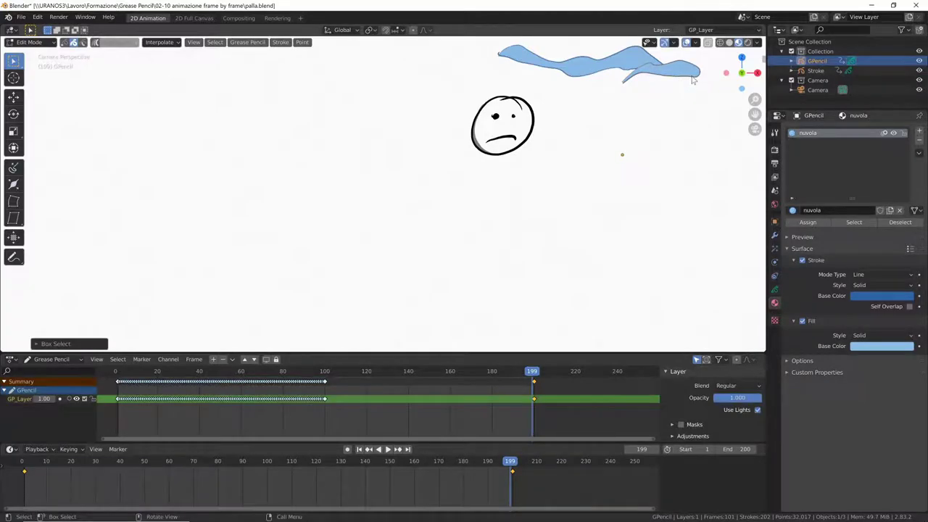
pyautogui.press('g')
pyautogui.click(592, 88)
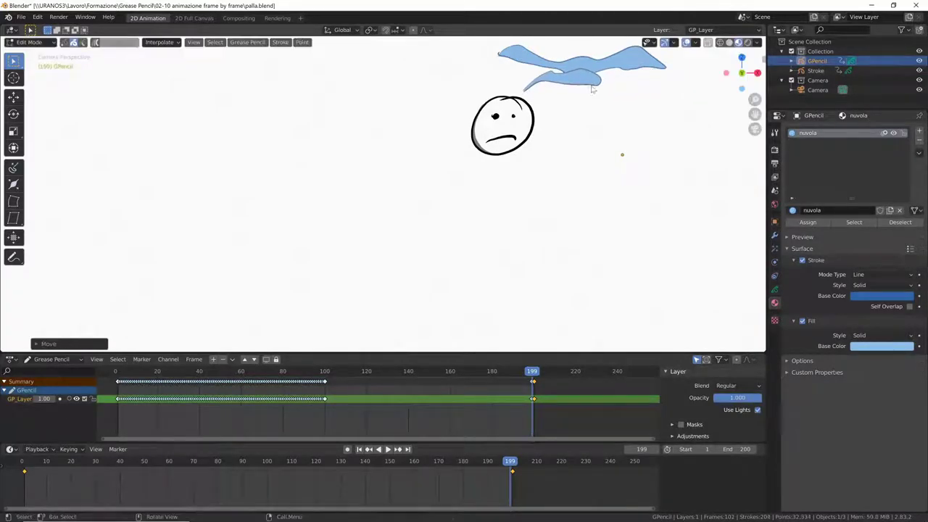
pyautogui.click(657, 73)
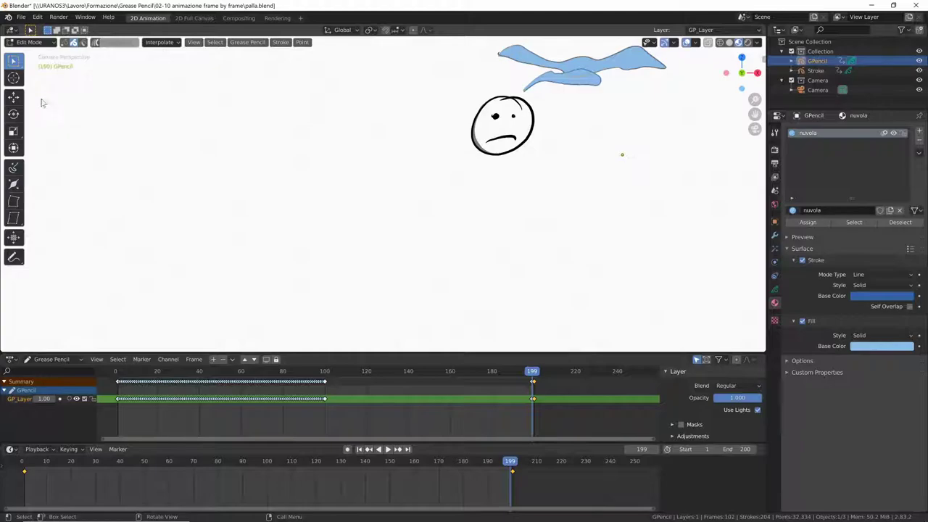
pyautogui.hotkey('ctrl', 'Tab')
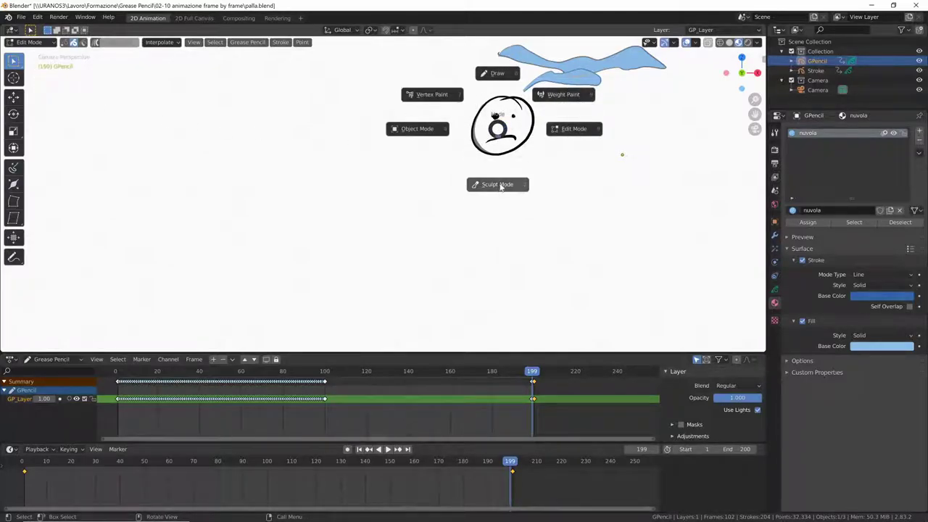
# In Sculpt Mode, stretch and reshape the cloud with Grab, then twist it with a 153 px Twist brush.
pyautogui.click(500, 184)
pyautogui.moveTo(589, 74); pyautogui.dragTo(650, 68)
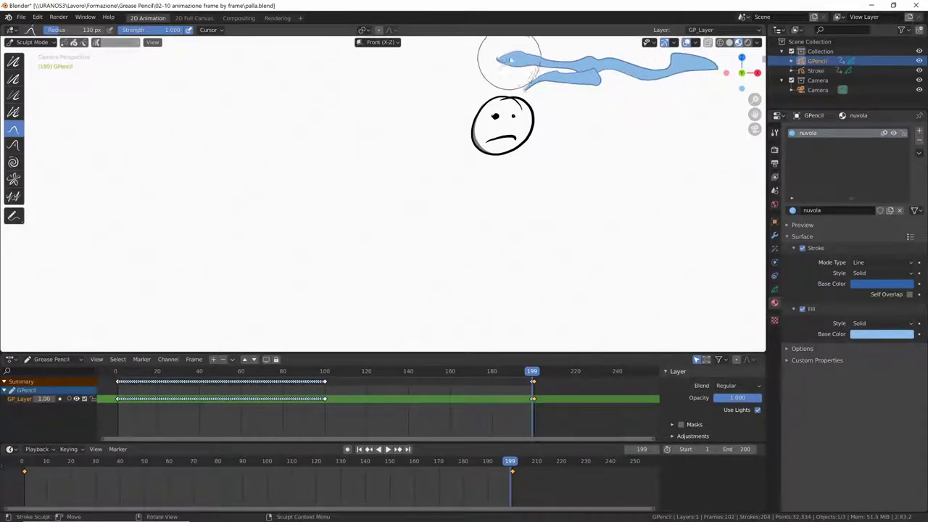
pyautogui.moveTo(508, 60); pyautogui.dragTo(540, 77)
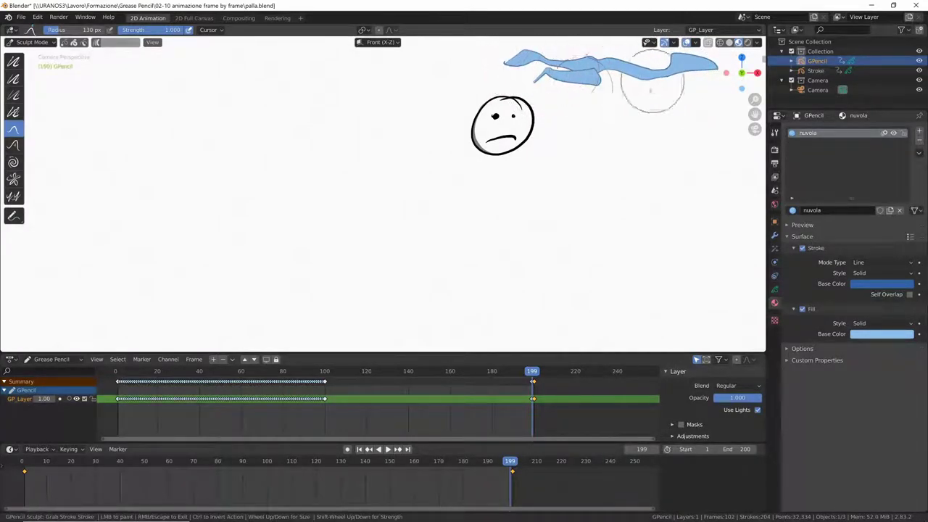
pyautogui.click(13, 163)
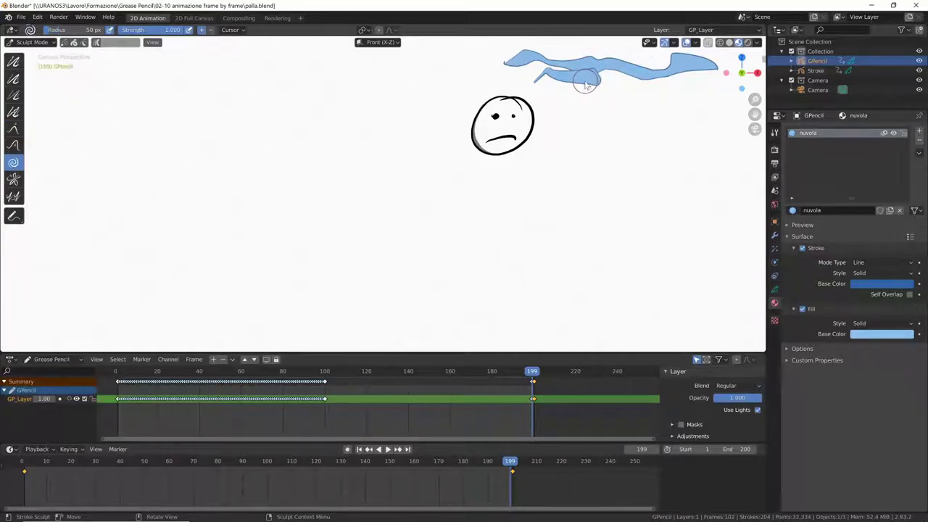
pyautogui.press('f')
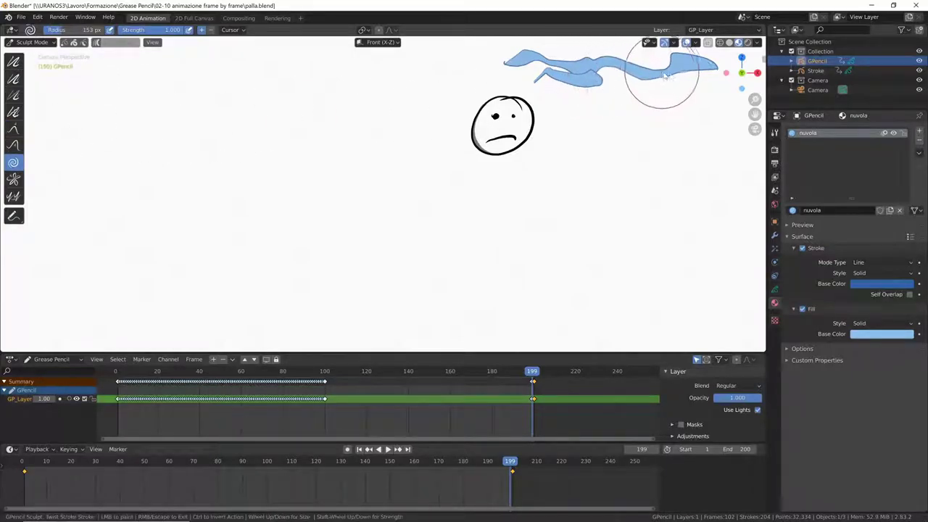
pyautogui.click(655, 78)
pyautogui.moveTo(655, 77); pyautogui.dragTo(492, 69)
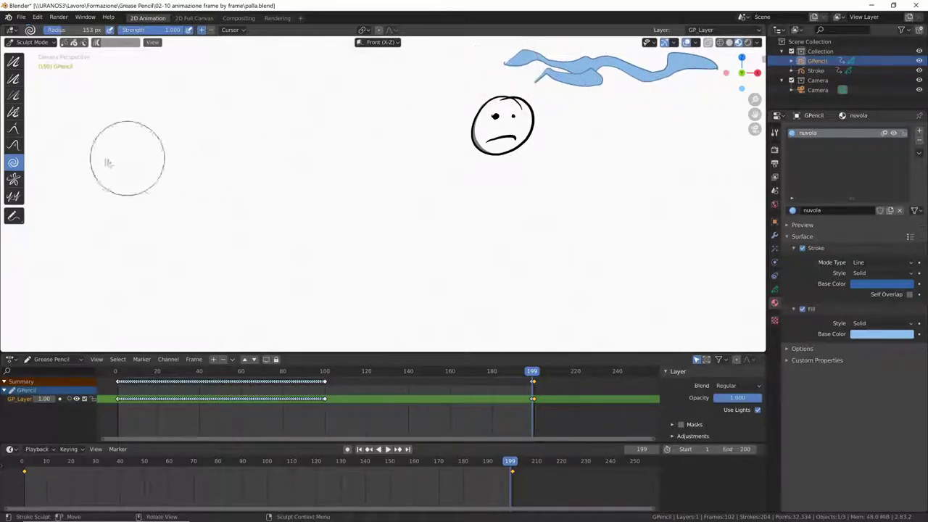
# Adjust stroke thickness, thin and lighten the left part with a 148 px Strength brush, then play back.
pyautogui.click(14, 79)
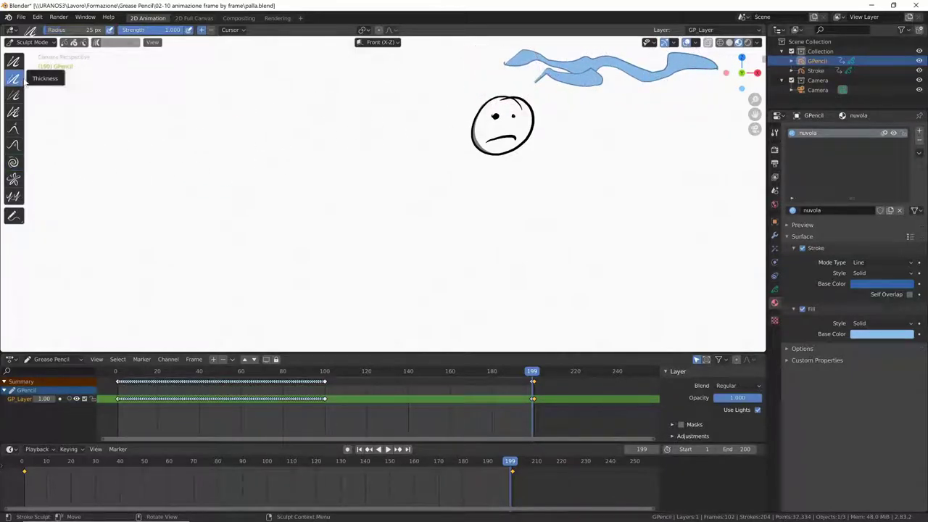
pyautogui.moveTo(578, 79)
pyautogui.mouseDown()
pyautogui.moveTo(604, 70)
pyautogui.moveTo(606, 80)
pyautogui.moveTo(570, 70)
pyautogui.moveTo(661, 77)
pyautogui.moveTo(700, 65)
pyautogui.mouseUp()
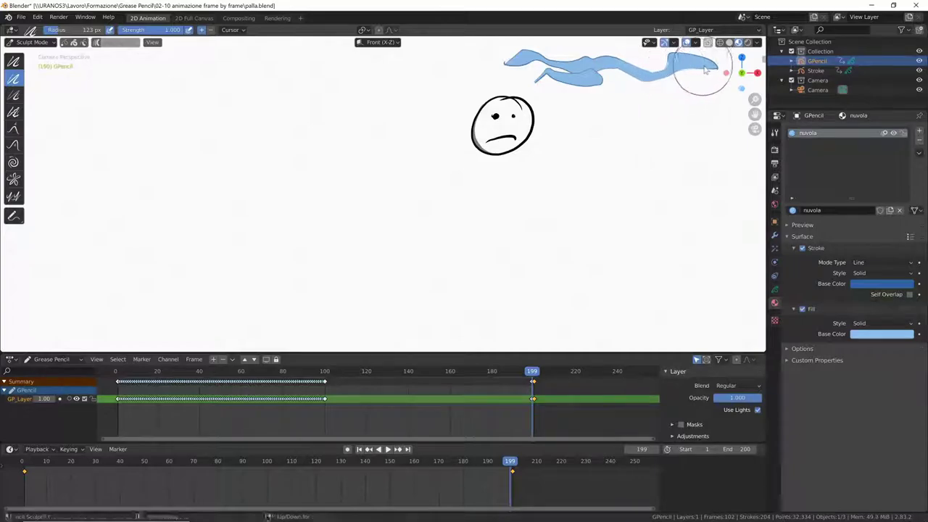
pyautogui.click(13, 95)
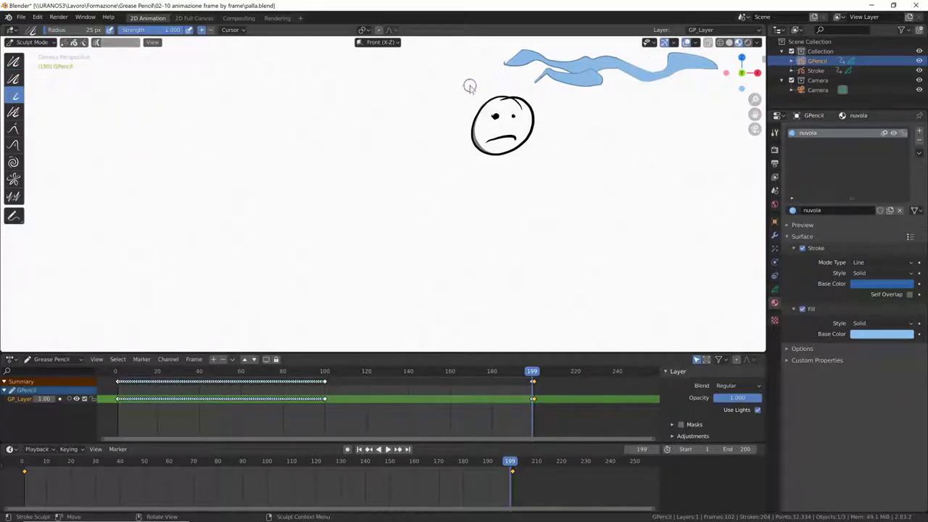
pyautogui.press('f')
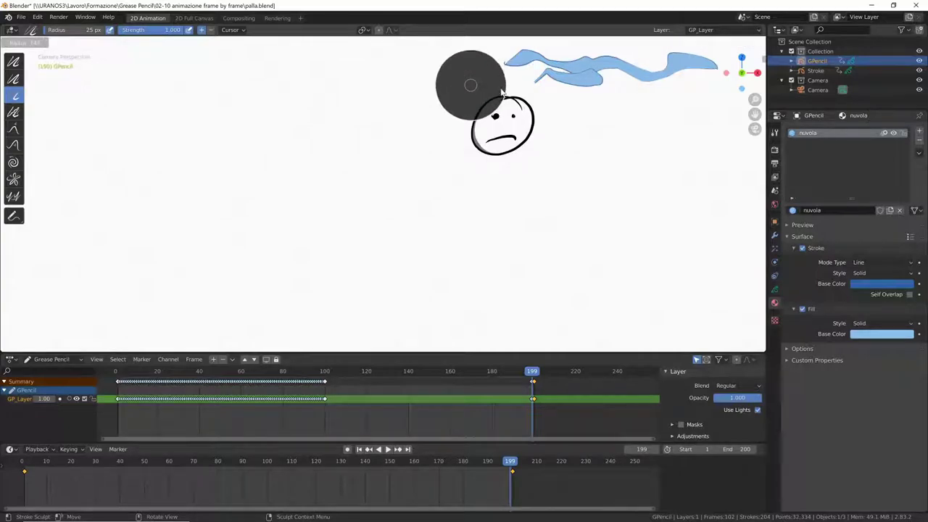
pyautogui.click(573, 80)
pyautogui.keyDown('ctrl'); pyautogui.moveTo(540, 71); pyautogui.dragTo(596, 70); pyautogui.keyUp('ctrl')
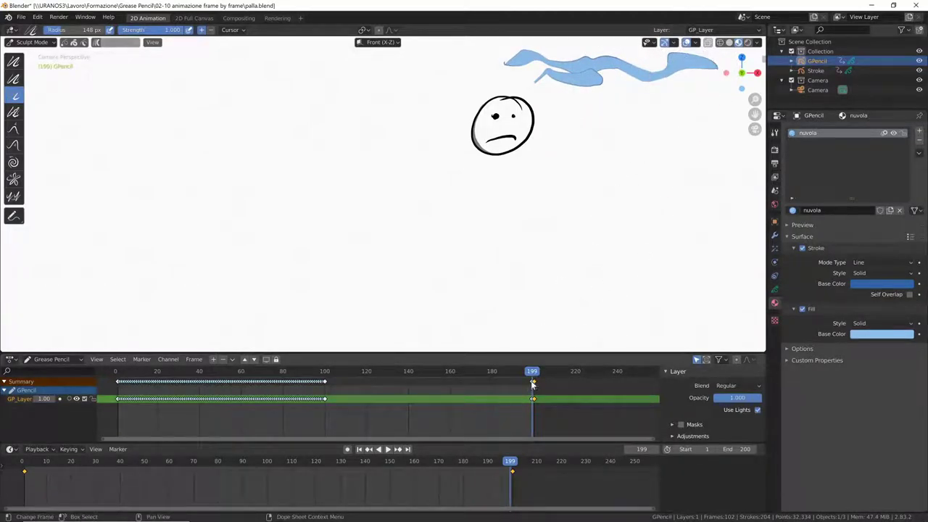
pyautogui.press('space')
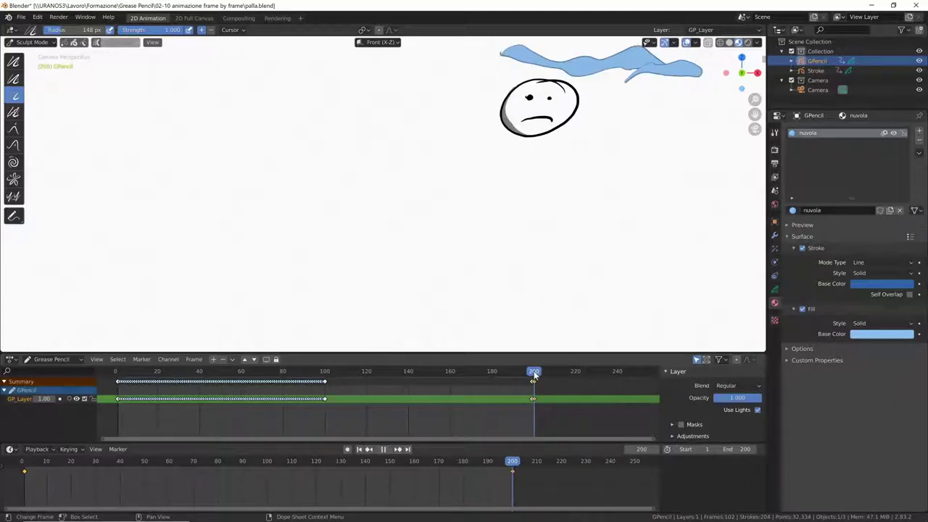
pyautogui.moveTo(534, 374); pyautogui.dragTo(534, 374)
# Delete the extra cloud keyframe at frame 200.
pyautogui.click(535, 386)
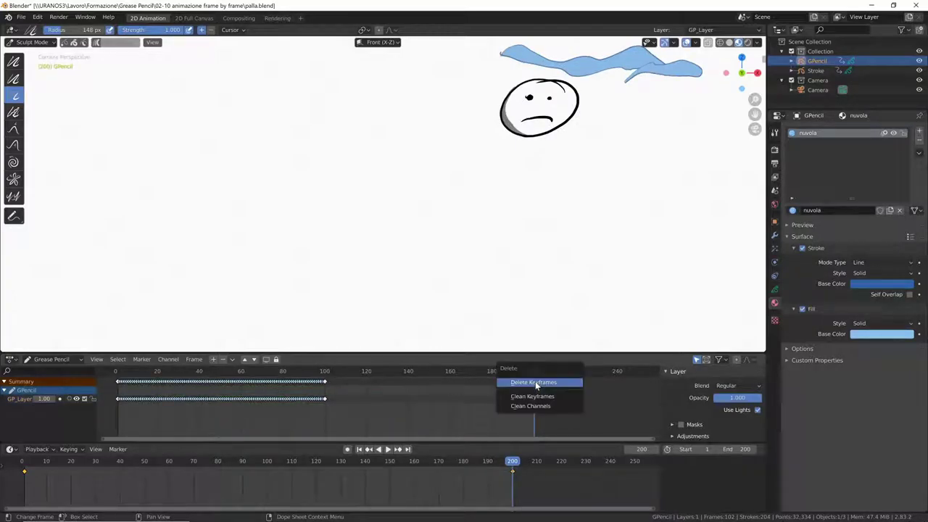
pyautogui.click(535, 382)
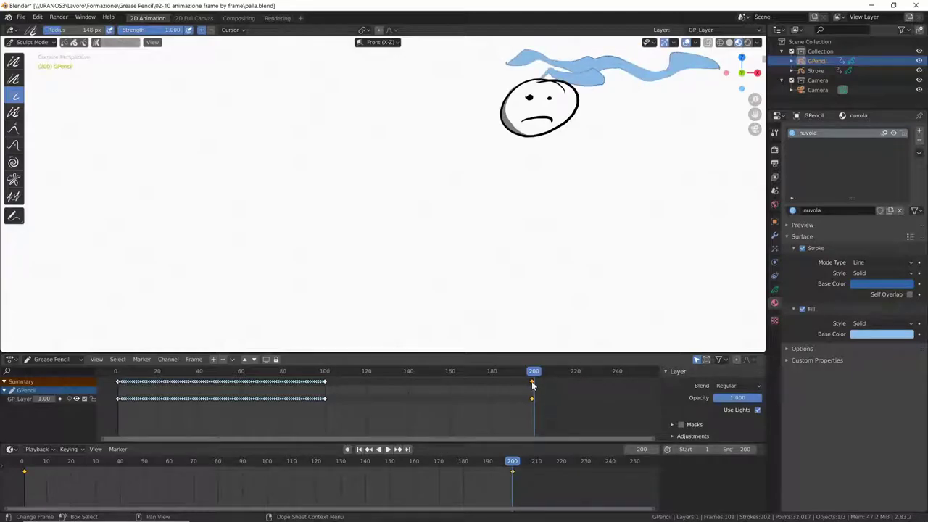
pyautogui.click(535, 382)
pyautogui.moveTo(536, 374); pyautogui.dragTo(428, 385)
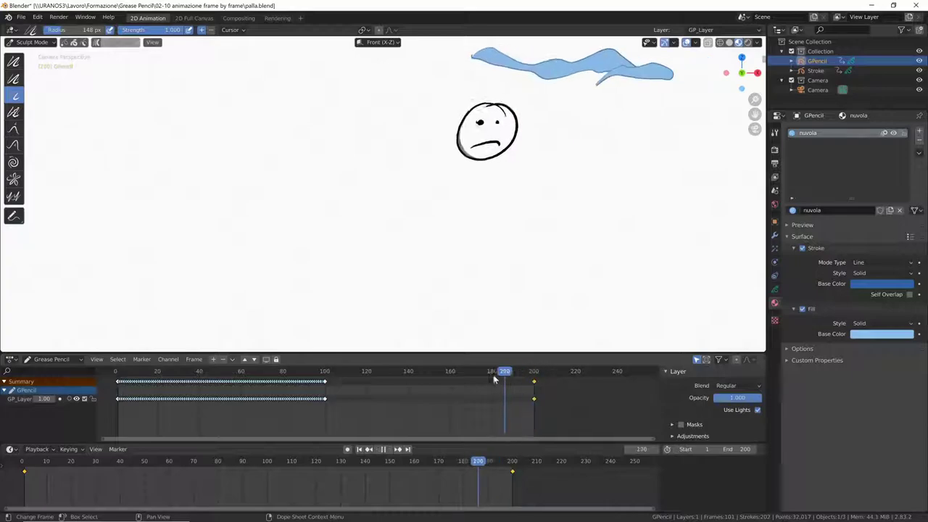
# Switch the cloud to Edit Mode and go back to frame 39.
pyautogui.hotkey('ctrl', 'Tab')
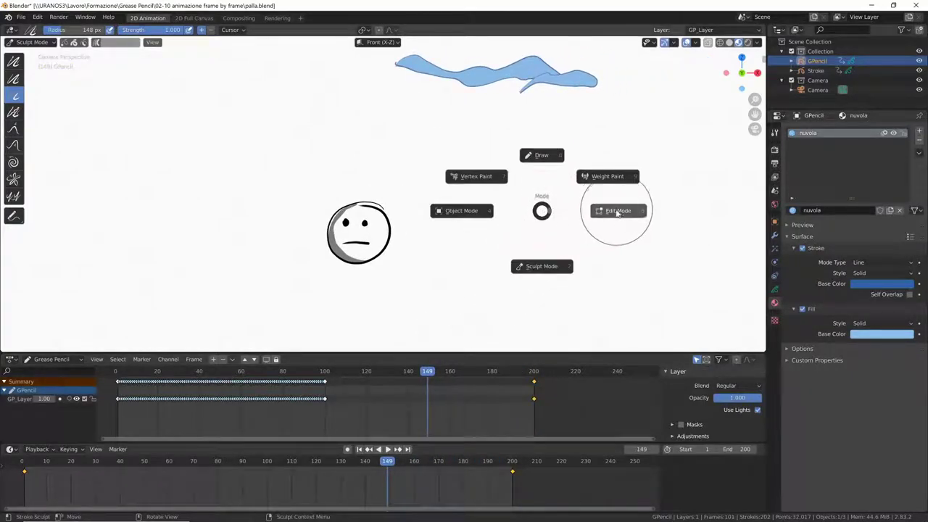
pyautogui.click(617, 211)
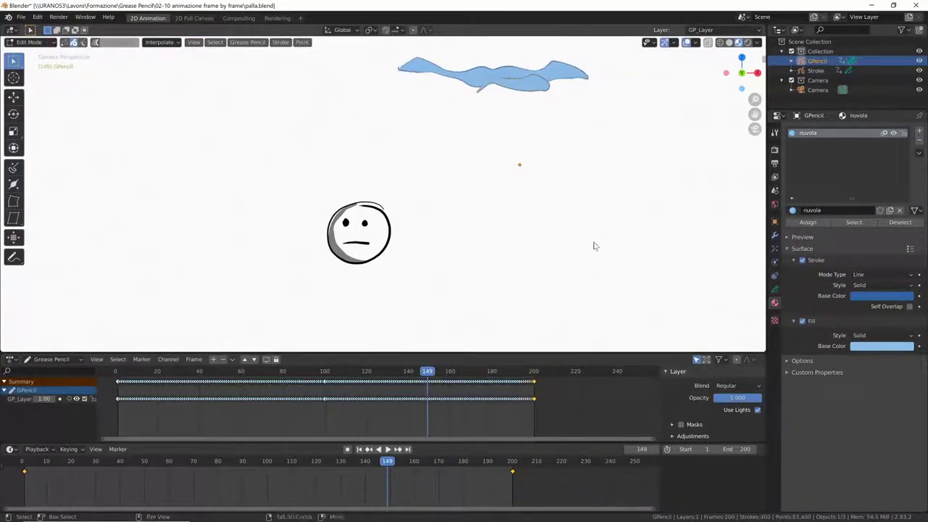
pyautogui.moveTo(427, 403); pyautogui.dragTo(124, 409)
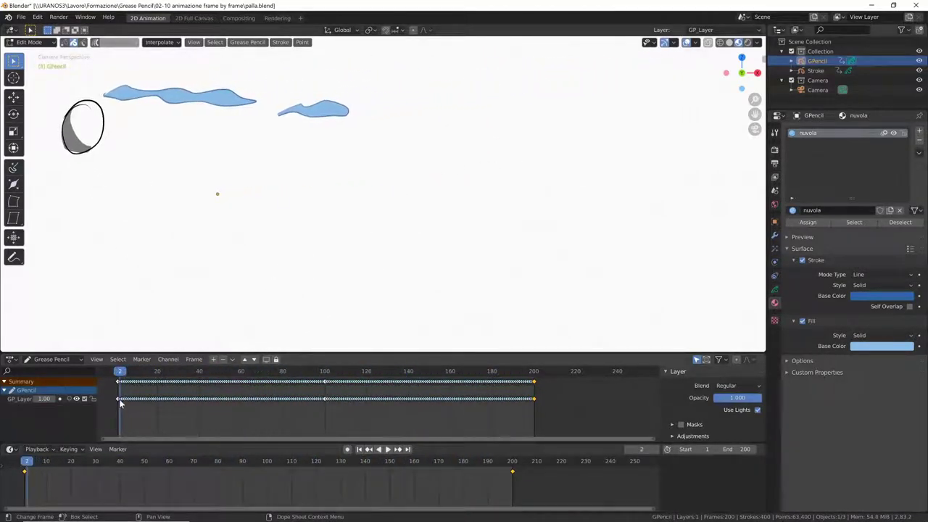
pyautogui.press('space')
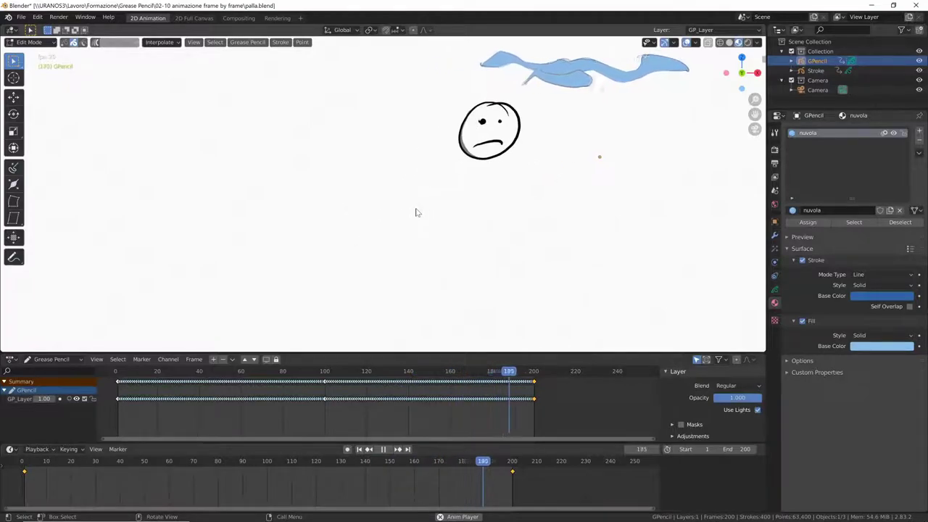
pyautogui.press('space')
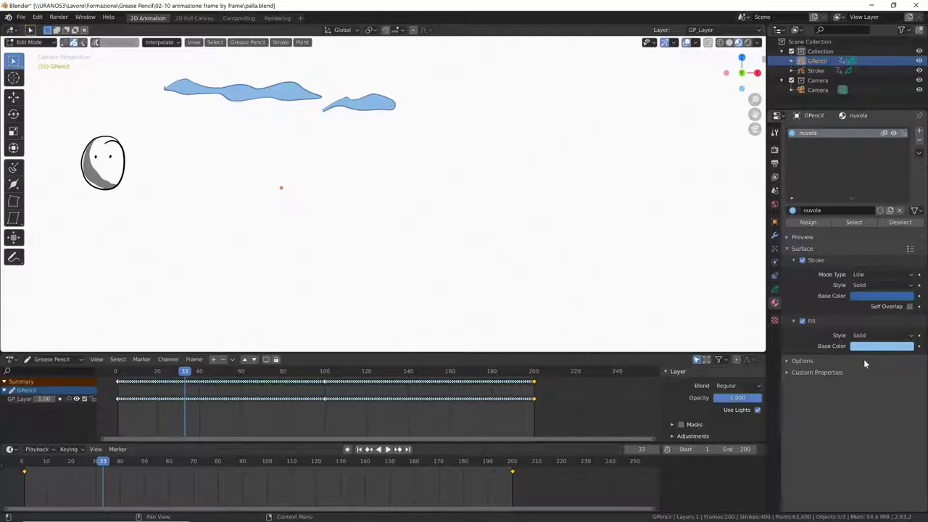
# Play to the final frame, then lower the cloud fill colour's alpha to about 0.35.
pyautogui.press('space')
pyautogui.click(282, 378)
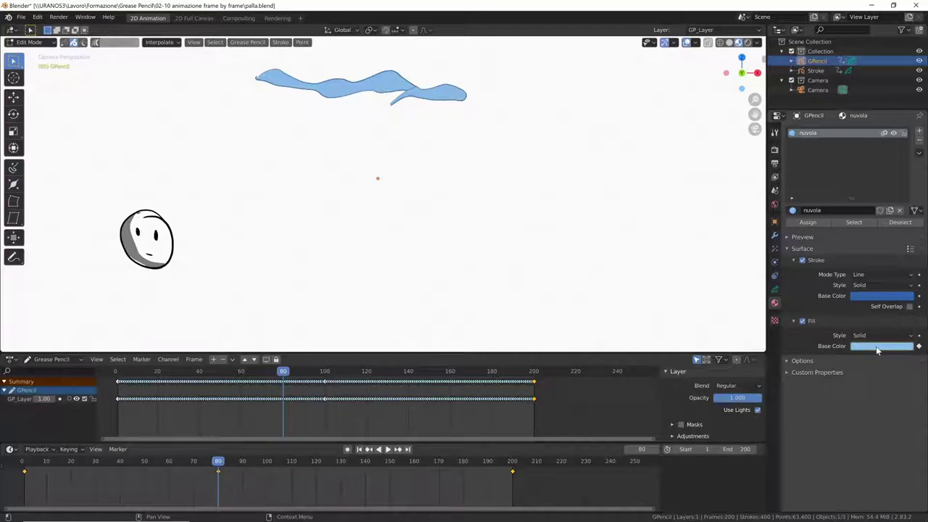
pyautogui.moveTo(283, 378); pyautogui.dragTo(533, 383)
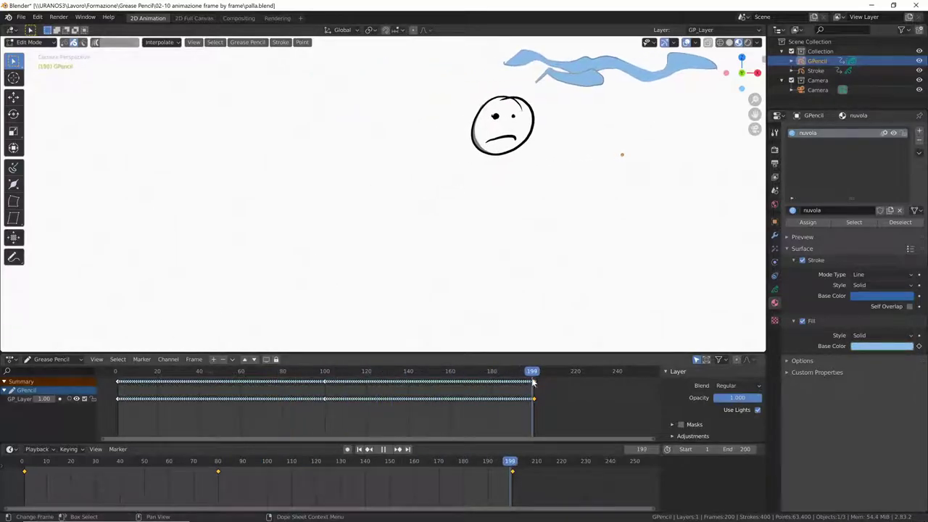
pyautogui.press('space')
pyautogui.click(884, 352)
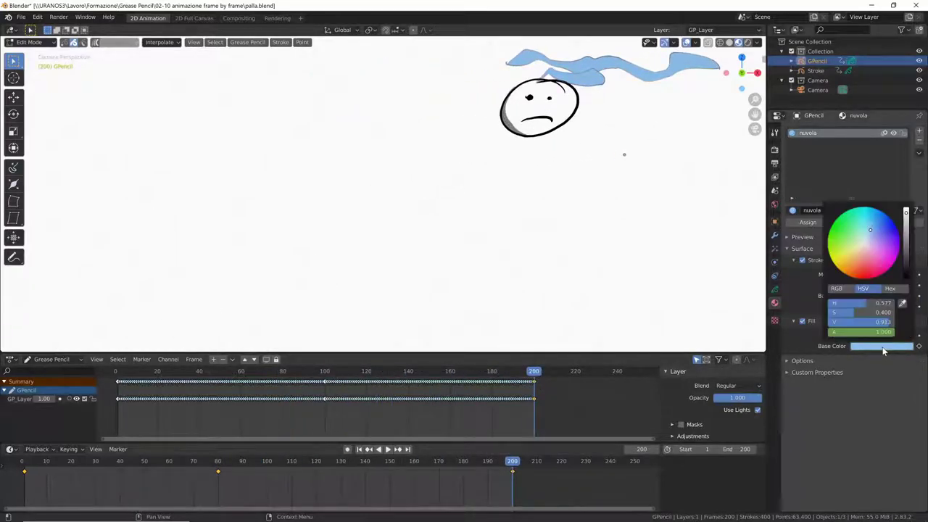
pyautogui.moveTo(889, 336); pyautogui.dragTo(842, 338)
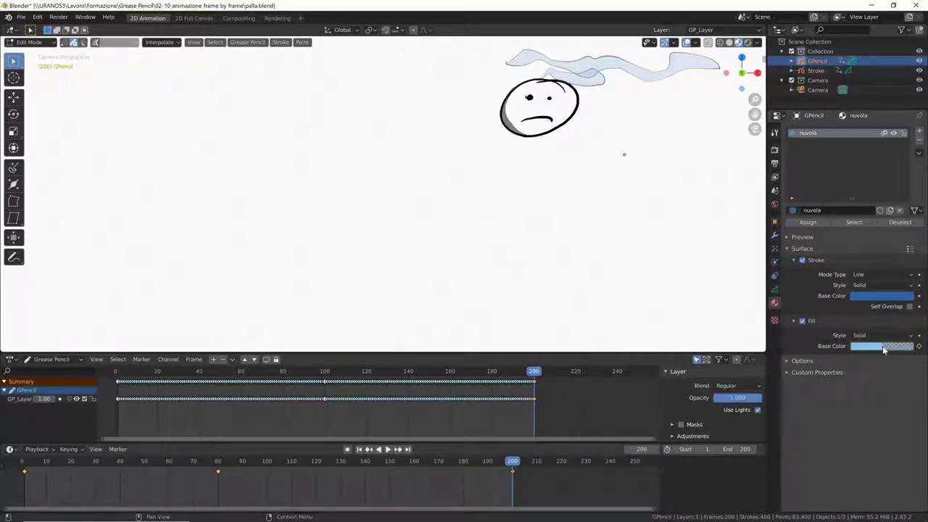
# Replay the animation from the start in camera view, stop at frame 89, then orbit out.
pyautogui.moveTo(534, 371); pyautogui.dragTo(120, 370)
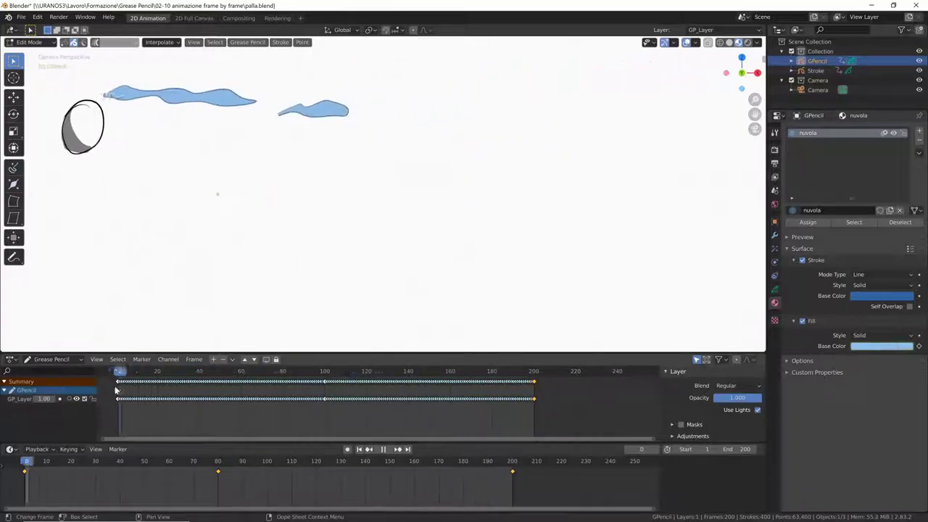
pyautogui.press('space')
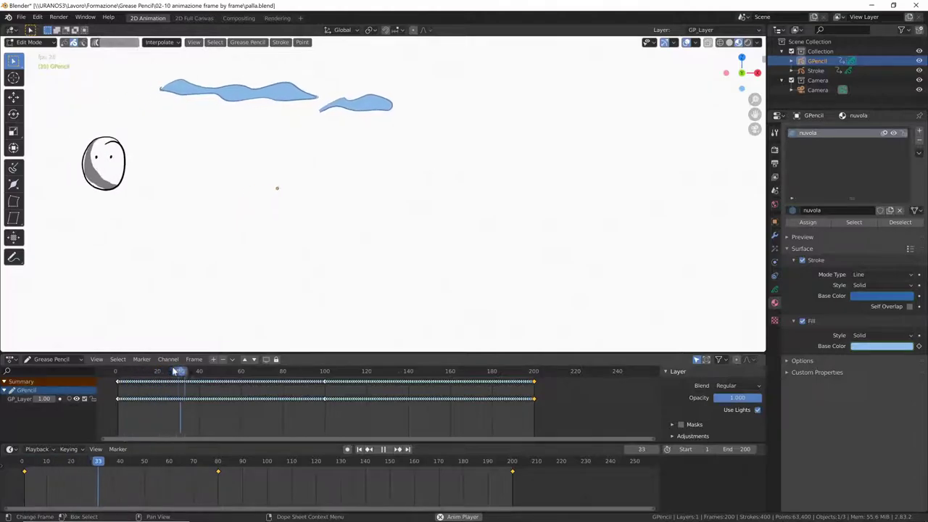
pyautogui.press('space')
pyautogui.press('space')
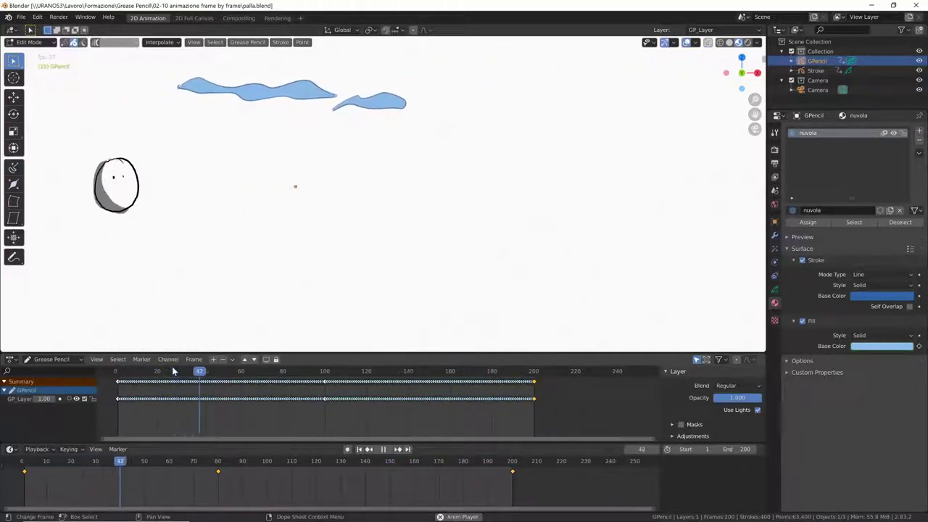
pyautogui.press('Home')
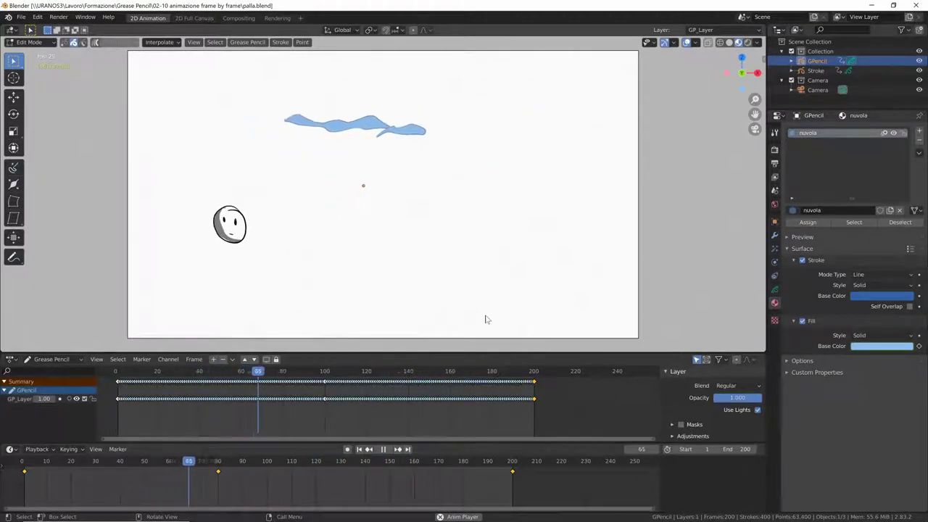
pyautogui.press('space')
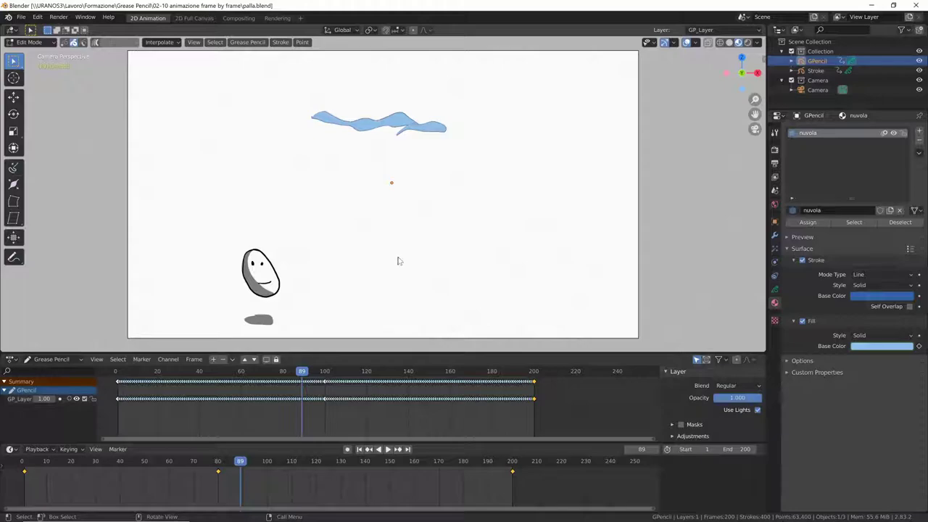
pyautogui.moveTo(400, 264)
pyautogui.mouseDown(button='middle')
pyautogui.moveTo(470, 274)
pyautogui.moveTo(469, 296)
pyautogui.moveTo(438, 276)
pyautogui.moveTo(524, 257)
pyautogui.moveTo(549, 271)
pyautogui.moveTo(498, 269)
pyautogui.mouseUp(button='middle')
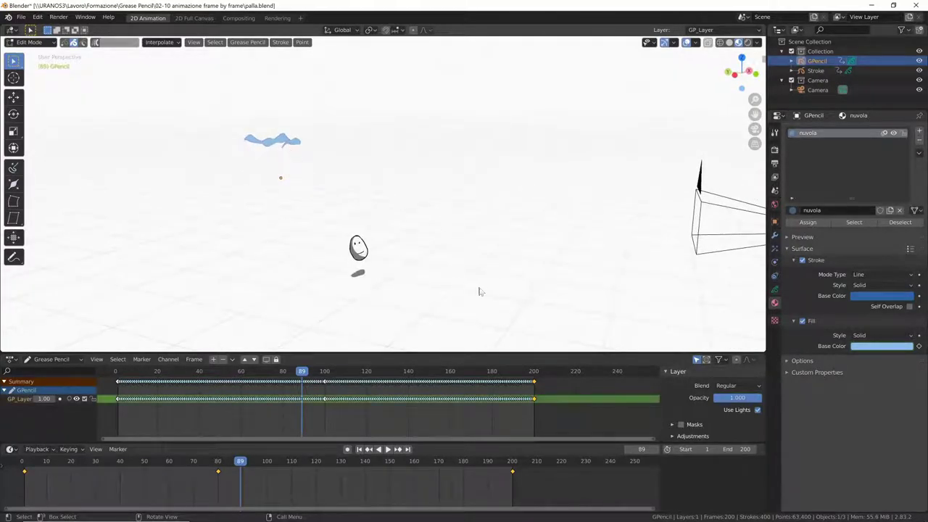
# Switch to Object Mode and rename the cloud object to 'nuvola'.
pyautogui.moveTo(481, 290)
pyautogui.mouseDown(button='middle')
pyautogui.moveTo(522, 303)
pyautogui.moveTo(486, 331)
pyautogui.mouseUp(button='middle')
pyautogui.hotkey('ctrl', 'Tab')
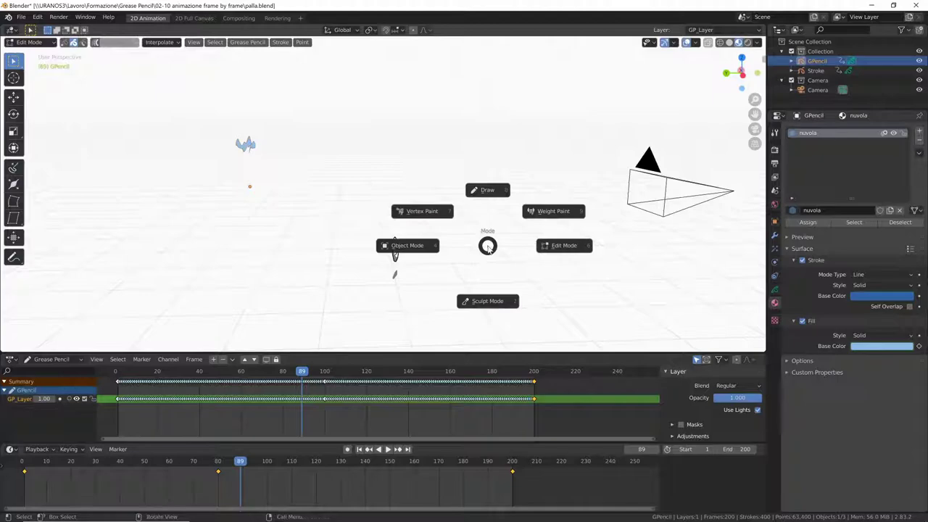
pyautogui.click(415, 254)
pyautogui.moveTo(515, 266); pyautogui.dragTo(472, 266, button='middle')
pyautogui.press('F2')
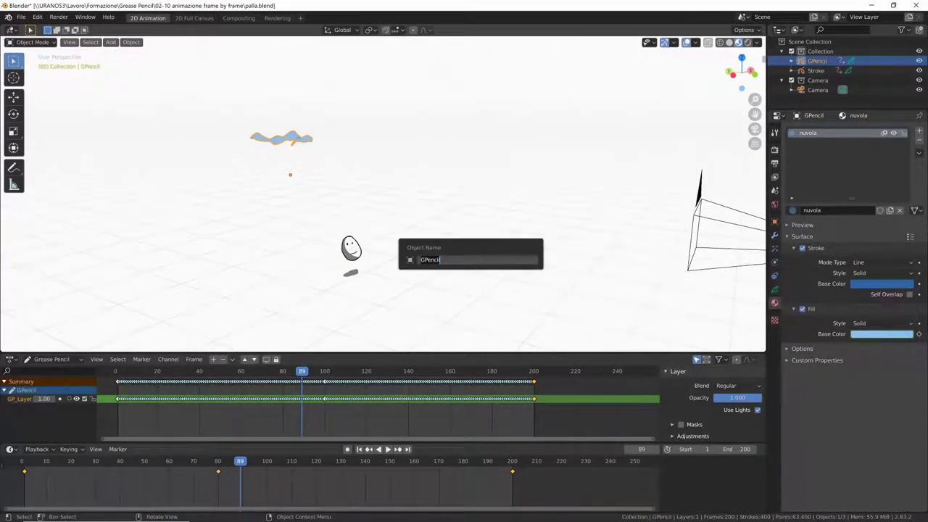
pyautogui.write('la')
pyautogui.press('Return')
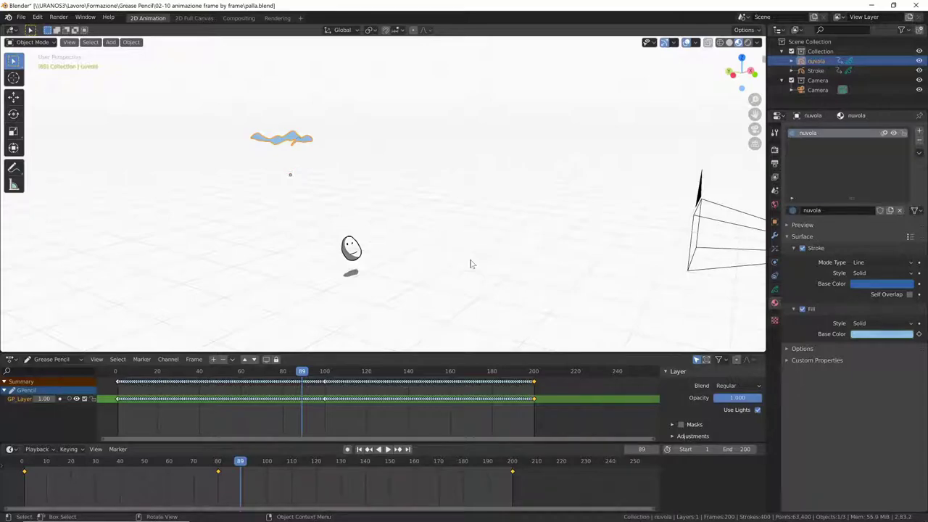
# Rename the ball object to 'palla' and reselect nuvola.
pyautogui.click(351, 248)
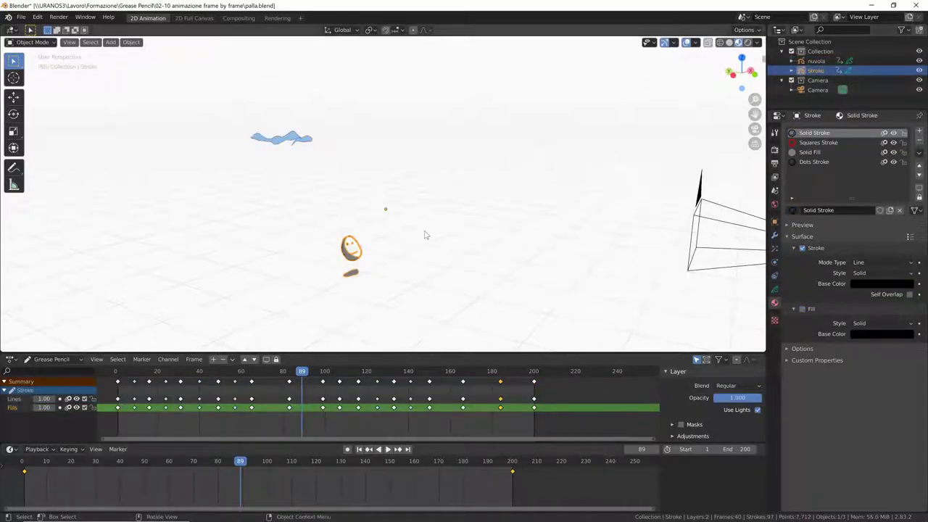
pyautogui.press('F2')
pyautogui.write('palla')
pyautogui.press('Return')
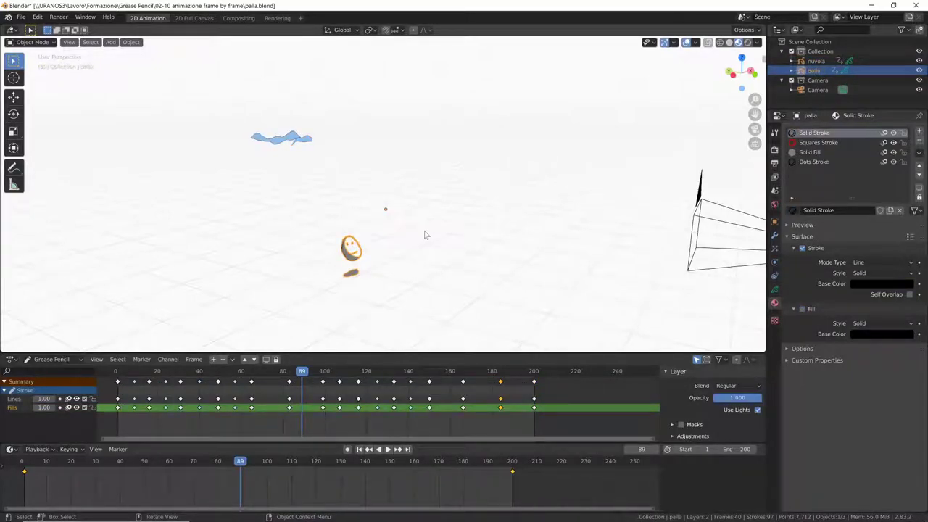
pyautogui.moveTo(425, 234); pyautogui.dragTo(508, 217, button='middle')
pyautogui.click(816, 61)
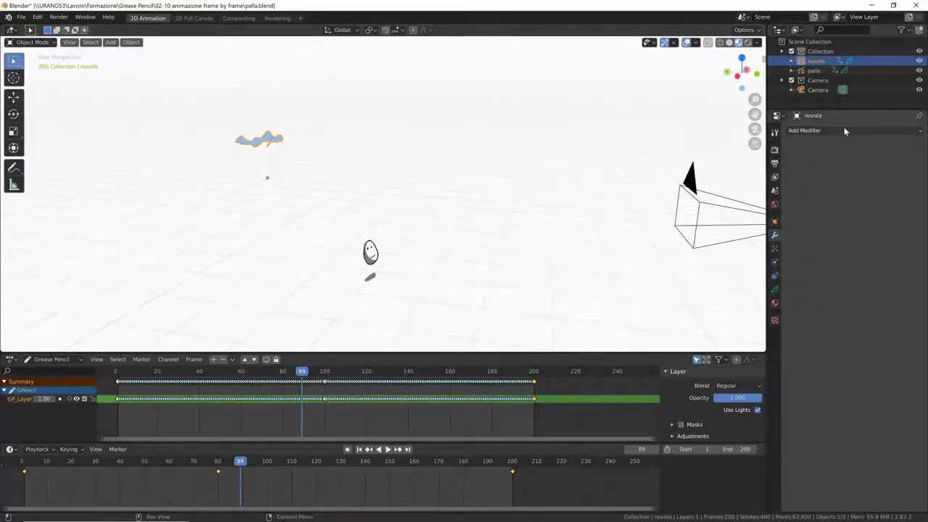
# Add an Array modifier to nuvola with count 2 and relative offset 1.11, 0.44, -0.29.
pyautogui.click(844, 130)
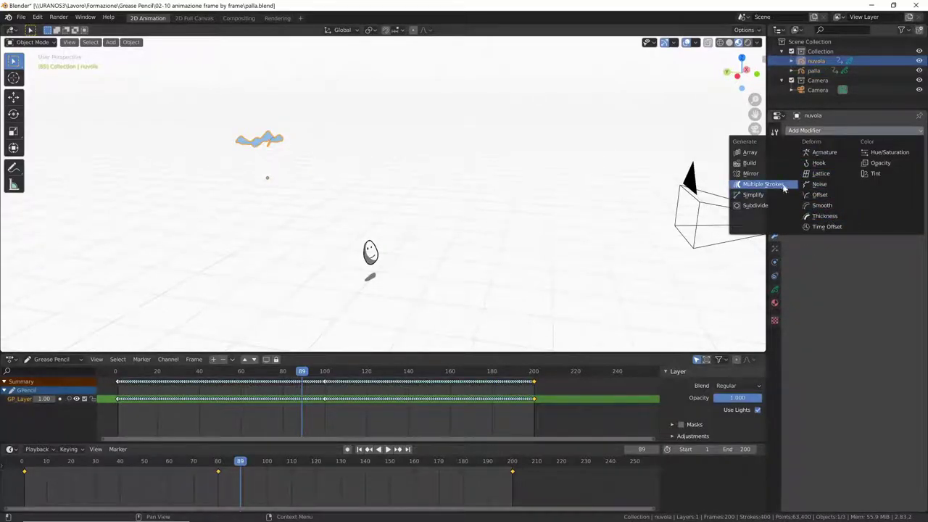
pyautogui.click(749, 152)
pyautogui.moveTo(650, 263); pyautogui.dragTo(528, 263, button='middle')
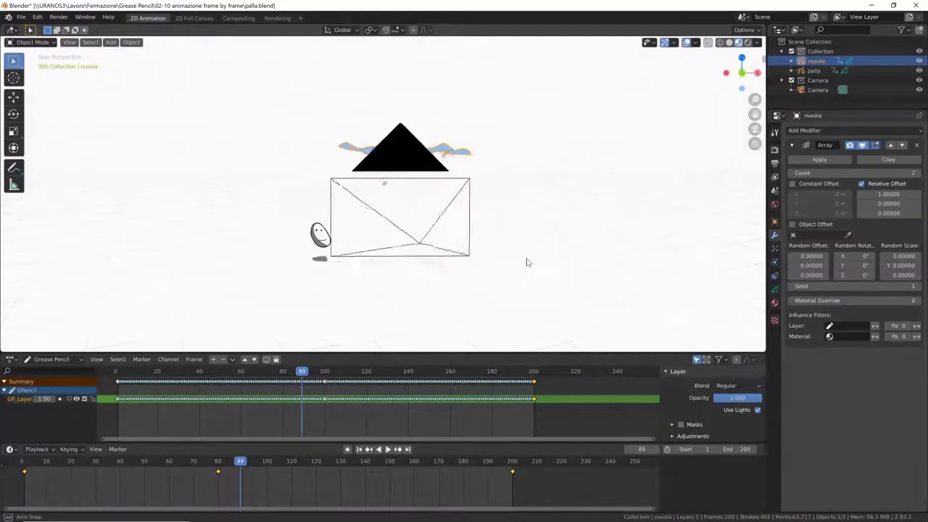
pyautogui.moveTo(687, 248); pyautogui.dragTo(659, 263, button='middle')
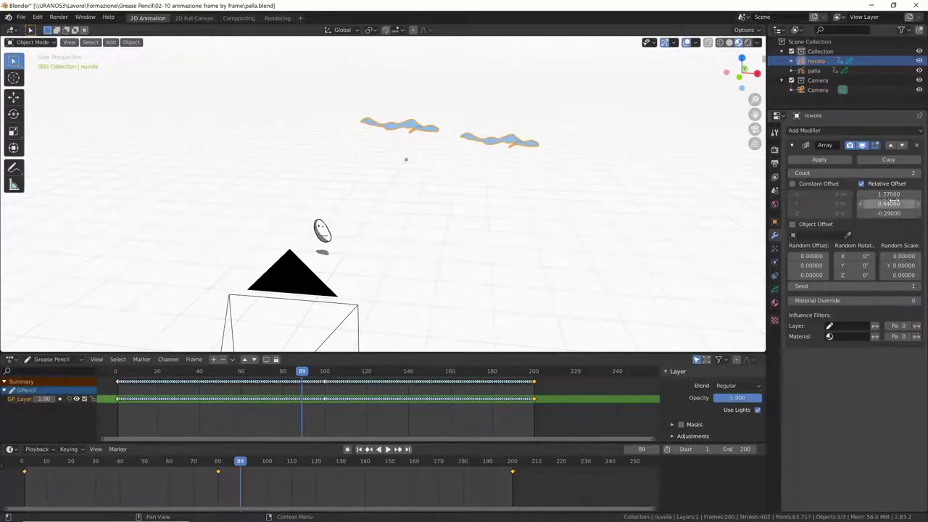
pyautogui.moveTo(647, 239); pyautogui.dragTo(681, 295, button='middle')
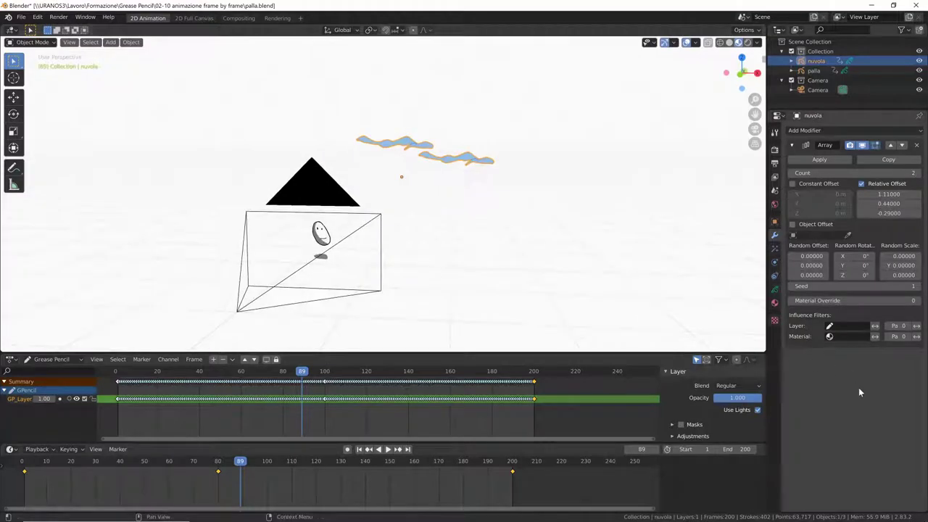
pyautogui.click(791, 145)
# Add a second Array modifier with count 4 and raise its Relative Offset Y.
pyautogui.click(823, 131)
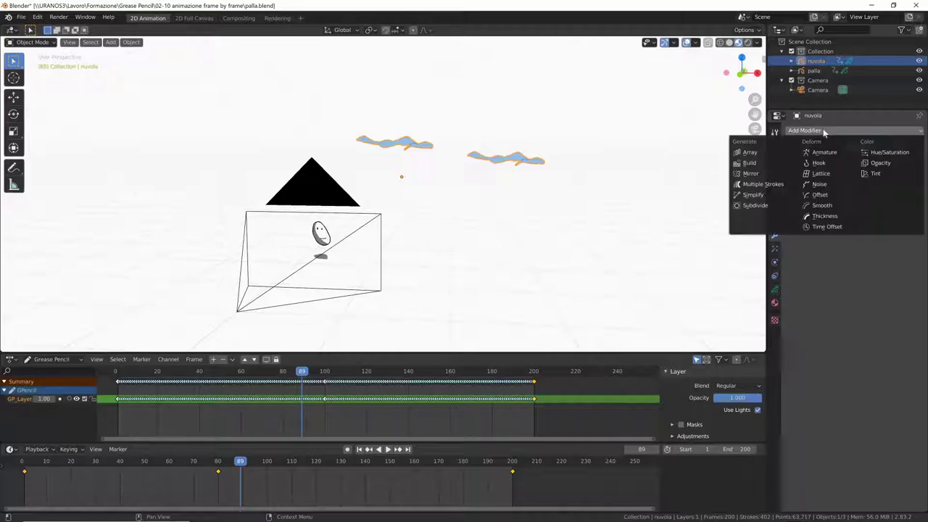
pyautogui.click(749, 152)
pyautogui.moveTo(578, 301); pyautogui.dragTo(794, 165, button='middle')
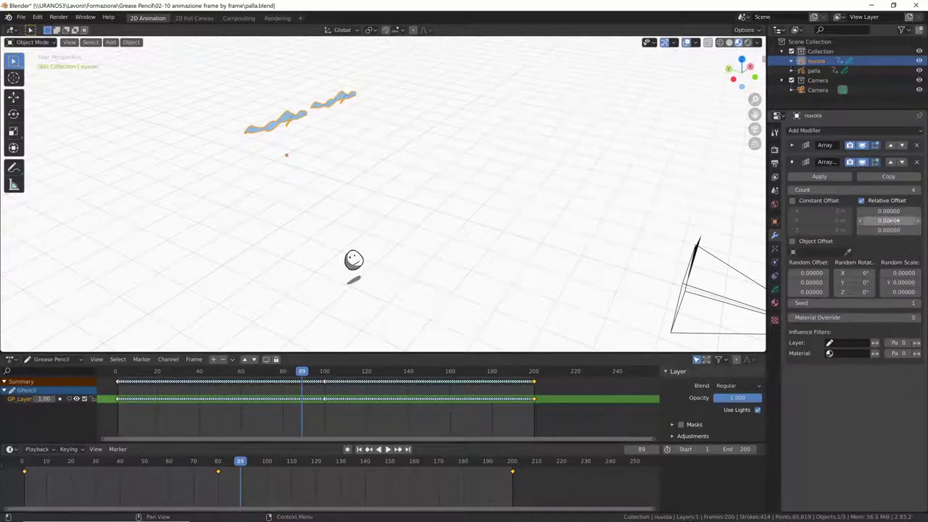
pyautogui.moveTo(889, 220)
pyautogui.mouseDown()
pyautogui.moveTo(910, 220)
pyautogui.moveTo(863, 211)
pyautogui.moveTo(905, 232)
pyautogui.moveTo(891, 232)
pyautogui.mouseUp()
# Set row spacing to 2.62 and randomise the copies' scale, rotation (Z 30°) and offset.
pyautogui.press('KP_0')
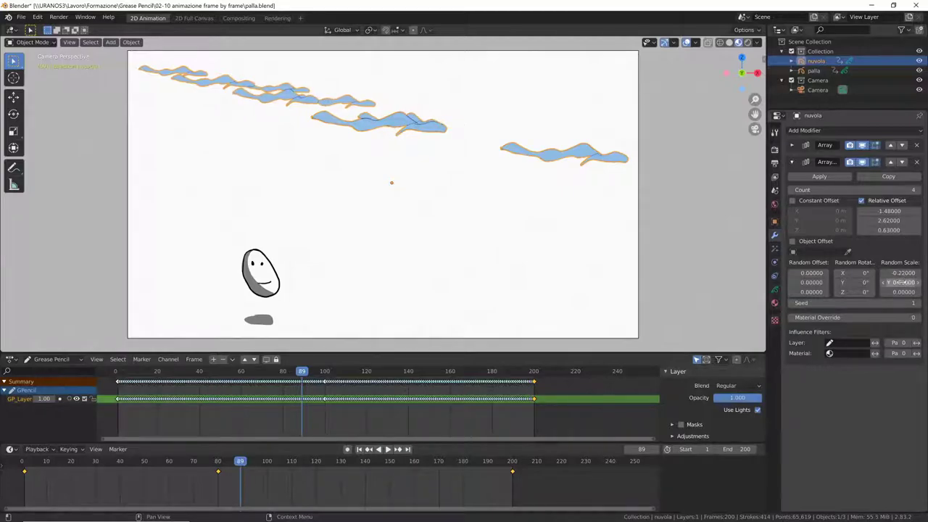
pyautogui.moveTo(904, 282); pyautogui.dragTo(856, 273)
pyautogui.moveTo(903, 292); pyautogui.dragTo(891, 291)
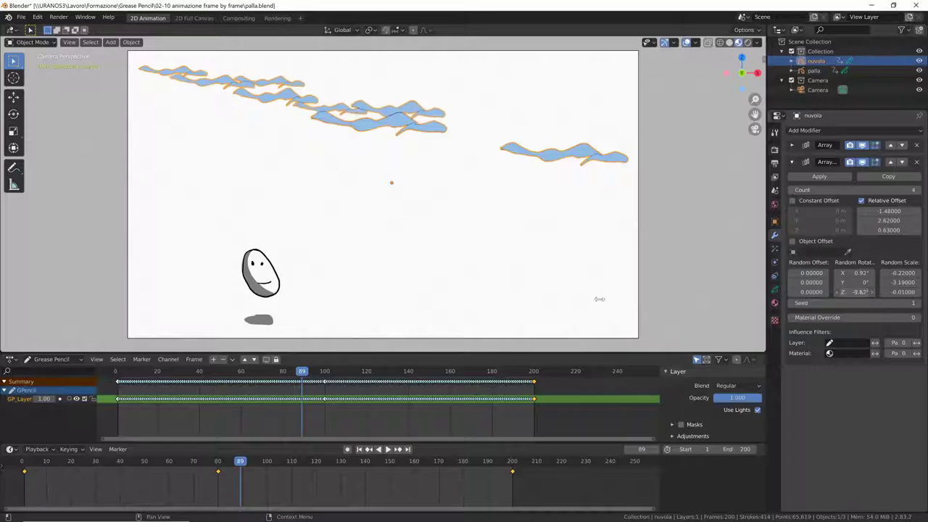
pyautogui.moveTo(856, 292)
pyautogui.mouseDown()
pyautogui.moveTo(867, 291)
pyautogui.moveTo(845, 282)
pyautogui.mouseUp()
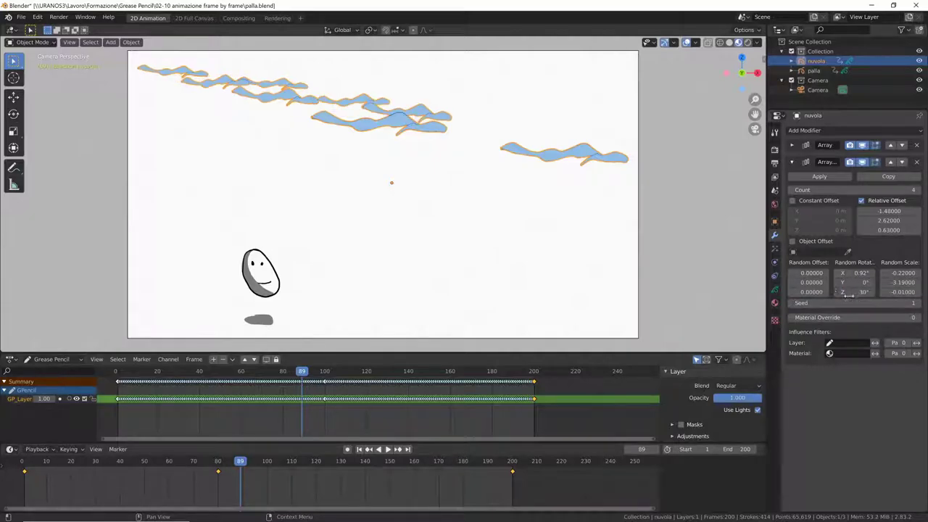
pyautogui.moveTo(813, 292)
pyautogui.mouseDown()
pyautogui.moveTo(585, 280)
pyautogui.moveTo(806, 298)
pyautogui.mouseUp()
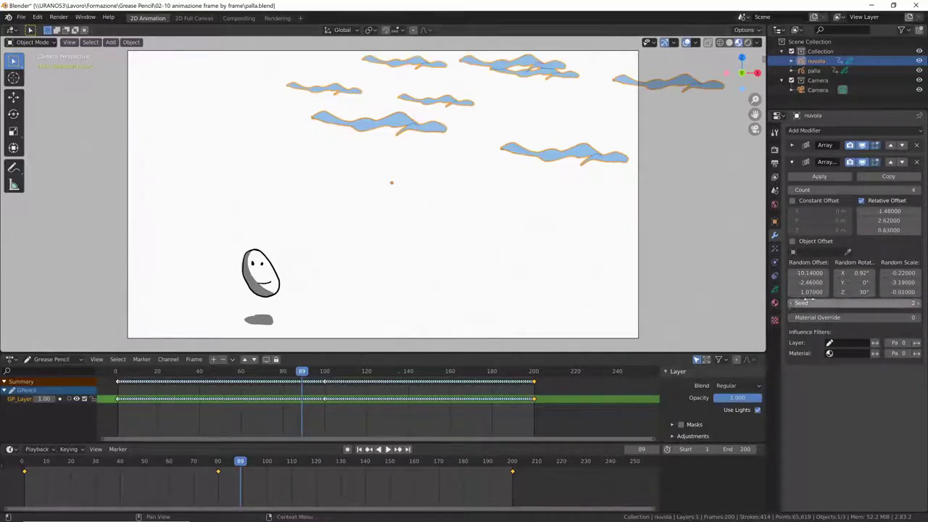
# Raise the random seed to 7, then rewind and replay the animation.
pyautogui.click(917, 304)
pyautogui.click(916, 303)
pyautogui.click(917, 304)
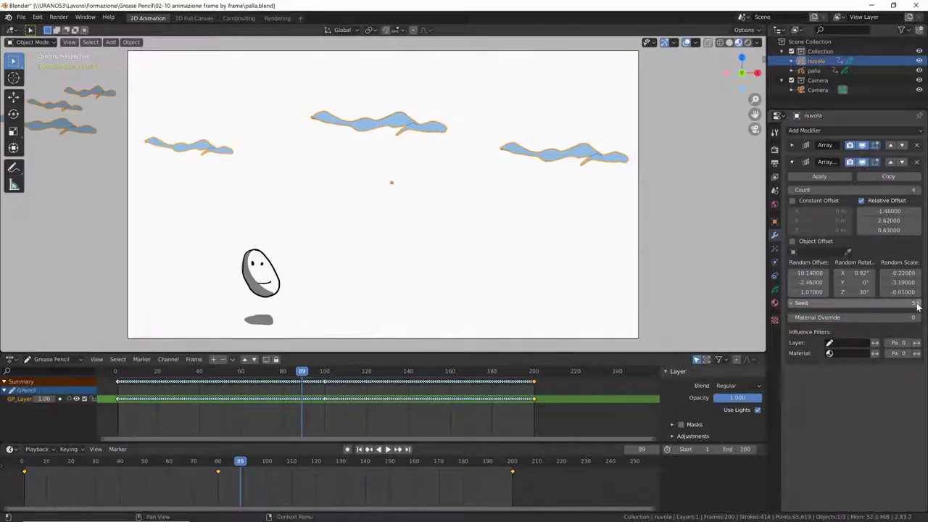
pyautogui.click(916, 304)
pyautogui.click(917, 305)
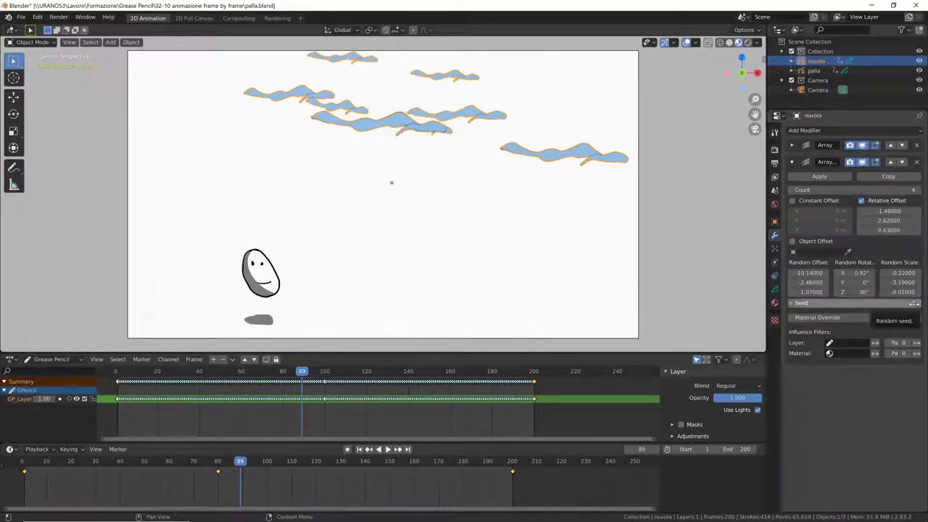
pyautogui.moveTo(301, 371); pyautogui.dragTo(119, 370)
pyautogui.press('space')
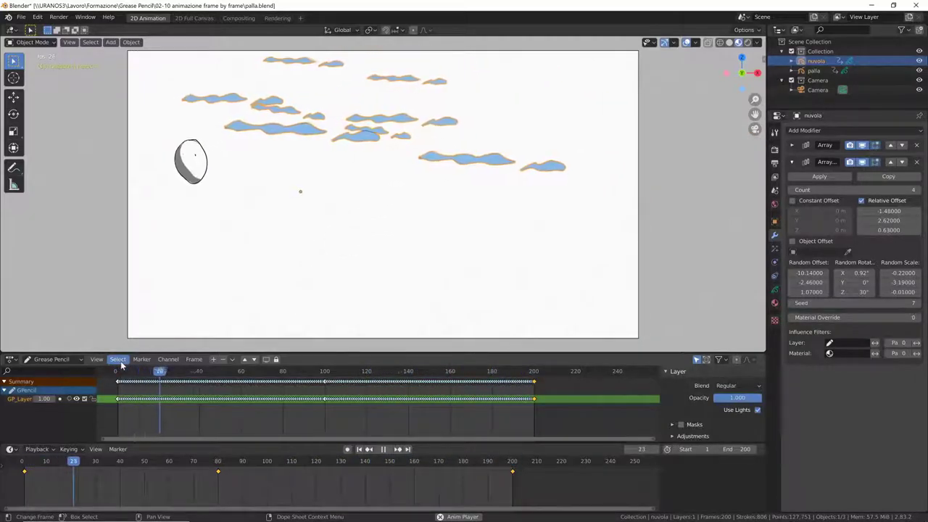
# Add a Blur effect to nuvola sized X 200, Y 50, and preview playback without overlays.
pyautogui.press('space')
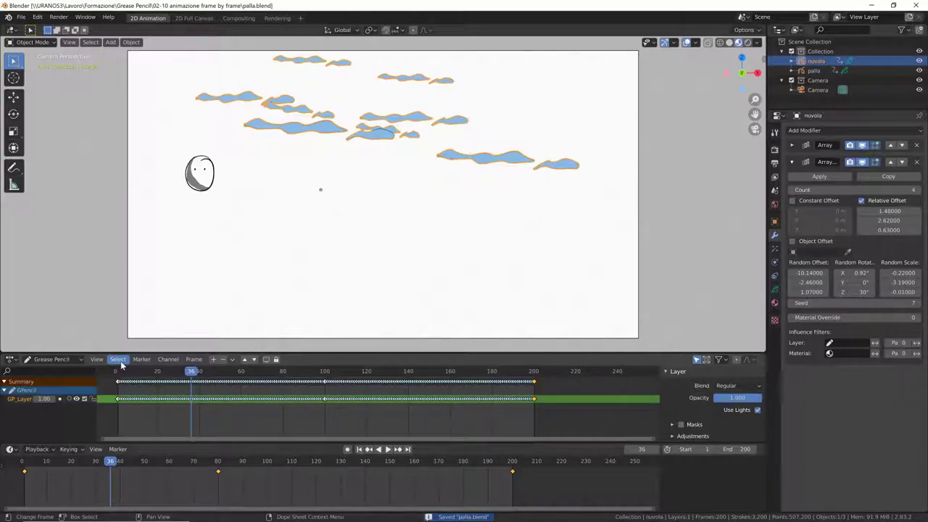
pyautogui.click(775, 249)
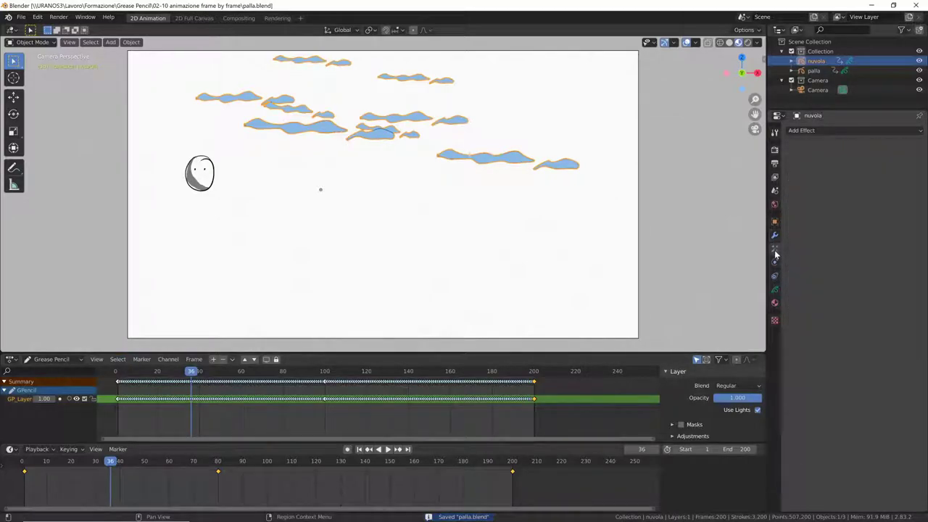
pyautogui.click(848, 130)
pyautogui.click(829, 143)
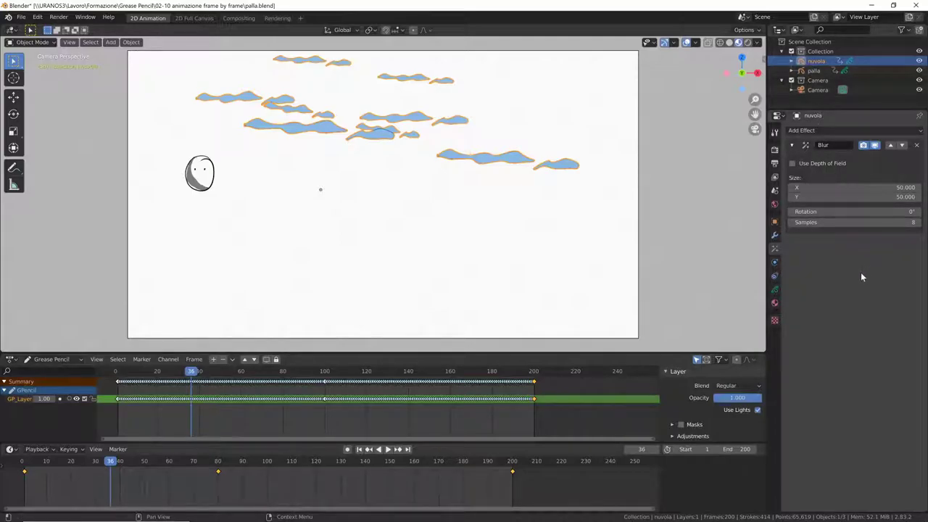
pyautogui.moveTo(855, 187); pyautogui.dragTo(899, 187)
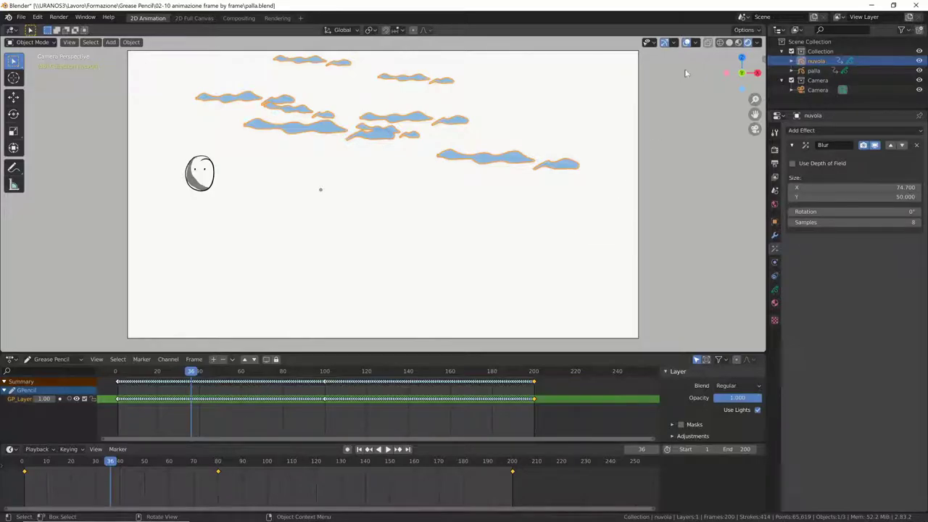
pyautogui.click(686, 43)
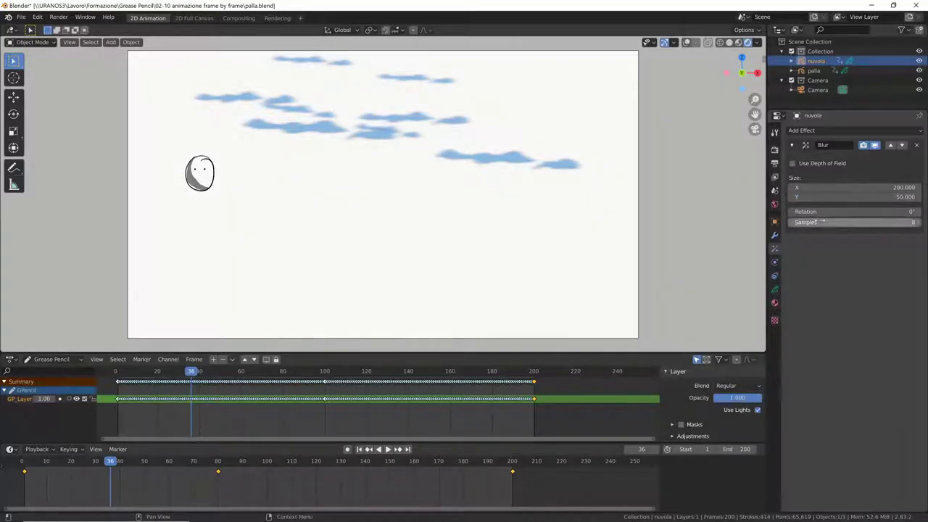
pyautogui.press('space')
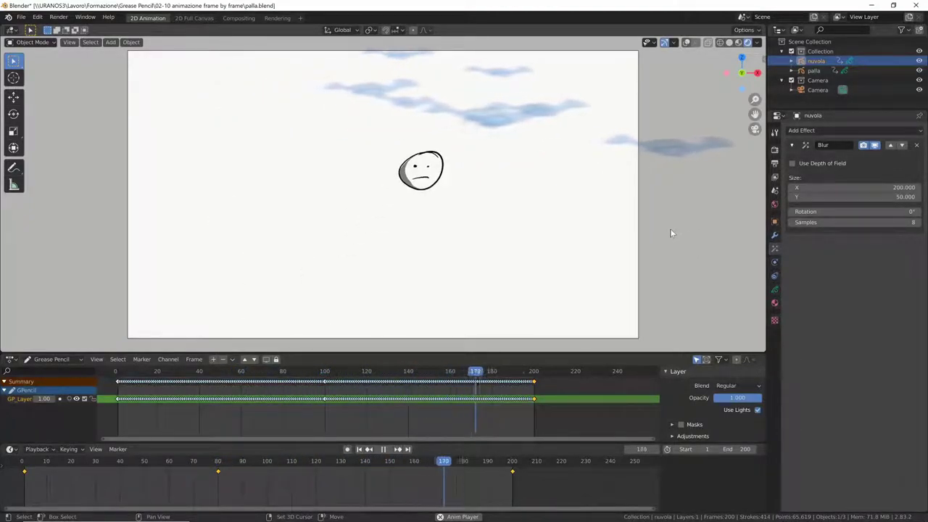
pyautogui.press('space')
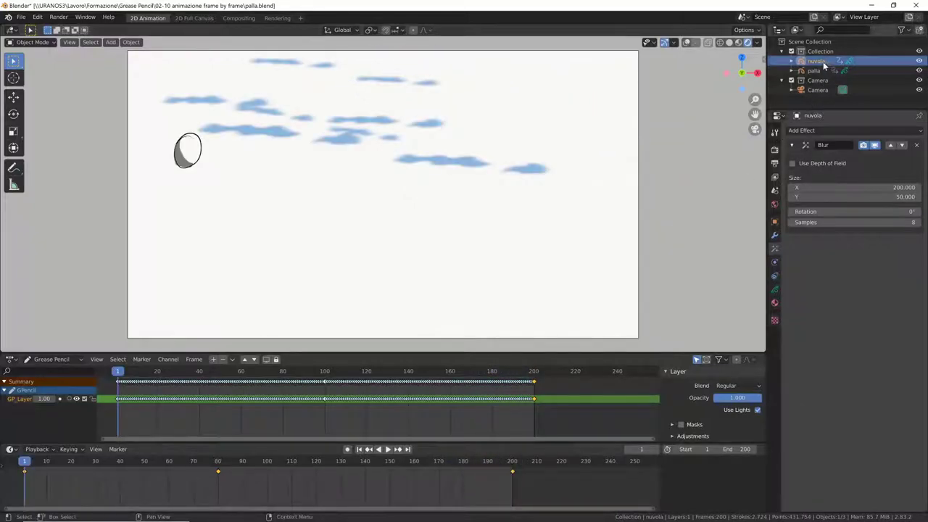
# Duplicate nuvola as nuvola.001, nudge it up, and strip its Blur effect and both Array modifiers.
pyautogui.hotkey('shift', 'd')
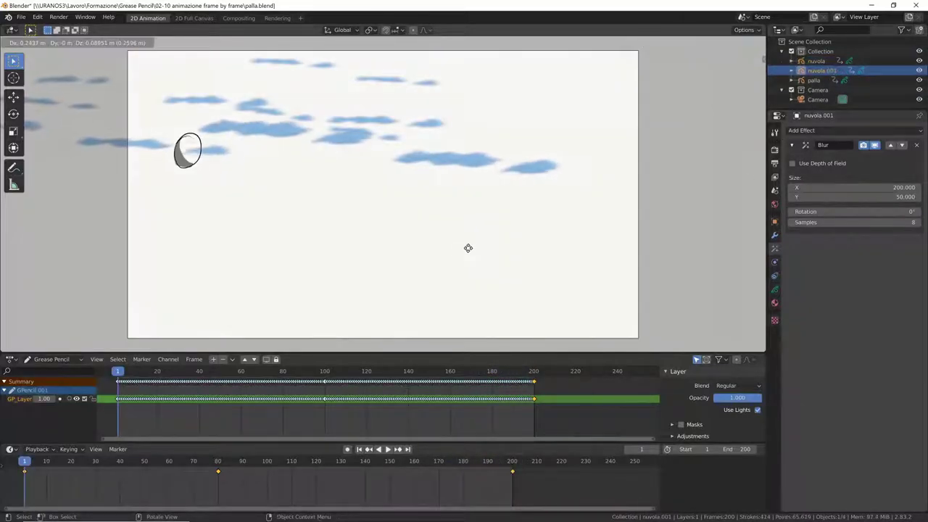
pyautogui.click(464, 255)
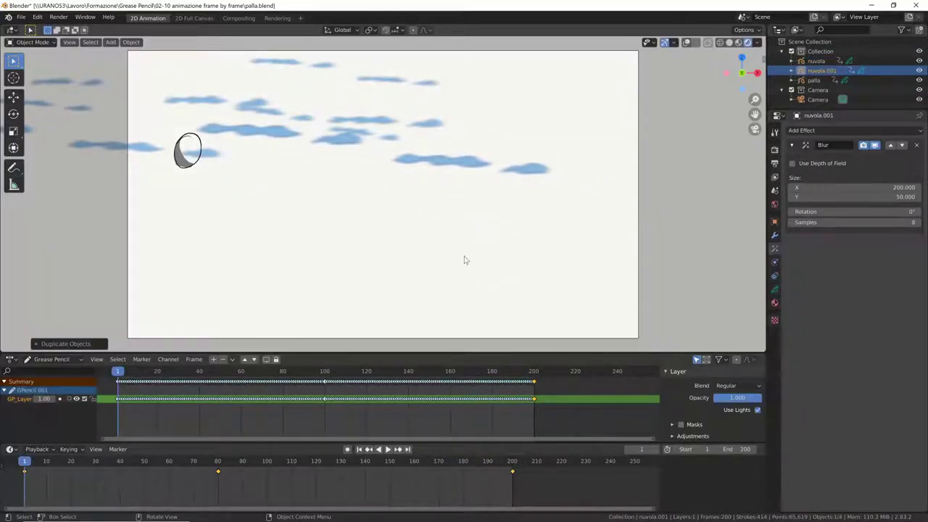
pyautogui.click(919, 146)
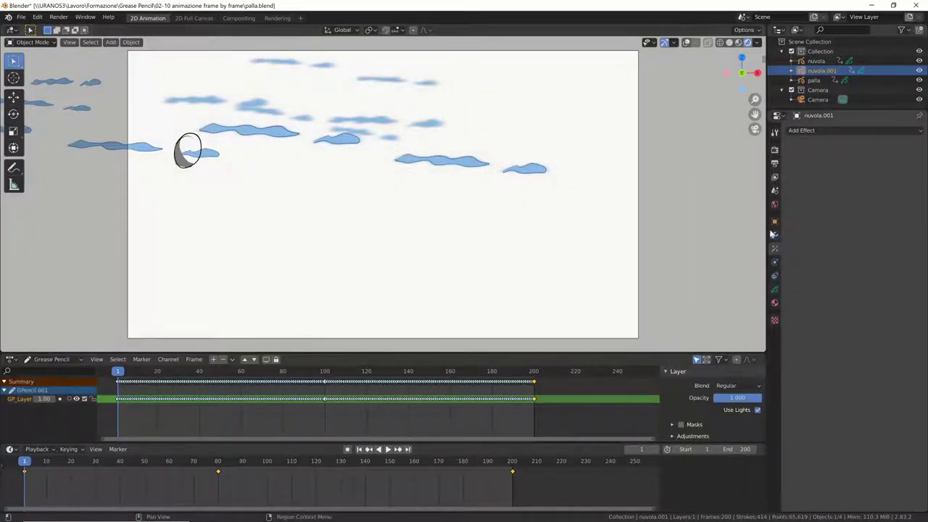
pyautogui.click(775, 234)
pyautogui.click(916, 162)
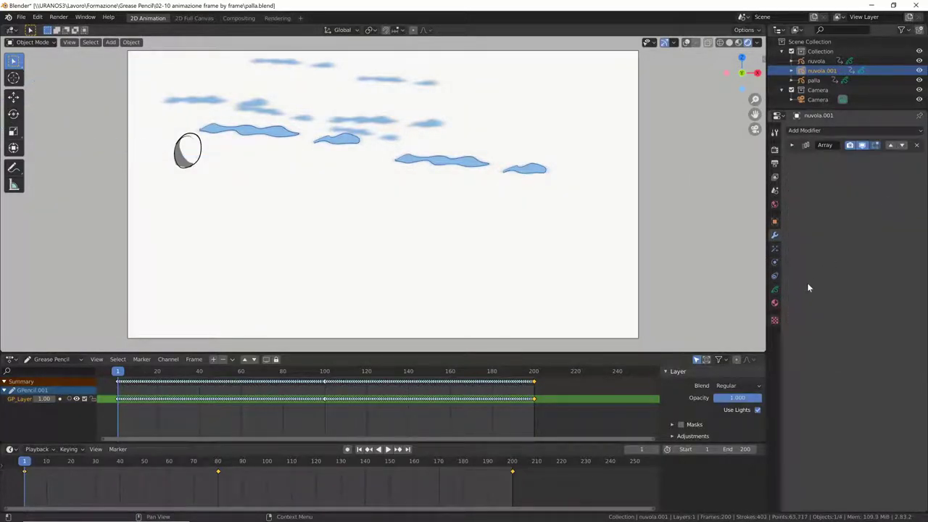
pyautogui.press('g')
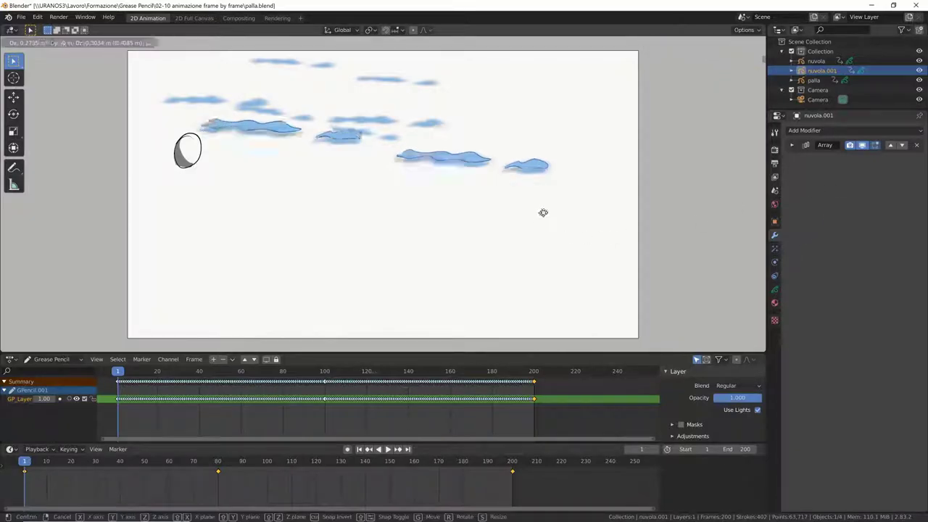
pyautogui.click(536, 172)
pyautogui.click(791, 145)
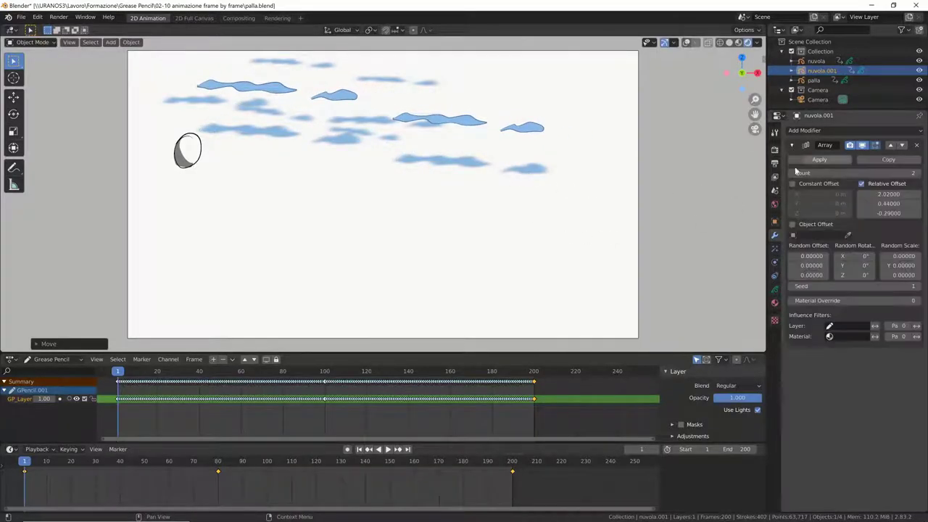
pyautogui.click(916, 145)
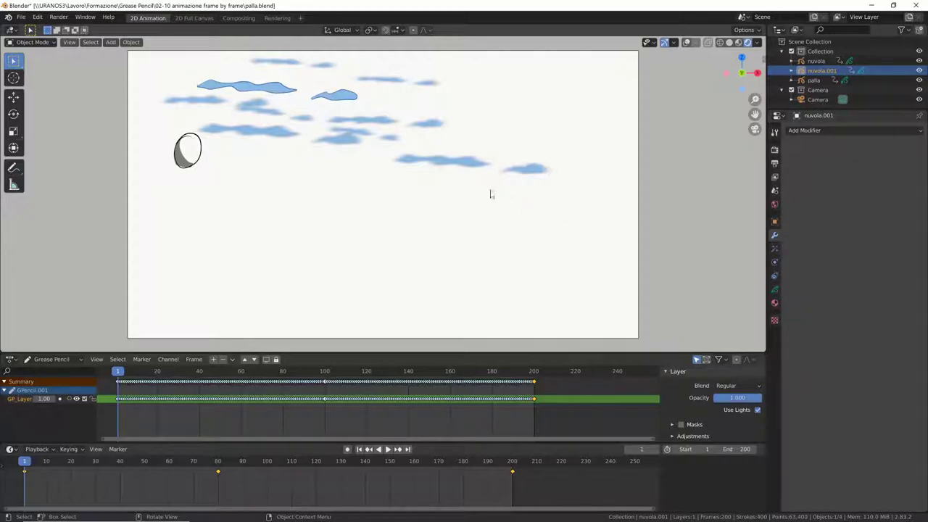
# Scale the copy up to 1.621 and place it near the frame's top-left.
pyautogui.press('s')
pyautogui.click(559, 192)
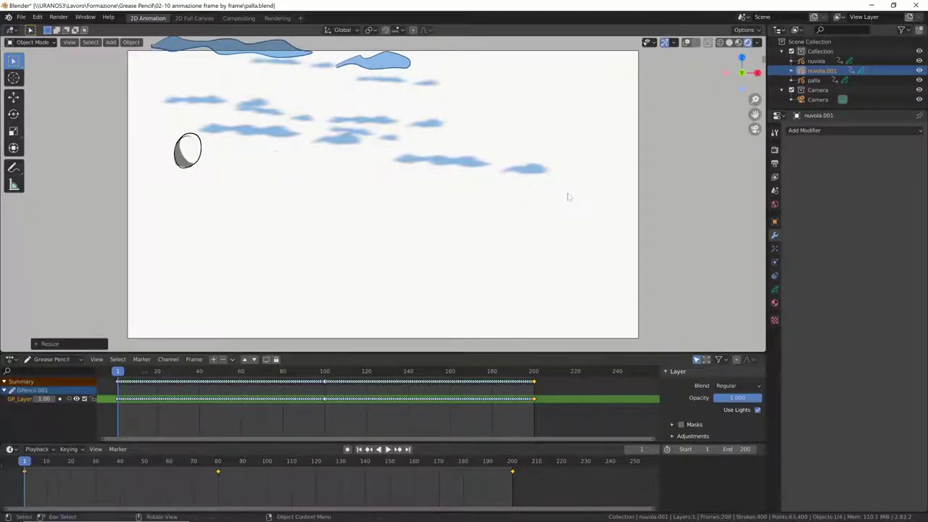
pyautogui.press('g')
pyautogui.click(505, 222)
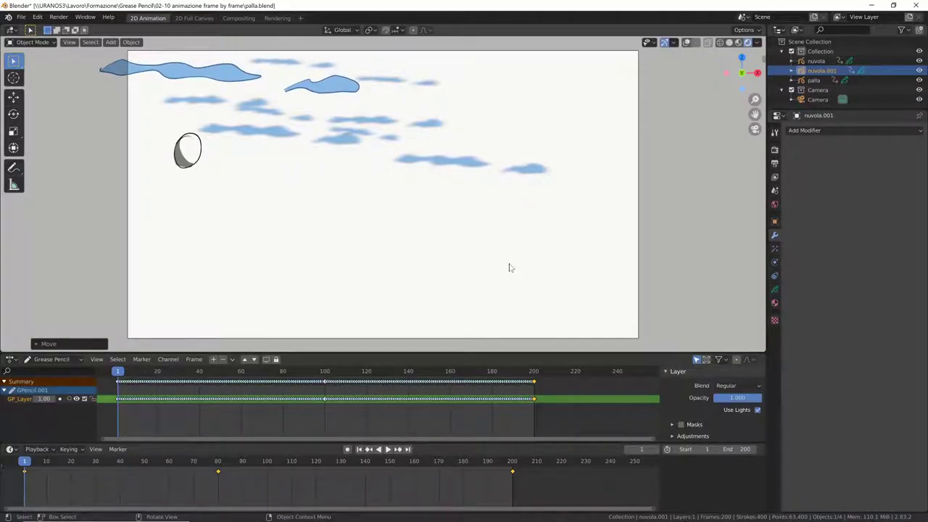
pyautogui.click(774, 222)
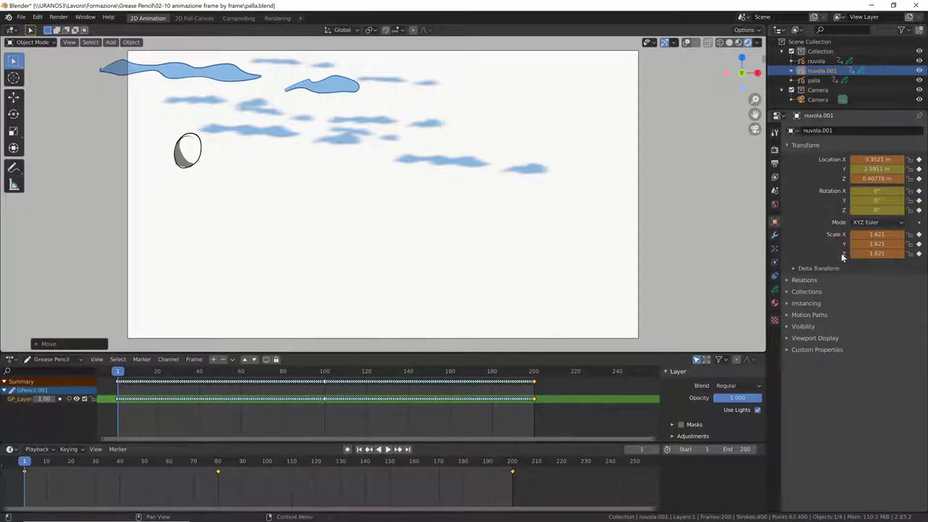
# Clear the scale keyframes on the nuvola.001 cloud, keeping only its movement keyed.
pyautogui.rightClick(883, 237)
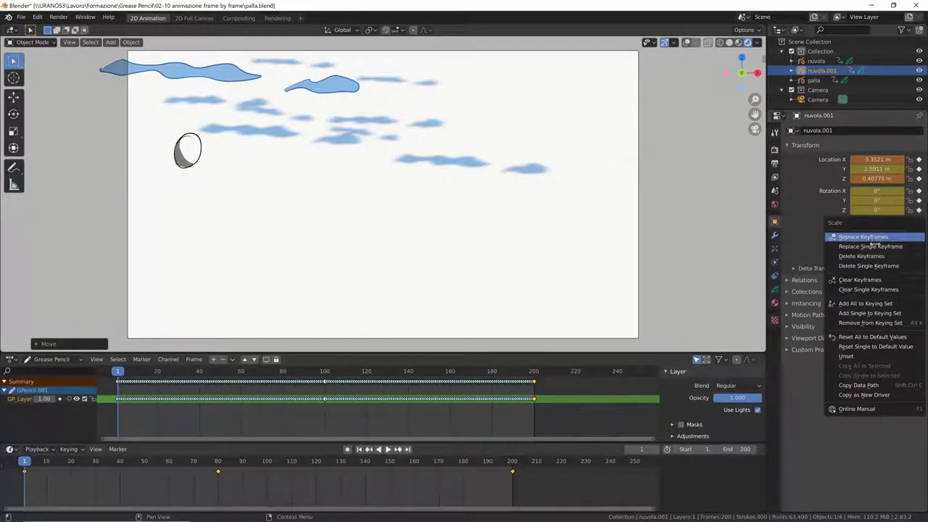
pyautogui.click(861, 280)
pyautogui.press('space')
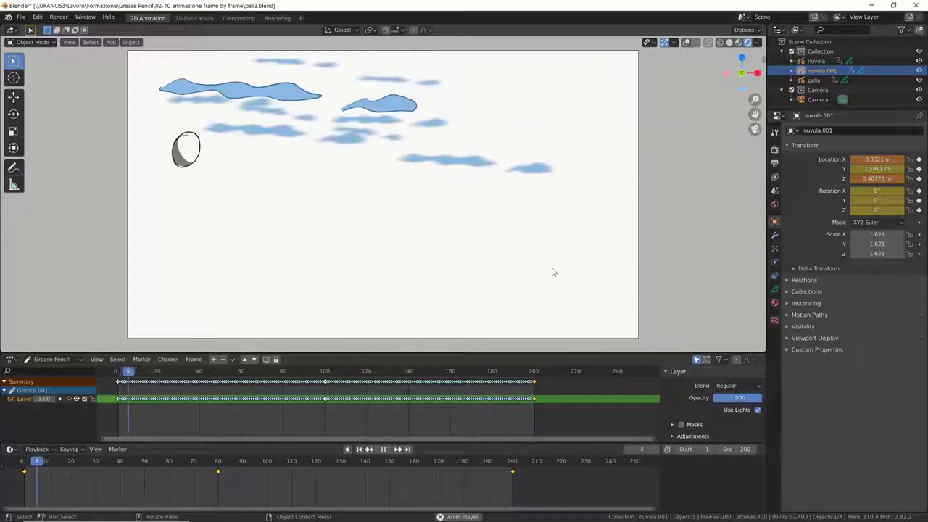
# Scrub the timeline through frames 54, 171 and 195, then replay to check the cloud's drift.
pyautogui.moveTo(284, 375); pyautogui.dragTo(229, 376)
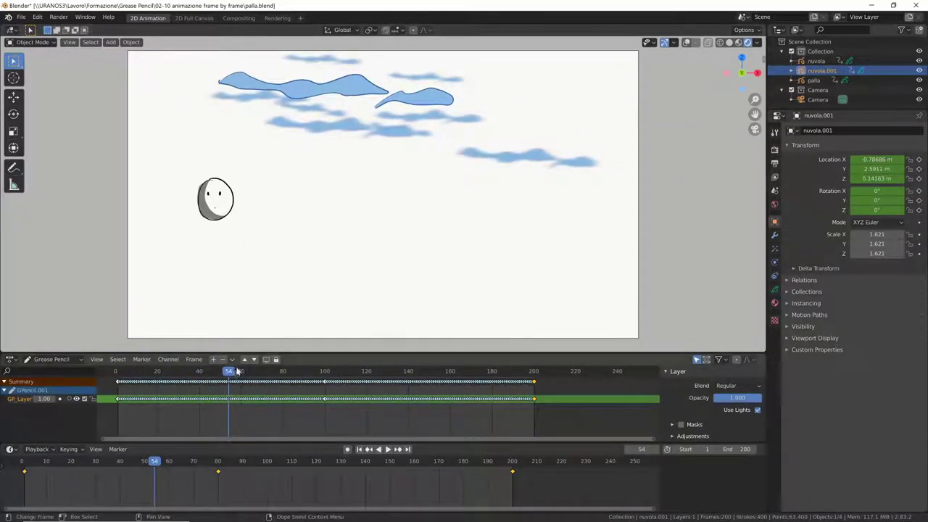
pyautogui.moveTo(231, 374); pyautogui.dragTo(477, 371)
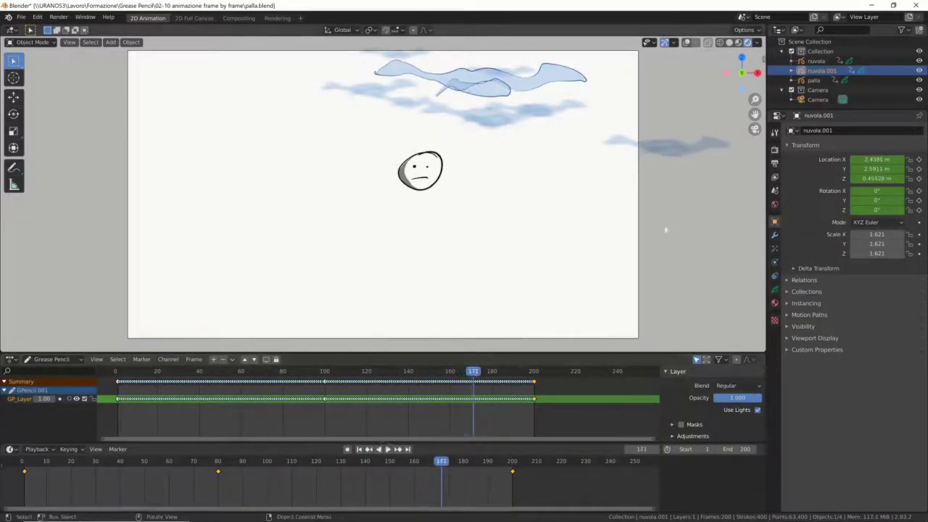
pyautogui.moveTo(478, 373)
pyautogui.mouseDown()
pyautogui.moveTo(542, 378)
pyautogui.moveTo(111, 388)
pyautogui.moveTo(498, 381)
pyautogui.moveTo(124, 392)
pyautogui.mouseUp()
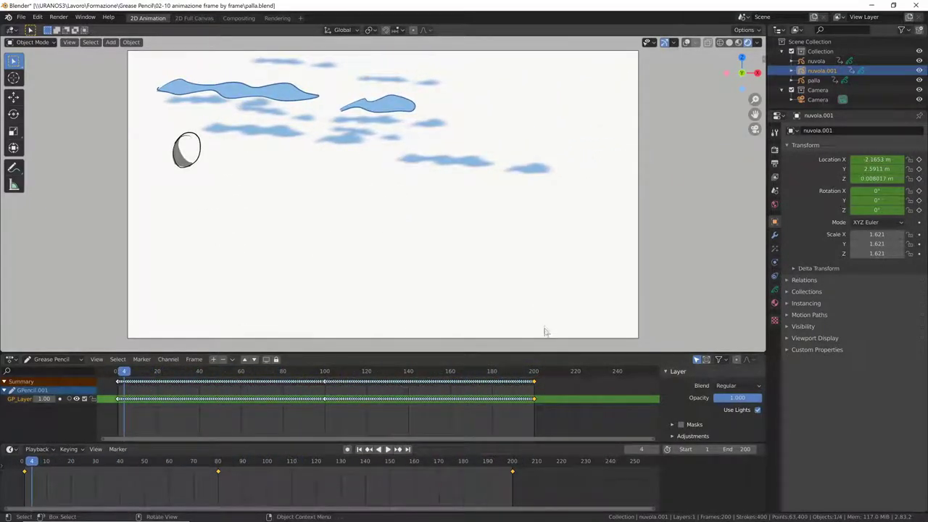
pyautogui.press('space')
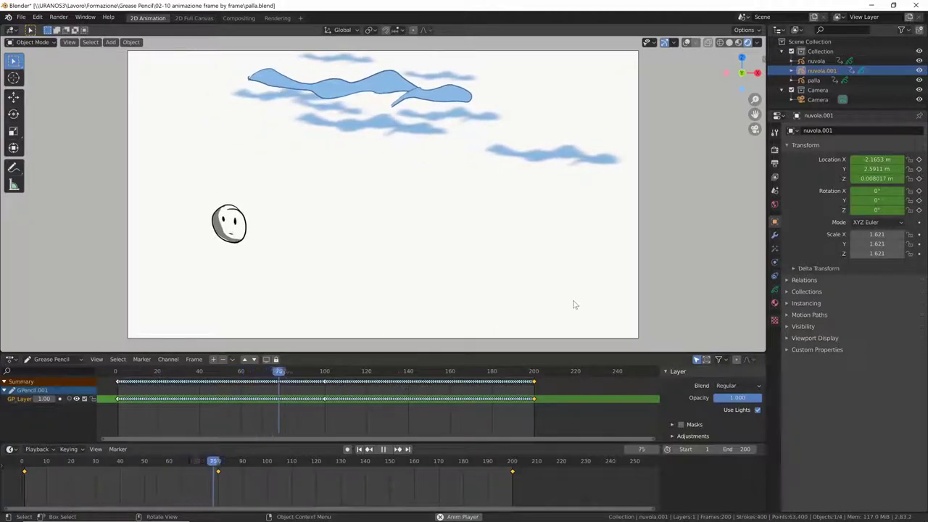